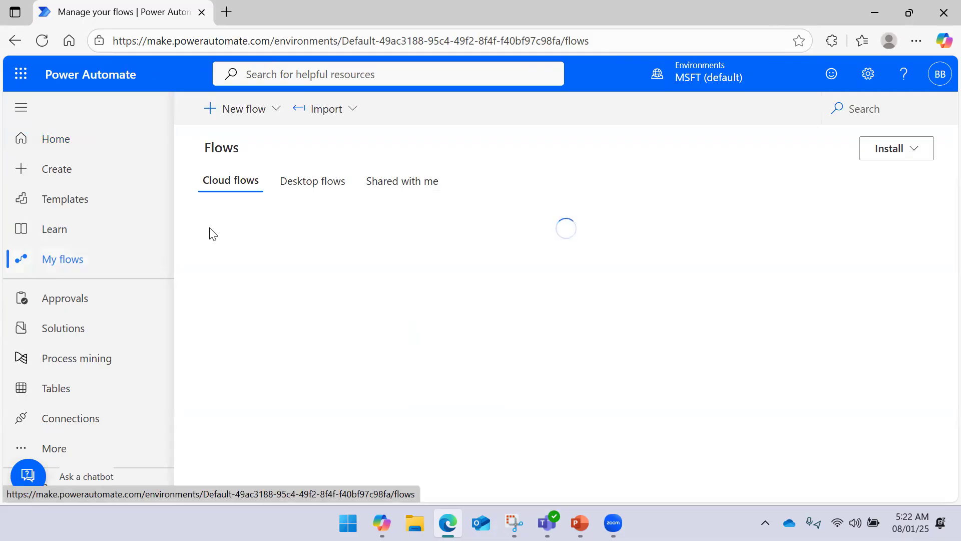
Start a new instant cloud flow that uses the Manually trigger a flow trigger.
{"action": "left_click", "coordinate": [229, 110]}
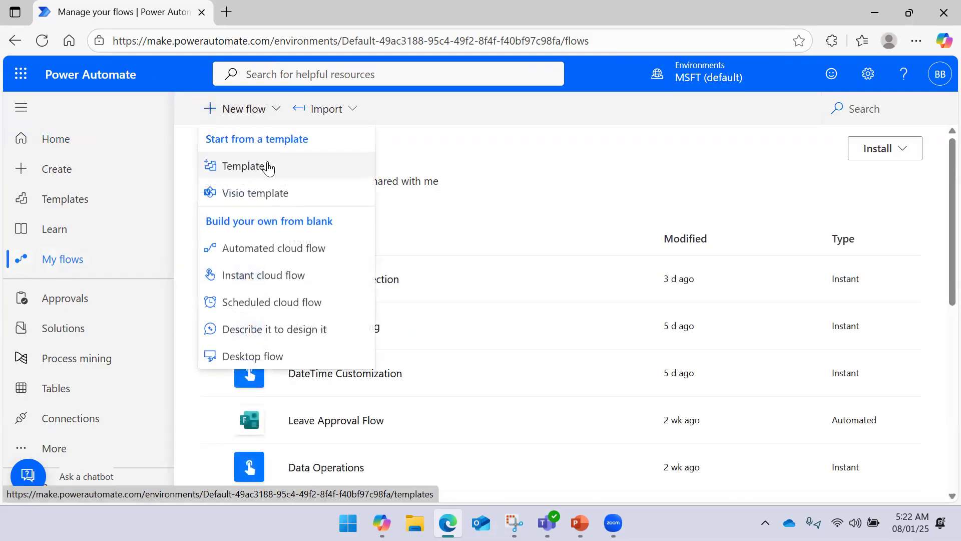
{"action": "left_click", "coordinate": [258, 274]}
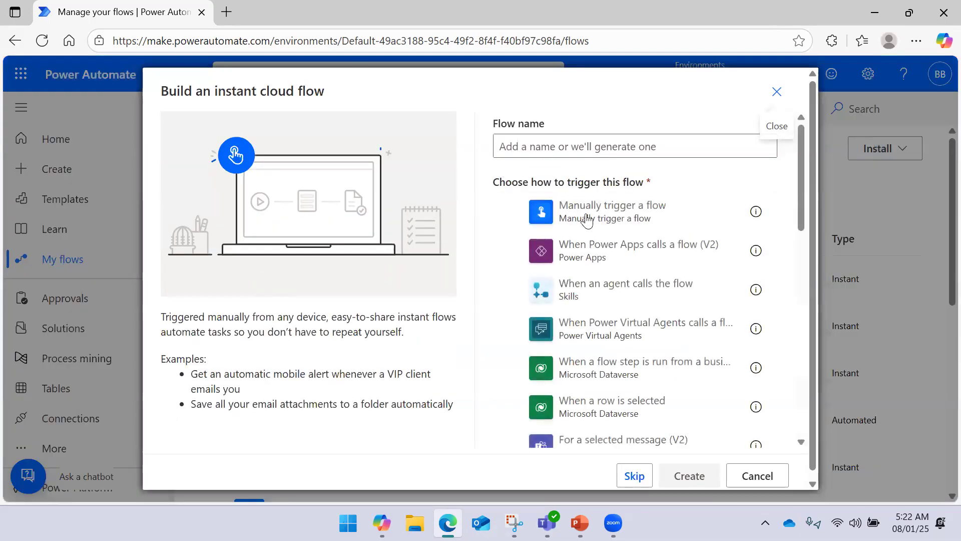
{"action": "left_click", "coordinate": [586, 219]}
Name the flow Online Excel Actions and create it.
{"action": "left_click", "coordinate": [564, 148]}
{"action": "type", "text": "Exa"}
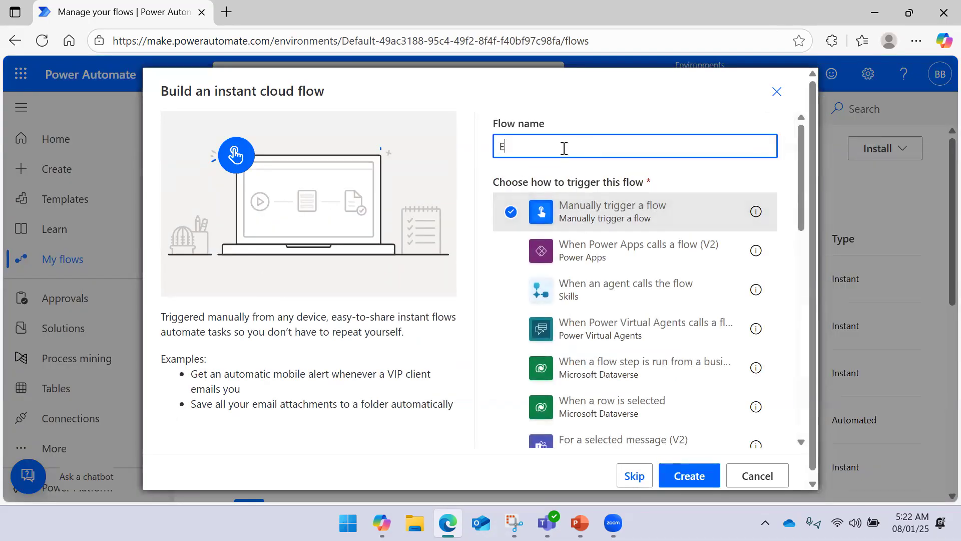
{"action": "key", "text": "BackSpace"}
{"action": "type", "text": "cel"}
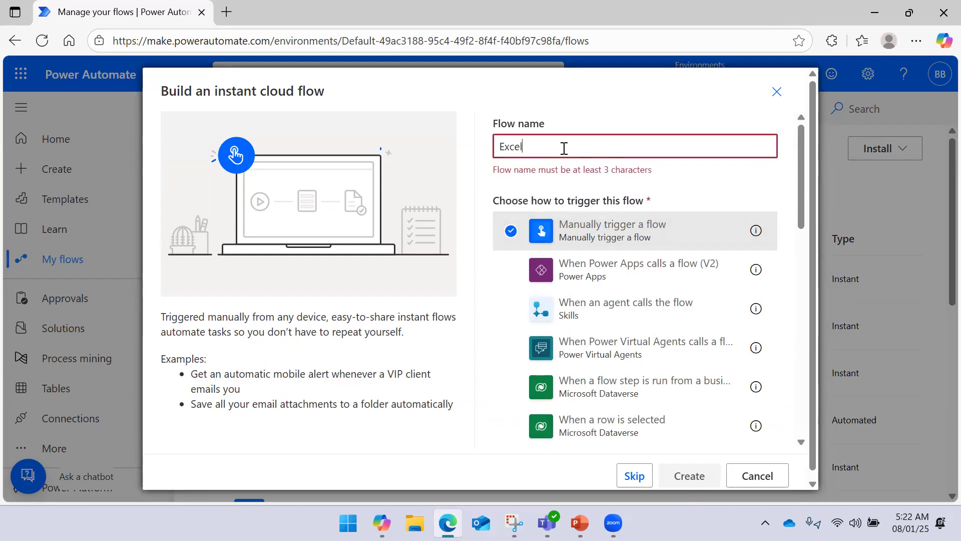
{"action": "type", "text": "Online"}
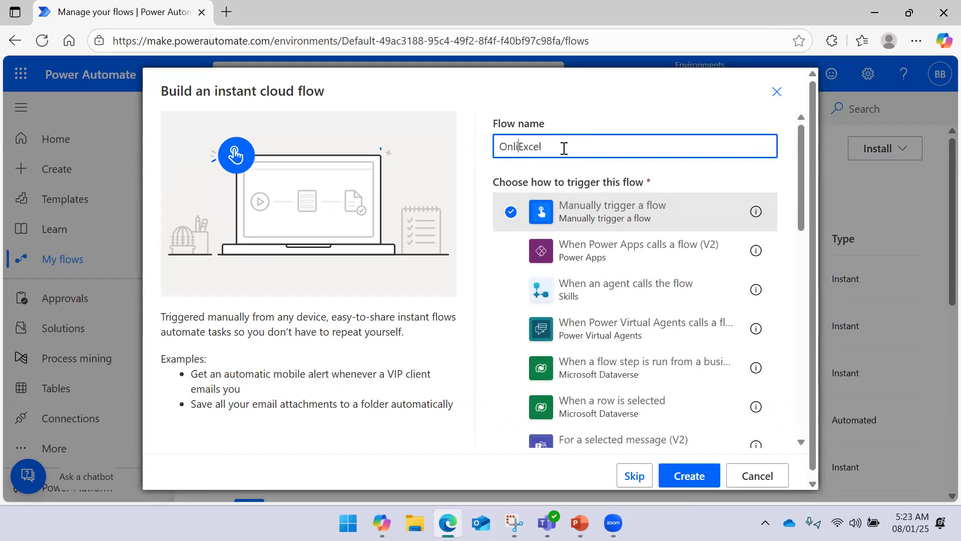
{"action": "left_click", "coordinate": [565, 149]}
{"action": "type", "text": "Operatiosn"}
{"action": "key", "text": "BackSpace"}
{"action": "key", "text": "BackSpace"}
{"action": "key", "text": "BackSpace"}
{"action": "key", "text": "BackSpace"}
{"action": "key", "text": "BackSpace"}
{"action": "key", "text": "BackSpace"}
{"action": "key", "text": "BackSpace"}
{"action": "key", "text": "BackSpace"}
{"action": "key", "text": "BackSpace"}
{"action": "key", "text": "BackSpace"}
{"action": "type", "text": "Actions"}
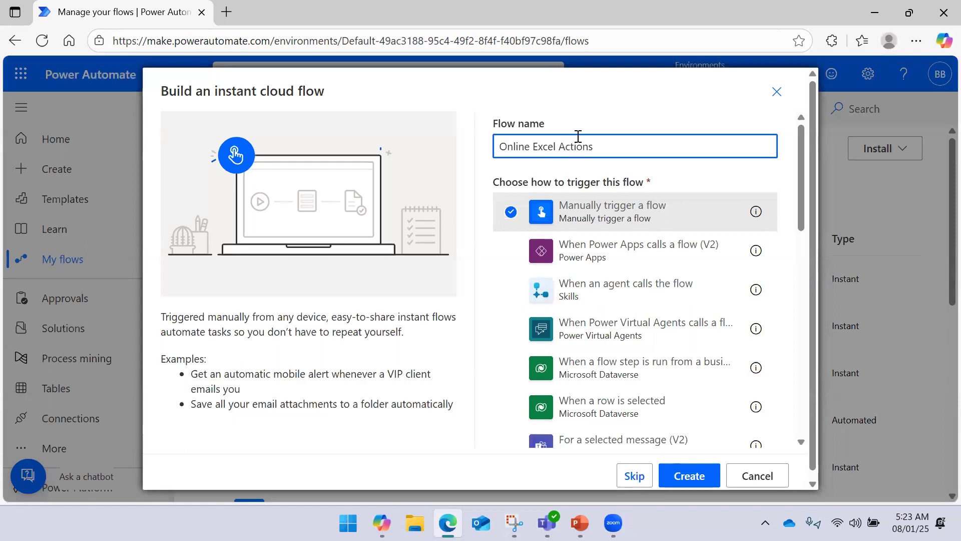
{"action": "left_click", "coordinate": [676, 476]}
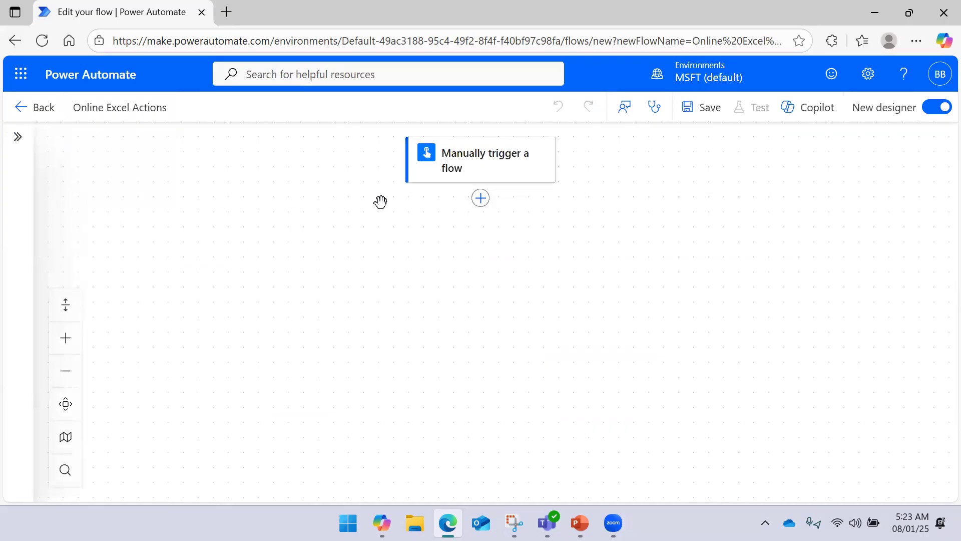
Browse the actions offered by the Excel Online (Business) connector for a step below the manual trigger.
{"action": "left_click", "coordinate": [480, 198]}
{"action": "scroll", "coordinate": [133, 268], "scroll_direction": "down", "scroll_amount": 7}
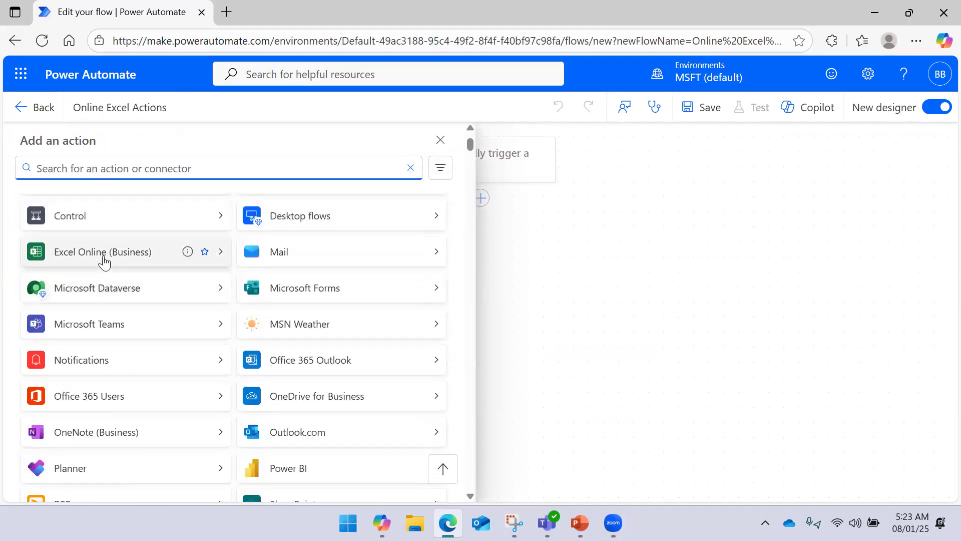
{"action": "left_click", "coordinate": [218, 256]}
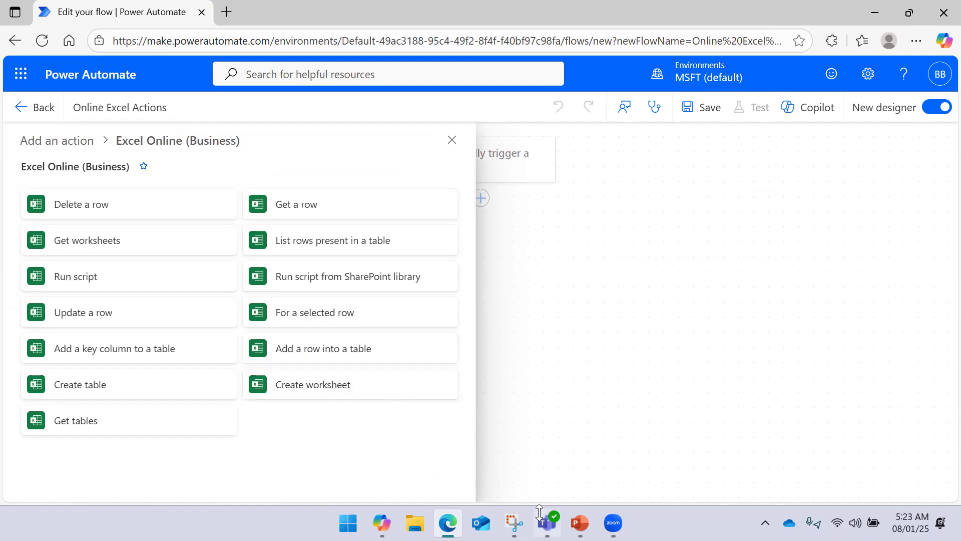
Switch to the PowerPoint slide show and view the slide on Actions on Online Excel.
{"action": "mouse_move", "coordinate": [580, 523]}
{"action": "left_click", "coordinate": [517, 425]}
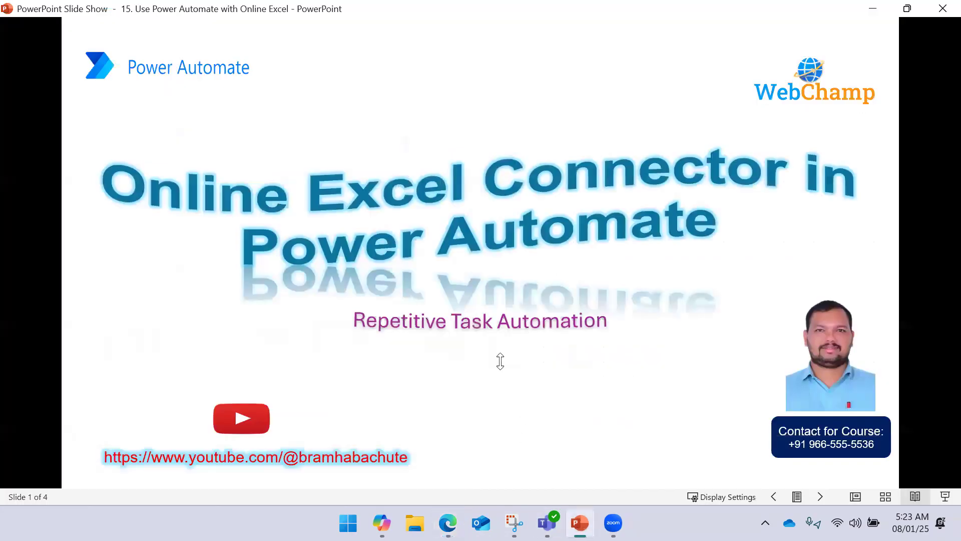
{"action": "left_click", "coordinate": [500, 360]}
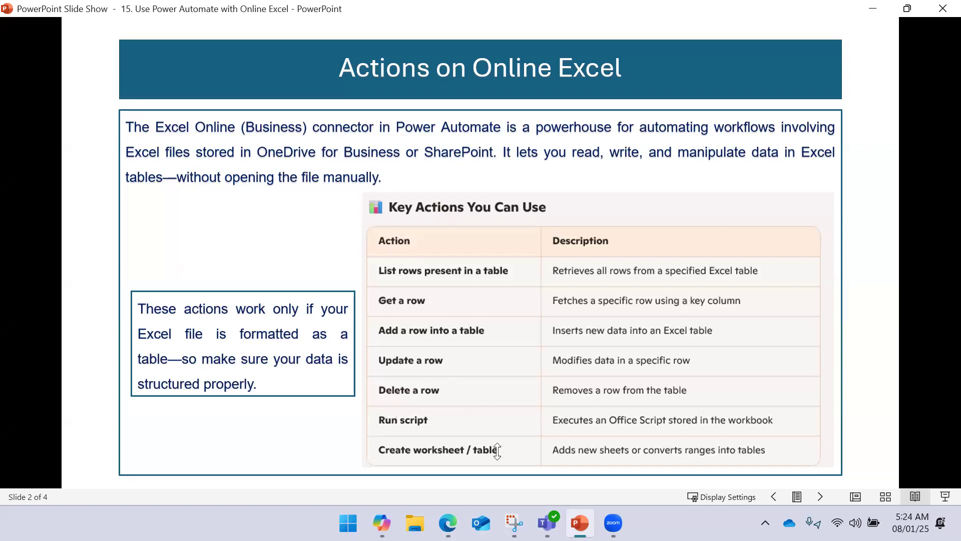
Return to Power Automate in Edge and add the Excel Online (Business) action List rows present in a table below the manual trigger.
{"action": "left_click", "coordinate": [448, 523]}
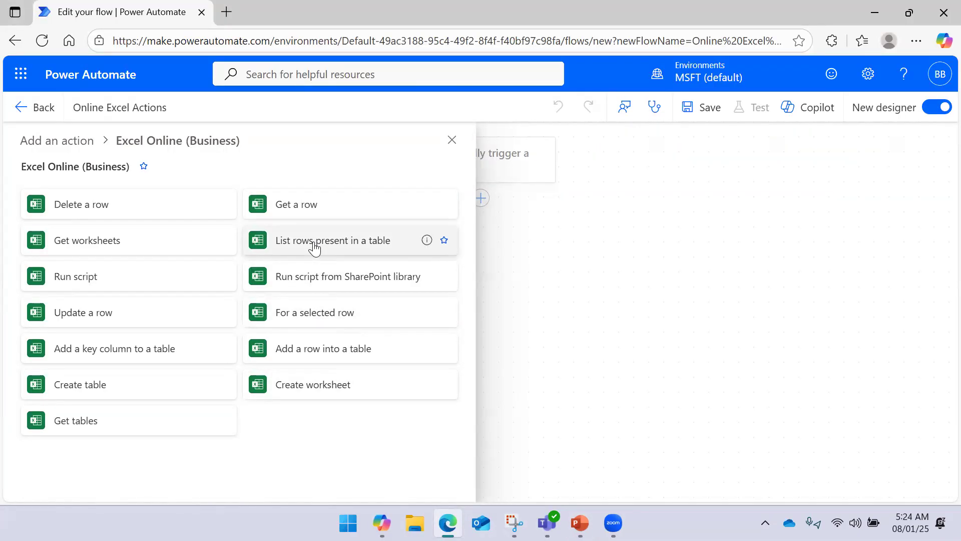
{"action": "left_click", "coordinate": [575, 237]}
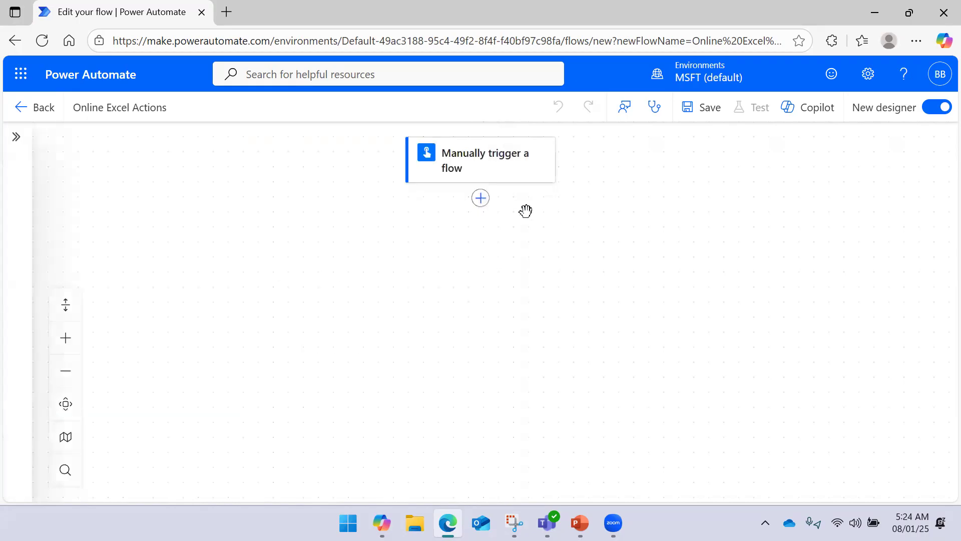
{"action": "left_click", "coordinate": [480, 197]}
{"action": "scroll", "coordinate": [180, 296], "scroll_direction": "down", "scroll_amount": 5}
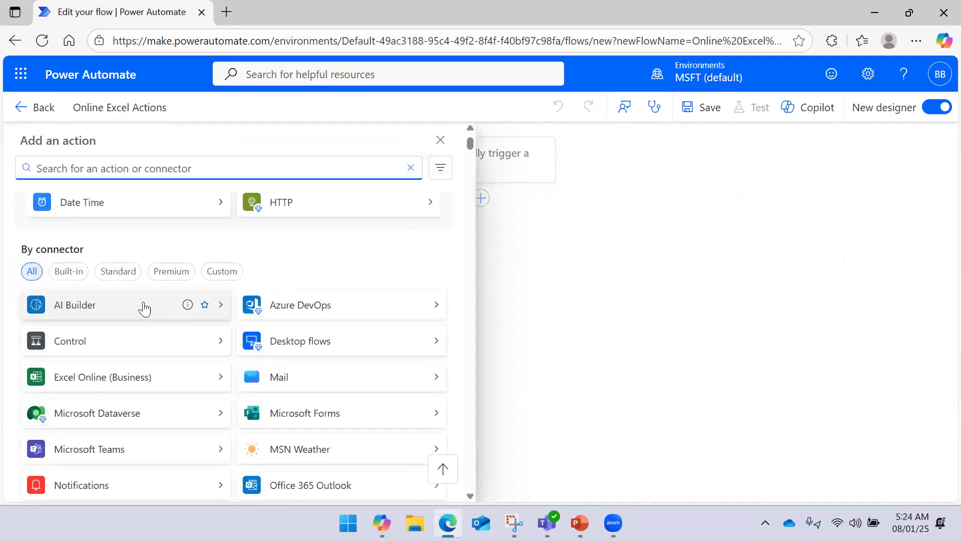
{"action": "left_click", "coordinate": [219, 381]}
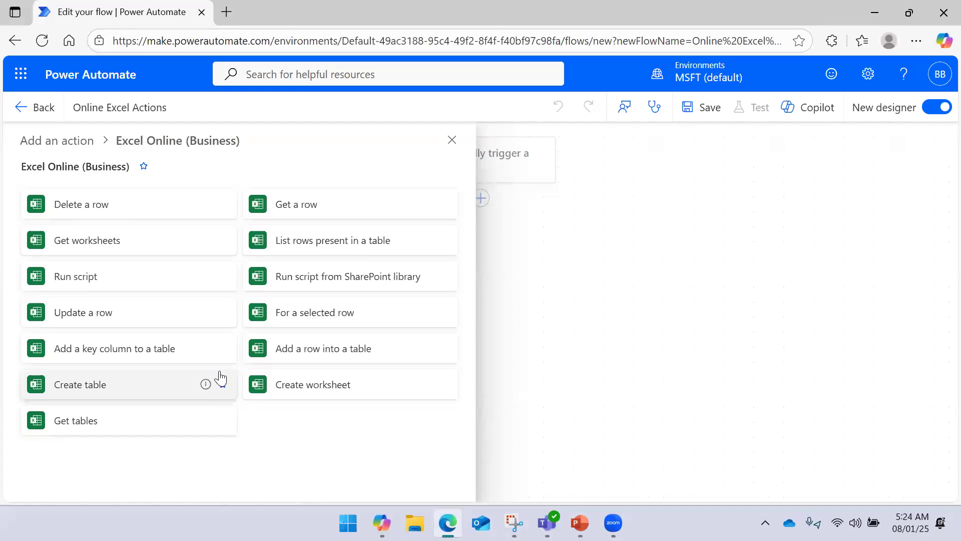
{"action": "left_click", "coordinate": [335, 246]}
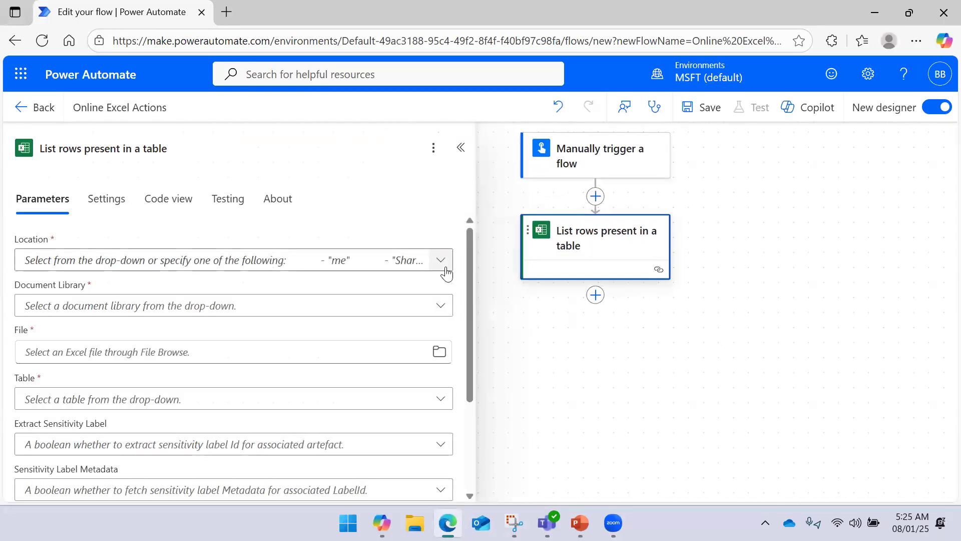
Switch to File Explorer and look through the business OneDrive folder and its Documents subfolder for Excel files.
{"action": "left_click", "coordinate": [418, 522]}
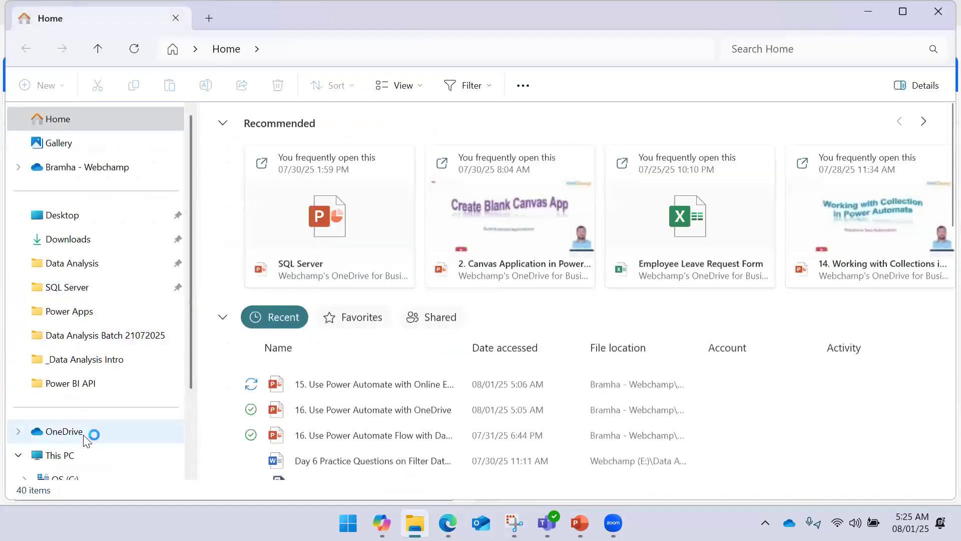
{"action": "left_click", "coordinate": [84, 435]}
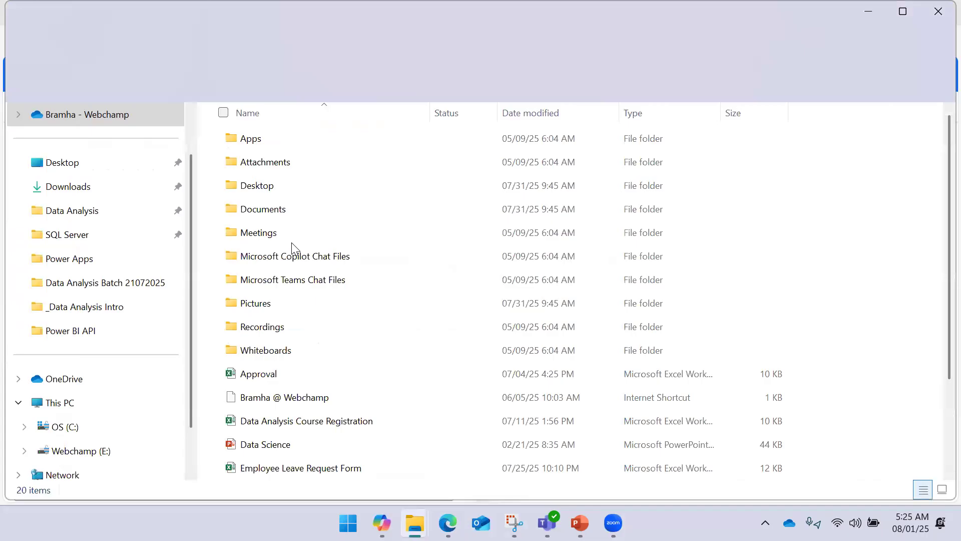
{"action": "scroll", "coordinate": [291, 245], "scroll_direction": "down", "scroll_amount": 2}
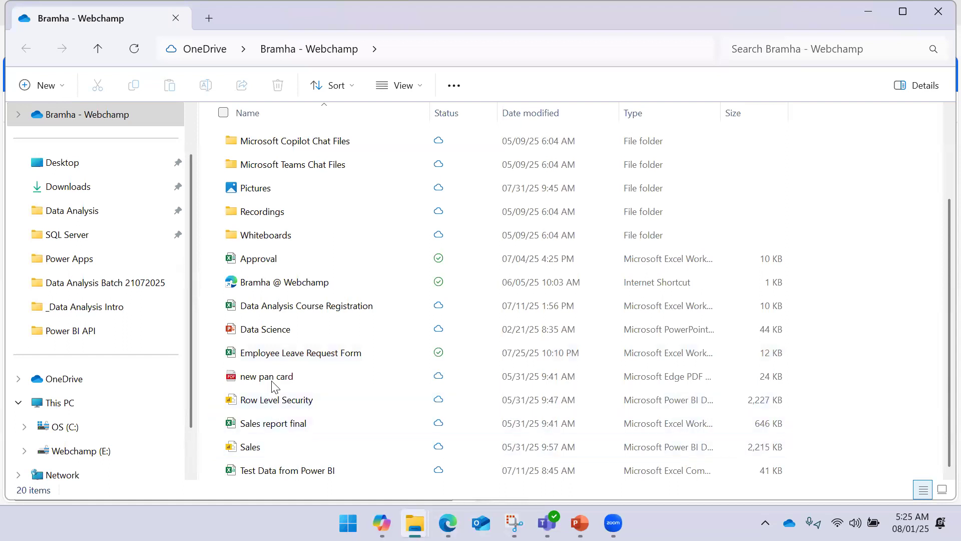
{"action": "scroll", "coordinate": [295, 240], "scroll_direction": "up", "scroll_amount": 2}
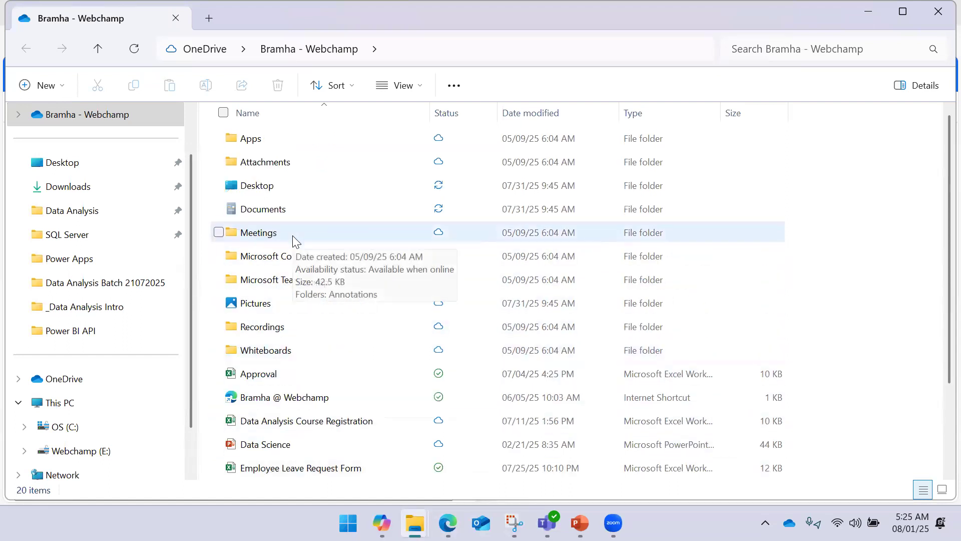
{"action": "left_click", "coordinate": [293, 211]}
{"action": "double_click", "coordinate": [292, 211]}
{"action": "scroll", "coordinate": [292, 211], "scroll_direction": "down", "scroll_amount": 3}
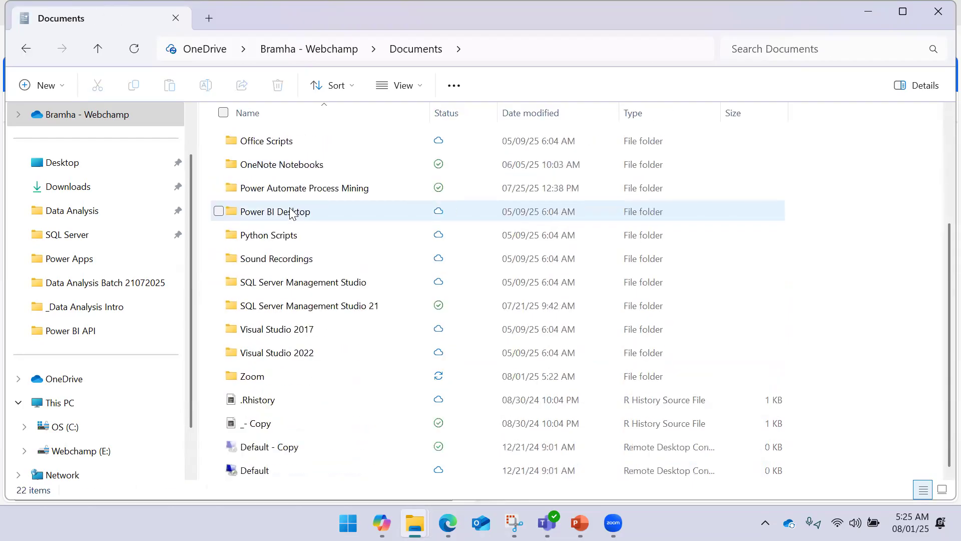
{"action": "scroll", "coordinate": [293, 211], "scroll_direction": "up", "scroll_amount": 3}
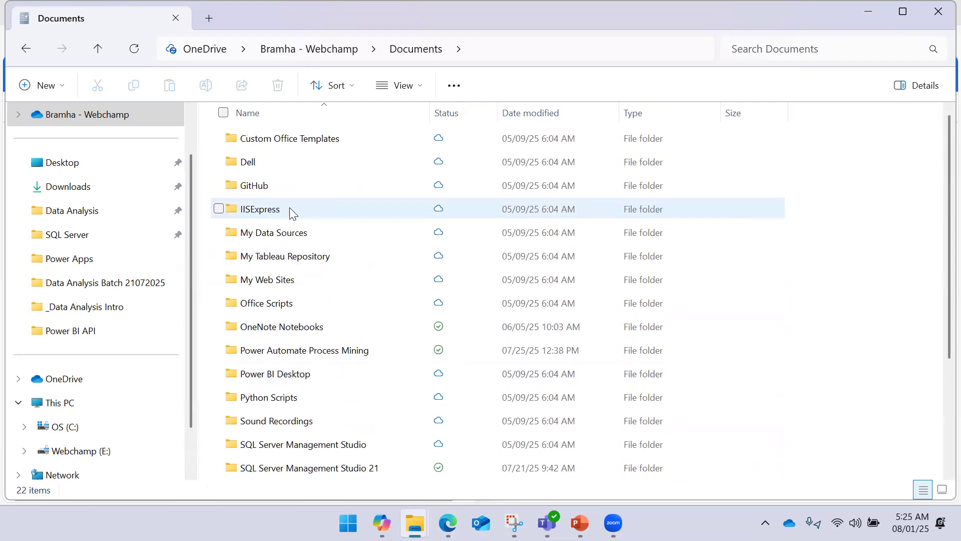
{"action": "scroll", "coordinate": [292, 212], "scroll_direction": "down", "scroll_amount": 3}
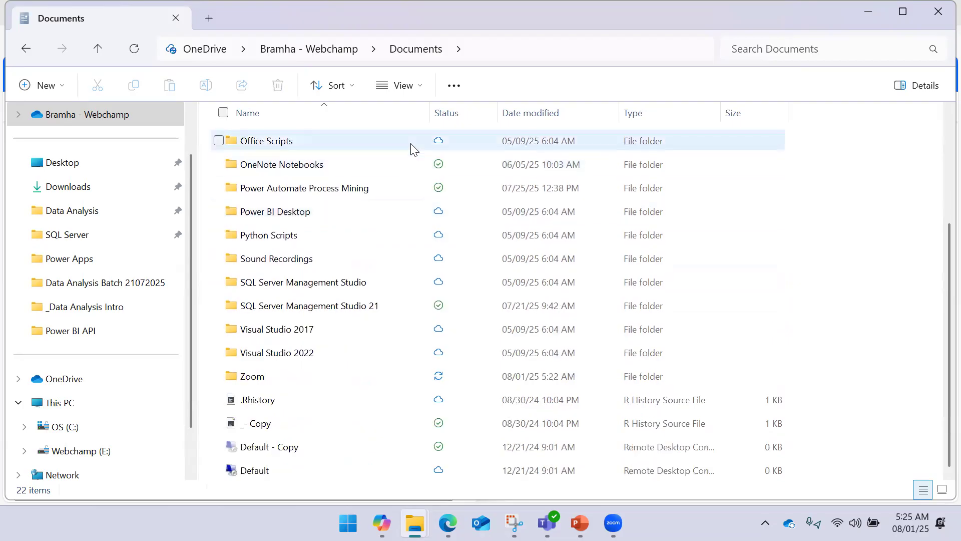
{"action": "scroll", "coordinate": [412, 148], "scroll_direction": "up", "scroll_amount": 3}
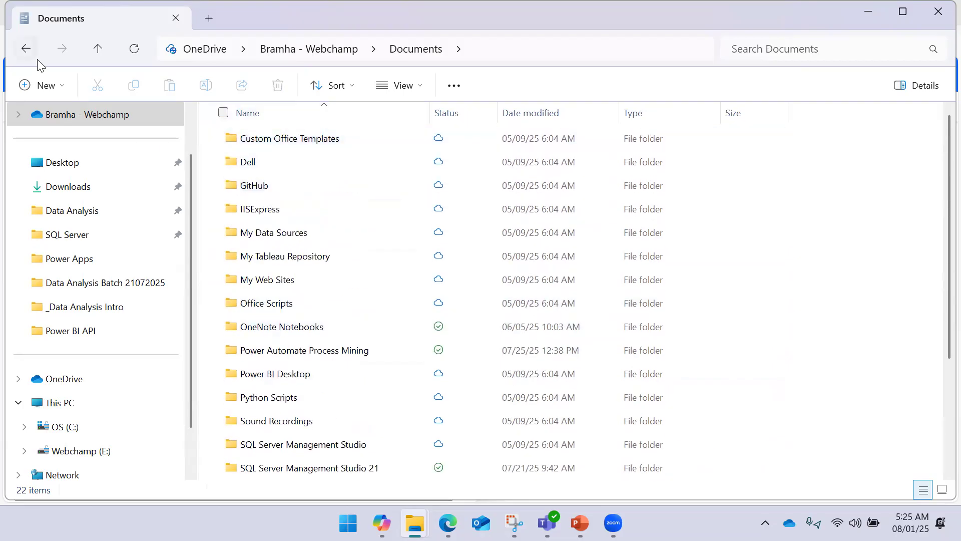
{"action": "left_click", "coordinate": [28, 49]}
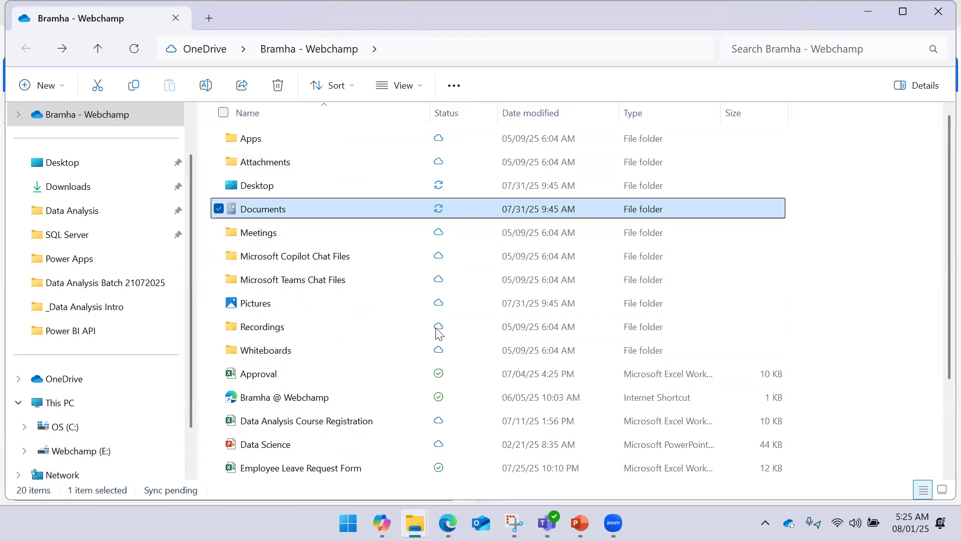
Examine the tables in the Approval and Employee Leave Request Form workbooks from the OneDrive folder, closing each workbook after viewing.
{"action": "scroll", "coordinate": [345, 234], "scroll_direction": "down", "scroll_amount": 2}
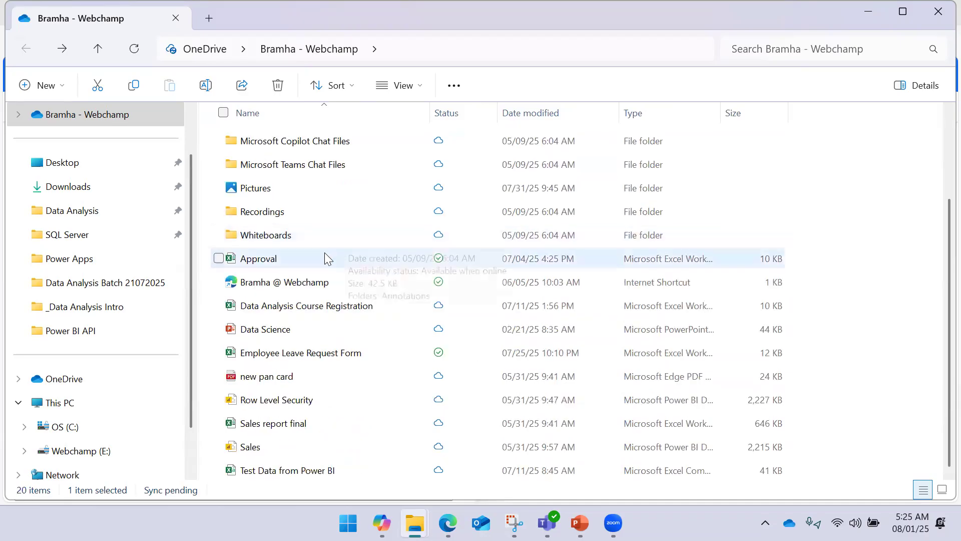
{"action": "left_click", "coordinate": [308, 266]}
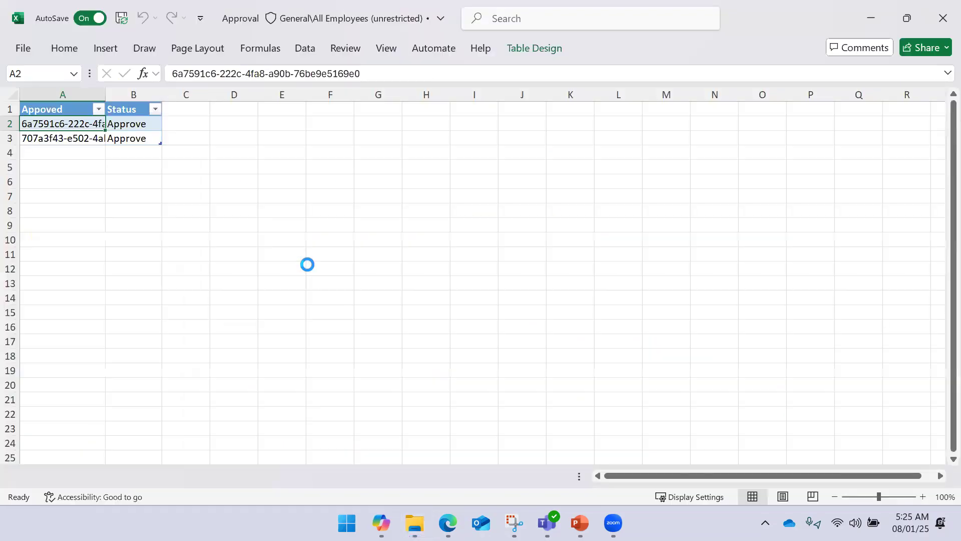
{"action": "left_click", "coordinate": [943, 18]}
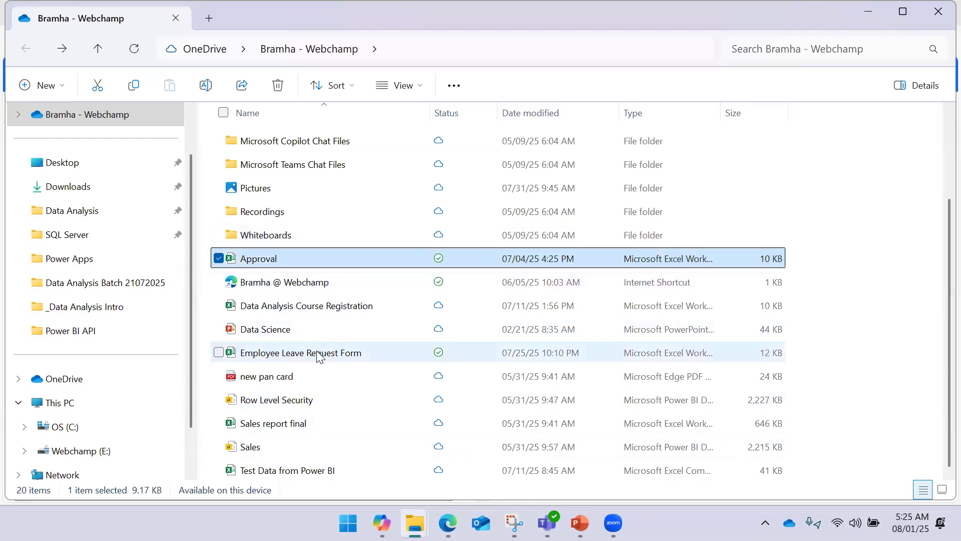
{"action": "double_click", "coordinate": [318, 353]}
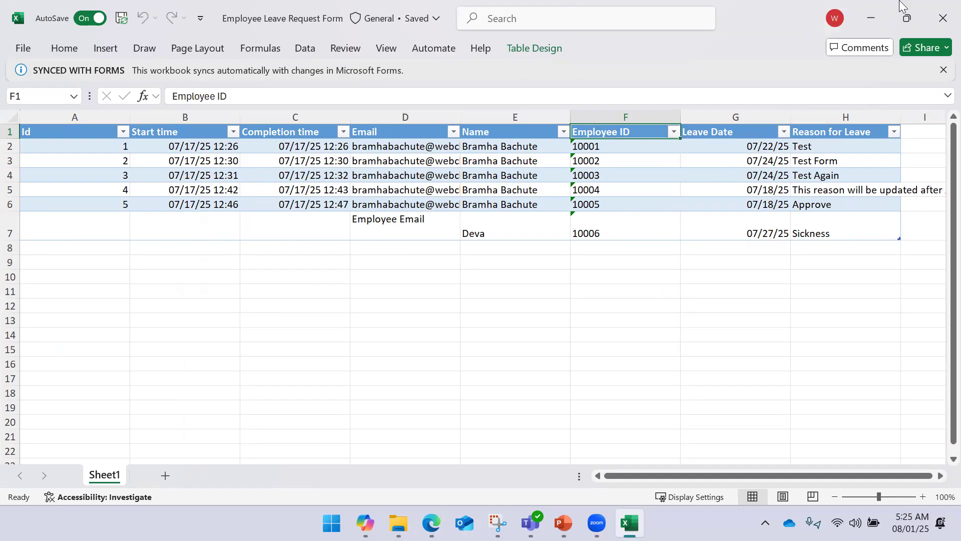
{"action": "left_click", "coordinate": [940, 7]}
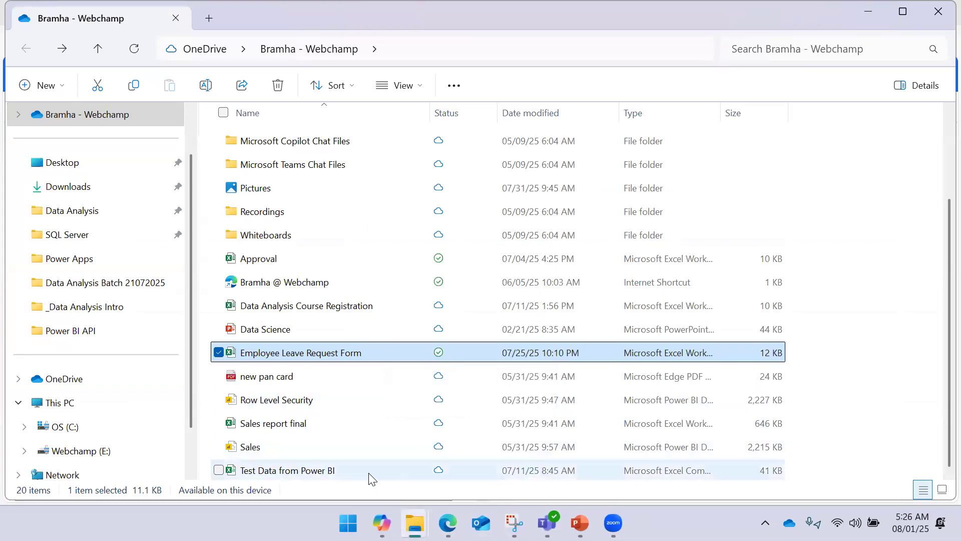
Switch to Power Automate in Edge and set the action's Location to OneDrive for Business and Document Library to OneDrive.
{"action": "left_click", "coordinate": [449, 523]}
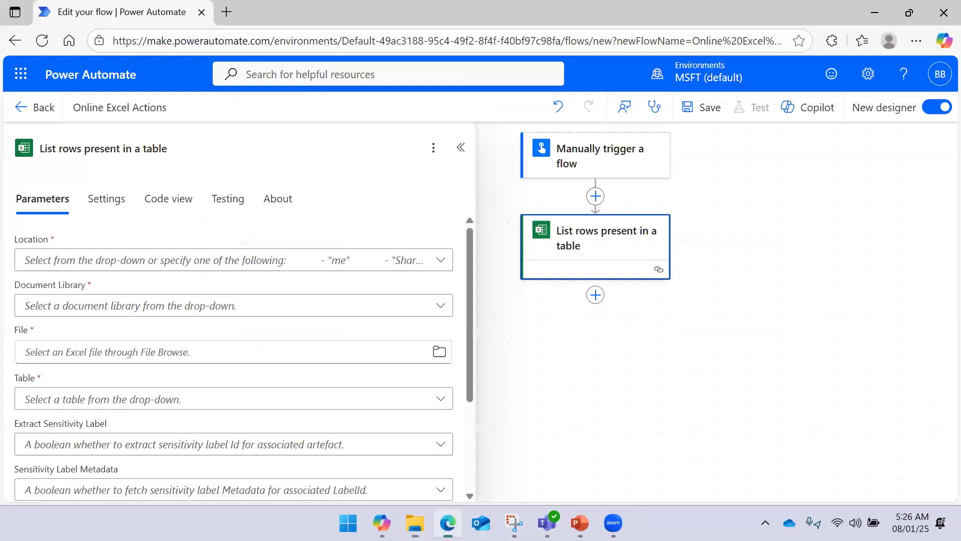
{"action": "left_click", "coordinate": [442, 261]}
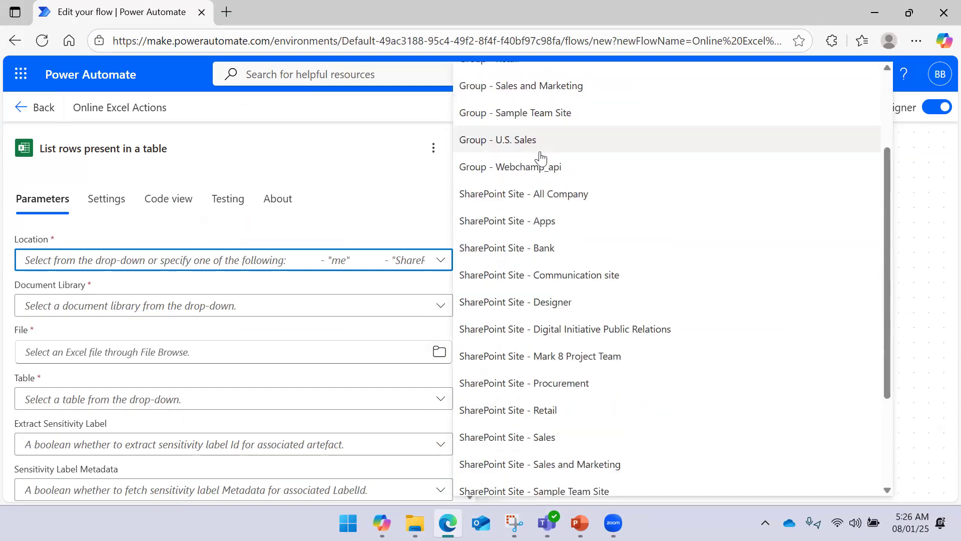
{"action": "scroll", "coordinate": [541, 153], "scroll_direction": "up", "scroll_amount": 3}
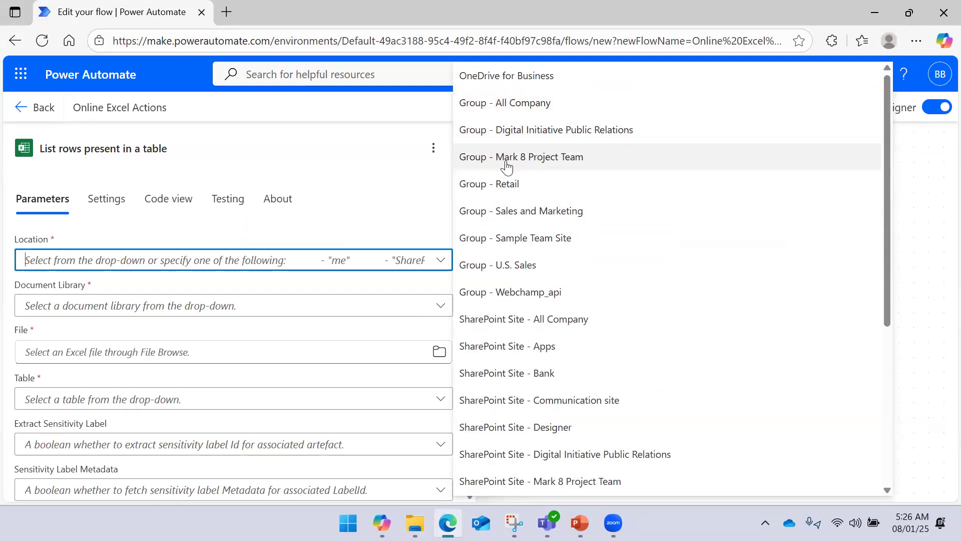
{"action": "scroll", "coordinate": [507, 165], "scroll_direction": "down", "scroll_amount": 5}
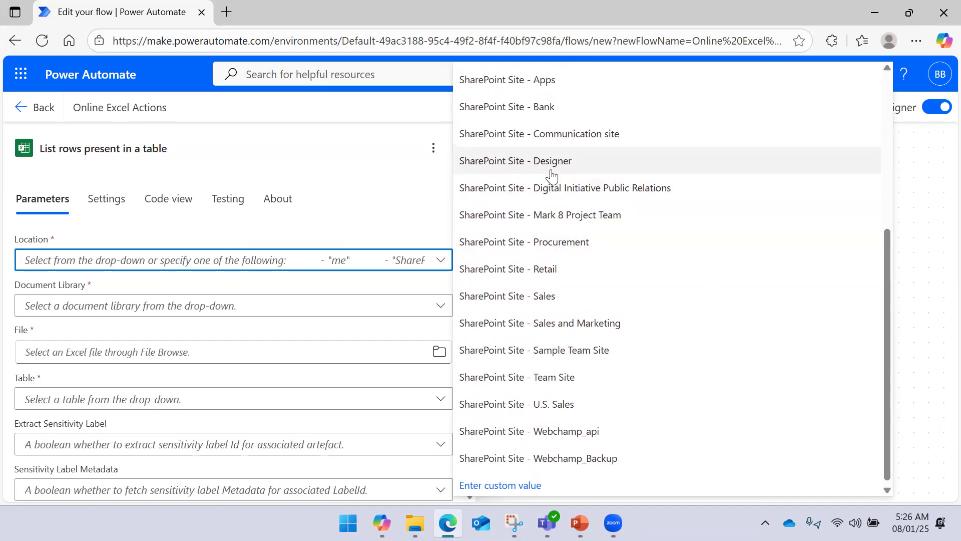
{"action": "scroll", "coordinate": [551, 174], "scroll_direction": "up", "scroll_amount": 3}
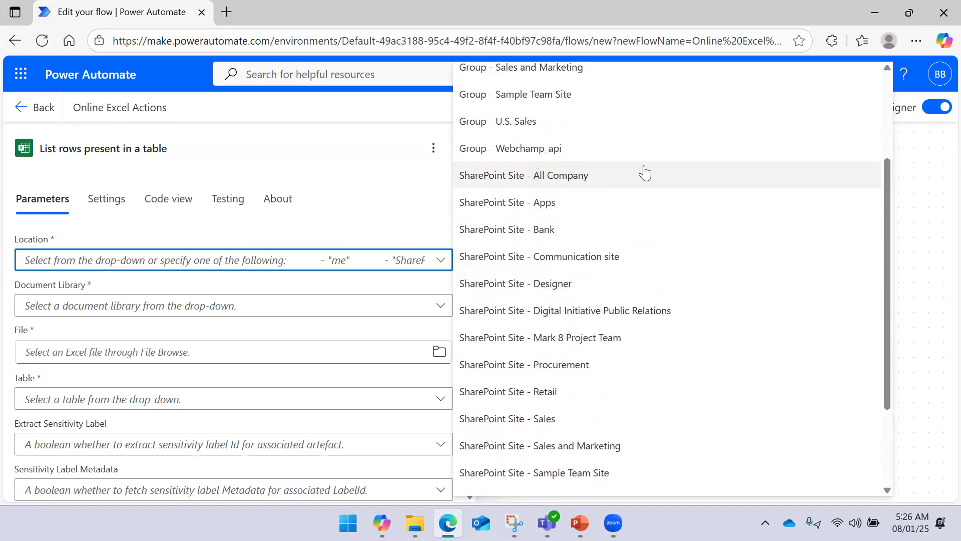
{"action": "scroll", "coordinate": [602, 187], "scroll_direction": "up", "scroll_amount": 3}
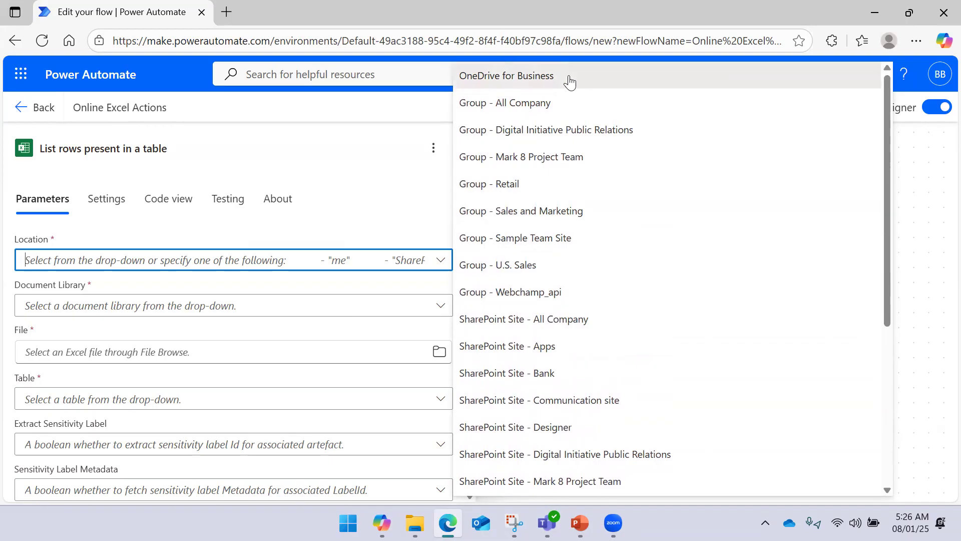
{"action": "left_click", "coordinate": [570, 82]}
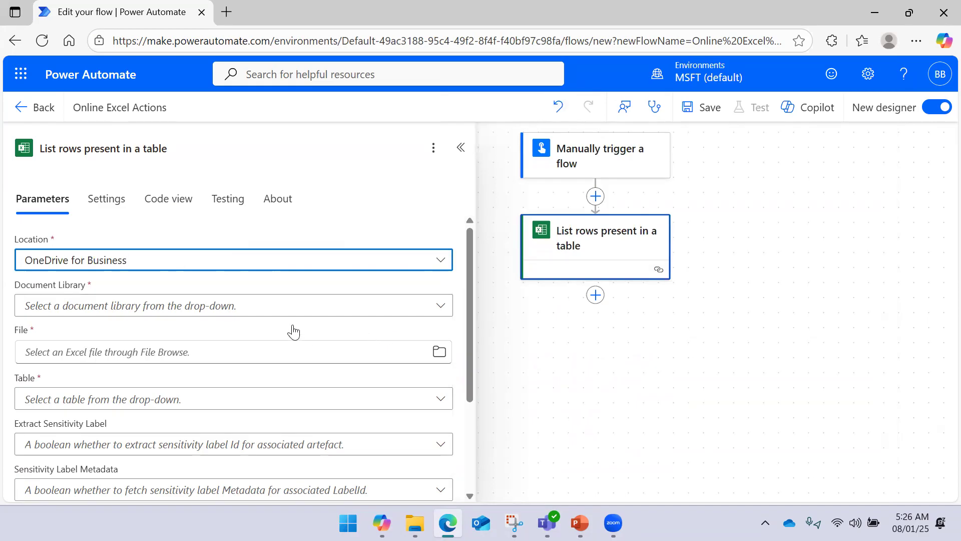
{"action": "left_click", "coordinate": [284, 309]}
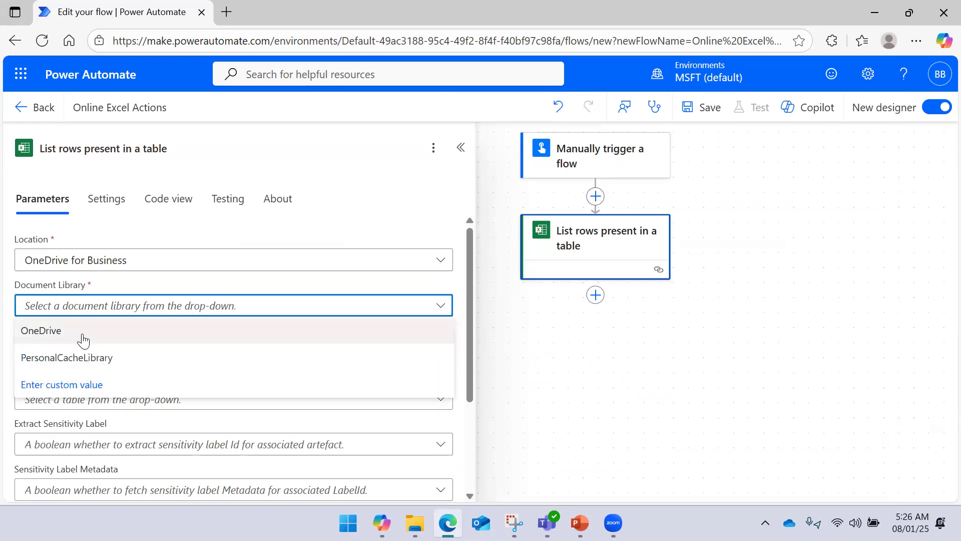
{"action": "left_click", "coordinate": [83, 341]}
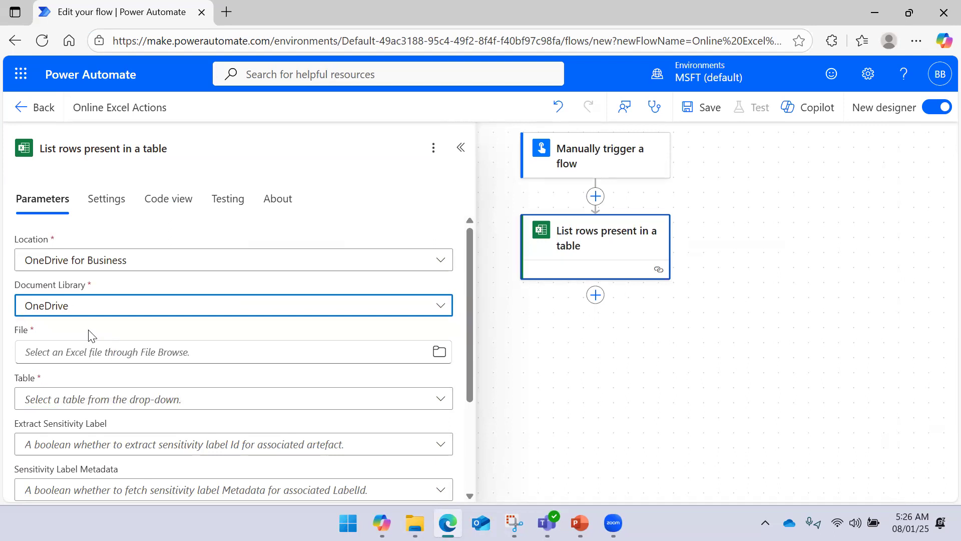
Choose Employee Leave Request Form.xlsx as the File and OfficeForms.Table as the Table for the List rows action.
{"action": "left_click", "coordinate": [87, 352]}
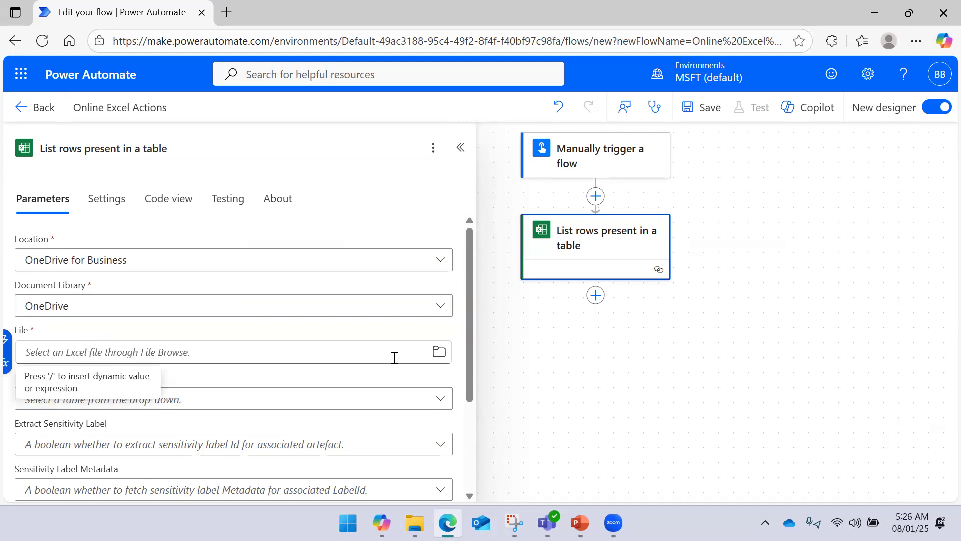
{"action": "left_click", "coordinate": [439, 353]}
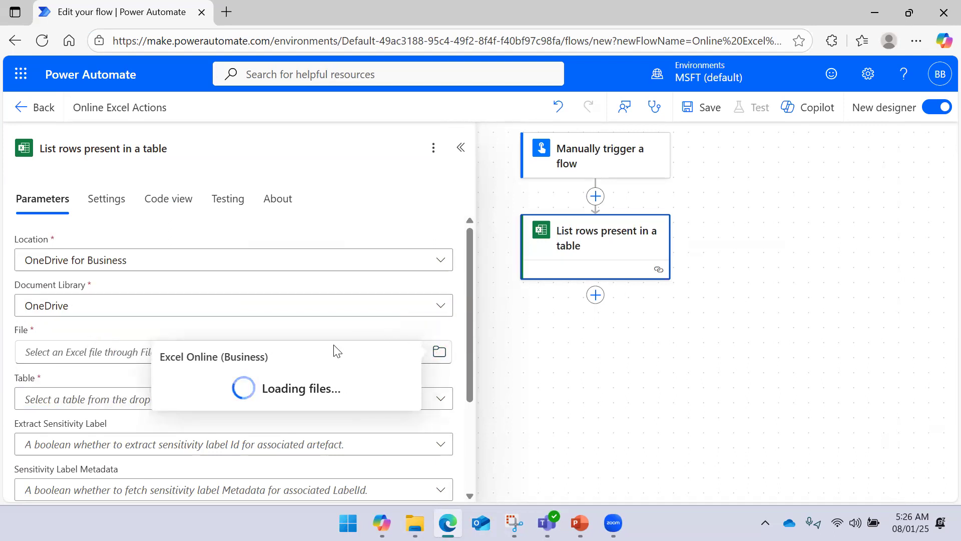
{"action": "scroll", "coordinate": [300, 175], "scroll_direction": "down", "scroll_amount": 3}
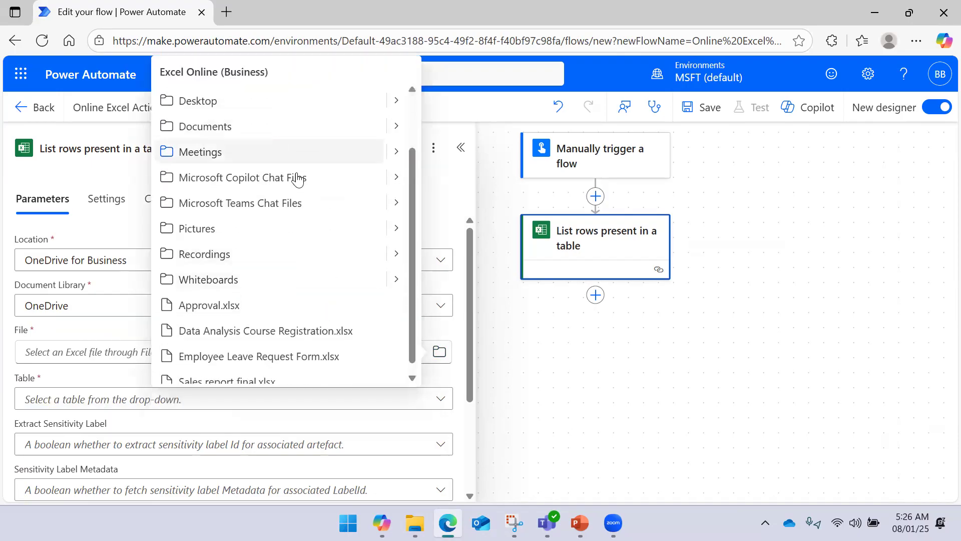
{"action": "left_click", "coordinate": [254, 347]}
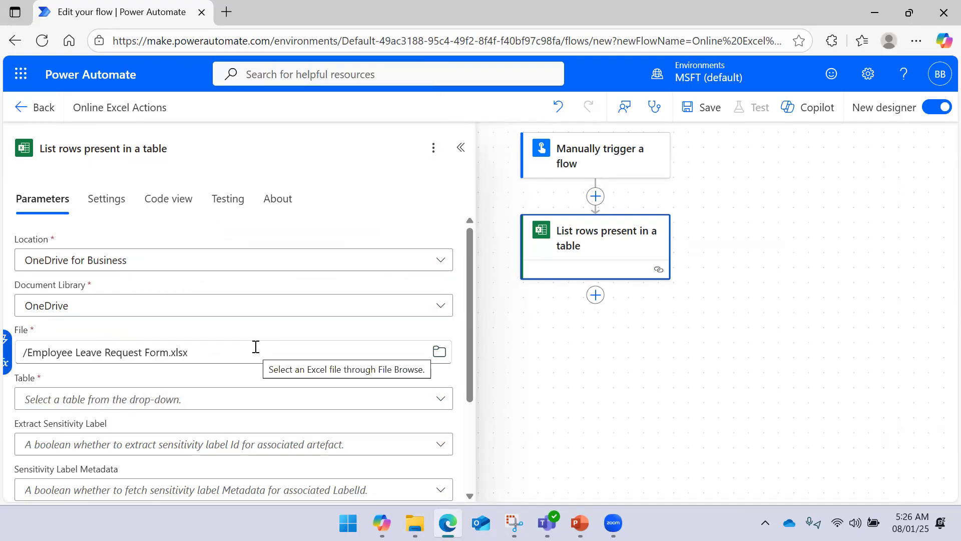
{"action": "left_click", "coordinate": [205, 401]}
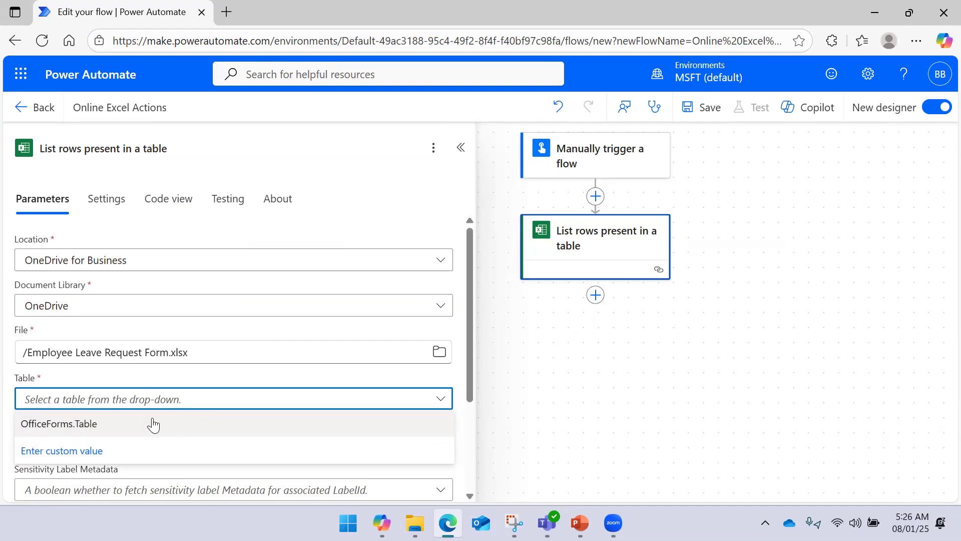
{"action": "left_click", "coordinate": [153, 422]}
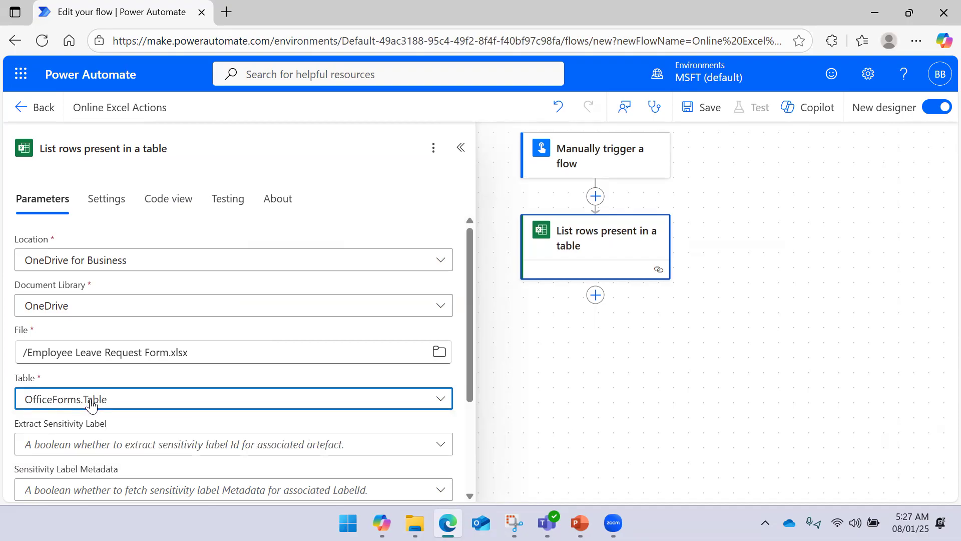
Add the Select Query advanced parameter to the List rows present in a table action and open it for entry.
{"action": "scroll", "coordinate": [235, 406], "scroll_direction": "down", "scroll_amount": 3}
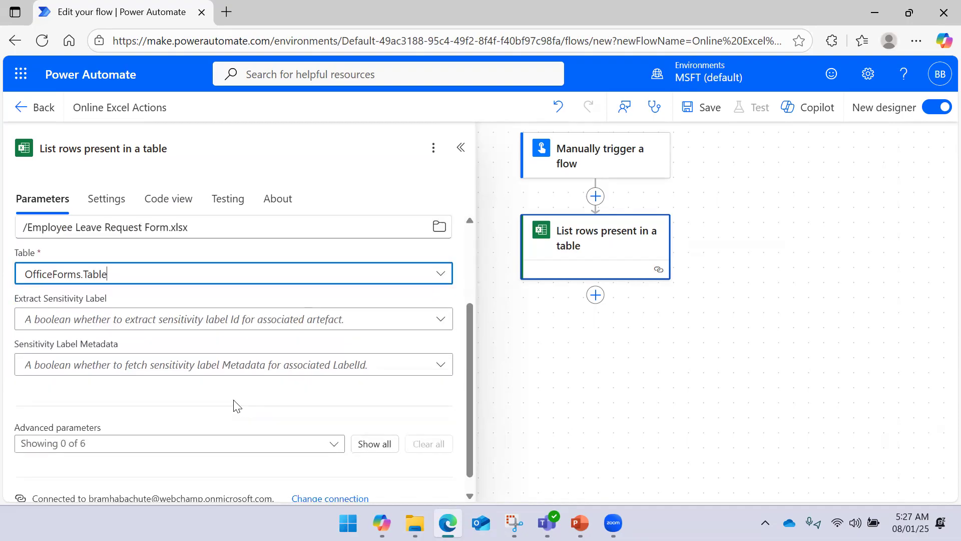
{"action": "left_click", "coordinate": [247, 320]}
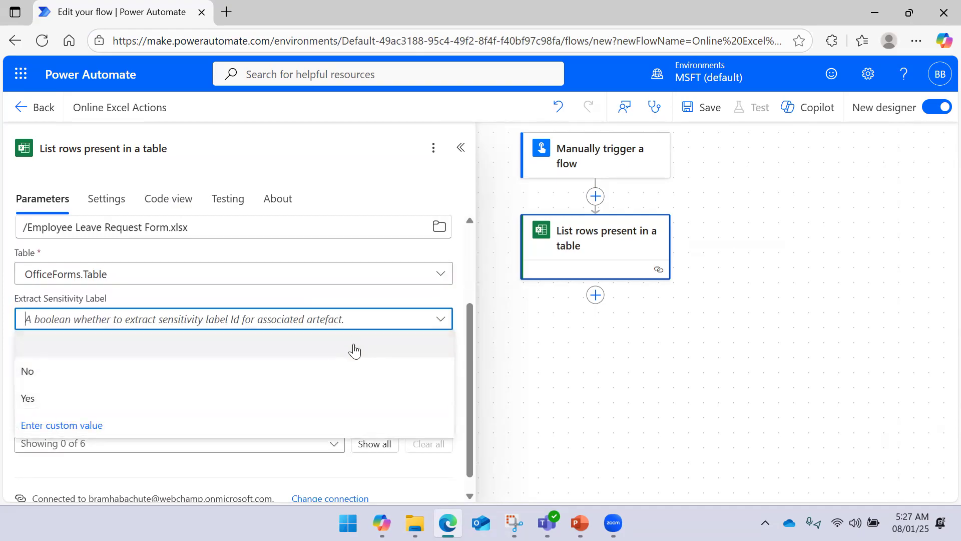
{"action": "left_click", "coordinate": [461, 298]}
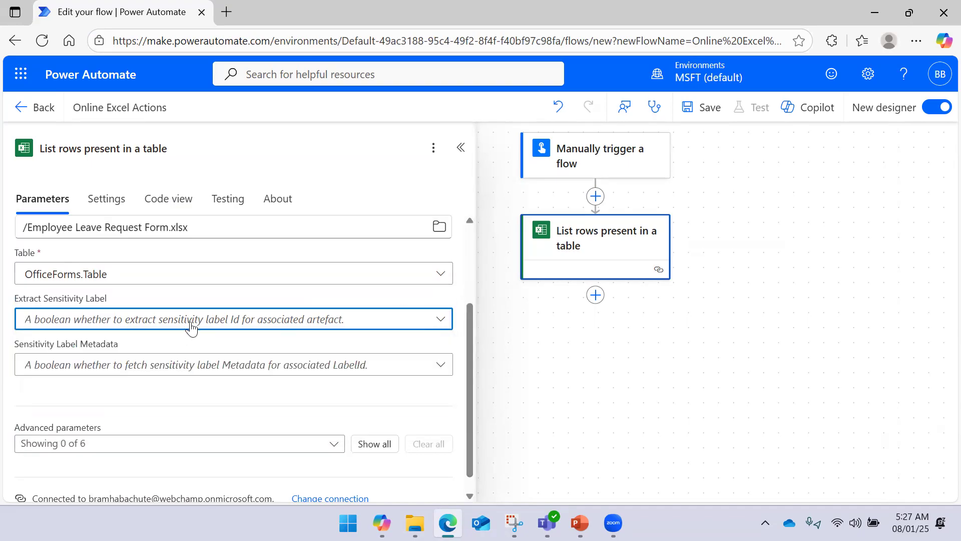
{"action": "scroll", "coordinate": [230, 325], "scroll_direction": "down", "scroll_amount": 1}
{"action": "left_click", "coordinate": [242, 428]}
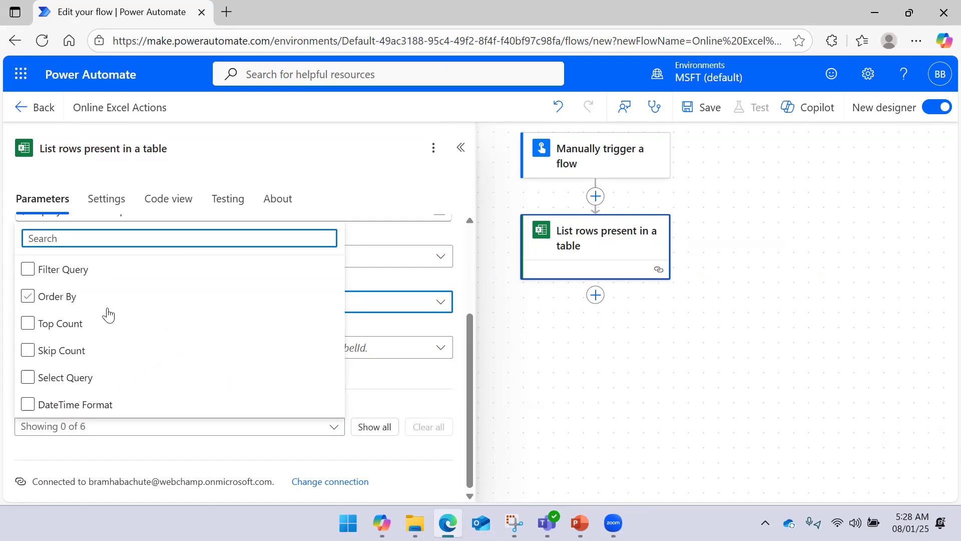
{"action": "left_click", "coordinate": [72, 383]}
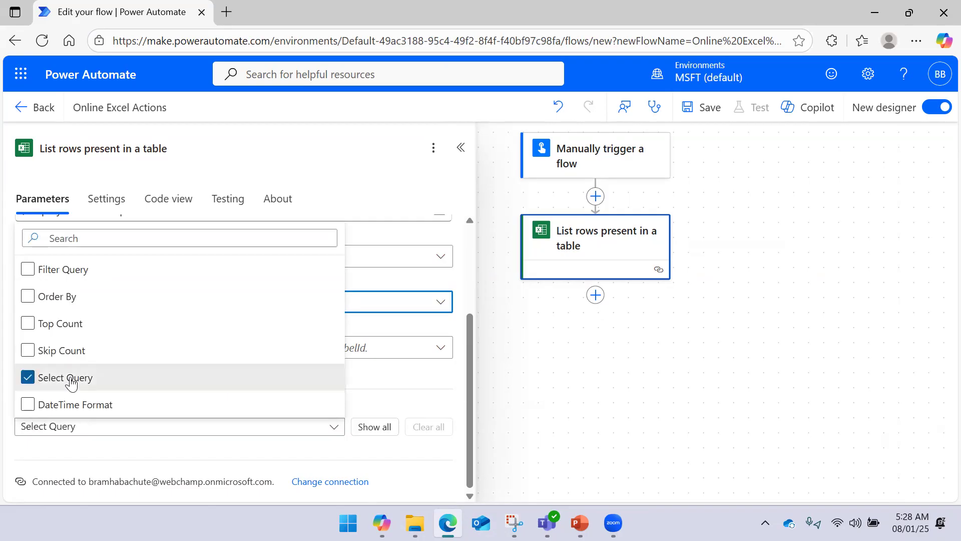
{"action": "left_click", "coordinate": [410, 403]}
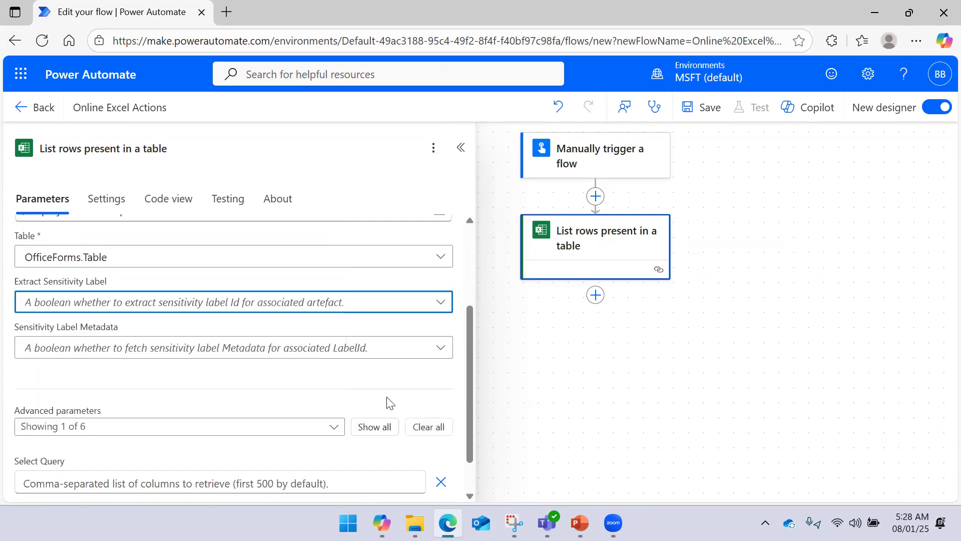
{"action": "scroll", "coordinate": [181, 393], "scroll_direction": "down", "scroll_amount": 1}
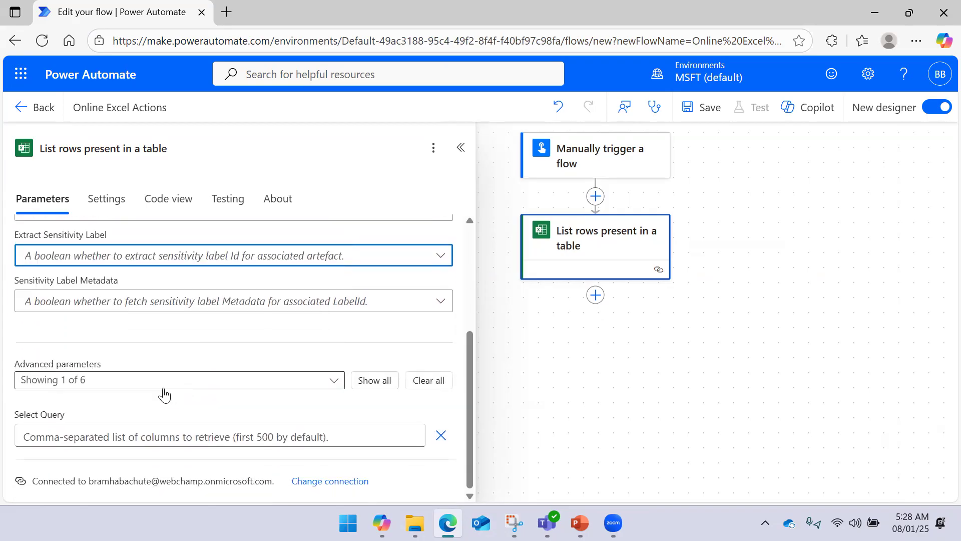
{"action": "left_click", "coordinate": [107, 431]}
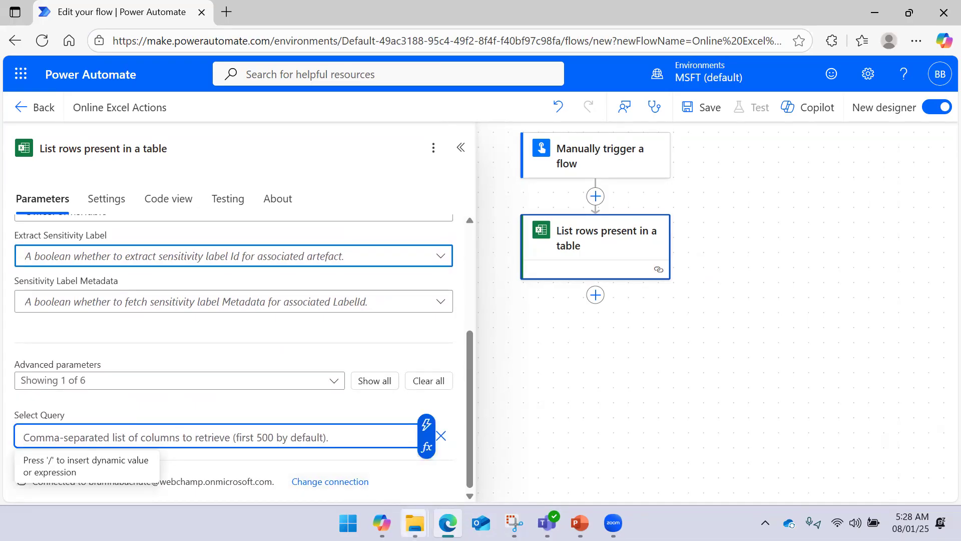
Switch to File Explorer, open the Employee Leave Request Form workbook, copy the headers Email through Reason for Leave, and close the workbook.
{"action": "mouse_move", "coordinate": [414, 520]}
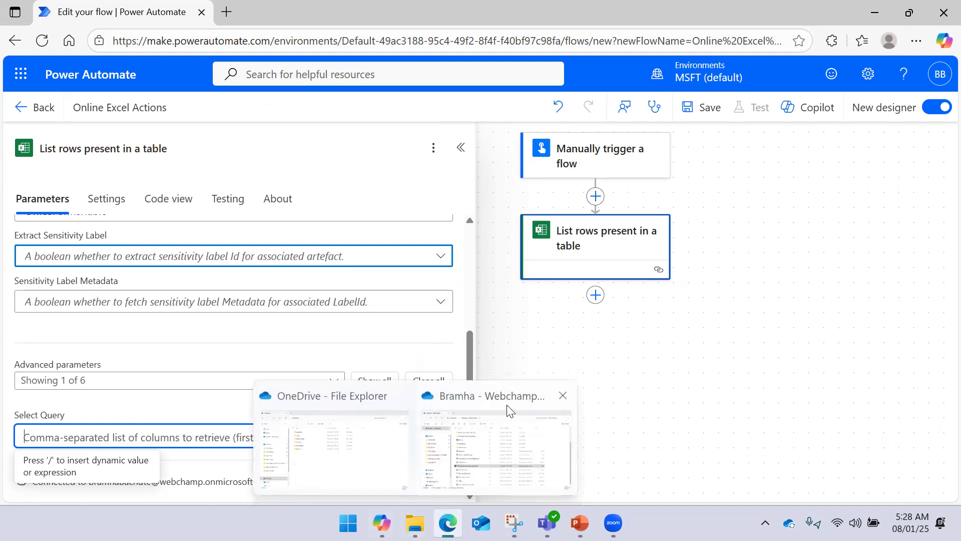
{"action": "left_click", "coordinate": [509, 407]}
{"action": "double_click", "coordinate": [386, 356]}
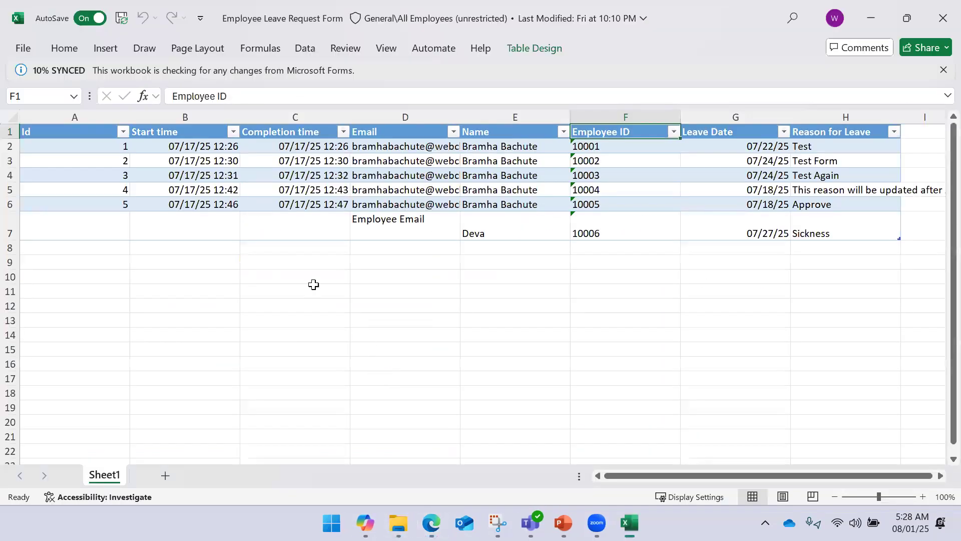
{"action": "left_click", "coordinate": [403, 132]}
{"action": "left_click_drag", "start_coordinate": [403, 132], "coordinate": [826, 131]}
{"action": "key", "text": "ctrl+c"}
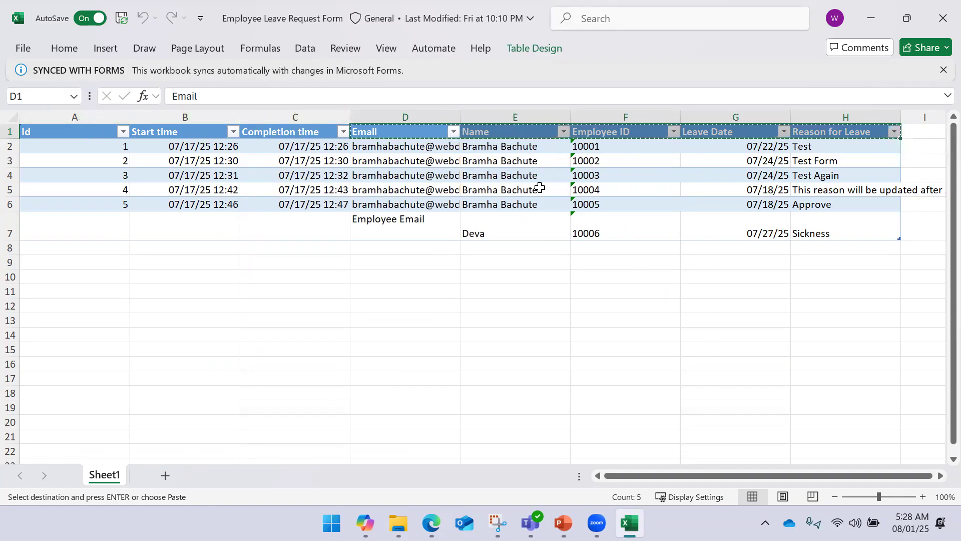
{"action": "left_click", "coordinate": [939, 8]}
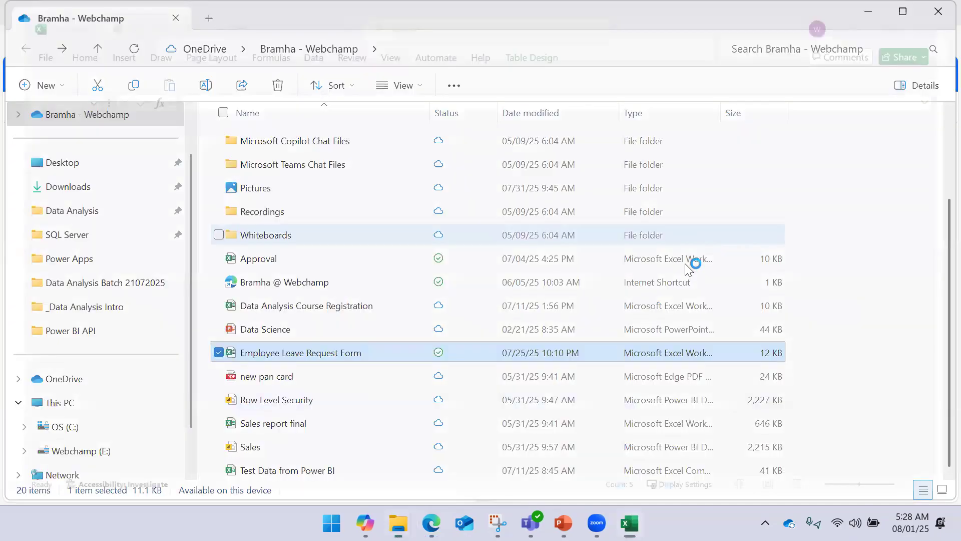
Open Notepad and replace its existing text with the copied column headers.
{"action": "key", "text": "super"}
{"action": "type", "text": "note"}
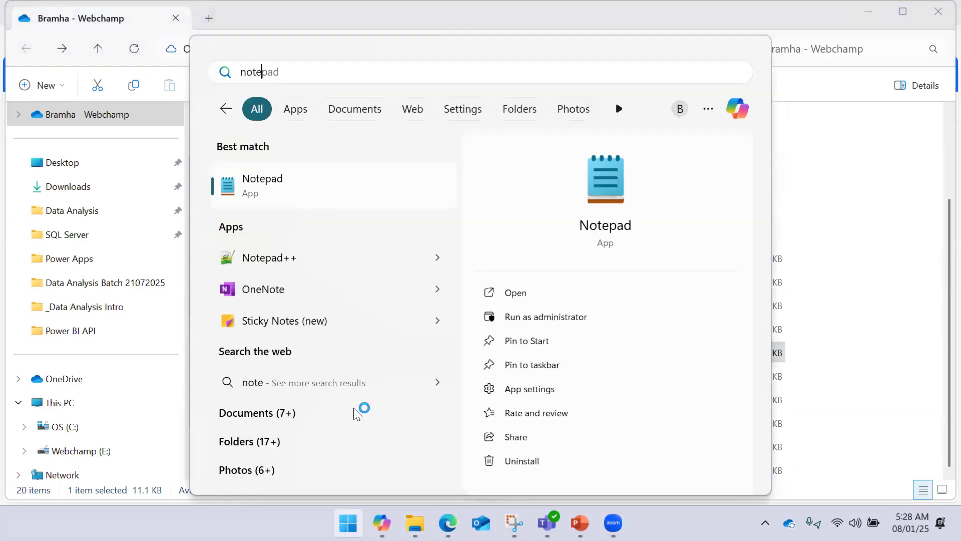
{"action": "key", "text": "Return"}
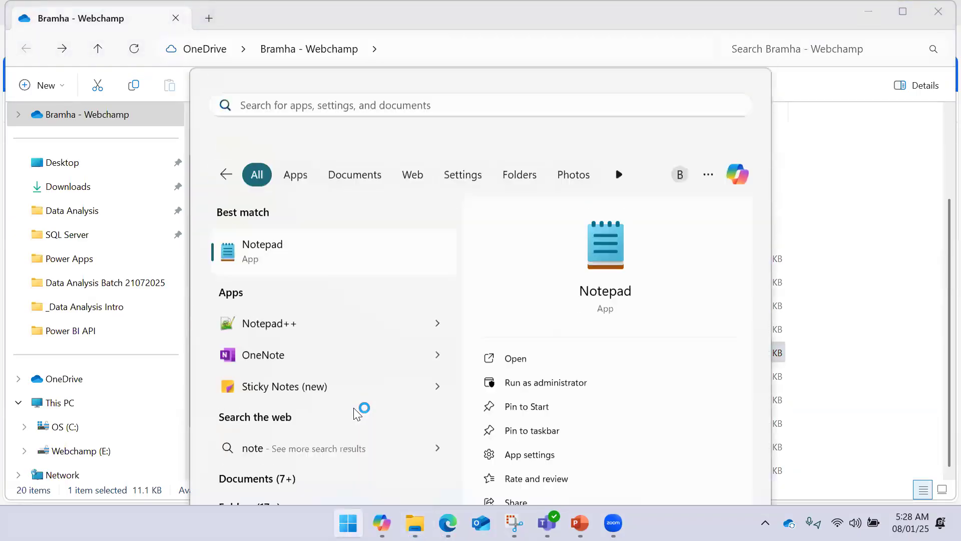
{"action": "key", "text": "Delete"}
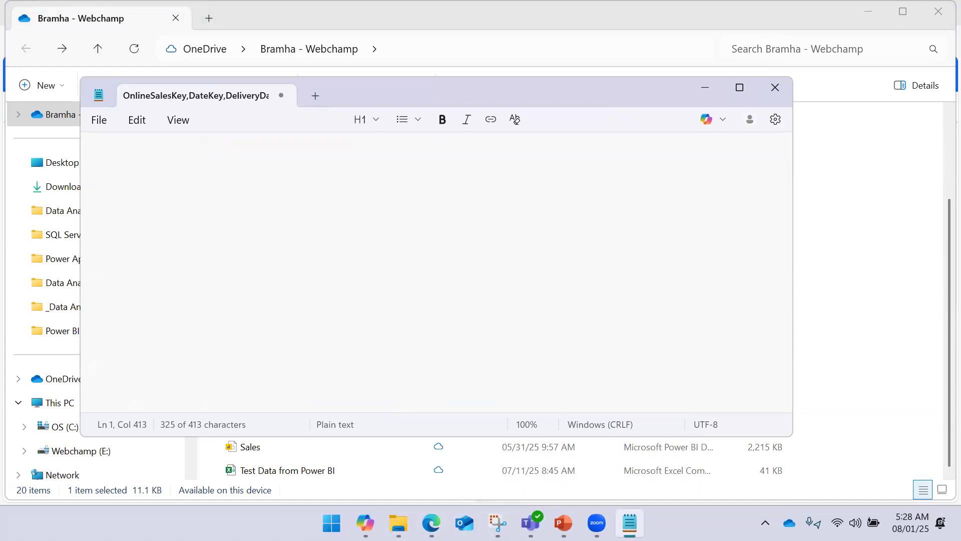
{"action": "key", "text": "ctrl+v"}
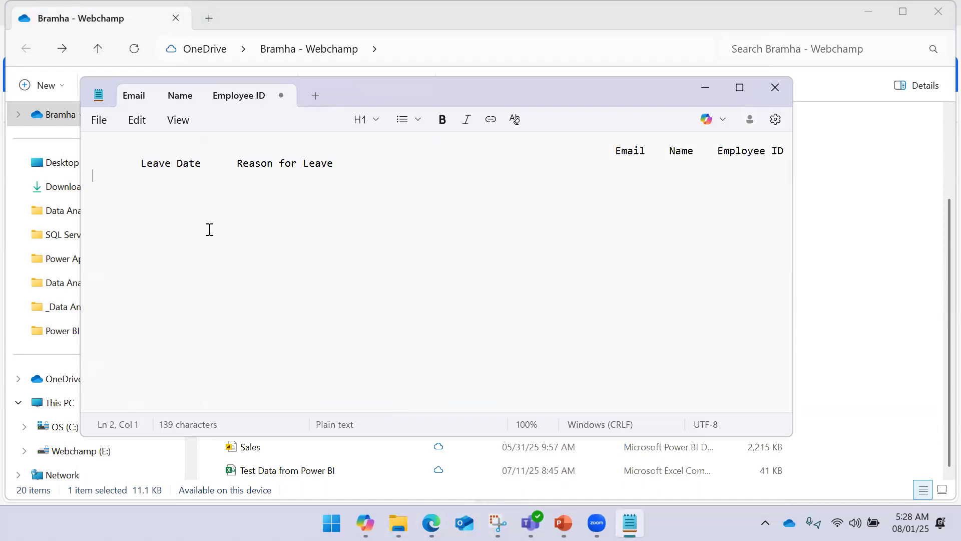
Replace every tab between the pasted column headers with a comma.
{"action": "left_click_drag", "start_coordinate": [141, 164], "coordinate": [89, 164]}
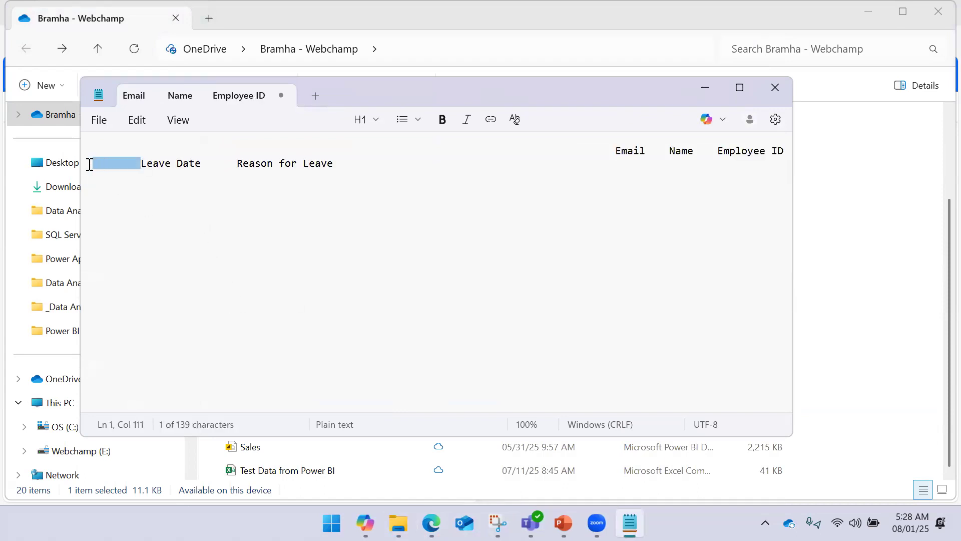
{"action": "key", "text": "ctrl+h"}
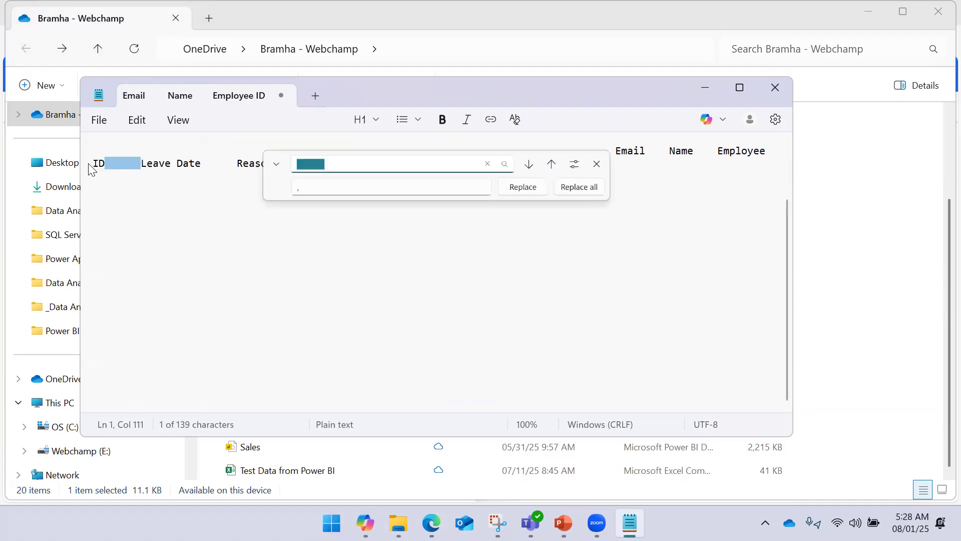
{"action": "left_click", "coordinate": [599, 193]}
{"action": "left_click", "coordinate": [648, 161]}
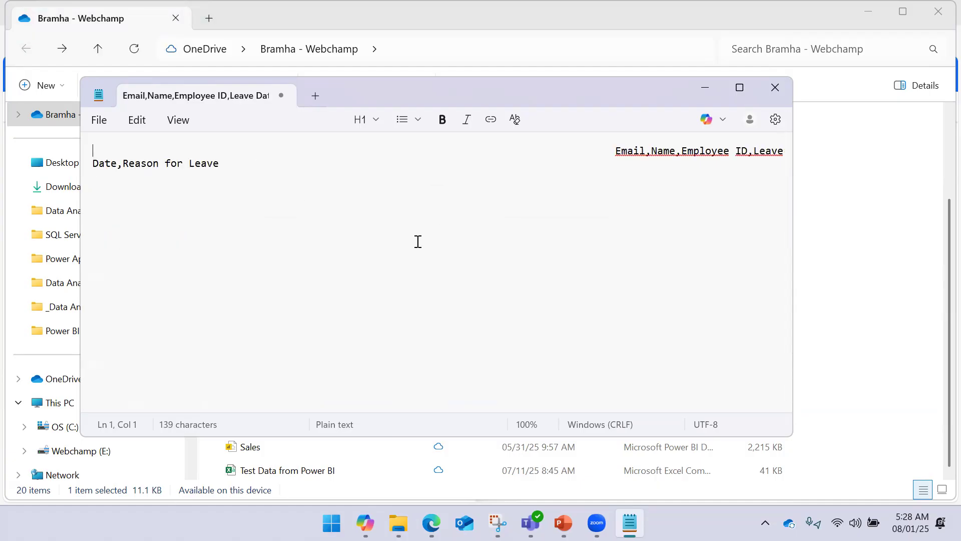
Delete all the blank space in front of the Email header in the text.
{"action": "left_click_drag", "start_coordinate": [612, 151], "coordinate": [9, 144]}
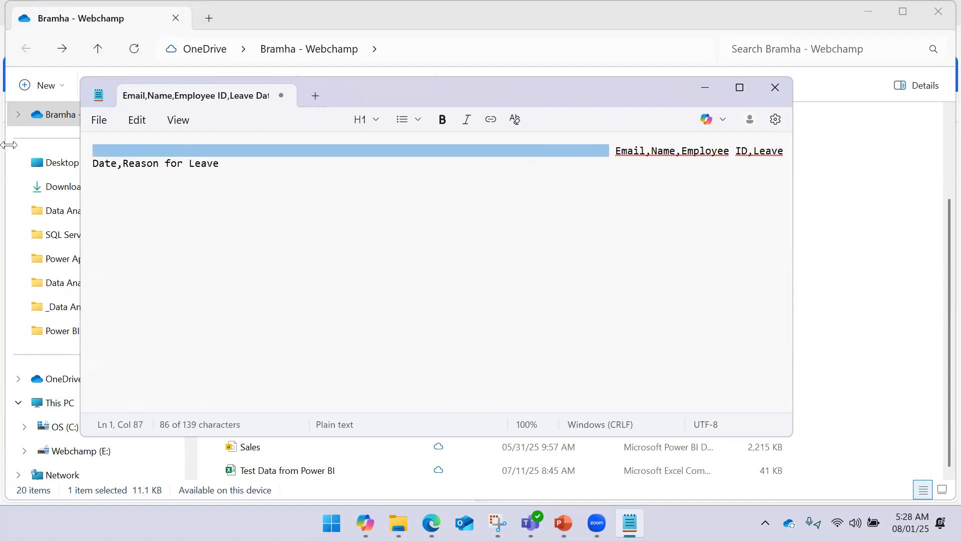
{"action": "key", "text": "BackSpace"}
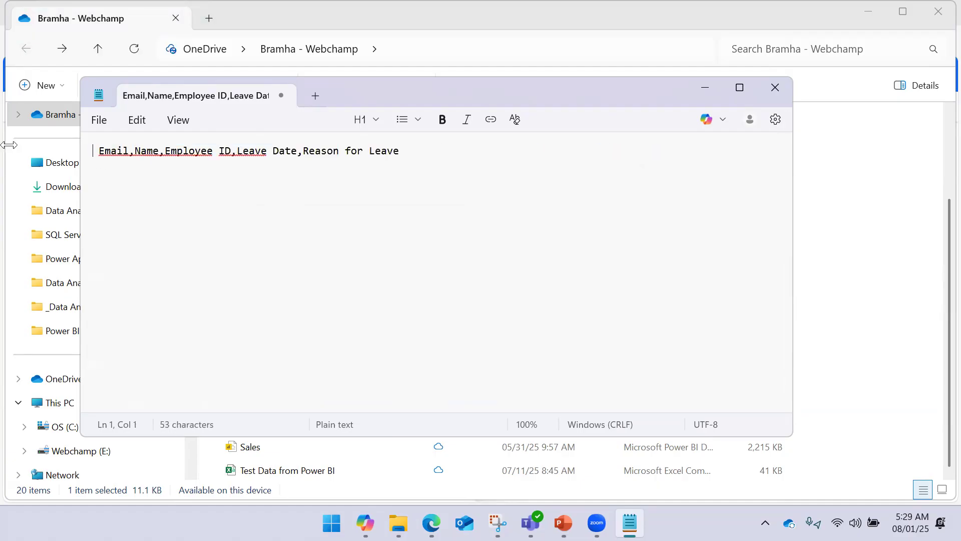
{"action": "key", "text": "shift+Right"}
{"action": "key", "text": "BackSpace"}
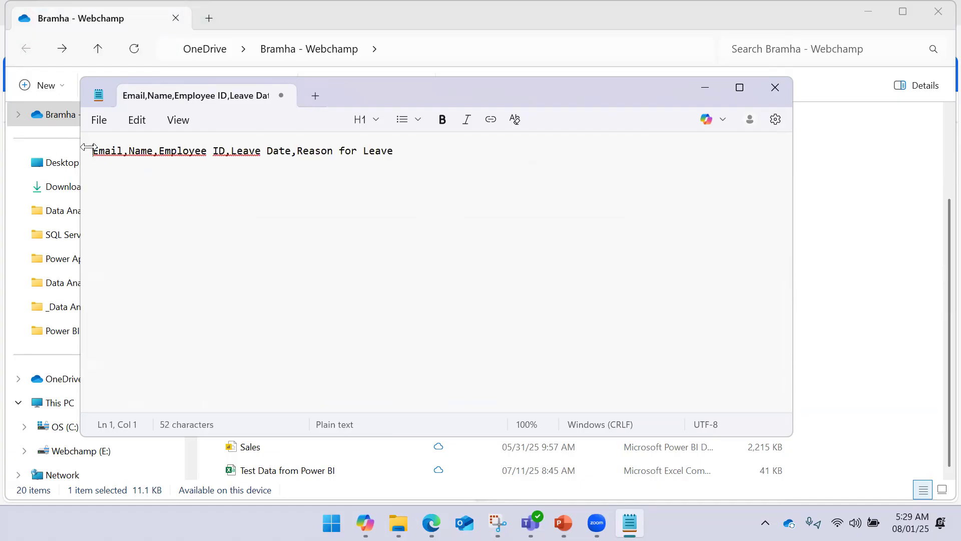
Insert a space after each comma between the column headers.
{"action": "left_click", "coordinate": [126, 151]}
{"action": "left_click", "coordinate": [163, 151]}
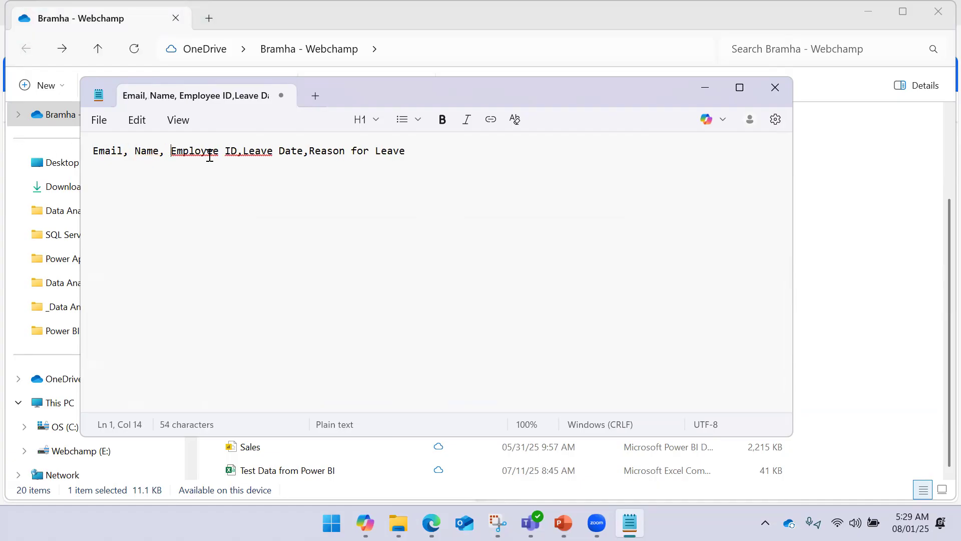
{"action": "left_click", "coordinate": [242, 151]}
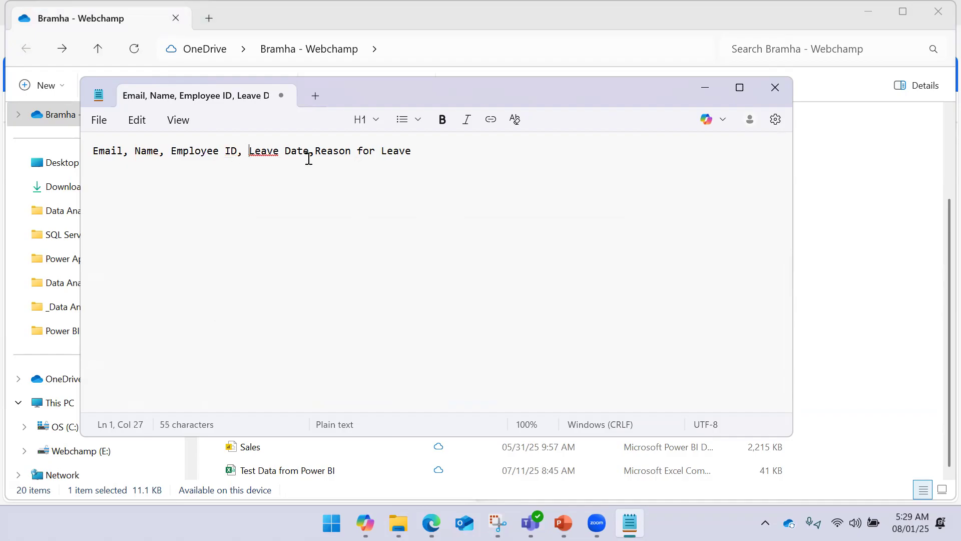
{"action": "left_click", "coordinate": [309, 151]}
Replace the spaces inside the multi-word headers with underscores to get Employee_ID, Leave_Date and Reason_for_Leave.
{"action": "left_click_drag", "start_coordinate": [429, 150], "coordinate": [85, 150]}
{"action": "left_click", "coordinate": [221, 150]}
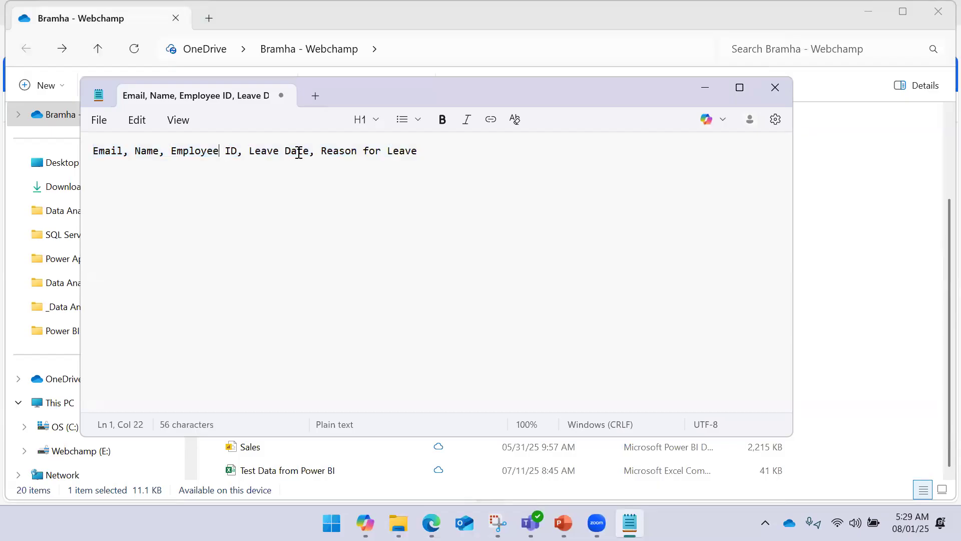
{"action": "key", "text": "shift+Right"}
{"action": "type", "text": "_"}
{"action": "key", "text": "Right"}
{"action": "key", "text": "Right"}
{"action": "key", "text": "Right"}
{"action": "key", "text": "Right"}
{"action": "key", "text": "Right"}
{"action": "key", "text": "Right"}
{"action": "key", "text": "shift+Right"}
{"action": "type", "text": "_"}
{"action": "key", "text": "Right"}
{"action": "key", "text": "Right"}
{"action": "key", "text": "Right"}
{"action": "key", "text": "Right"}
{"action": "key", "text": "Right"}
{"action": "key", "text": "Right"}
{"action": "key", "text": "shift+Right"}
{"action": "type", "text": "_"}
{"action": "key", "text": "shift+Left"}
{"action": "type", "text": "_"}
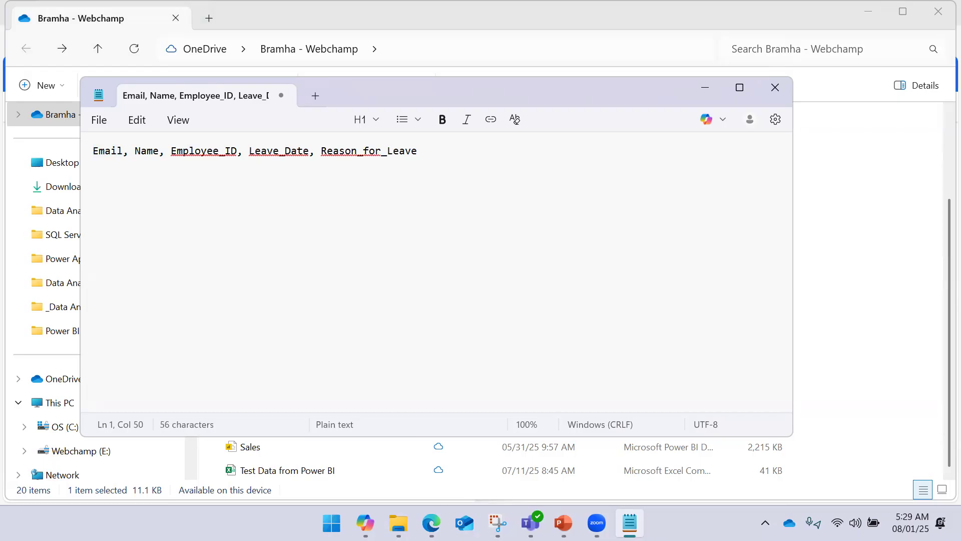
Copy the header list and paste it into the Select Query parameter of the Power Automate flow's List rows present in a table action.
{"action": "key", "text": "ctrl+a"}
{"action": "left_click_drag", "start_coordinate": [430, 148], "coordinate": [89, 150]}
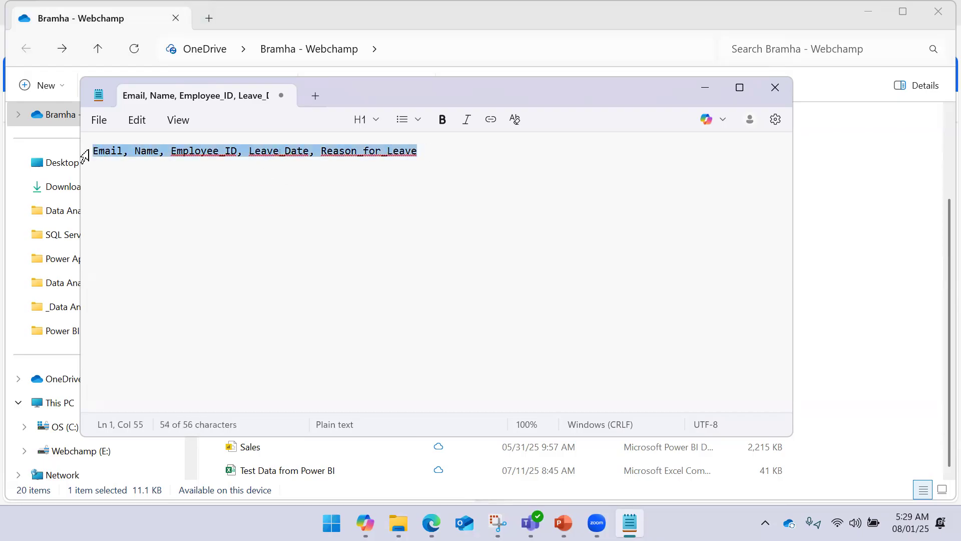
{"action": "mouse_move", "coordinate": [431, 523]}
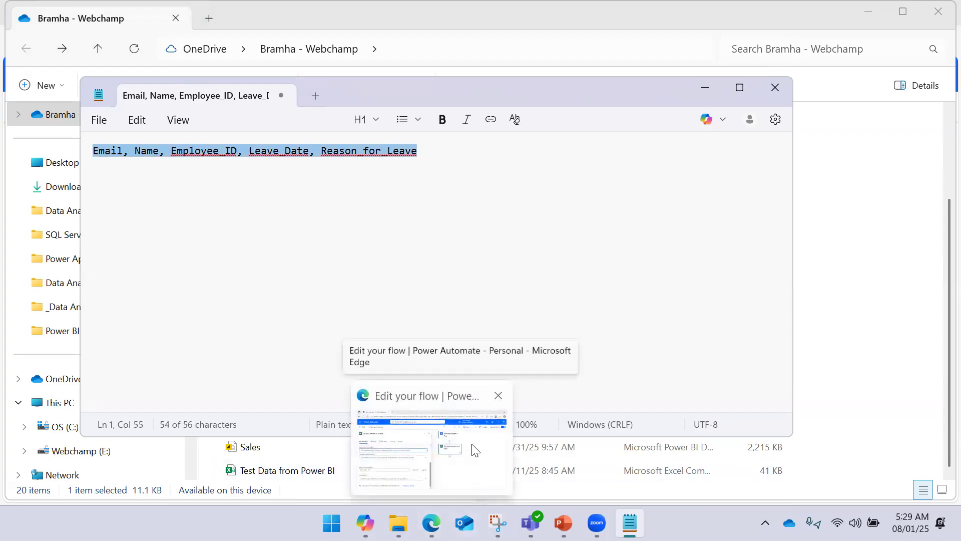
{"action": "left_click", "coordinate": [404, 464]}
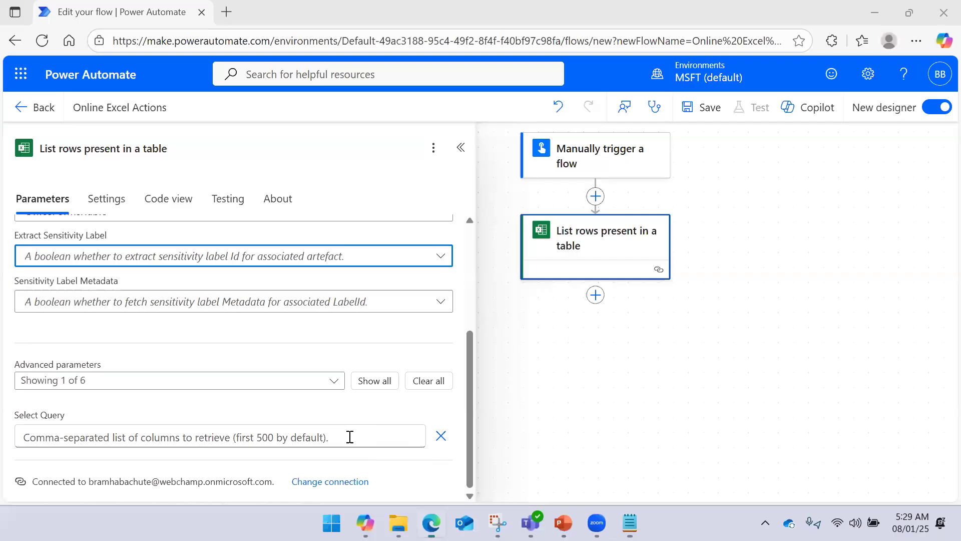
{"action": "left_click", "coordinate": [350, 437]}
{"action": "key", "text": "ctrl+v"}
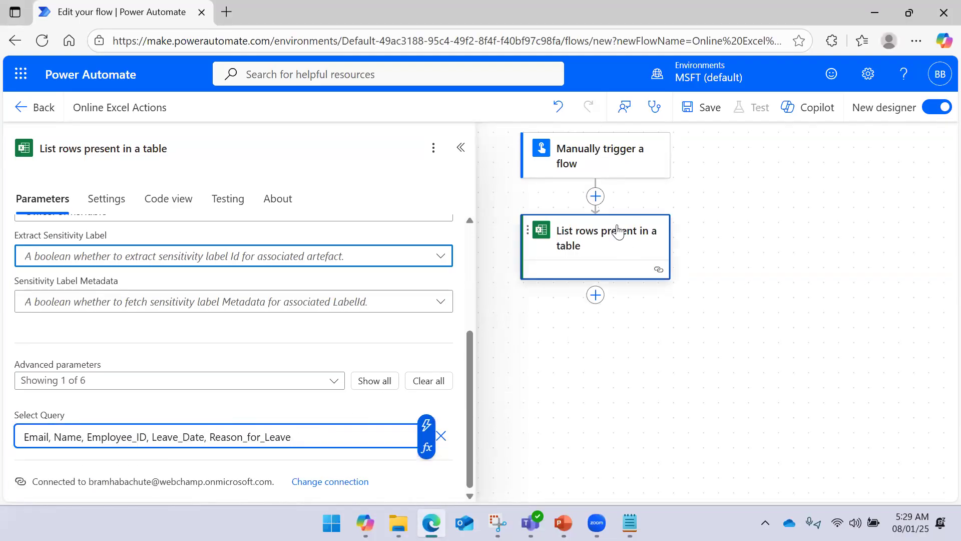
Save the Online Excel Actions flow and run it as a manual test.
{"action": "left_click", "coordinate": [699, 112]}
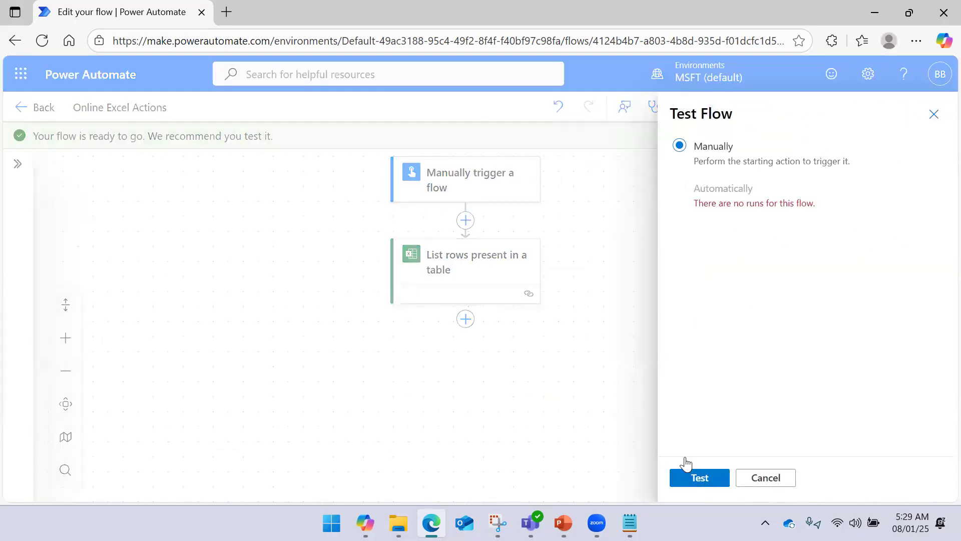
{"action": "left_click", "coordinate": [709, 475]}
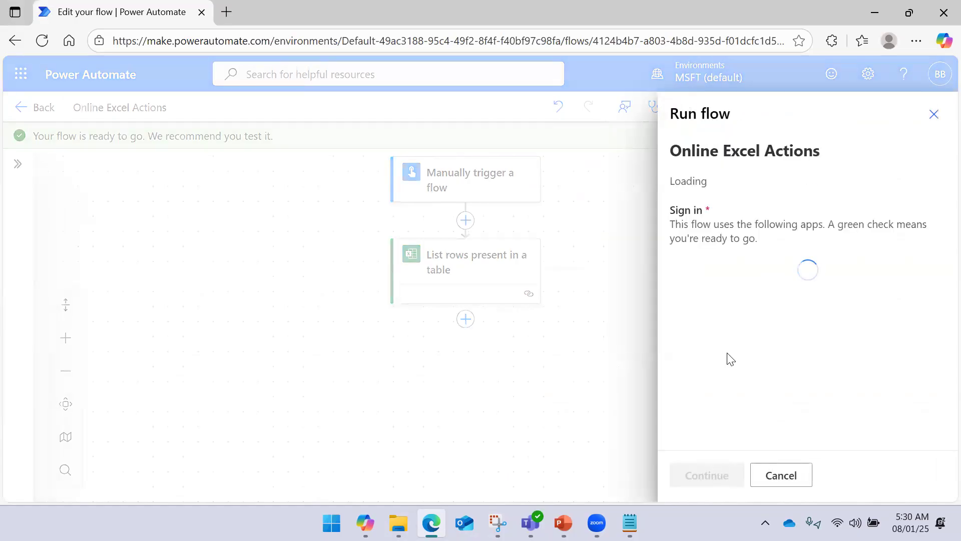
{"action": "left_click", "coordinate": [708, 481]}
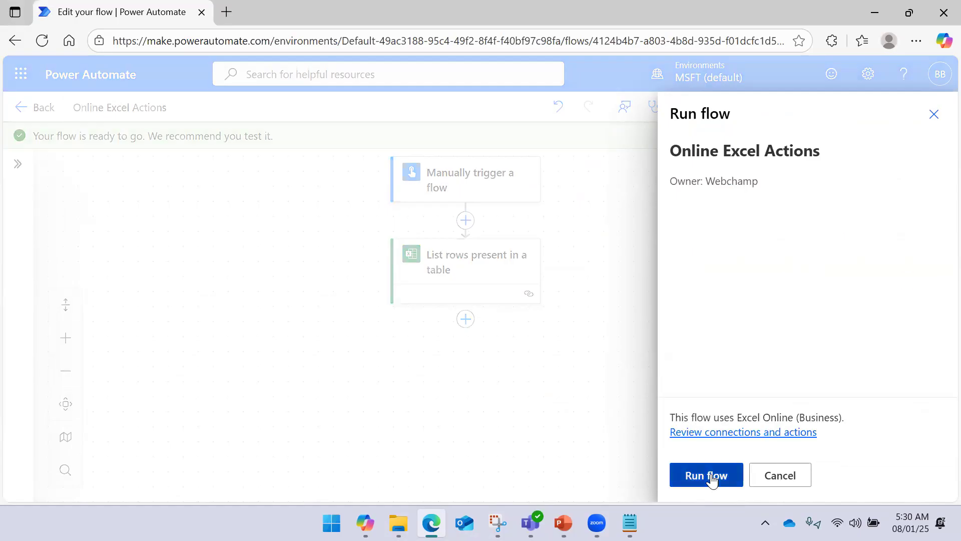
{"action": "left_click", "coordinate": [708, 481]}
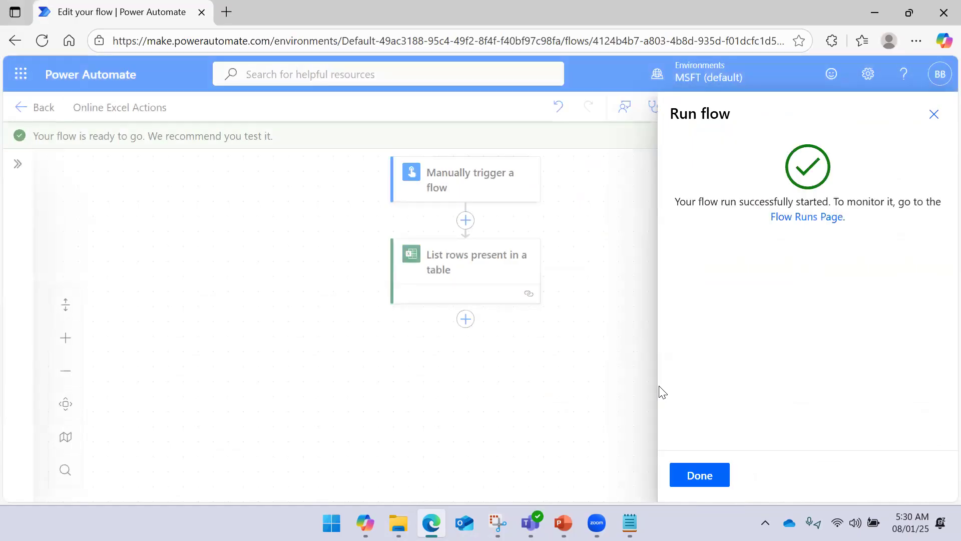
{"action": "left_click", "coordinate": [695, 474]}
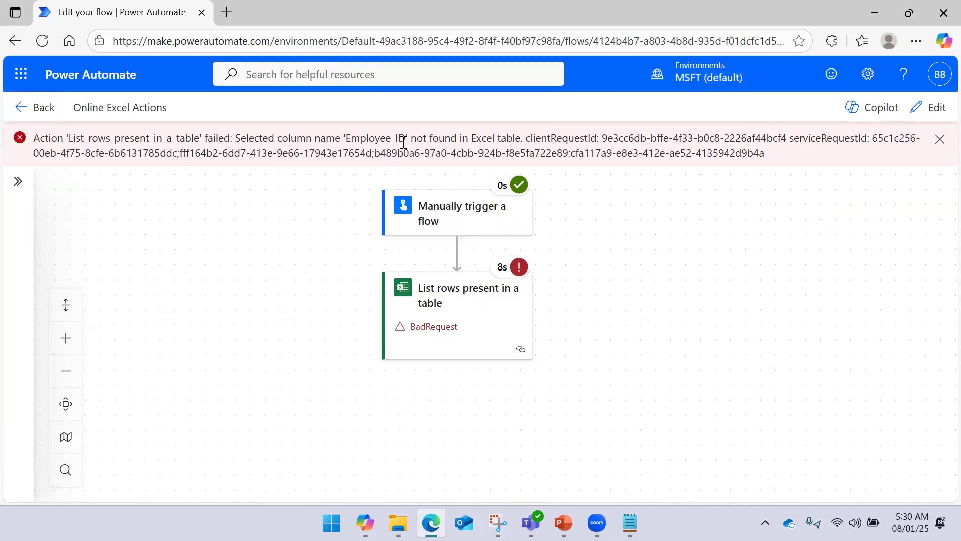
Examine the run results of the List rows present in a table action, and return to editing the flow.
{"action": "left_click", "coordinate": [449, 291]}
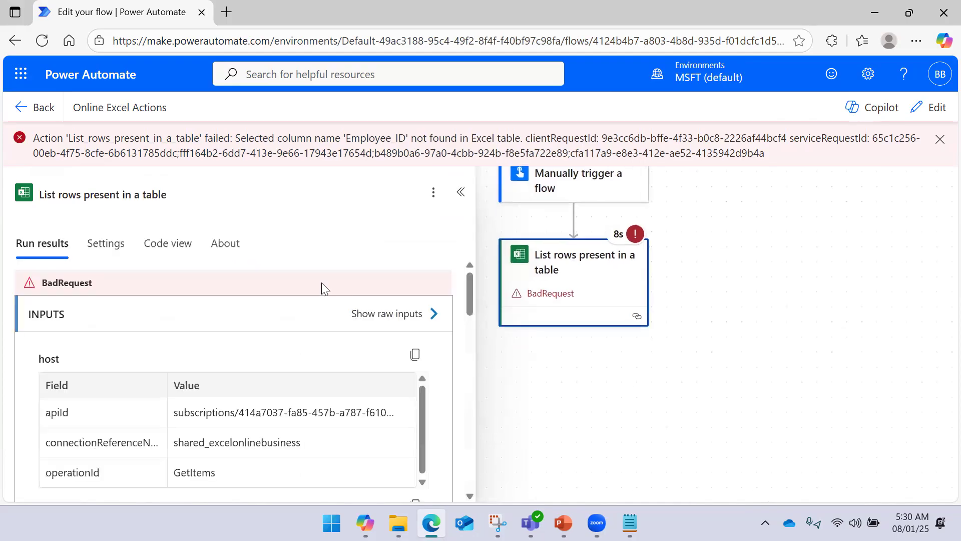
{"action": "left_click", "coordinate": [435, 315]}
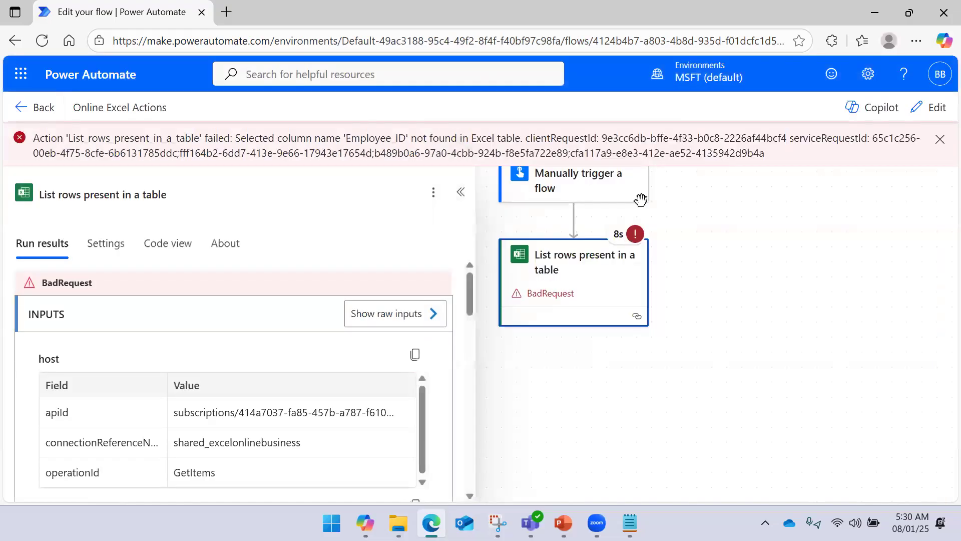
{"action": "left_click", "coordinate": [460, 193]}
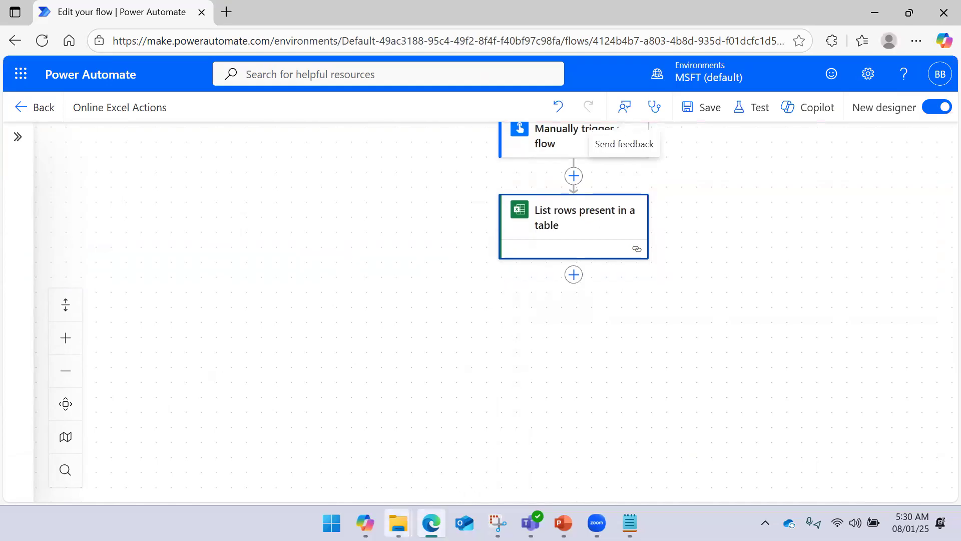
Switch to the OneDrive folder in File Explorer, close Notepad, and open the Employee Leave Request Form workbook.
{"action": "left_click", "coordinate": [428, 476]}
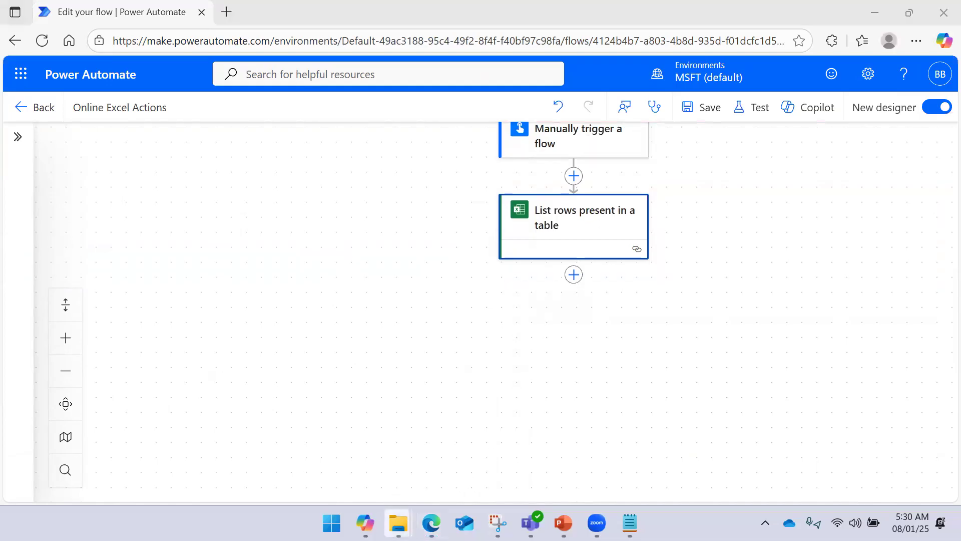
{"action": "left_click", "coordinate": [406, 511]}
{"action": "left_click", "coordinate": [451, 467]}
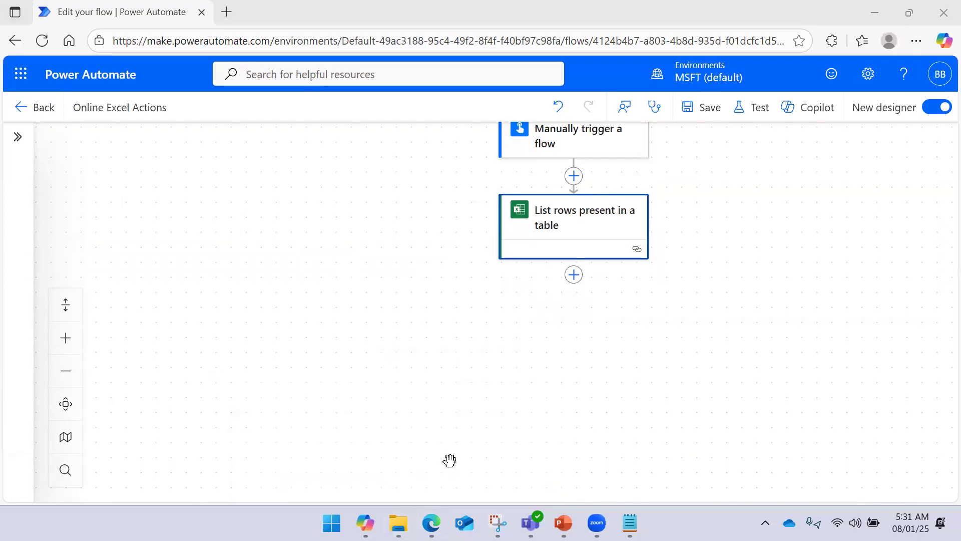
{"action": "mouse_move", "coordinate": [399, 523]}
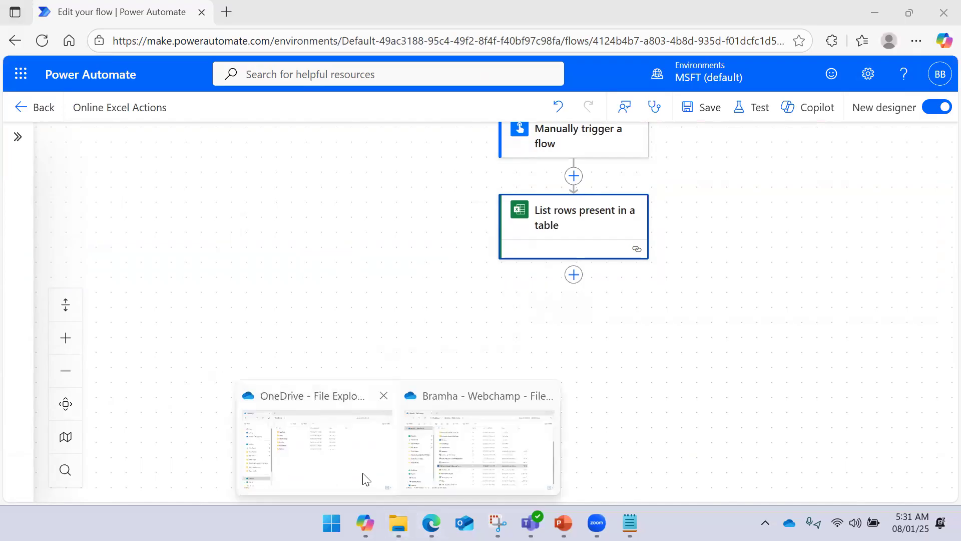
{"action": "left_click", "coordinate": [458, 452]}
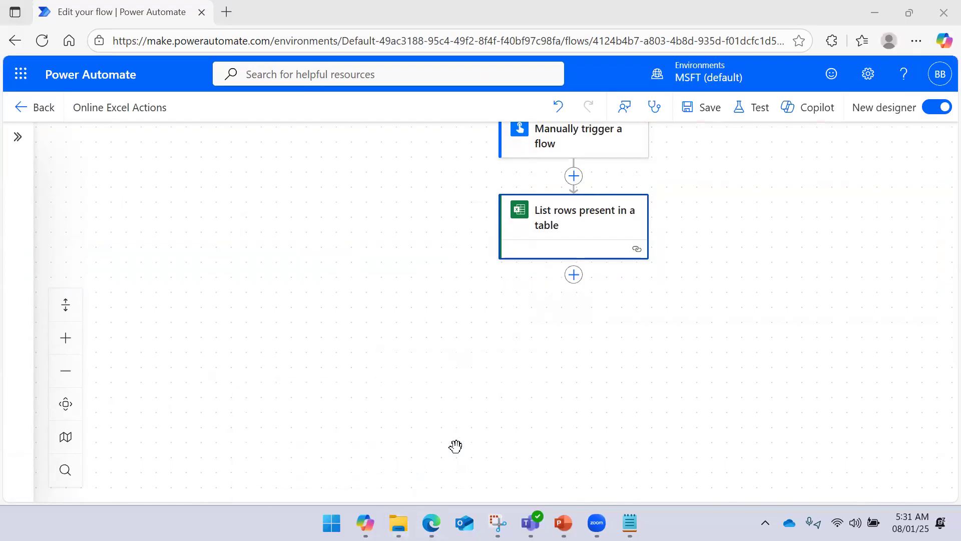
{"action": "left_click", "coordinate": [874, 17]}
{"action": "left_click", "coordinate": [773, 89]}
{"action": "left_click", "coordinate": [833, 356]}
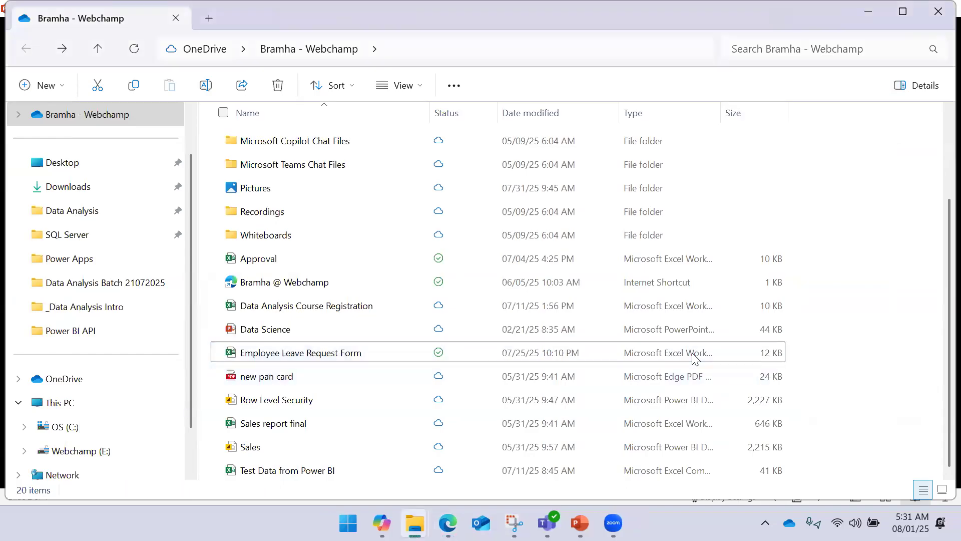
{"action": "double_click", "coordinate": [386, 354]}
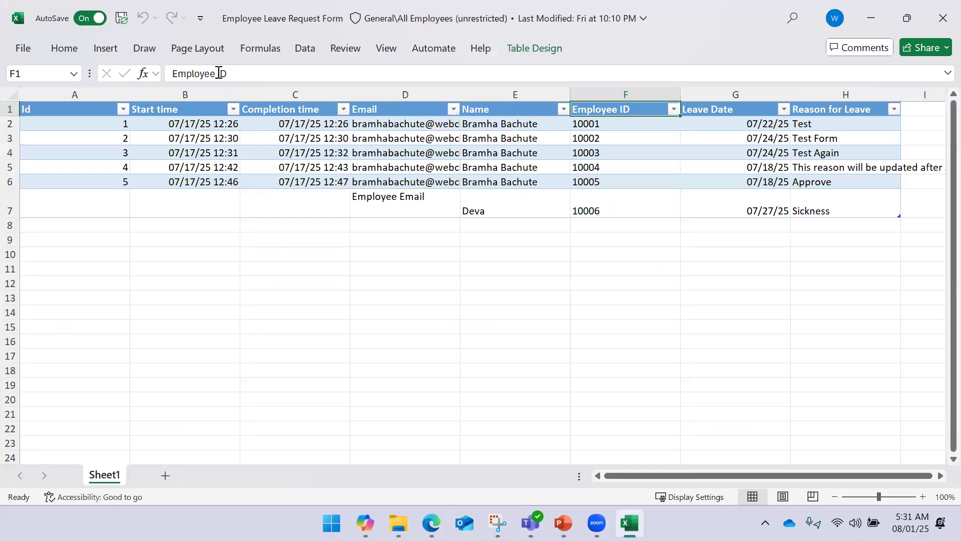
Rename the Employee ID header in cell F1 to Employee_ID.
{"action": "key", "text": "BackSpace"}
{"action": "type", "text": "_"}
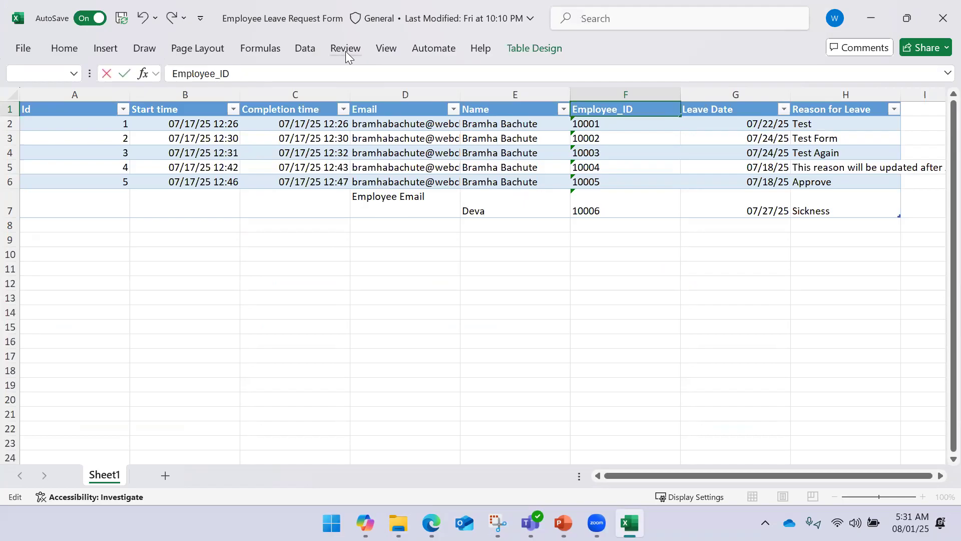
{"action": "key", "text": "Return"}
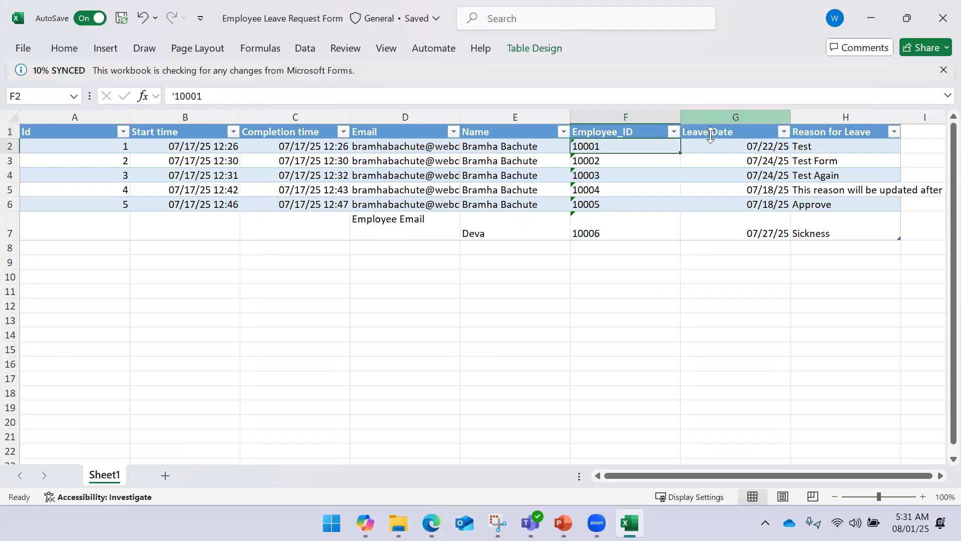
Rename the Leave Date header in cell G1 to Leave_Date.
{"action": "key", "text": "Up"}
{"action": "key", "text": "Right"}
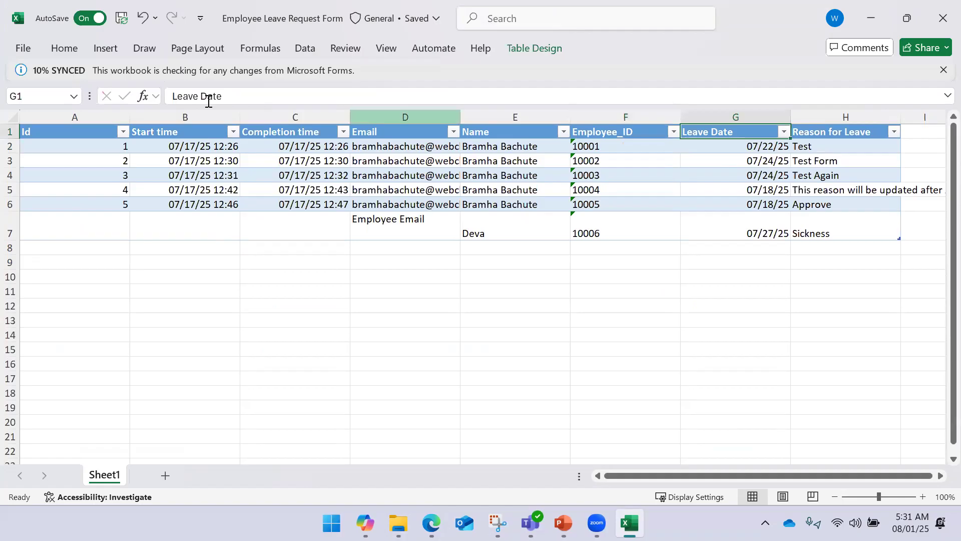
{"action": "left_click", "coordinate": [251, 90]}
{"action": "key", "text": "BackSpace"}
{"action": "type", "text": "_"}
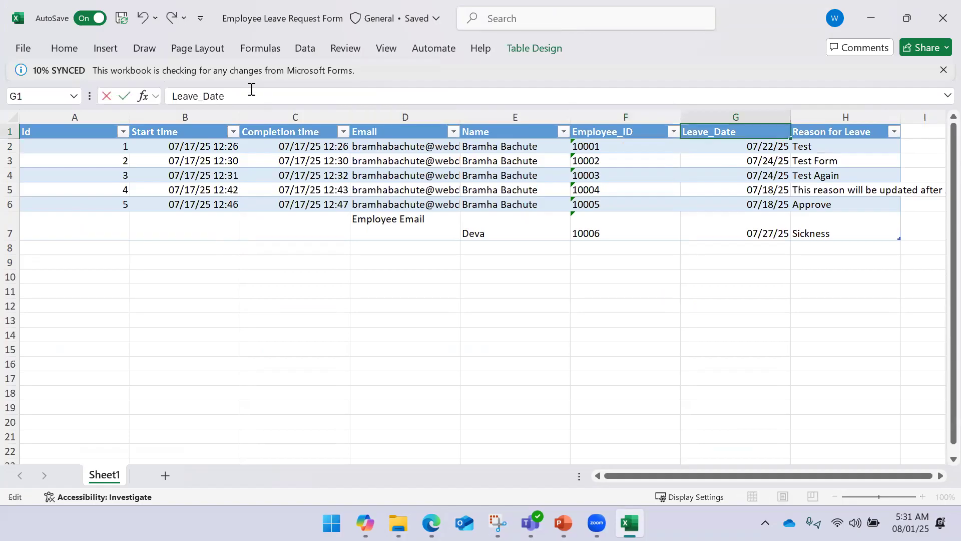
{"action": "key", "text": "Return"}
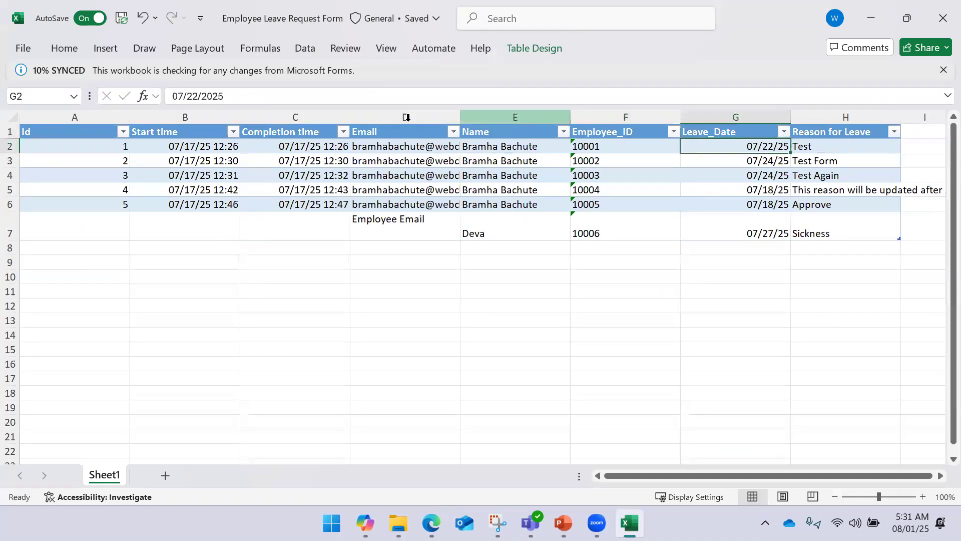
Rename the Reason for Leave header in cell H1 to Reason_for_Leave.
{"action": "left_click", "coordinate": [848, 137]}
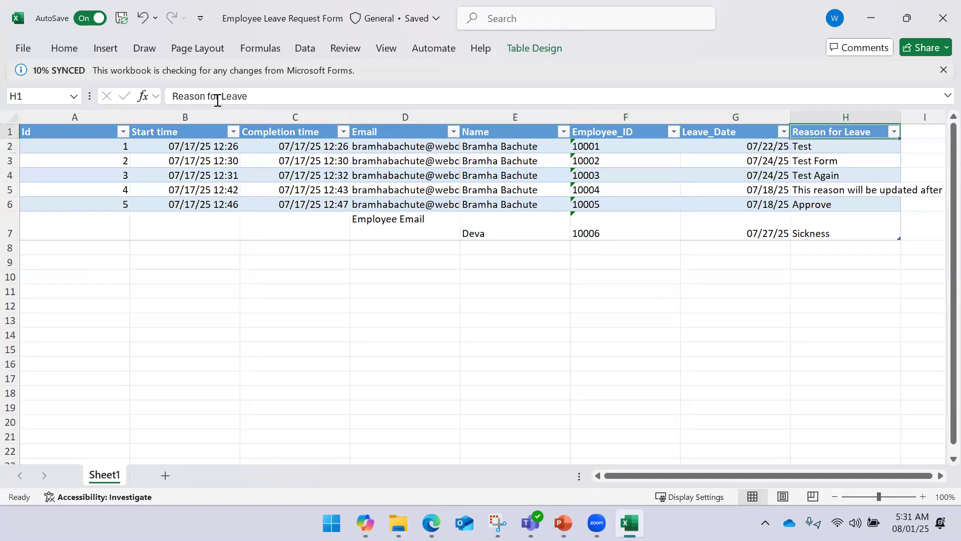
{"action": "left_click", "coordinate": [309, 91]}
{"action": "type", "text": "_"}
{"action": "key", "text": "BackSpace"}
{"action": "type", "text": "_"}
{"action": "key", "text": "Return"}
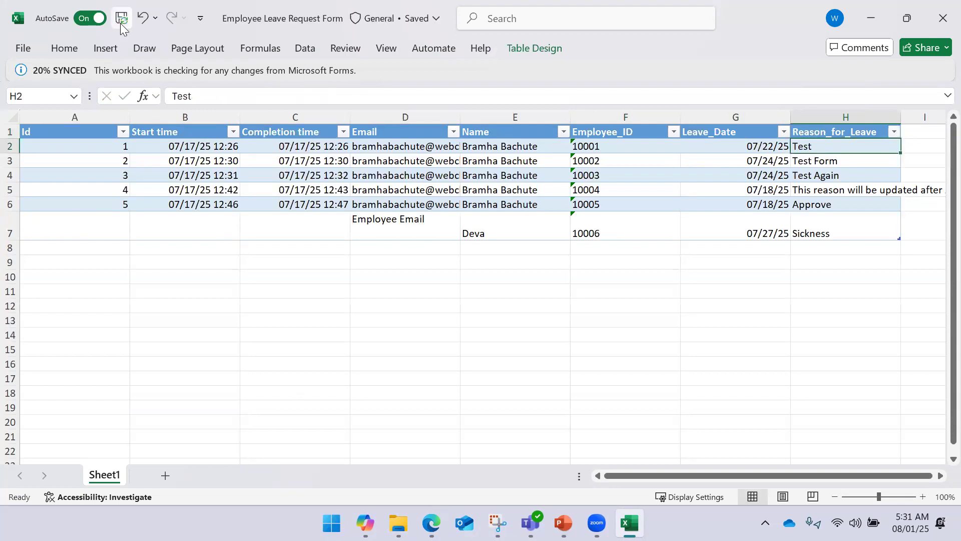
Close the workbook, check its sync status in the OneDrive folder, and switch back to the flow in Power Automate.
{"action": "left_click", "coordinate": [939, 21]}
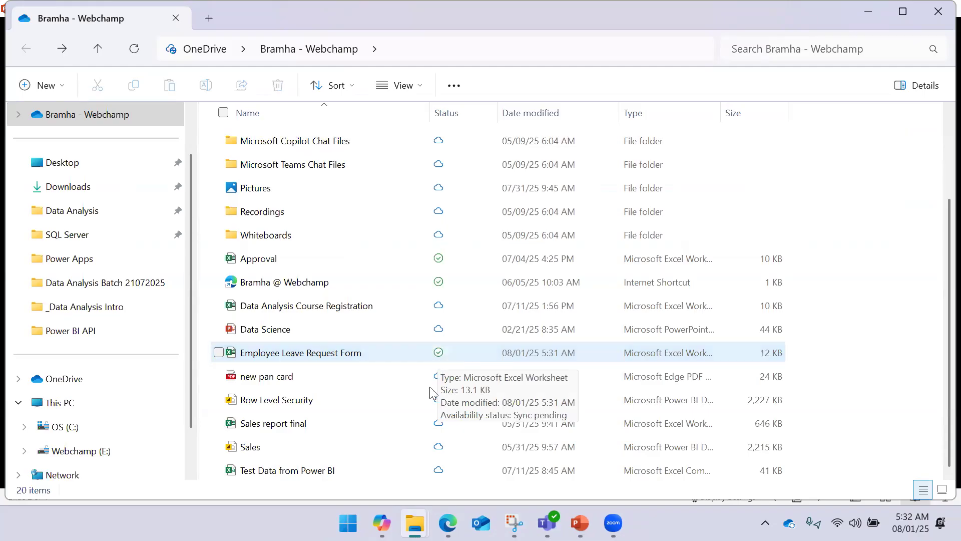
{"action": "left_click", "coordinate": [357, 356]}
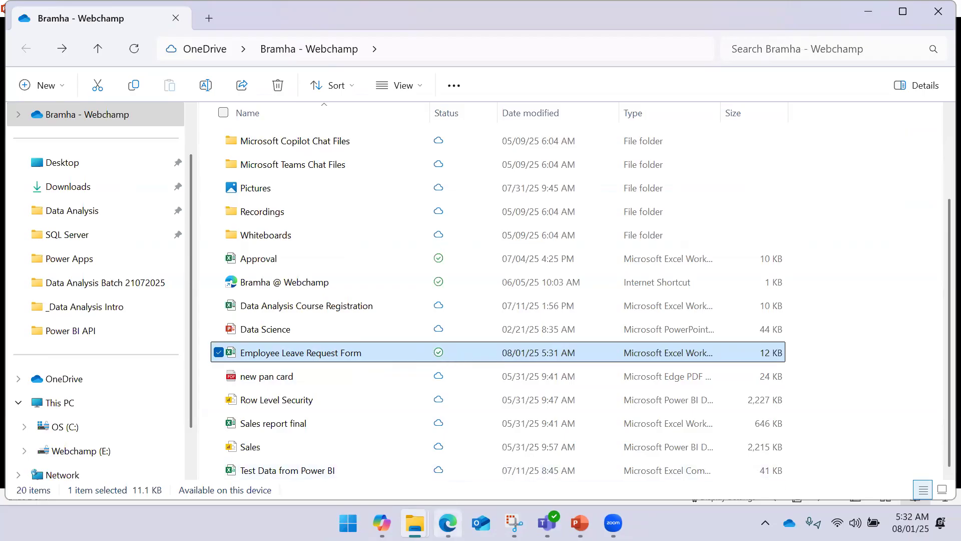
{"action": "left_click", "coordinate": [448, 523]}
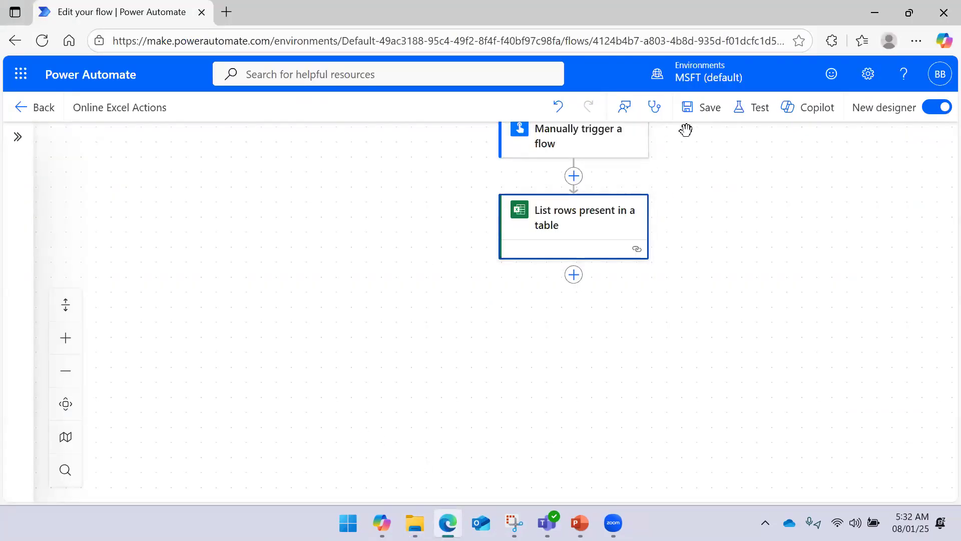
Test the Online Excel Actions flow by triggering a manual run.
{"action": "left_click", "coordinate": [754, 107]}
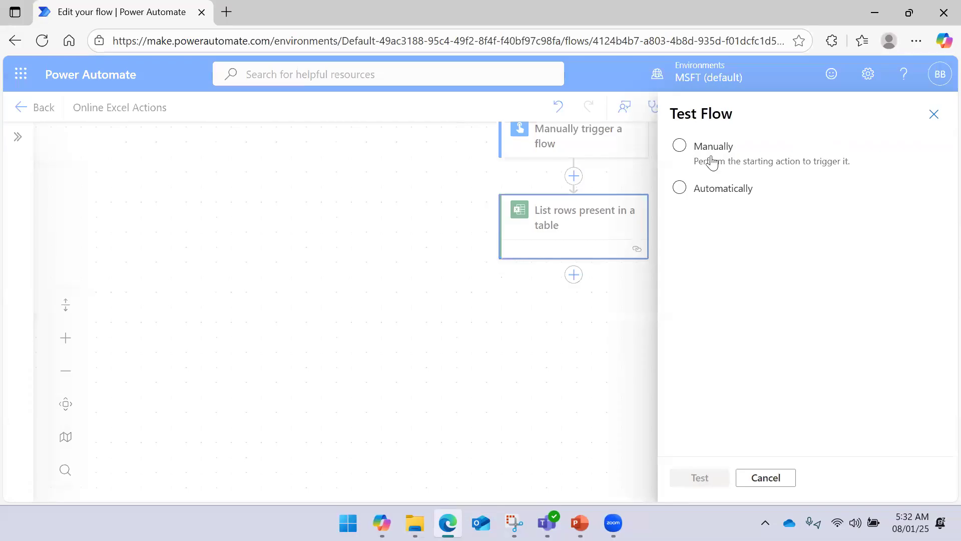
{"action": "left_click", "coordinate": [714, 149]}
{"action": "left_click", "coordinate": [700, 478]}
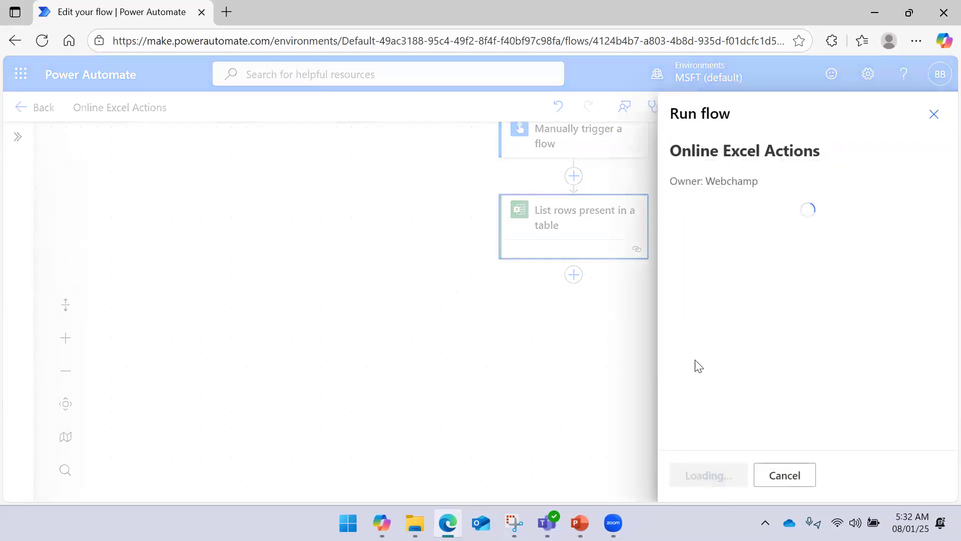
{"action": "left_click", "coordinate": [710, 478]}
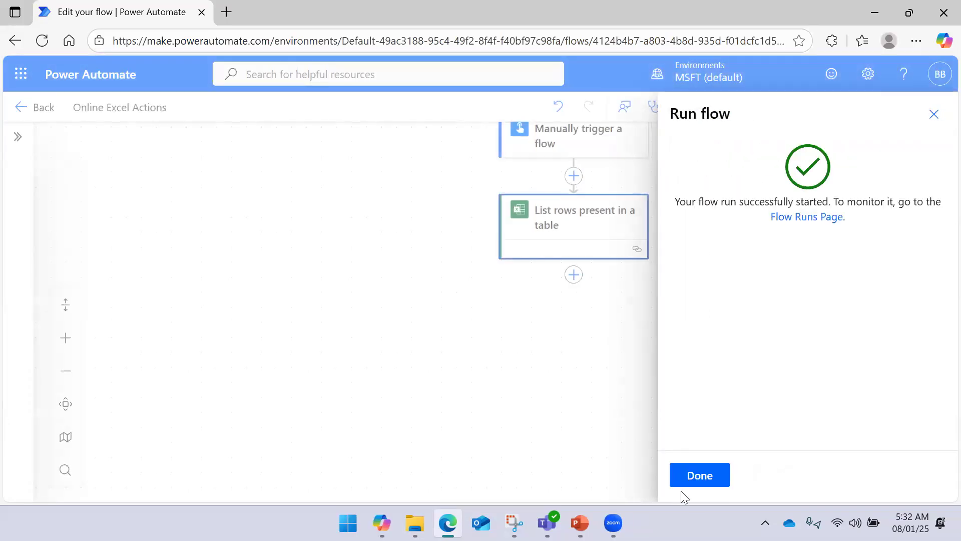
{"action": "left_click", "coordinate": [699, 475]}
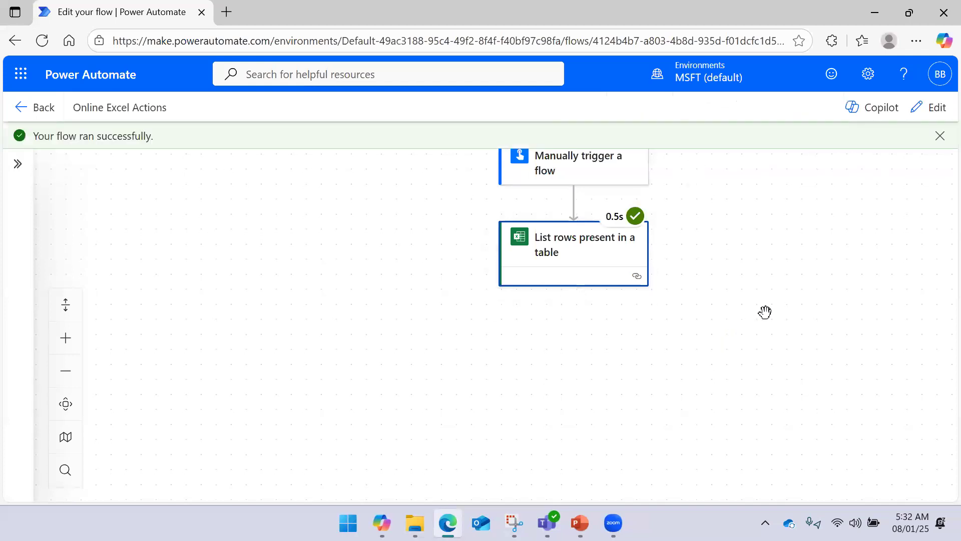
Examine the raw outputs of List rows present in a table, checking which columns each returned row contains.
{"action": "left_click_drag", "start_coordinate": [734, 298], "coordinate": [711, 302]}
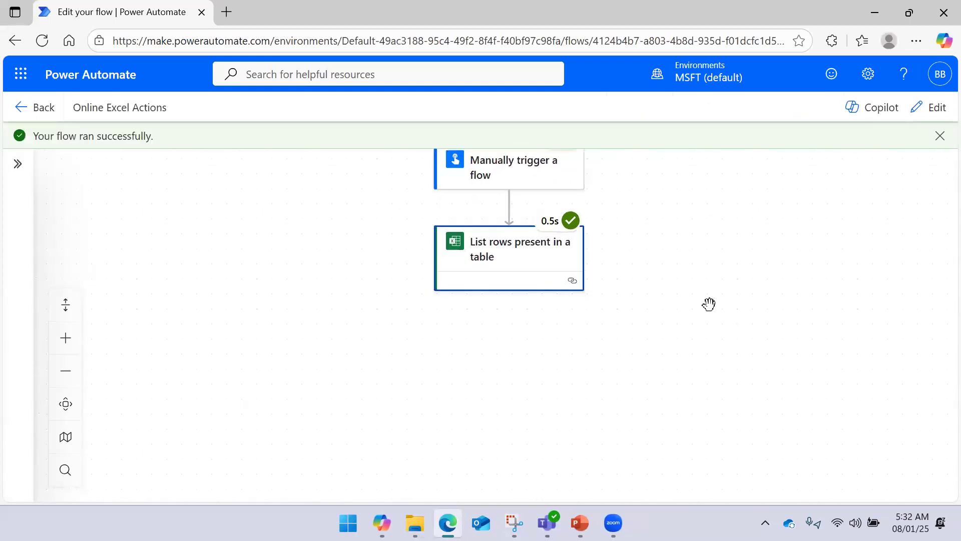
{"action": "left_click", "coordinate": [522, 269]}
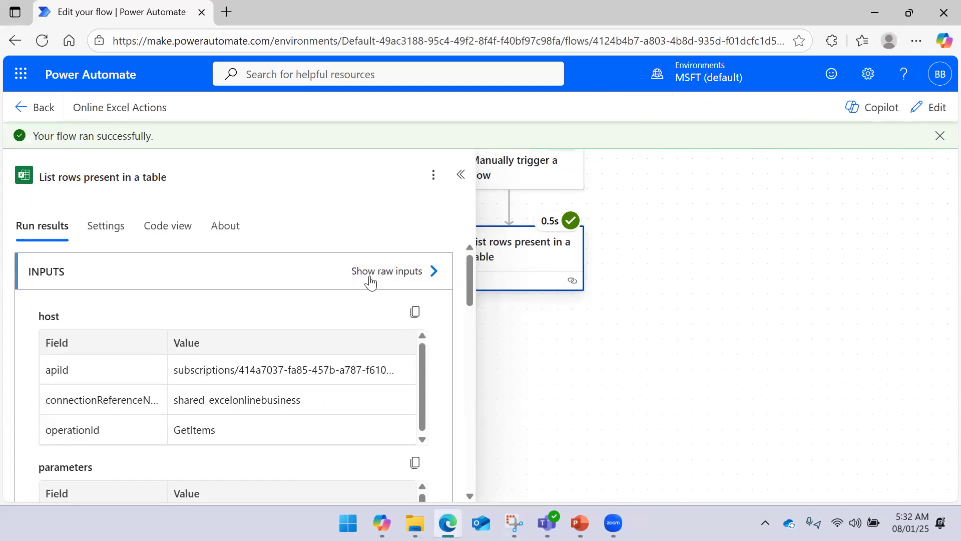
{"action": "scroll", "coordinate": [328, 278], "scroll_direction": "down", "scroll_amount": 10}
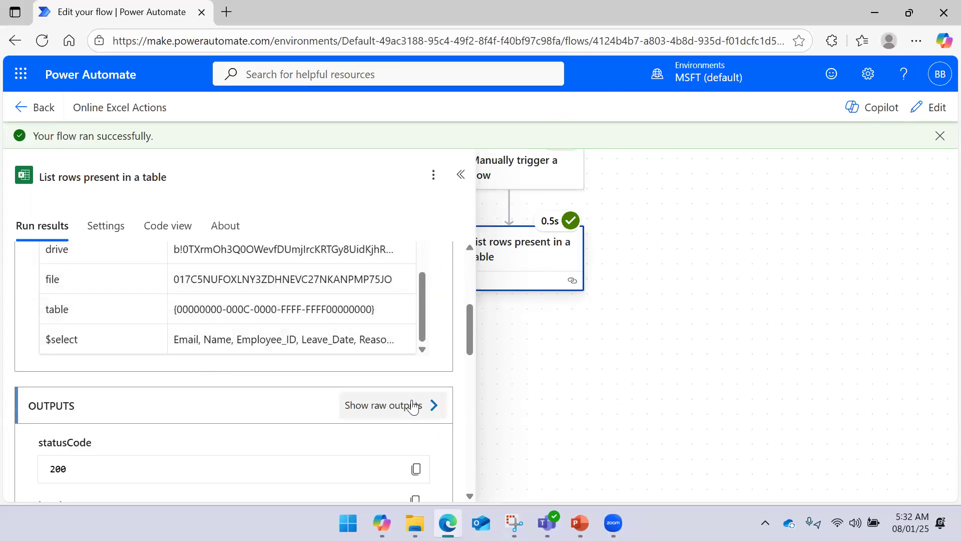
{"action": "left_click", "coordinate": [430, 406]}
{"action": "scroll", "coordinate": [630, 269], "scroll_direction": "down", "scroll_amount": 4}
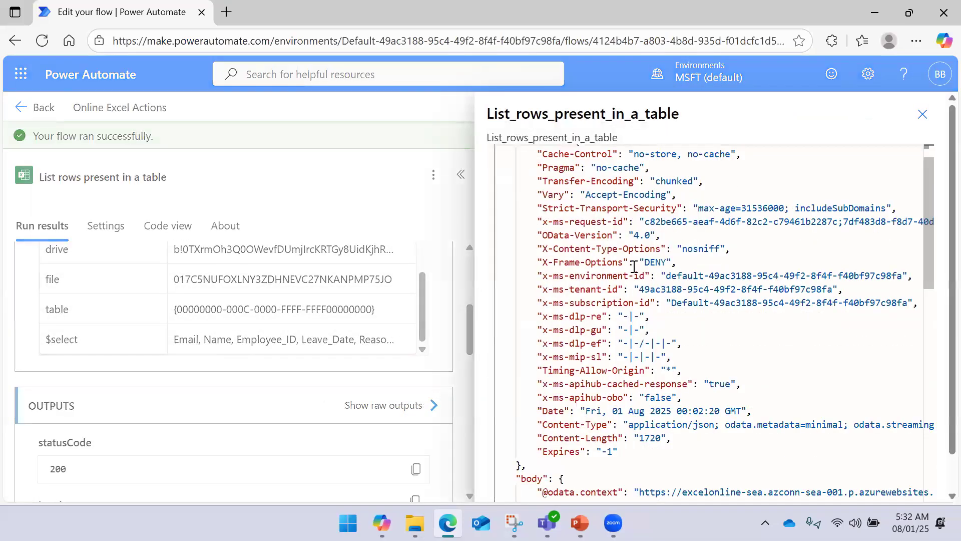
{"action": "scroll", "coordinate": [630, 268], "scroll_direction": "down", "scroll_amount": 3}
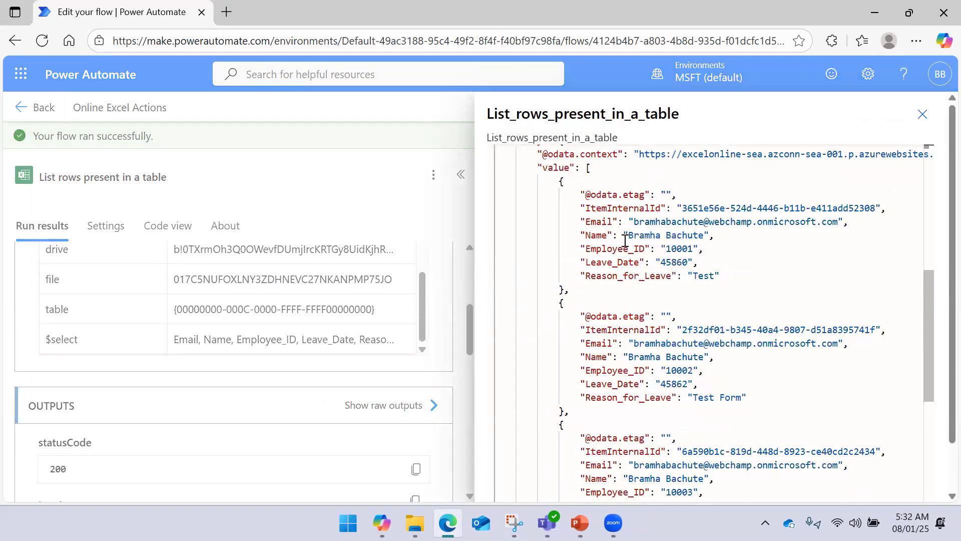
{"action": "left_click_drag", "start_coordinate": [581, 221], "coordinate": [721, 276]}
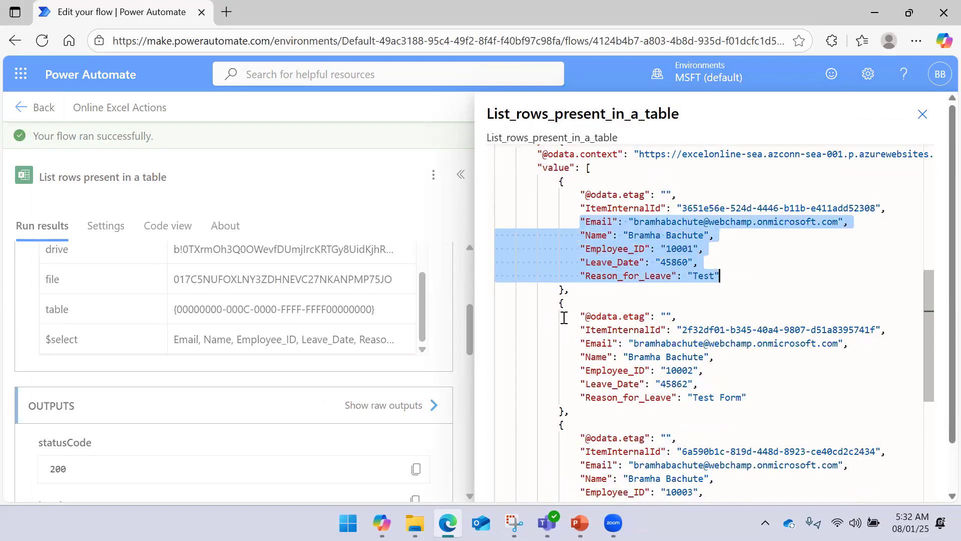
{"action": "left_click_drag", "start_coordinate": [886, 209], "coordinate": [580, 194]}
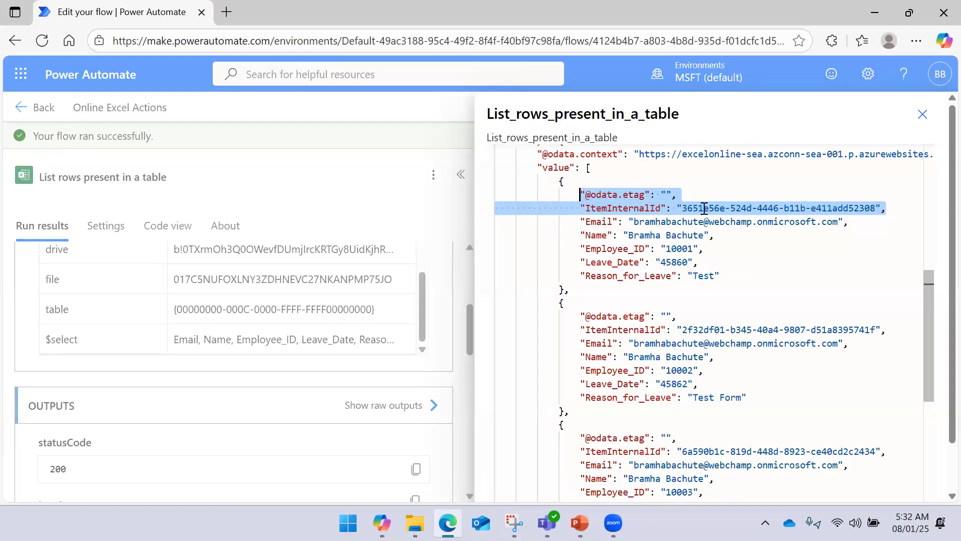
{"action": "left_click", "coordinate": [919, 120]}
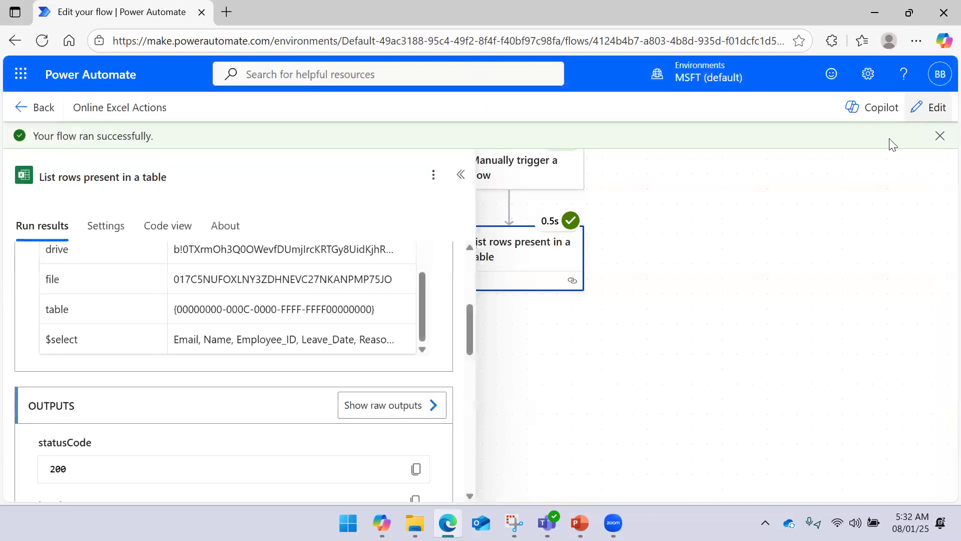
{"action": "left_click", "coordinate": [461, 176]}
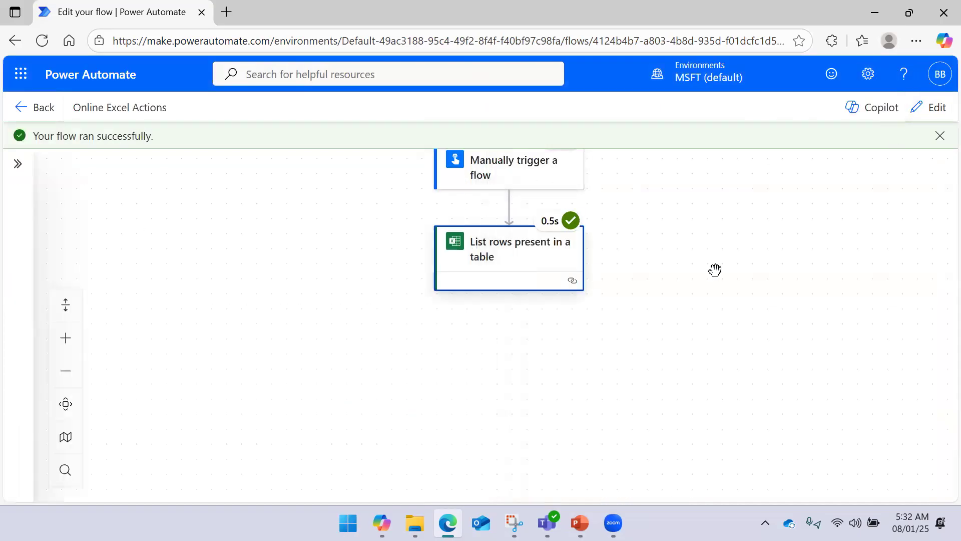
Return to editing the flow and add a Select data operation after List rows, using body/value as its source array.
{"action": "left_click", "coordinate": [936, 114]}
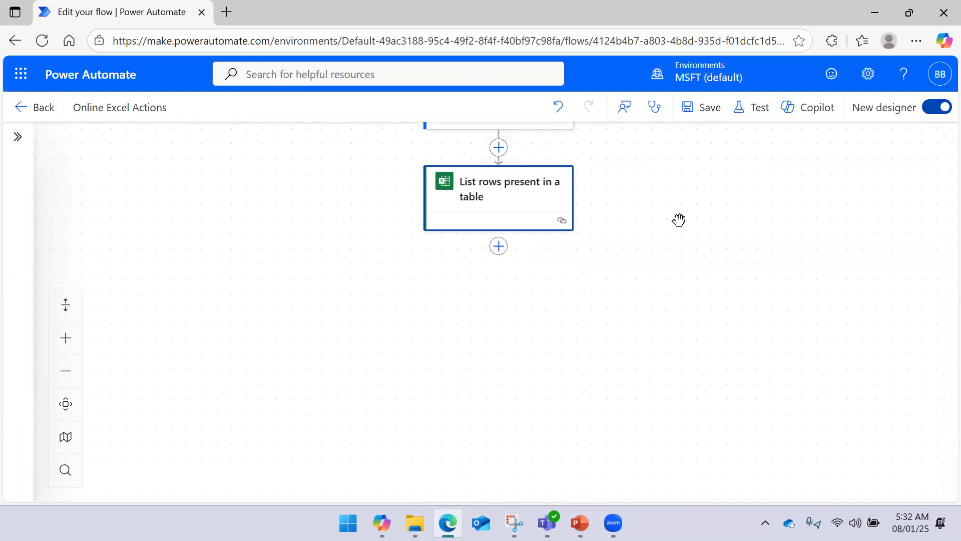
{"action": "left_click", "coordinate": [499, 245]}
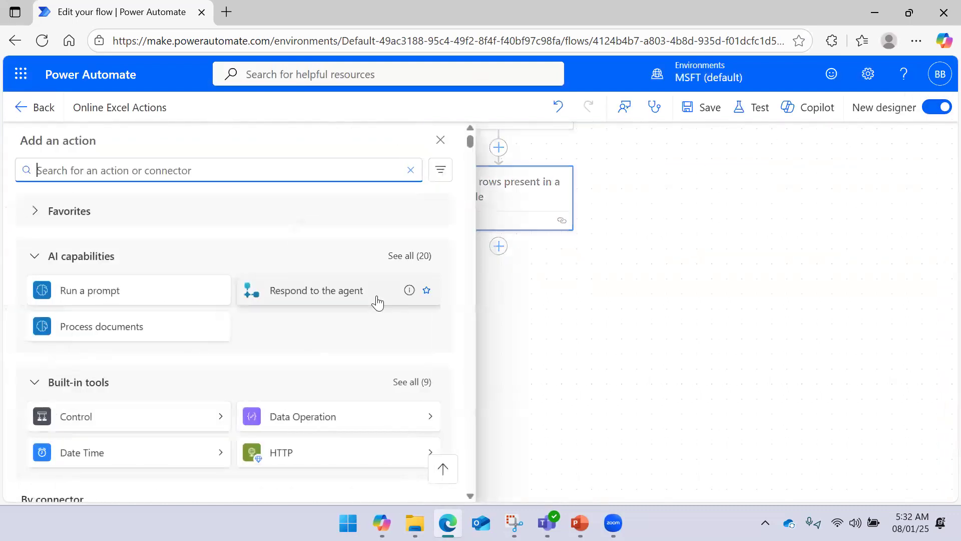
{"action": "left_click", "coordinate": [432, 418]}
{"action": "left_click", "coordinate": [152, 315]}
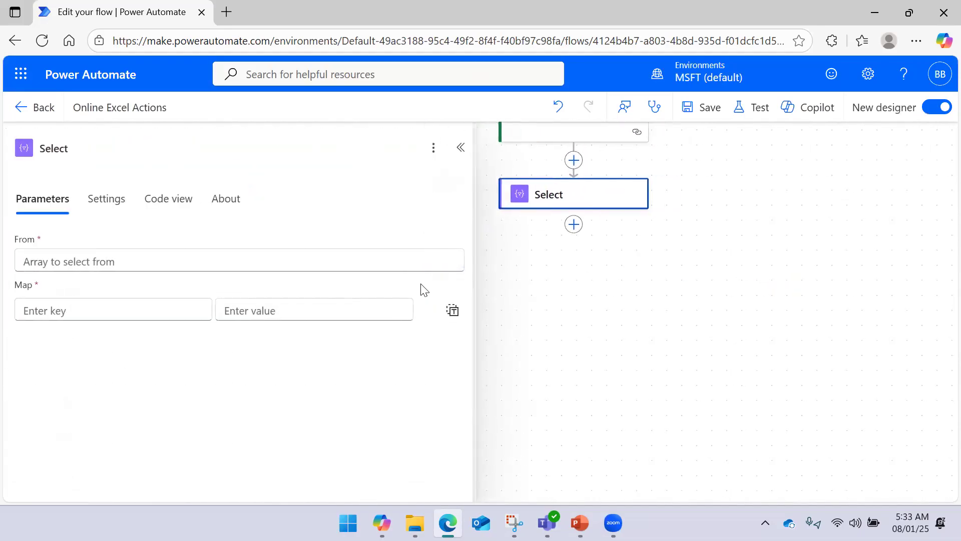
{"action": "left_click", "coordinate": [304, 264]}
{"action": "left_click", "coordinate": [464, 253]}
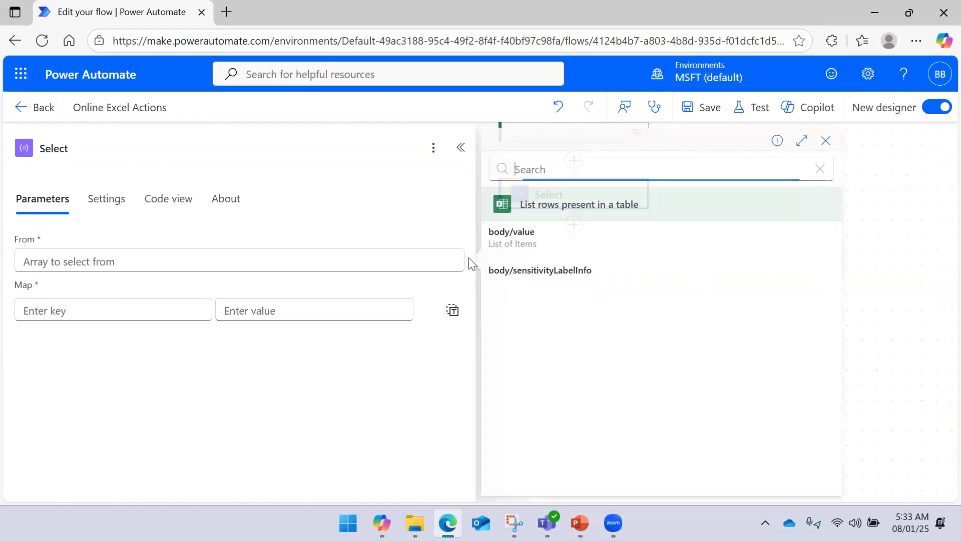
{"action": "left_click", "coordinate": [543, 245]}
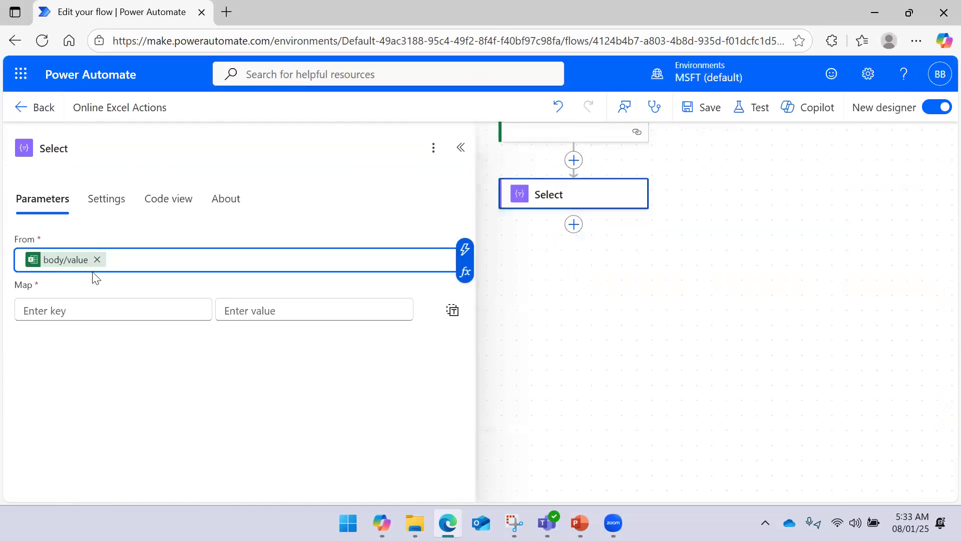
Examine the full set of dynamic values from List rows present in a table available for the Select mapping.
{"action": "left_click", "coordinate": [74, 305]}
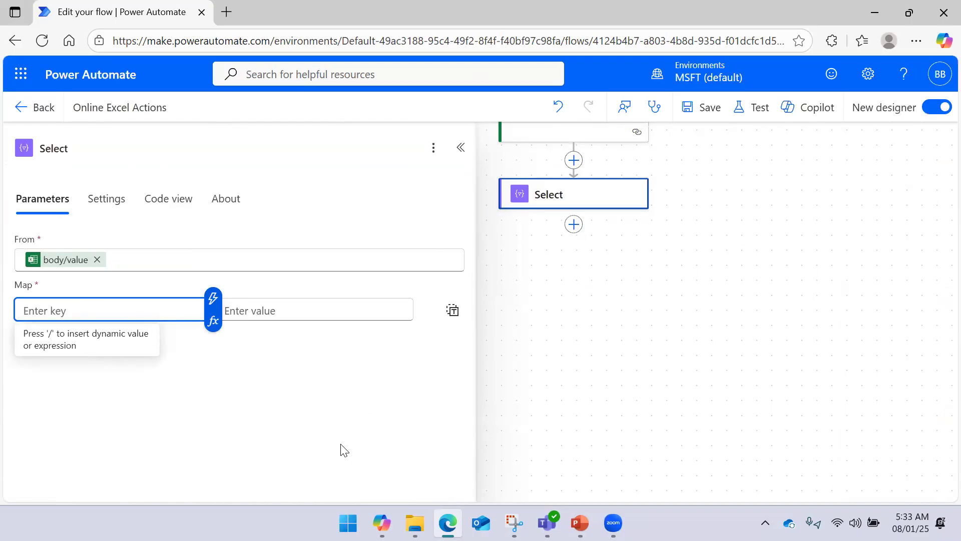
{"action": "left_click", "coordinate": [321, 312]}
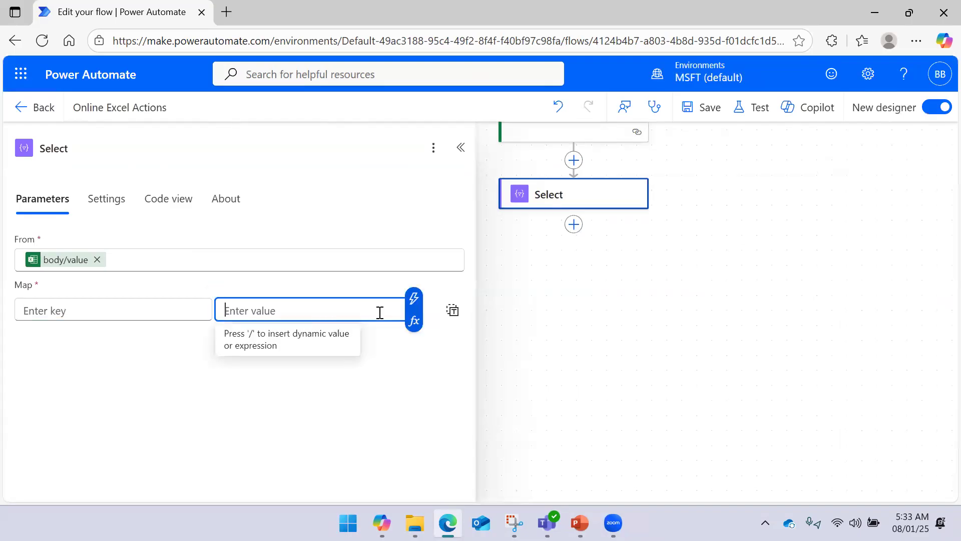
{"action": "left_click", "coordinate": [412, 299]}
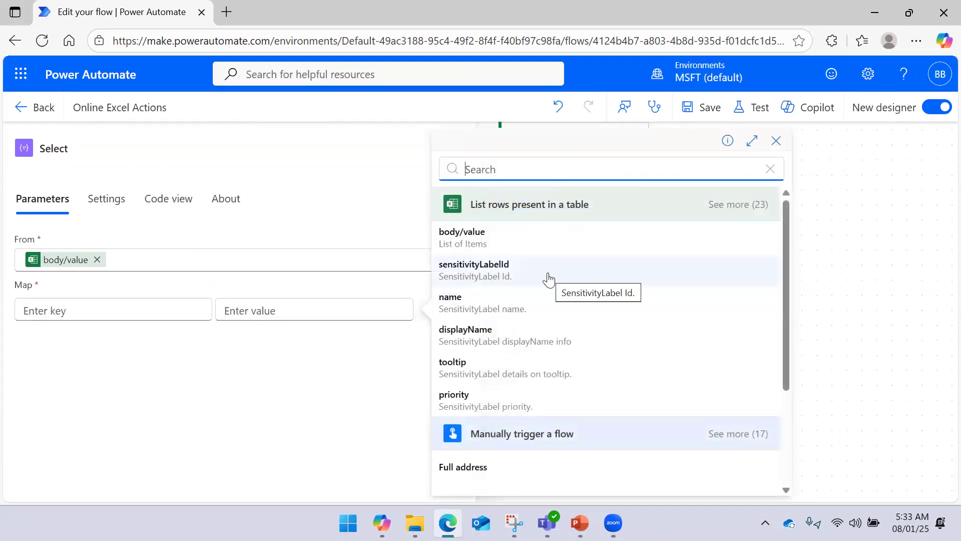
{"action": "scroll", "coordinate": [506, 308], "scroll_direction": "down", "scroll_amount": 3}
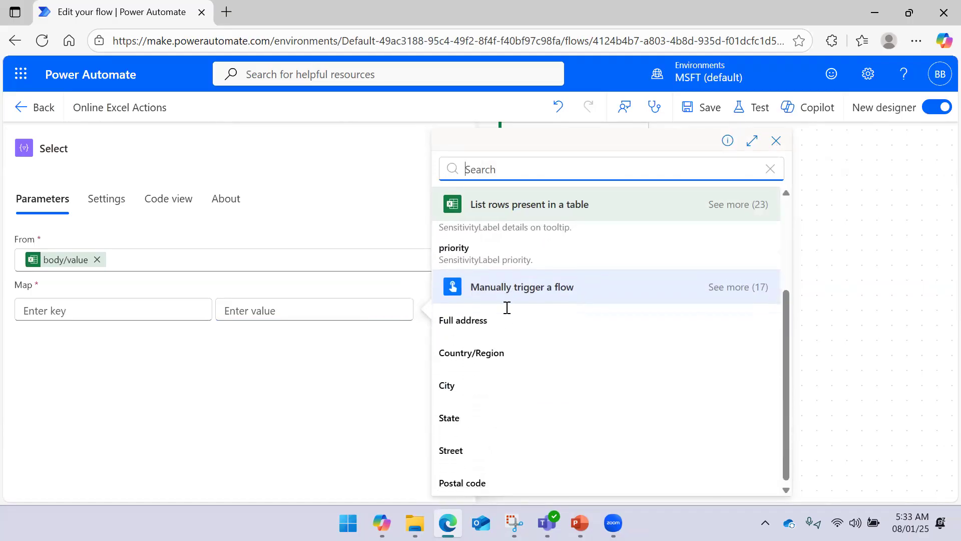
{"action": "scroll", "coordinate": [529, 311], "scroll_direction": "up", "scroll_amount": 2}
{"action": "scroll", "coordinate": [529, 311], "scroll_direction": "up", "scroll_amount": 1}
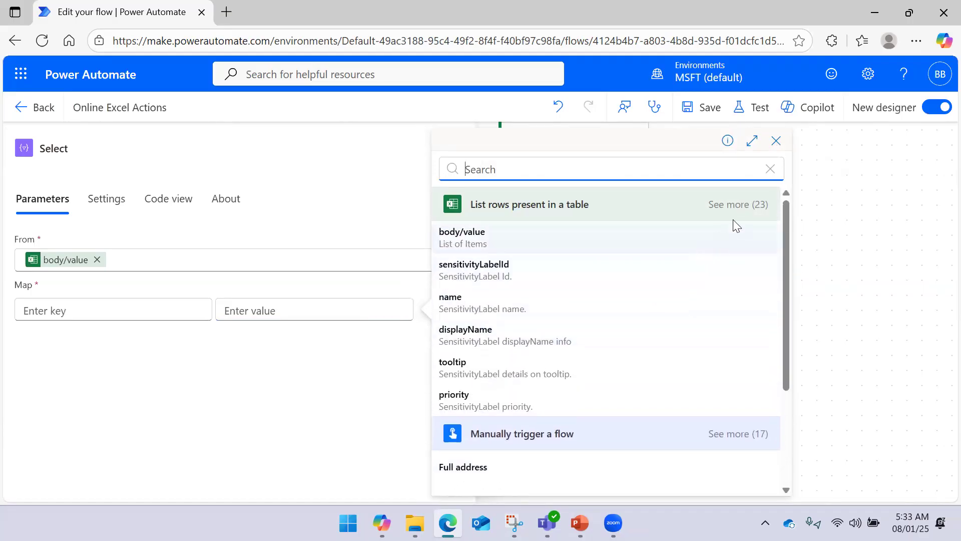
{"action": "left_click", "coordinate": [739, 208]}
{"action": "scroll", "coordinate": [584, 311], "scroll_direction": "down", "scroll_amount": 10}
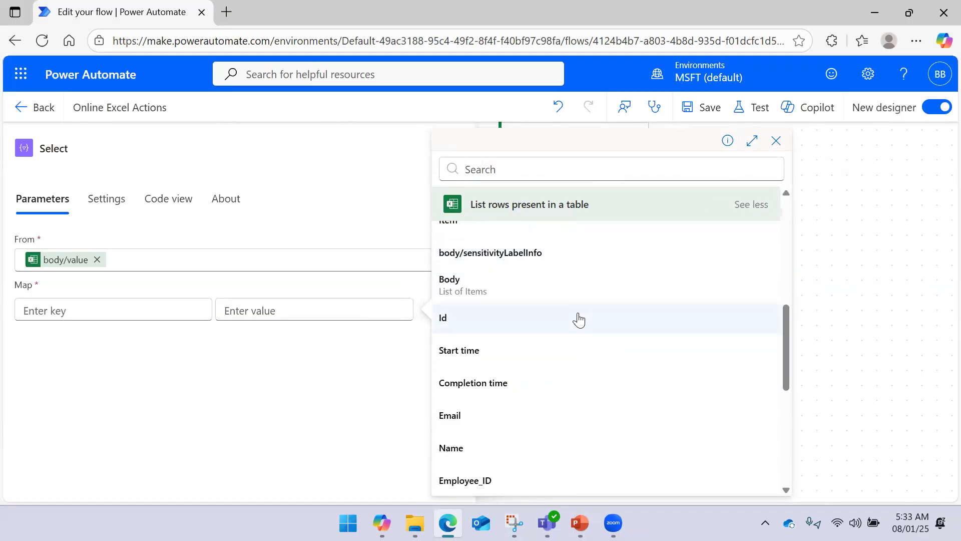
{"action": "scroll", "coordinate": [576, 324], "scroll_direction": "up", "scroll_amount": 3}
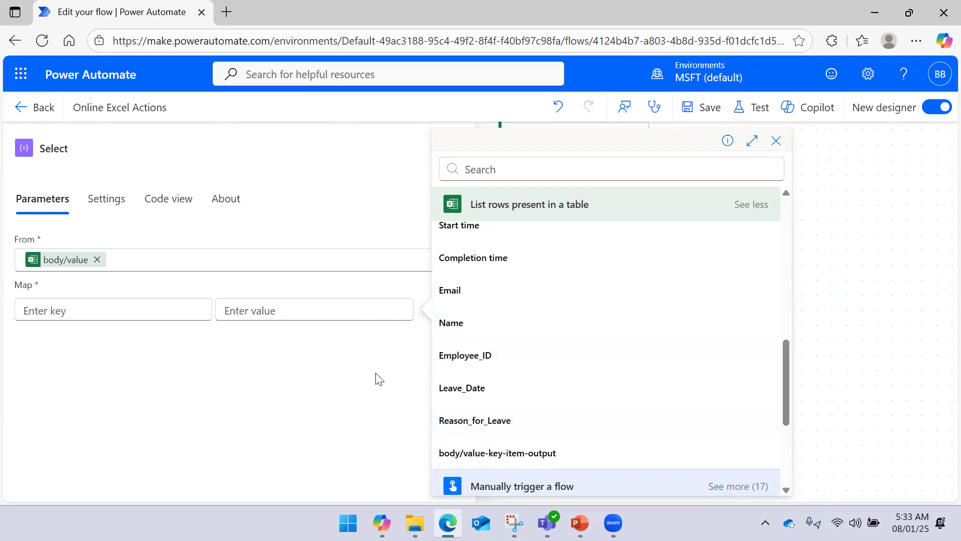
Add the map key Employee_Name to the Select action and assign it the table's Name column.
{"action": "left_click", "coordinate": [130, 311]}
{"action": "type", "text": "Em"}
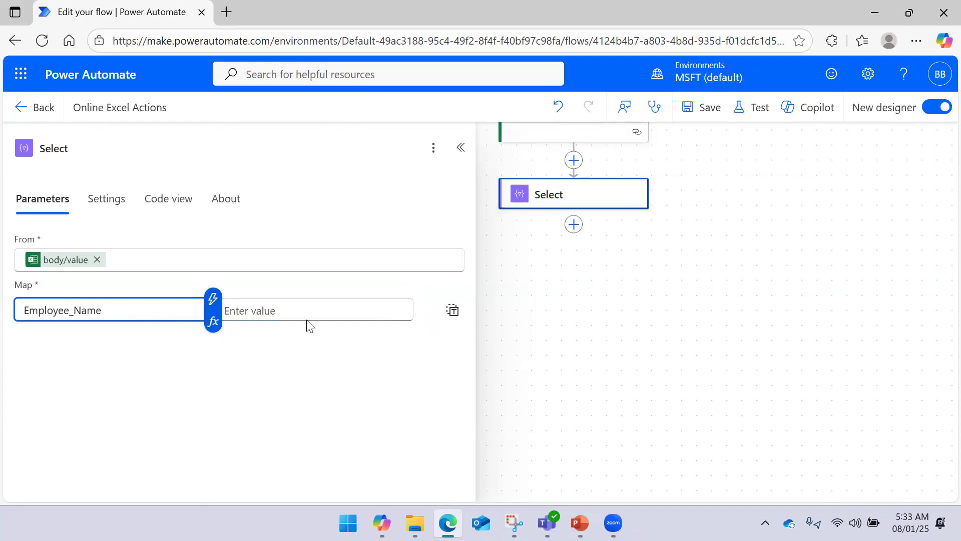
{"action": "type", "text": "ployee_Name"}
{"action": "left_click", "coordinate": [360, 306]}
{"action": "left_click", "coordinate": [413, 299]}
{"action": "scroll", "coordinate": [582, 288], "scroll_direction": "down", "scroll_amount": 2}
{"action": "scroll", "coordinate": [582, 288], "scroll_direction": "up", "scroll_amount": 2}
{"action": "left_click", "coordinate": [738, 204]}
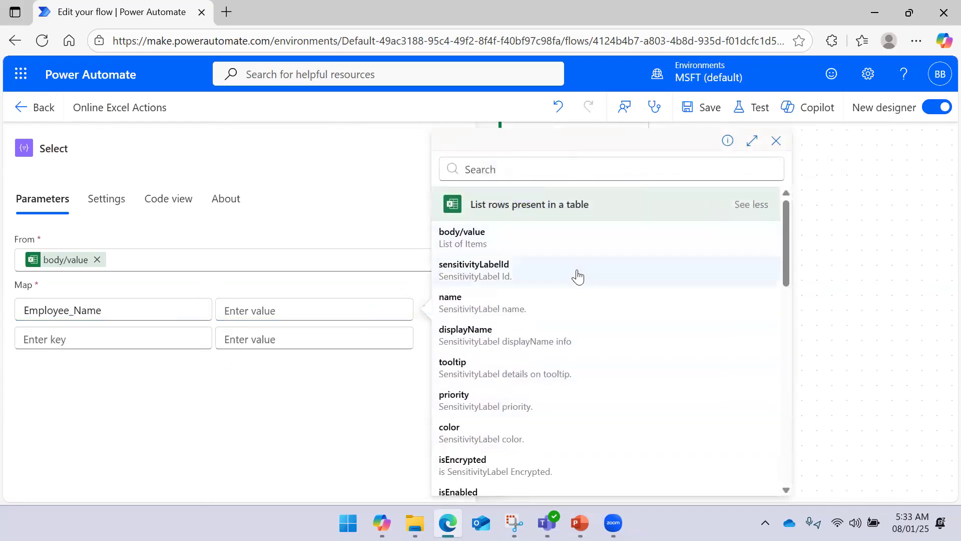
{"action": "scroll", "coordinate": [531, 292], "scroll_direction": "down", "scroll_amount": 5}
{"action": "scroll", "coordinate": [532, 293], "scroll_direction": "down", "scroll_amount": 6}
{"action": "scroll", "coordinate": [508, 301], "scroll_direction": "up", "scroll_amount": 2}
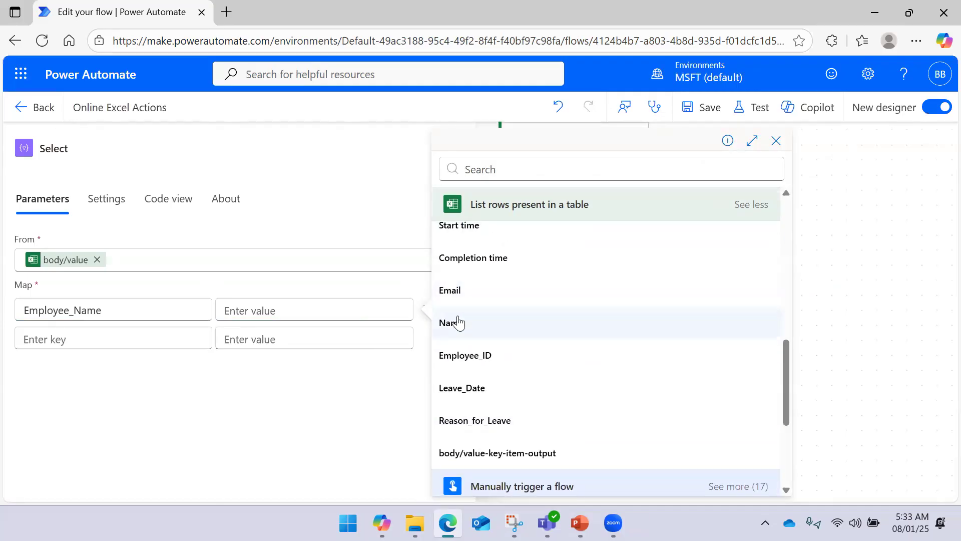
{"action": "left_click", "coordinate": [457, 321]}
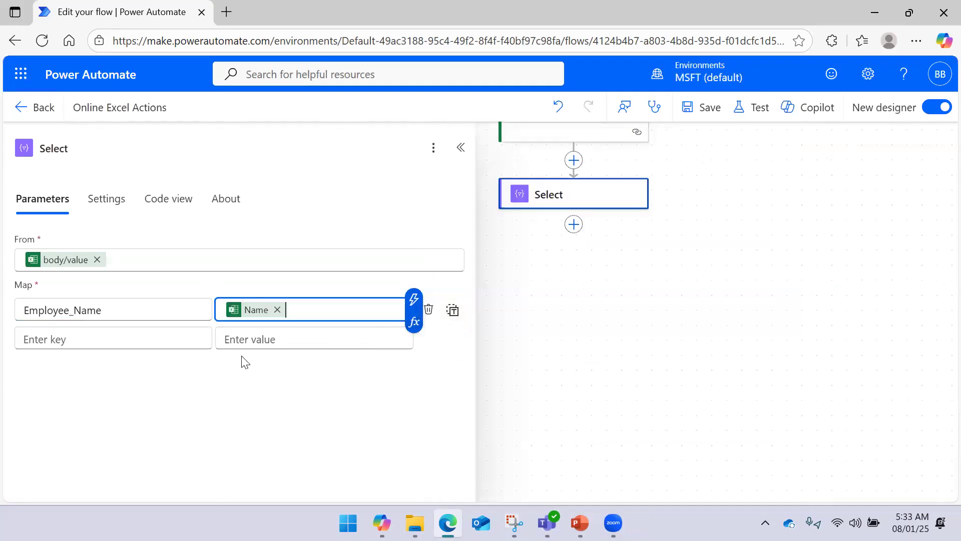
Shorten the first map key to Emp_Name and add a second key named Emp_ID.
{"action": "left_click", "coordinate": [73, 310]}
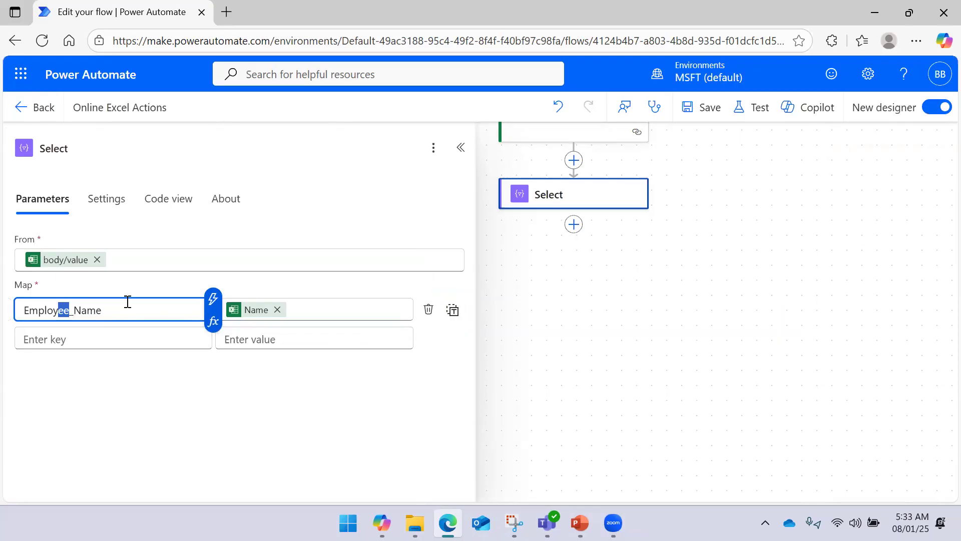
{"action": "key", "text": "BackSpace"}
{"action": "left_click", "coordinate": [68, 342]}
{"action": "type", "text": "Emp_ID"}
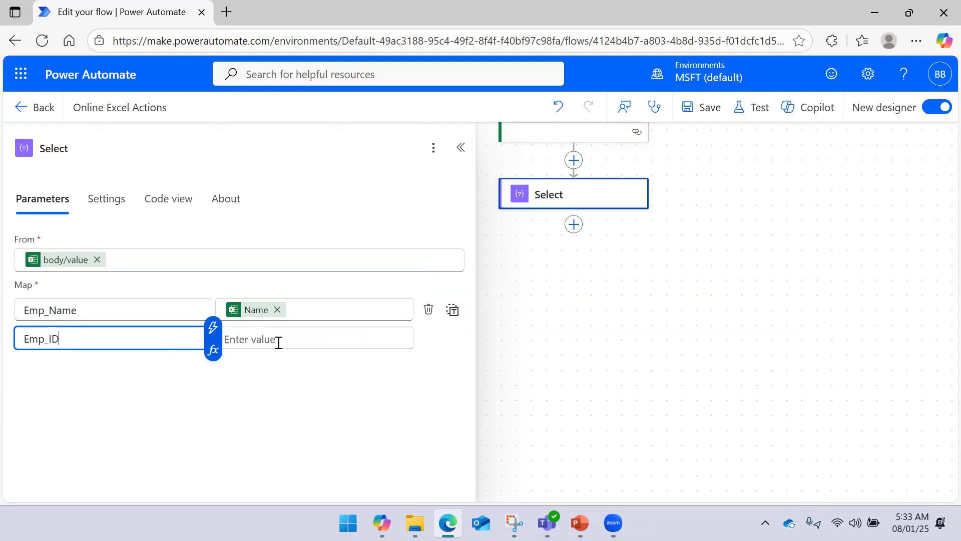
Assign the table's Employee_ID column to the Emp_ID key in the Select mapping.
{"action": "left_click", "coordinate": [279, 342]}
{"action": "left_click", "coordinate": [412, 326]}
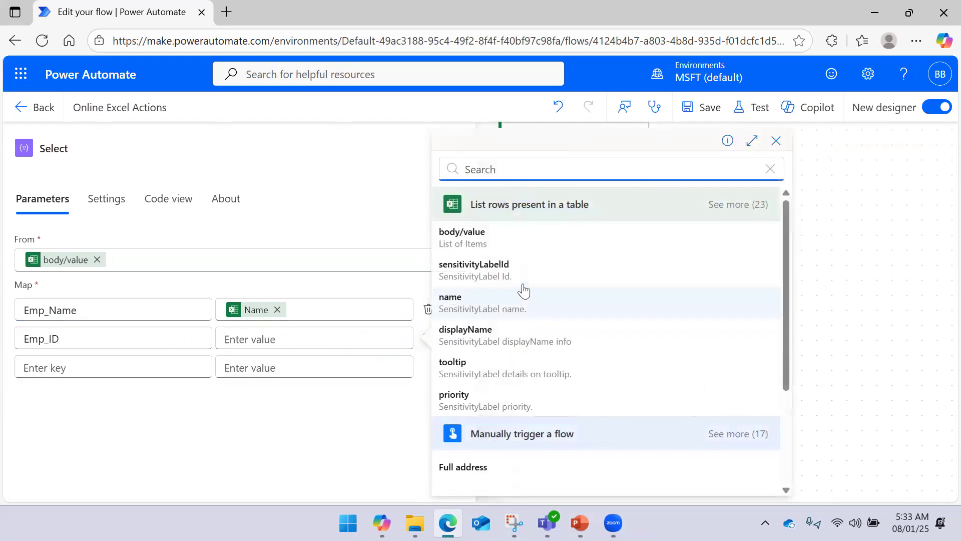
{"action": "scroll", "coordinate": [516, 277], "scroll_direction": "down", "scroll_amount": 3}
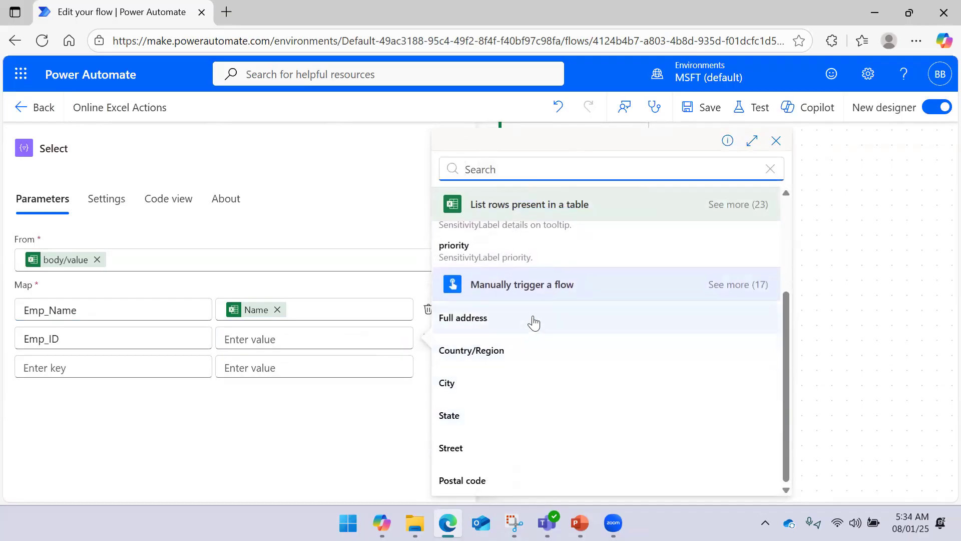
{"action": "scroll", "coordinate": [534, 323], "scroll_direction": "up", "scroll_amount": 3}
{"action": "left_click", "coordinate": [722, 205]}
{"action": "scroll", "coordinate": [523, 314], "scroll_direction": "down", "scroll_amount": 1}
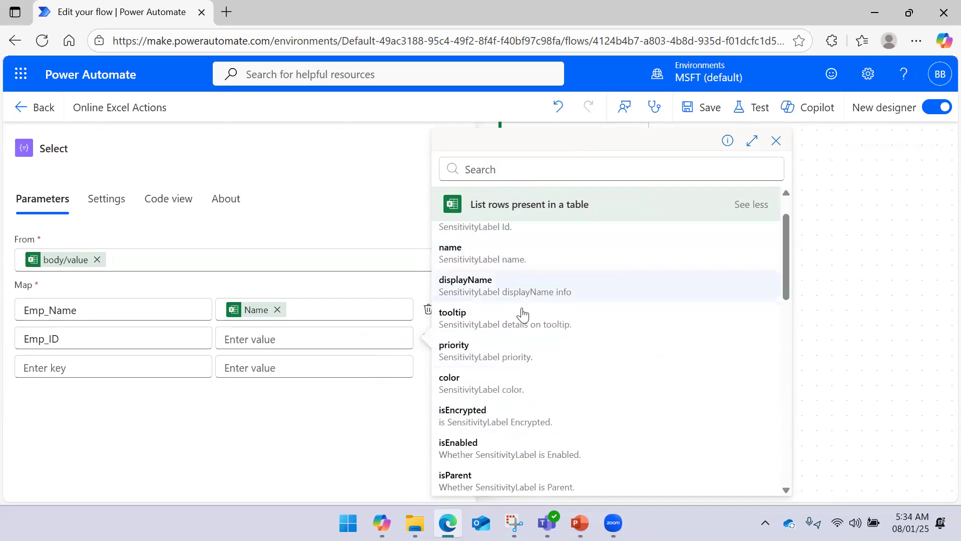
{"action": "scroll", "coordinate": [523, 315], "scroll_direction": "down", "scroll_amount": 5}
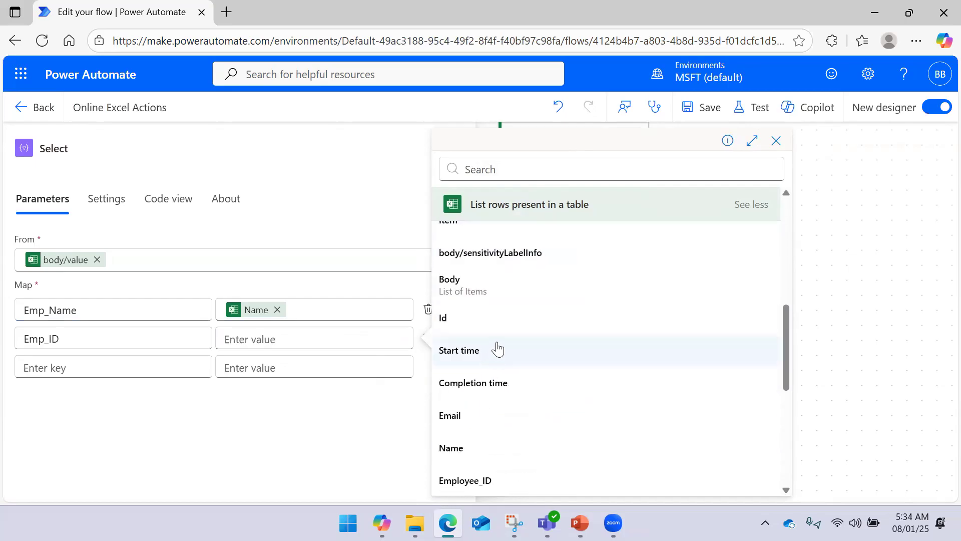
{"action": "scroll", "coordinate": [497, 349], "scroll_direction": "down", "scroll_amount": 5}
{"action": "scroll", "coordinate": [499, 343], "scroll_direction": "up", "scroll_amount": 4}
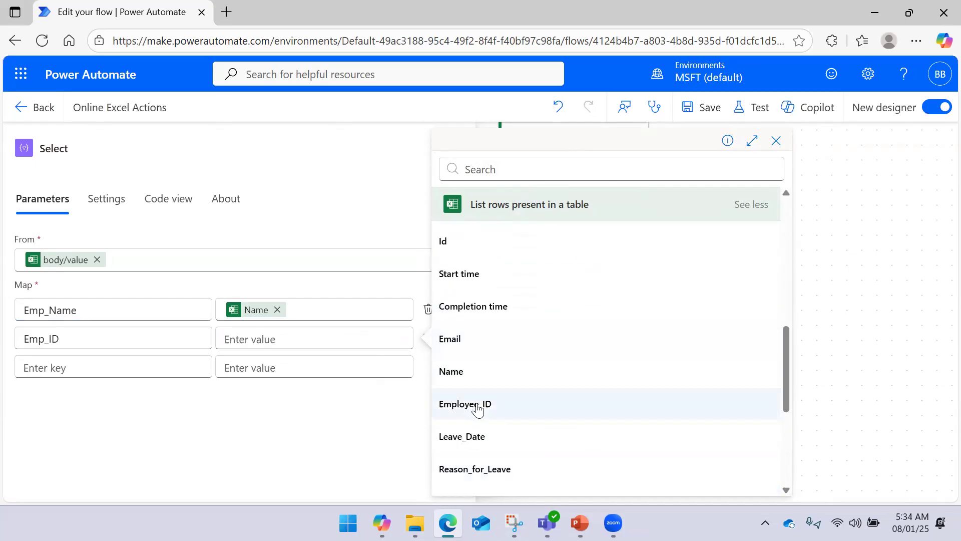
{"action": "left_click", "coordinate": [476, 405]}
Add a third map key named Emp_Email and assign it the Email column from List rows present in a table.
{"action": "left_click", "coordinate": [92, 368]}
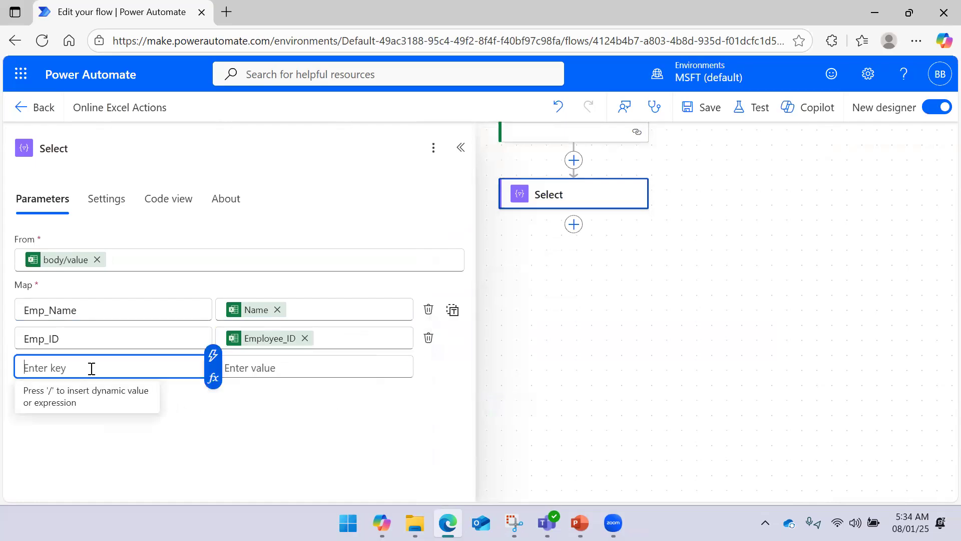
{"action": "type", "text": "EMp"}
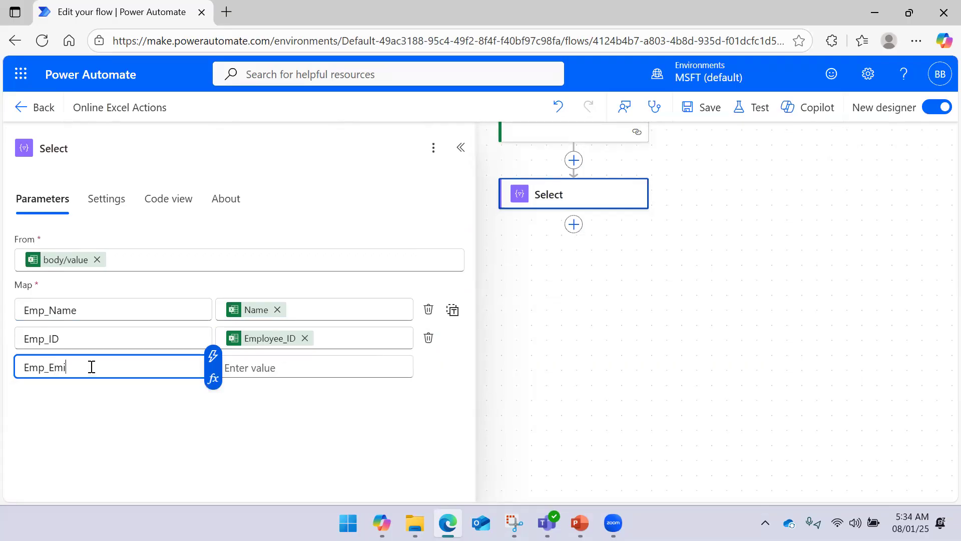
{"action": "type", "text": "_Email"}
{"action": "left_click", "coordinate": [308, 368]}
{"action": "left_click", "coordinate": [409, 356]}
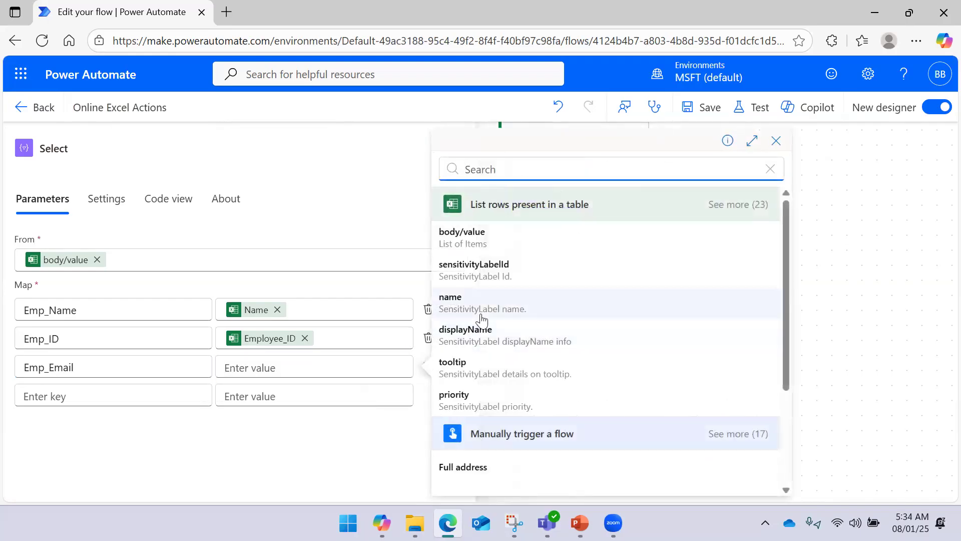
{"action": "scroll", "coordinate": [482, 319], "scroll_direction": "down", "scroll_amount": 3}
{"action": "scroll", "coordinate": [482, 319], "scroll_direction": "up", "scroll_amount": 3}
{"action": "left_click", "coordinate": [732, 217]}
{"action": "scroll", "coordinate": [580, 306], "scroll_direction": "down", "scroll_amount": 8}
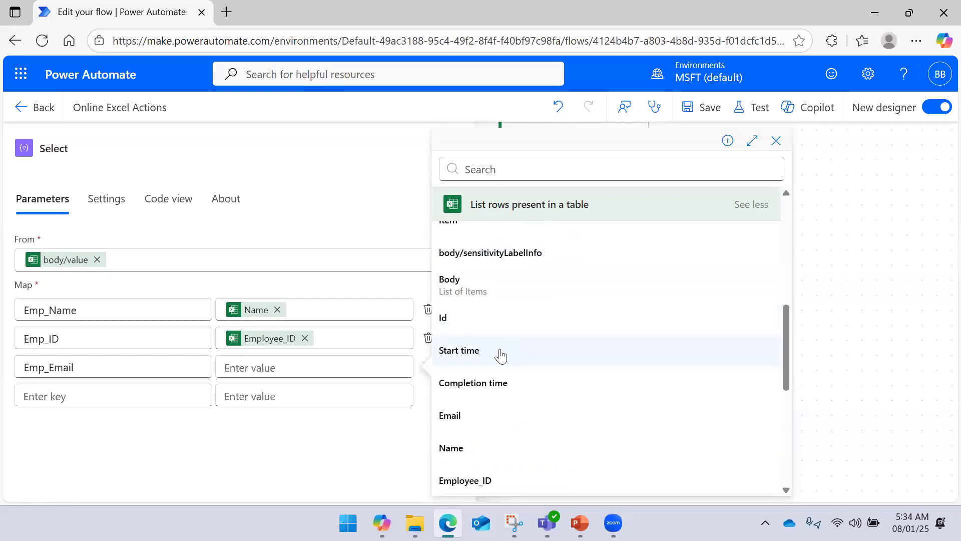
{"action": "scroll", "coordinate": [501, 355], "scroll_direction": "down", "scroll_amount": 3}
{"action": "left_click", "coordinate": [489, 301]}
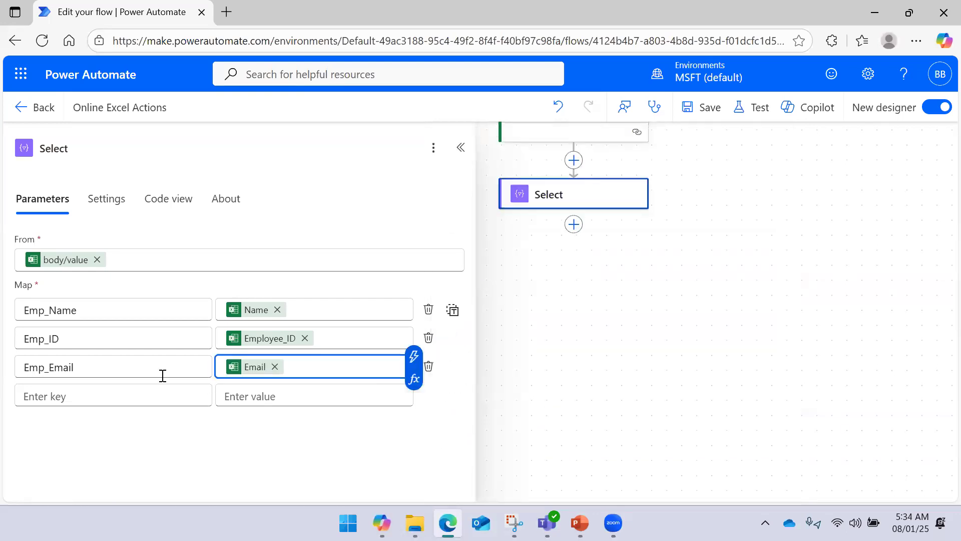
Add a fourth mapping that assigns the Leave_Date column to the key Emp_Leave_Date.
{"action": "left_click", "coordinate": [104, 399]}
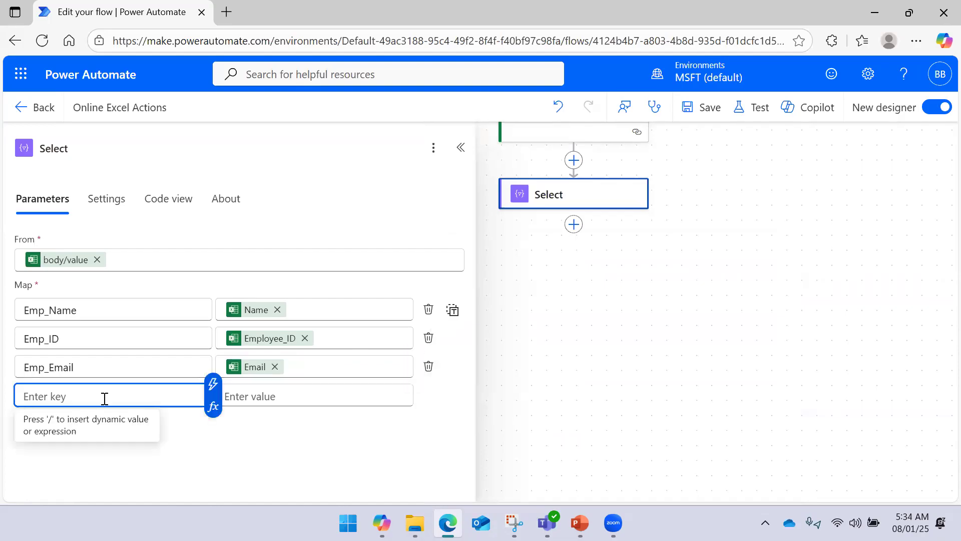
{"action": "left_click", "coordinate": [260, 390]}
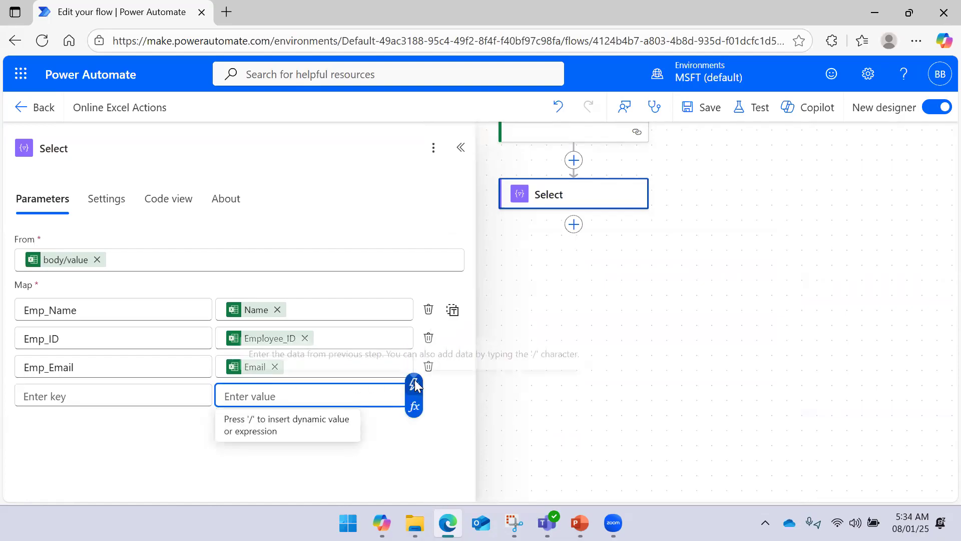
{"action": "left_click", "coordinate": [412, 384]}
{"action": "scroll", "coordinate": [687, 239], "scroll_direction": "down", "scroll_amount": 3}
{"action": "left_click", "coordinate": [736, 205]}
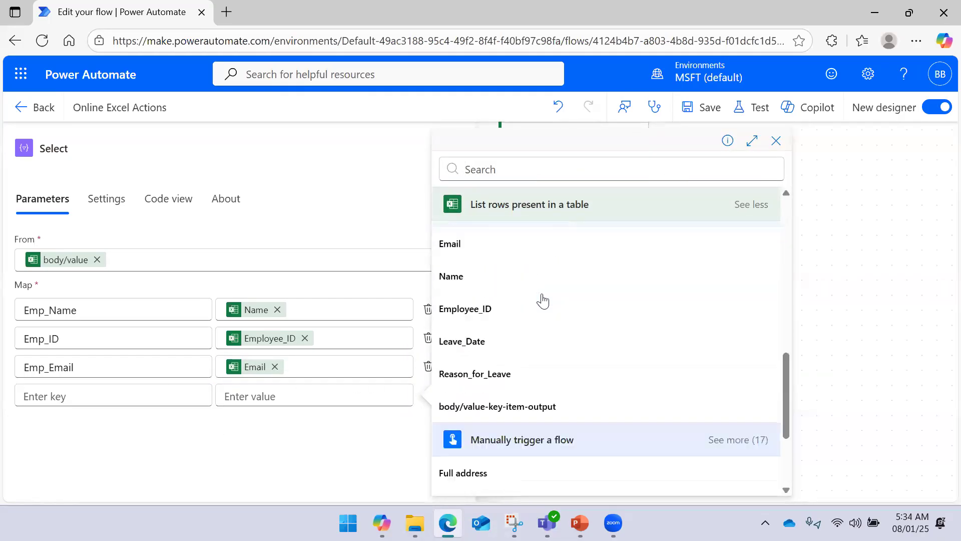
{"action": "scroll", "coordinate": [543, 299], "scroll_direction": "down", "scroll_amount": 3}
{"action": "scroll", "coordinate": [485, 336], "scroll_direction": "up", "scroll_amount": 5}
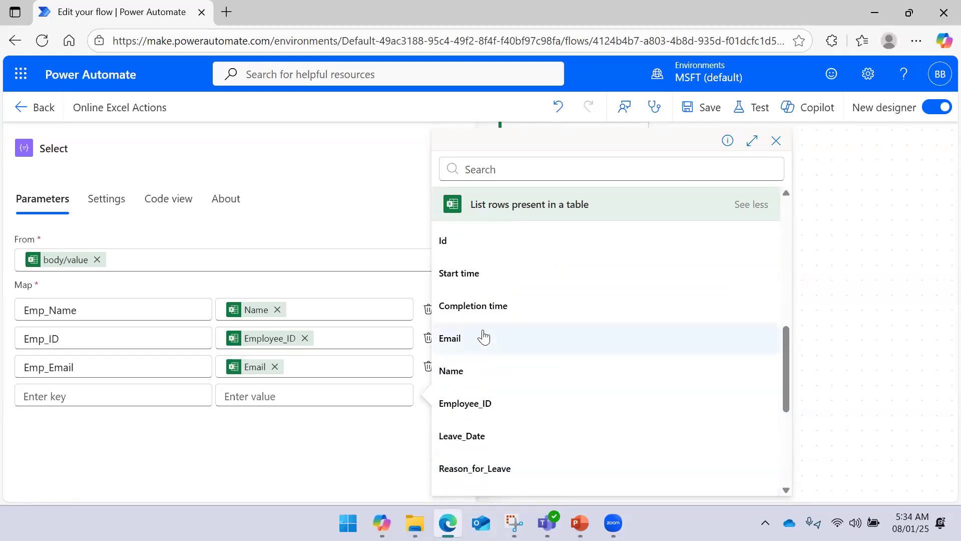
{"action": "left_click", "coordinate": [463, 433]}
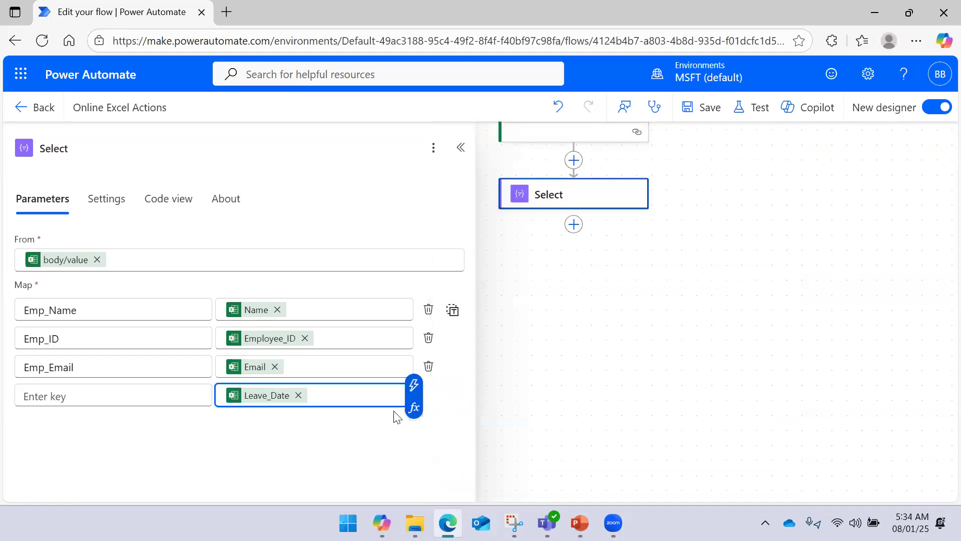
{"action": "left_click", "coordinate": [153, 394]}
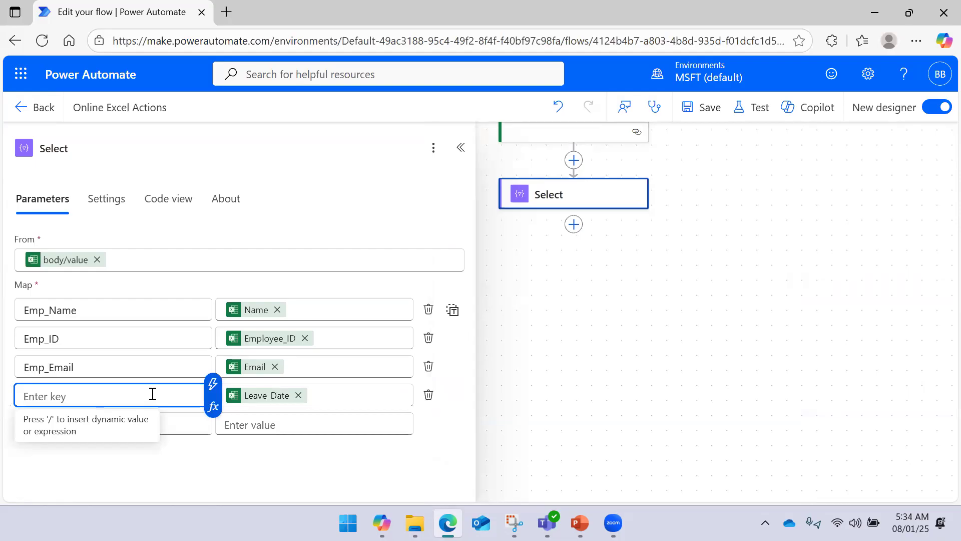
{"action": "type", "text": "Le"}
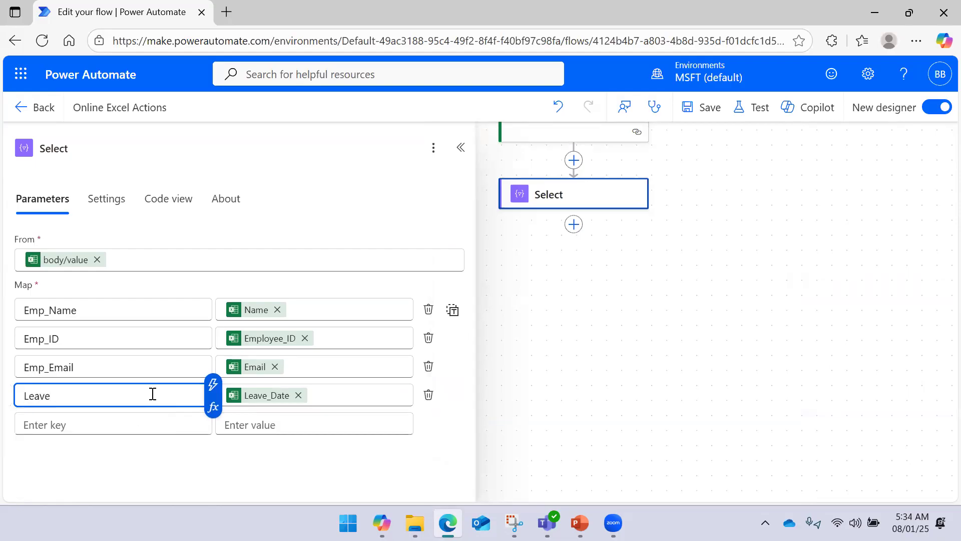
{"action": "type", "text": "ave"}
{"action": "key", "text": "Home"}
{"action": "type", "text": "_"}
{"action": "type", "text": "Emp"}
Add a fifth map key named Emp_Leave_Reason and assign it the Reason_for_Leave column.
{"action": "left_click", "coordinate": [128, 424]}
{"action": "type", "text": "E"}
{"action": "key", "text": "BackSpace"}
{"action": "type", "text": "Emp"}
{"action": "key", "text": "BackSpace"}
{"action": "key", "text": "BackSpace"}
{"action": "key", "text": "BackSpace"}
{"action": "type", "text": "Emp"}
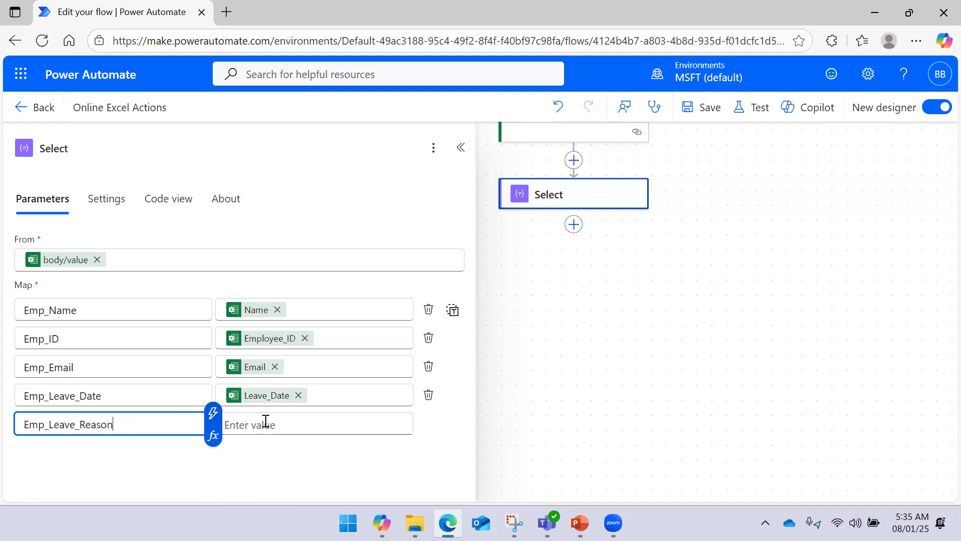
{"action": "left_click", "coordinate": [333, 425]}
{"action": "left_click", "coordinate": [413, 414]}
{"action": "scroll", "coordinate": [557, 273], "scroll_direction": "up", "scroll_amount": 3}
{"action": "type", "text": "rea"}
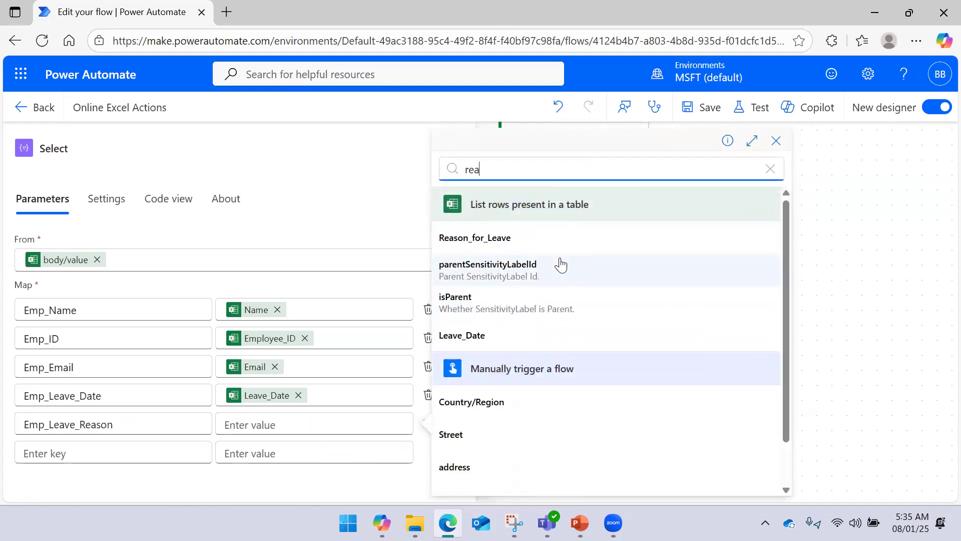
{"action": "type", "text": "s"}
{"action": "left_click", "coordinate": [539, 245]}
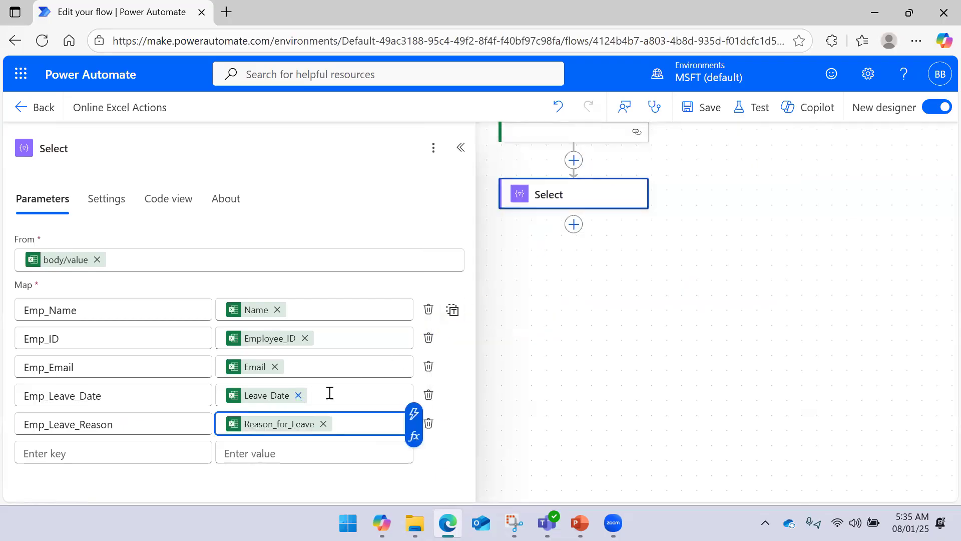
Save the flow with the completed Select mapping and run it as a manual test.
{"action": "left_click_drag", "start_coordinate": [468, 180], "coordinate": [382, 174]}
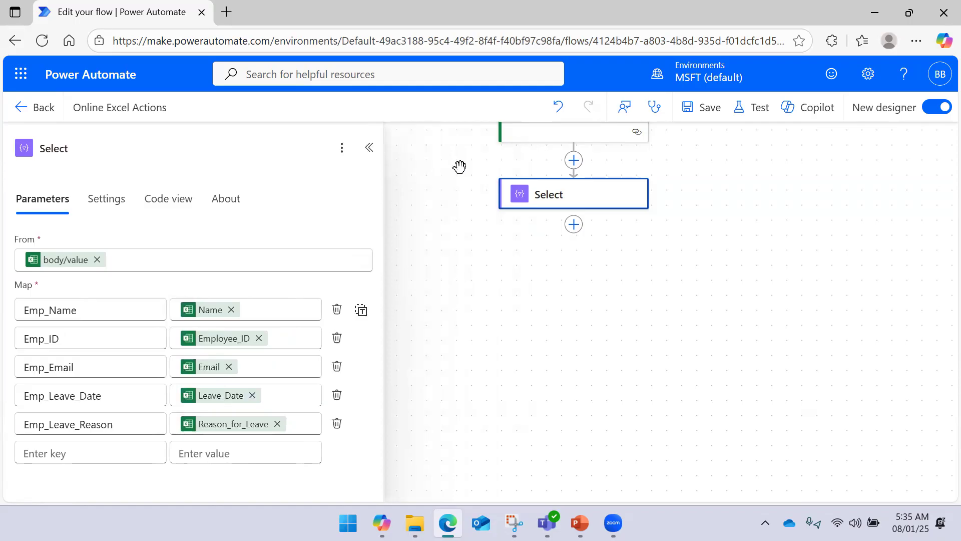
{"action": "left_click", "coordinate": [709, 108]}
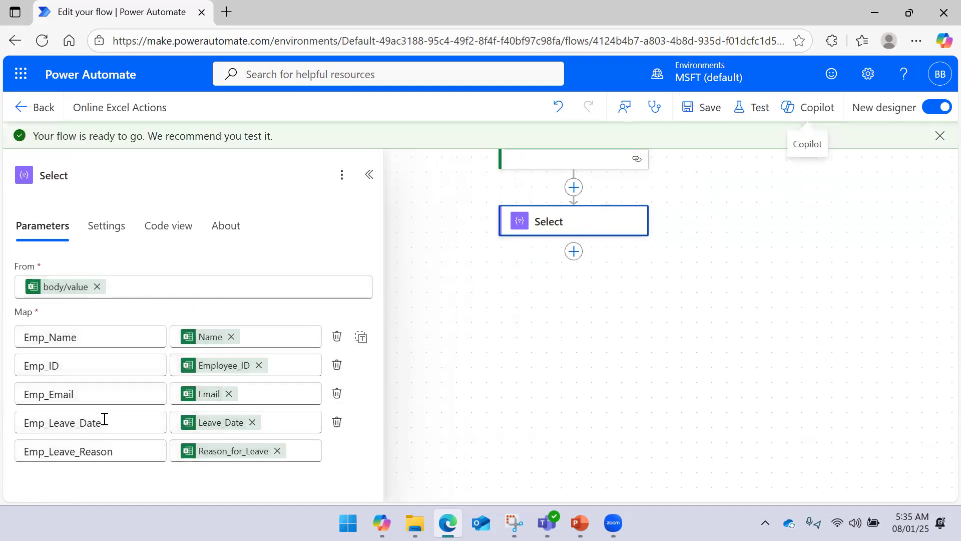
{"action": "left_click", "coordinate": [640, 294]}
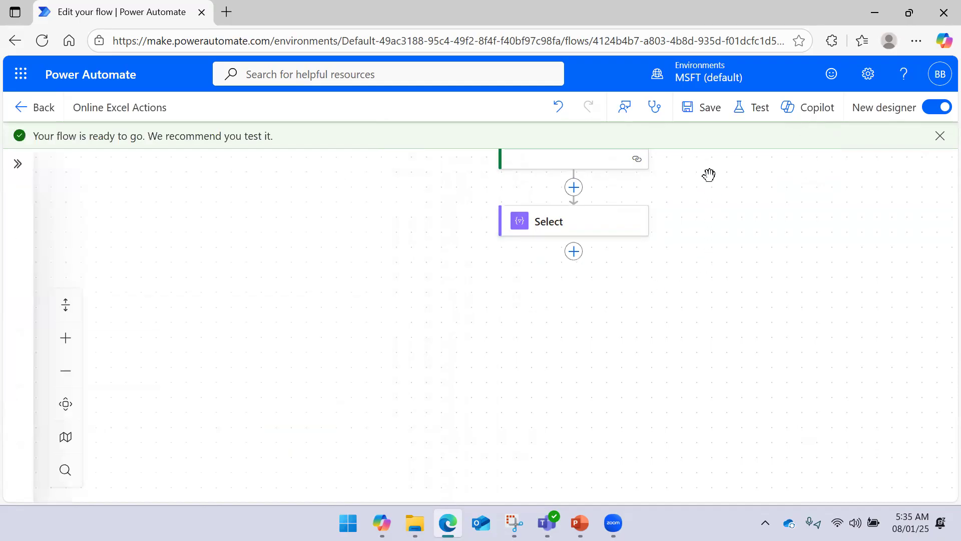
{"action": "left_click", "coordinate": [749, 116]}
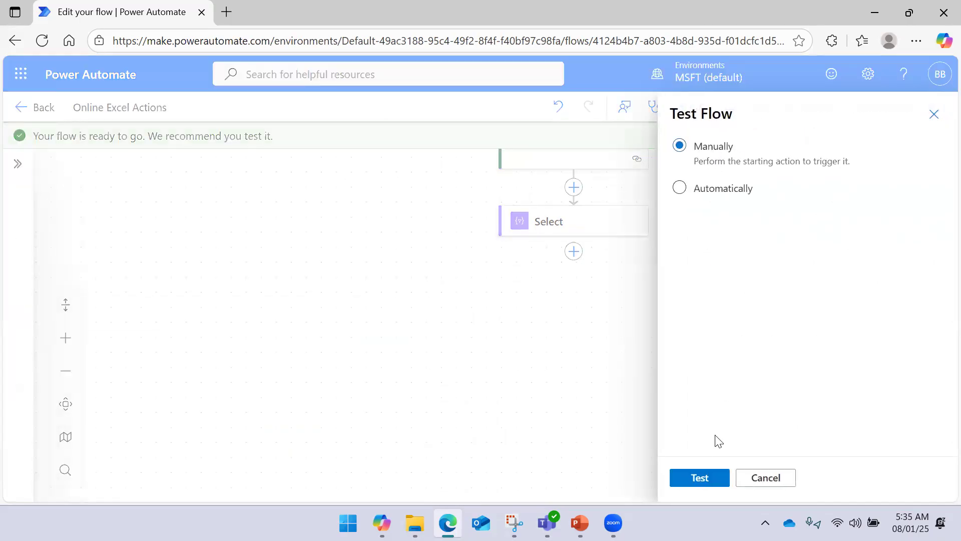
{"action": "left_click", "coordinate": [700, 477]}
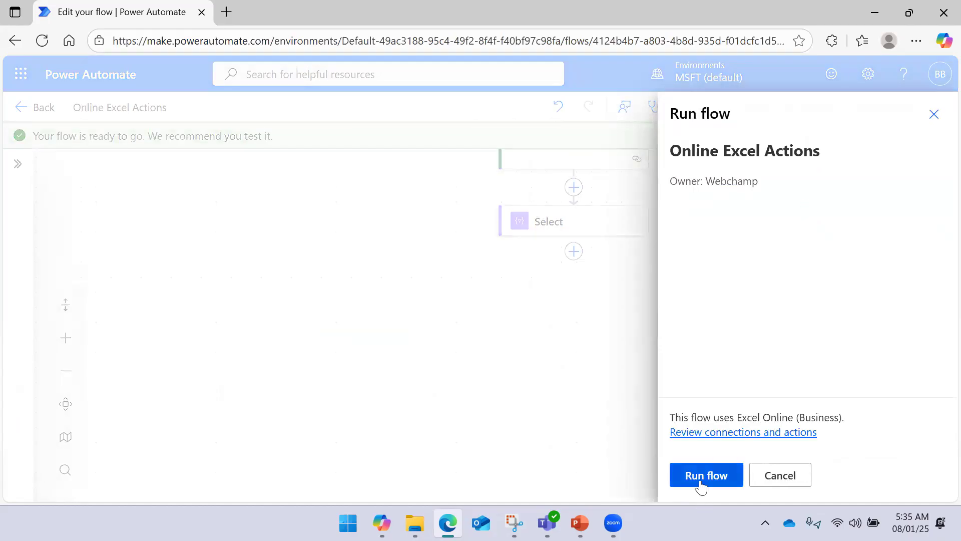
{"action": "left_click", "coordinate": [701, 485]}
{"action": "left_click", "coordinate": [699, 477]}
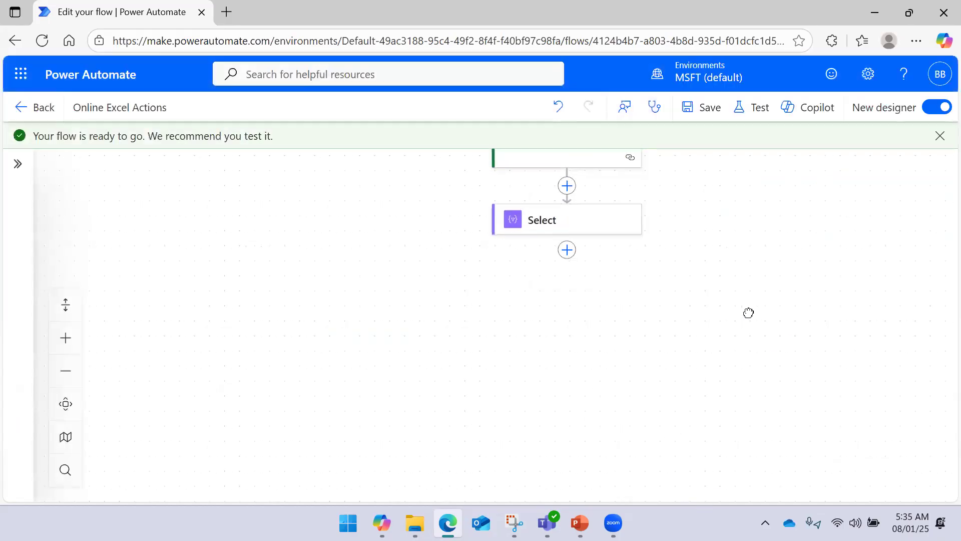
Examine the raw inputs of the Select action in the test run results.
{"action": "left_click", "coordinate": [486, 209]}
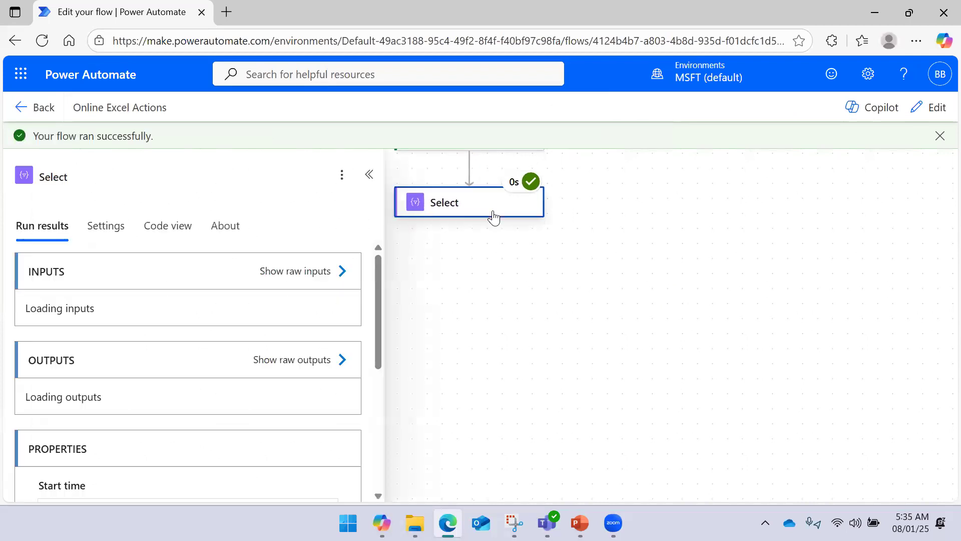
{"action": "left_click", "coordinate": [328, 273]}
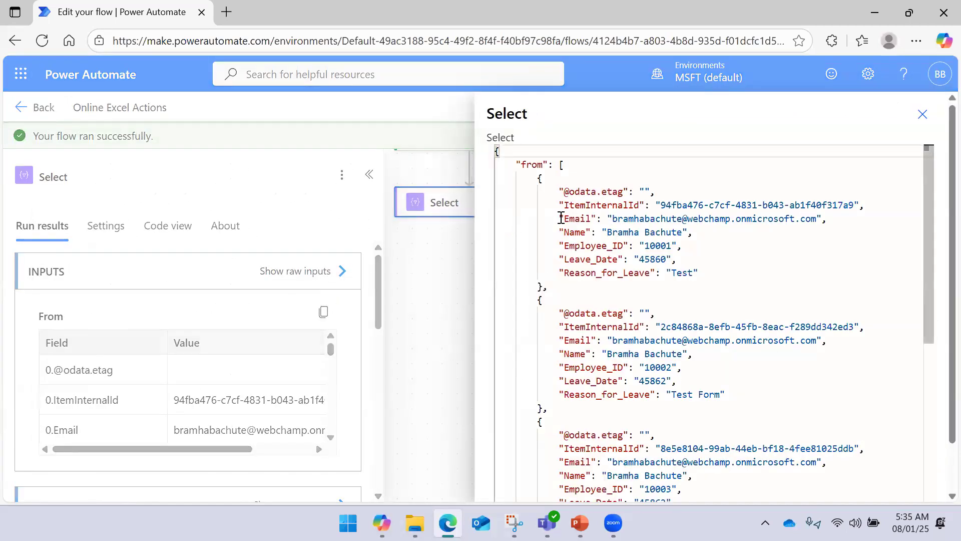
{"action": "scroll", "coordinate": [561, 219], "scroll_direction": "down", "scroll_amount": 3}
{"action": "scroll", "coordinate": [563, 225], "scroll_direction": "up", "scroll_amount": 2}
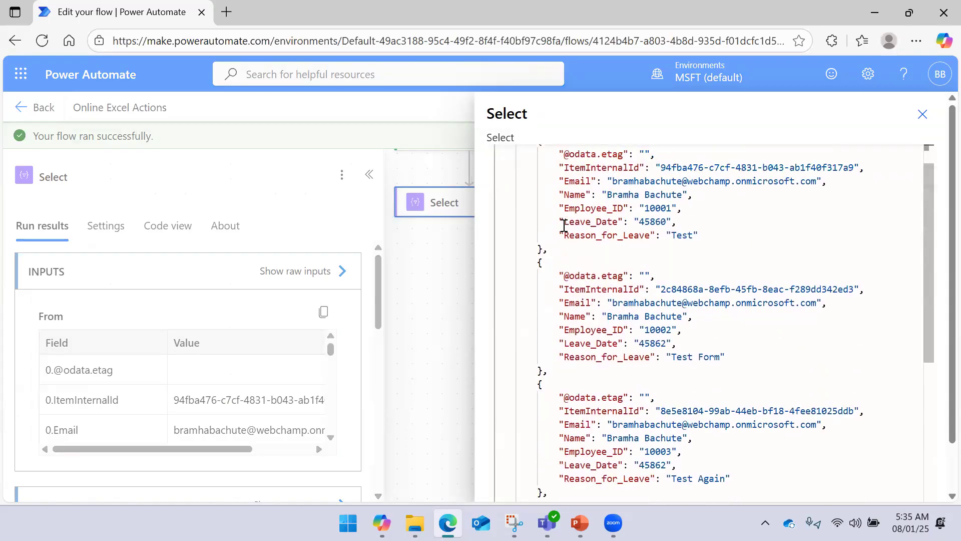
{"action": "scroll", "coordinate": [563, 226], "scroll_direction": "up", "scroll_amount": 1}
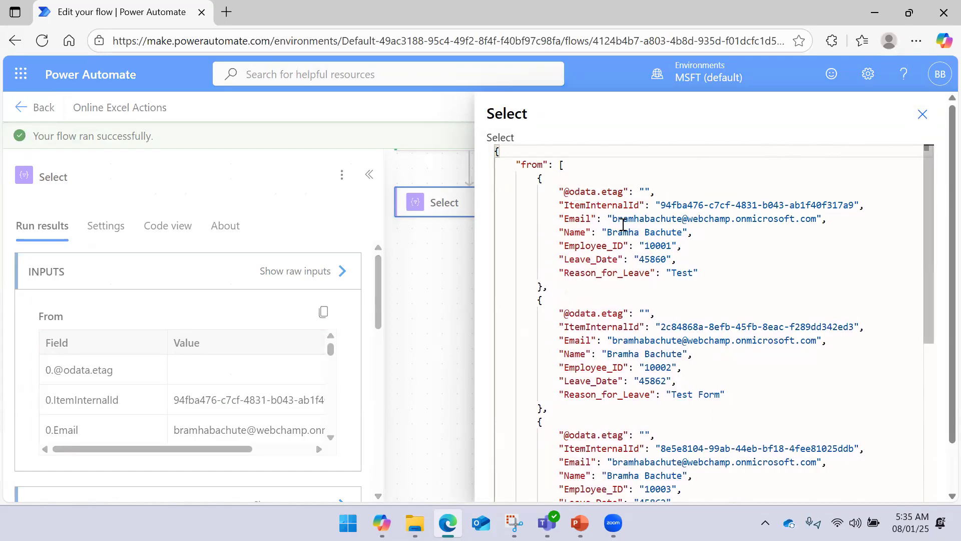
{"action": "left_click", "coordinate": [922, 114]}
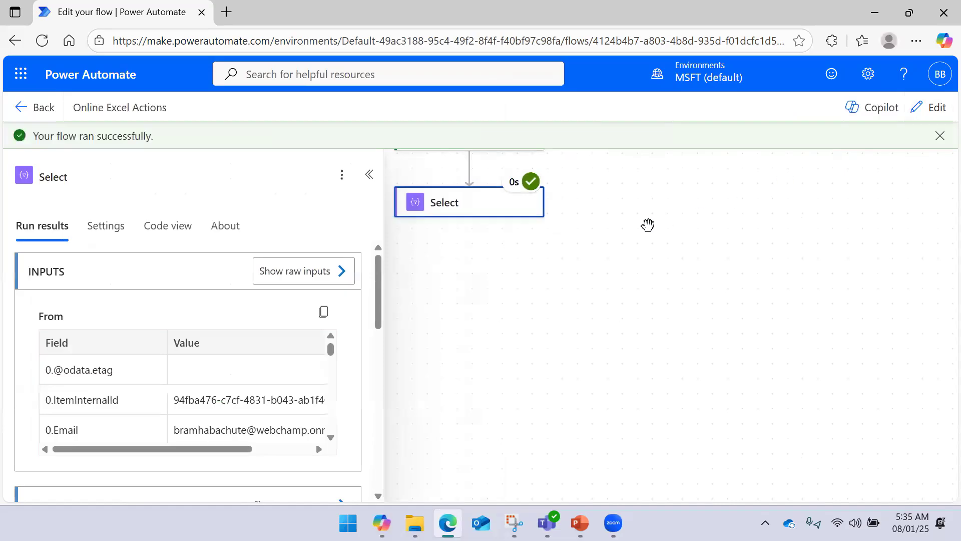
Review the raw outputs of the Select action for the renamed keys, and collapse its details.
{"action": "scroll", "coordinate": [273, 313], "scroll_direction": "down", "scroll_amount": 5}
{"action": "left_click", "coordinate": [342, 256]}
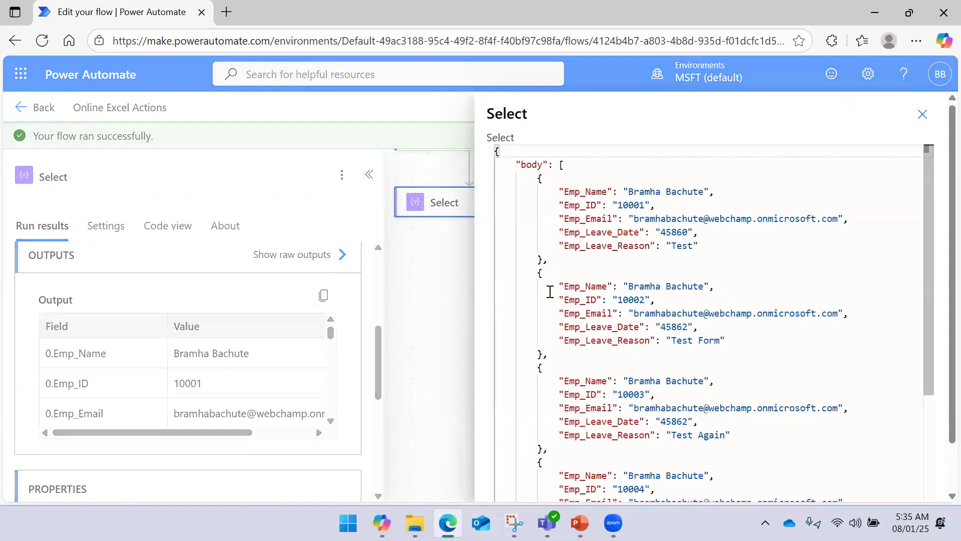
{"action": "left_click", "coordinate": [923, 114]}
{"action": "left_click", "coordinate": [369, 175]}
{"action": "left_click_drag", "start_coordinate": [670, 239], "coordinate": [671, 283]}
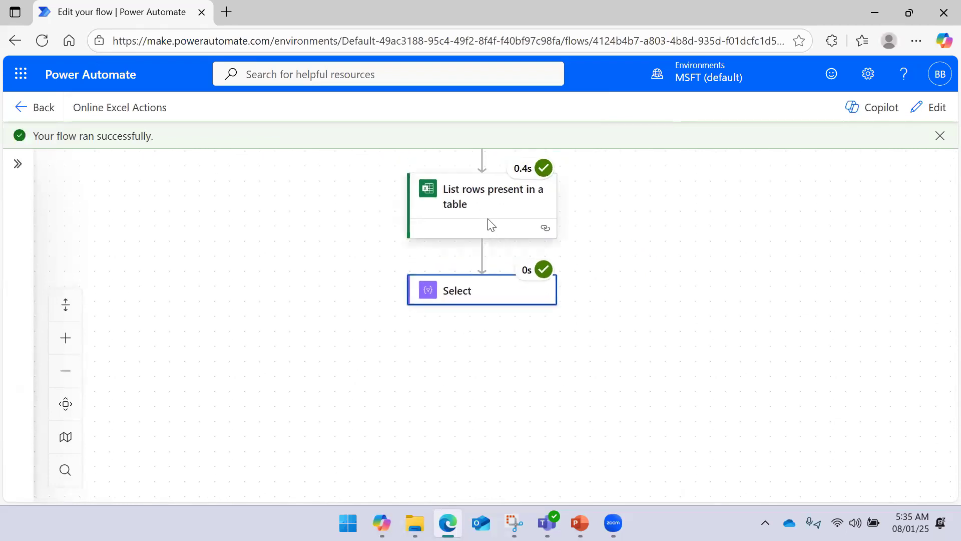
{"action": "left_click_drag", "start_coordinate": [658, 235], "coordinate": [666, 192]}
{"action": "scroll", "coordinate": [678, 238], "scroll_direction": "down", "scroll_amount": 3}
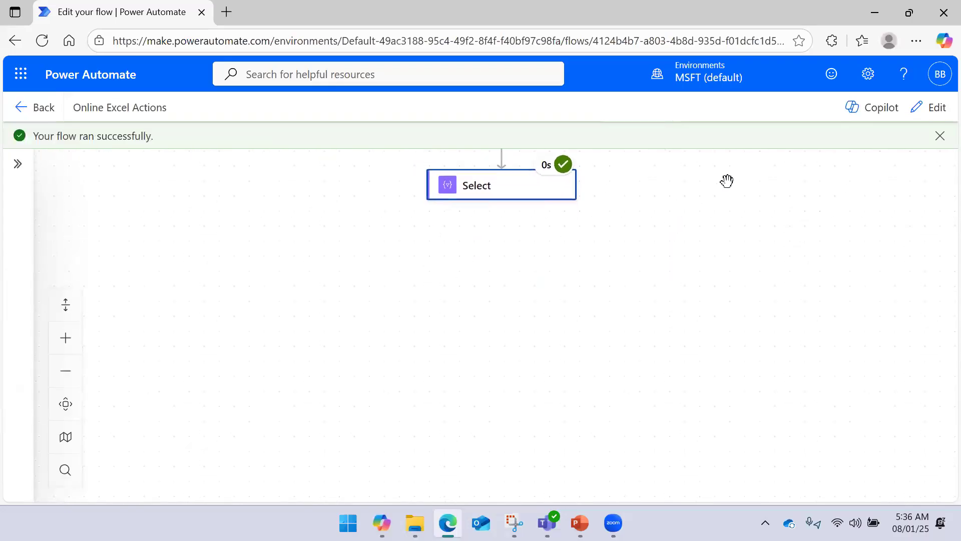
{"action": "left_click", "coordinate": [579, 523]}
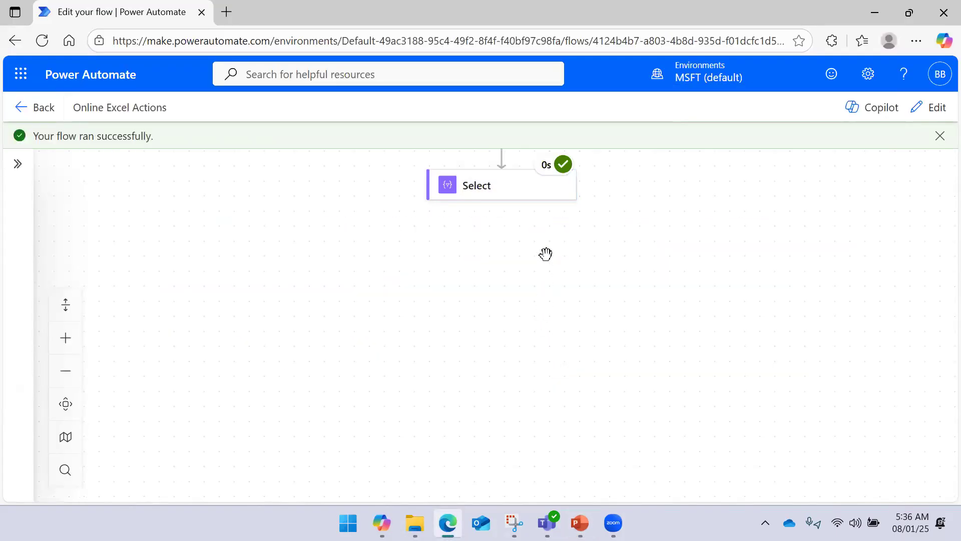
Return the flow to edit mode and delete the Select action below List rows present in a table.
{"action": "left_click_drag", "start_coordinate": [545, 254], "coordinate": [536, 281]}
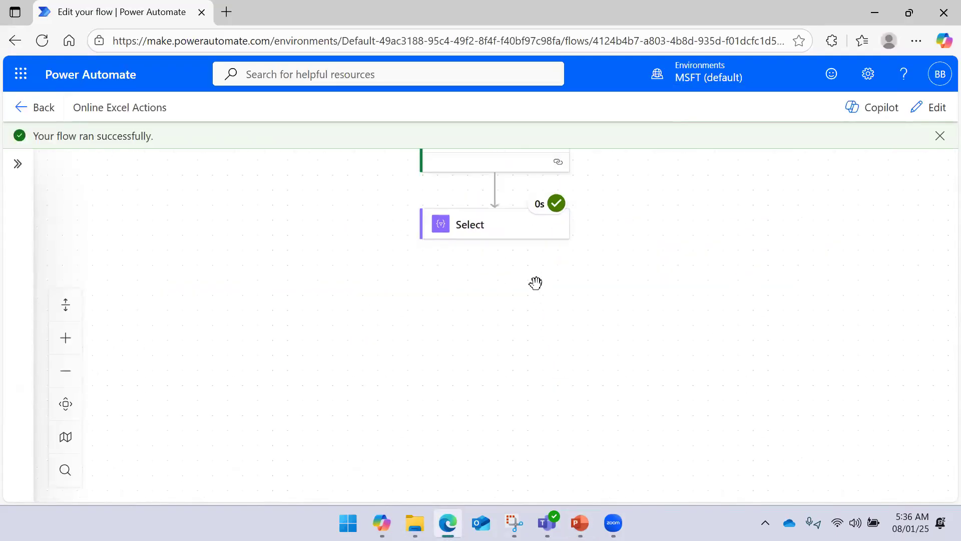
{"action": "left_click", "coordinate": [520, 237]}
{"action": "right_click", "coordinate": [521, 236]}
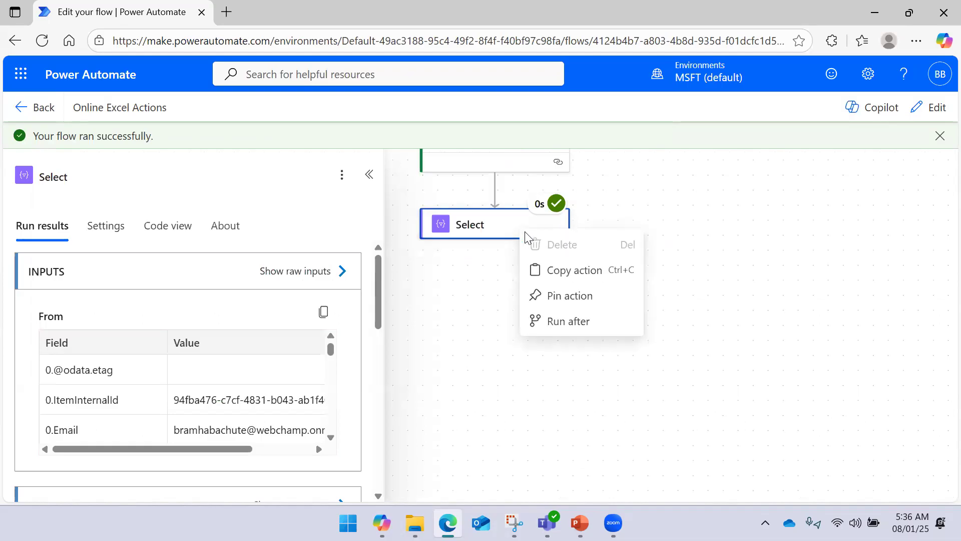
{"action": "left_click", "coordinate": [933, 119]}
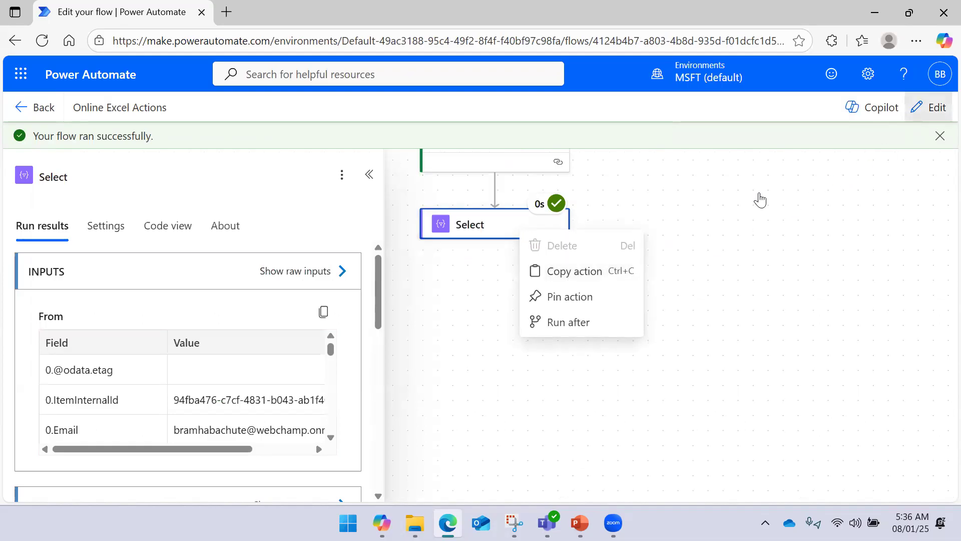
{"action": "right_click", "coordinate": [509, 208]}
{"action": "left_click", "coordinate": [549, 217]}
{"action": "left_click", "coordinate": [636, 319]}
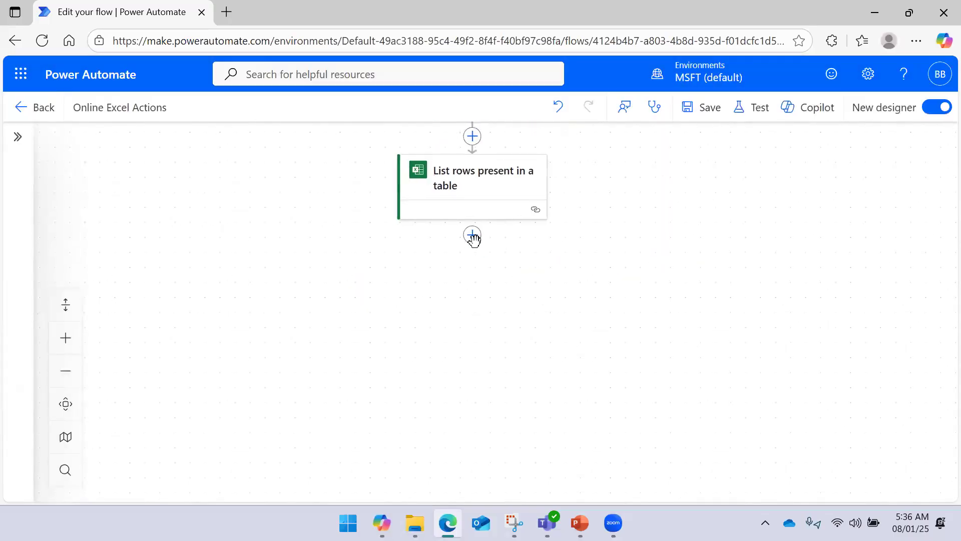
Add the Excel Online (Business) action Get a row after List rows present in a table.
{"action": "left_click", "coordinate": [473, 236]}
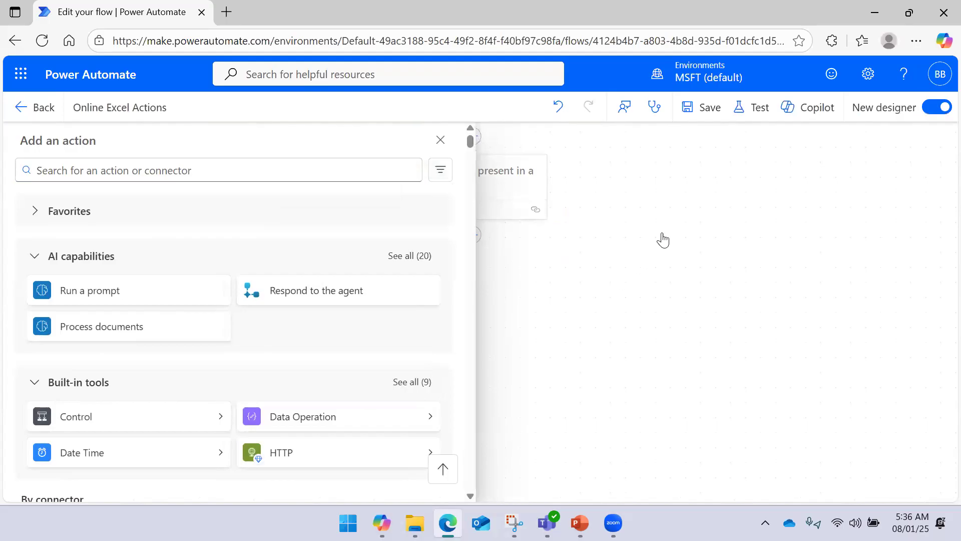
{"action": "left_click", "coordinate": [644, 237]}
{"action": "left_click", "coordinate": [473, 237]}
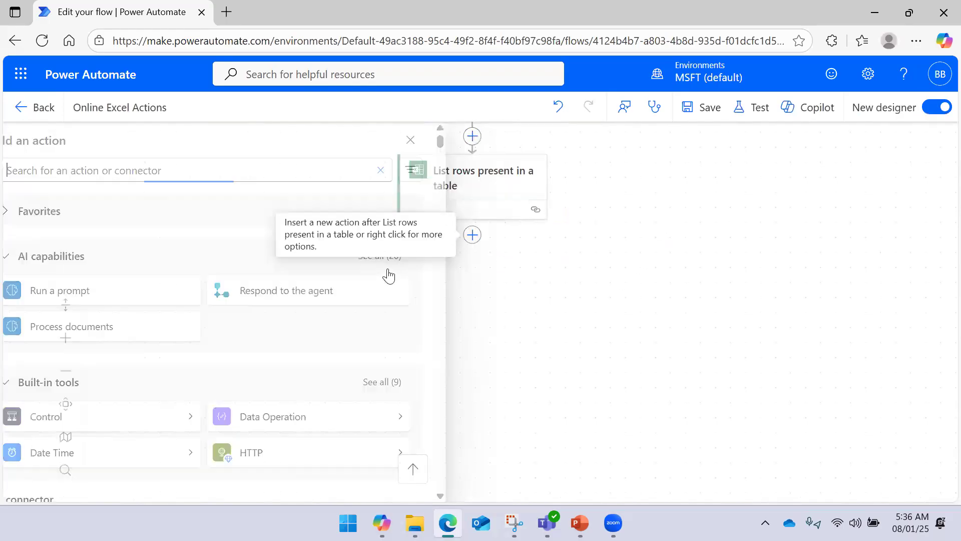
{"action": "scroll", "coordinate": [165, 328], "scroll_direction": "down", "scroll_amount": 5}
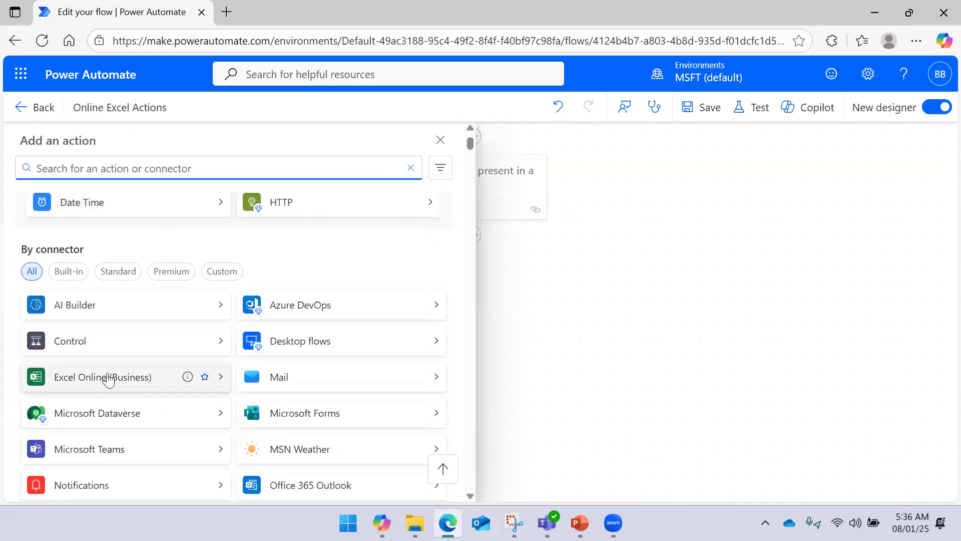
{"action": "left_click", "coordinate": [223, 381]}
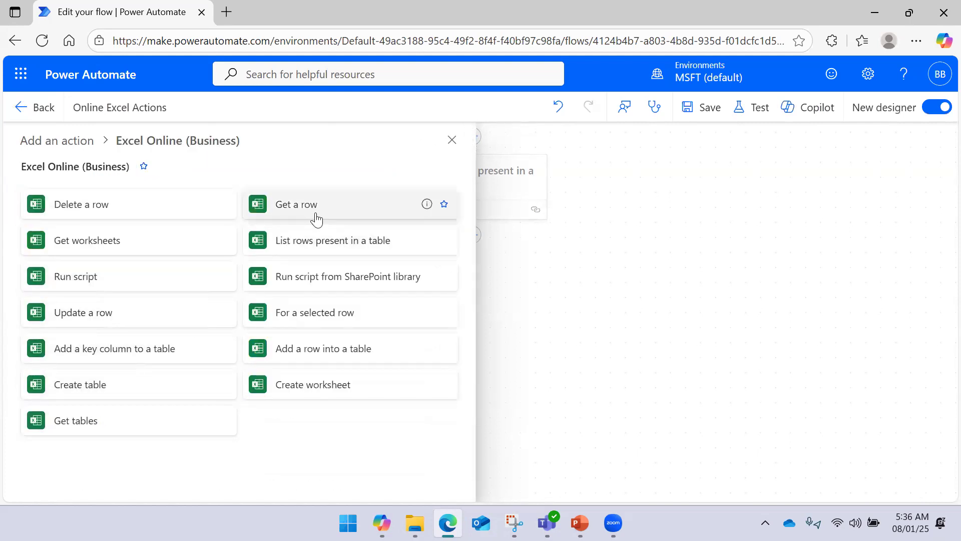
{"action": "mouse_move", "coordinate": [427, 209]}
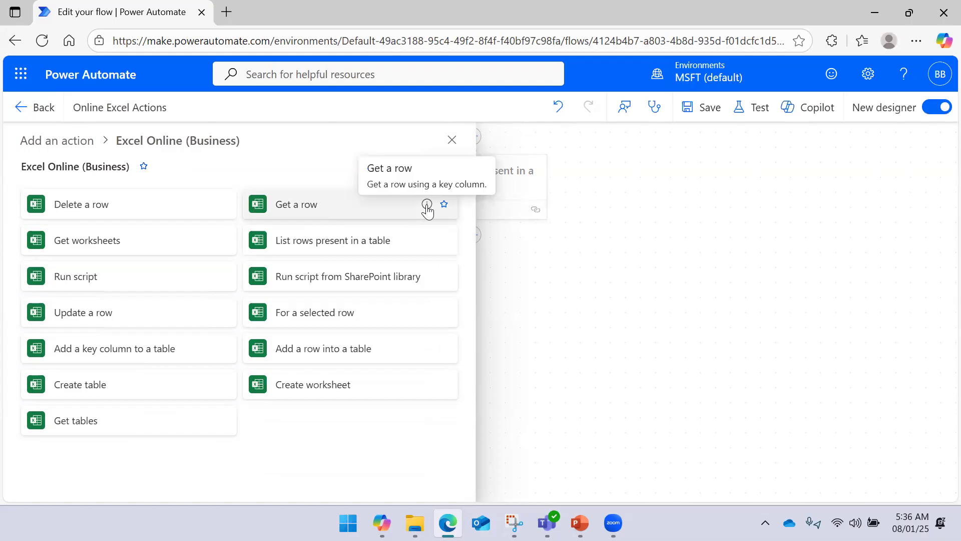
{"action": "left_click", "coordinate": [337, 217]}
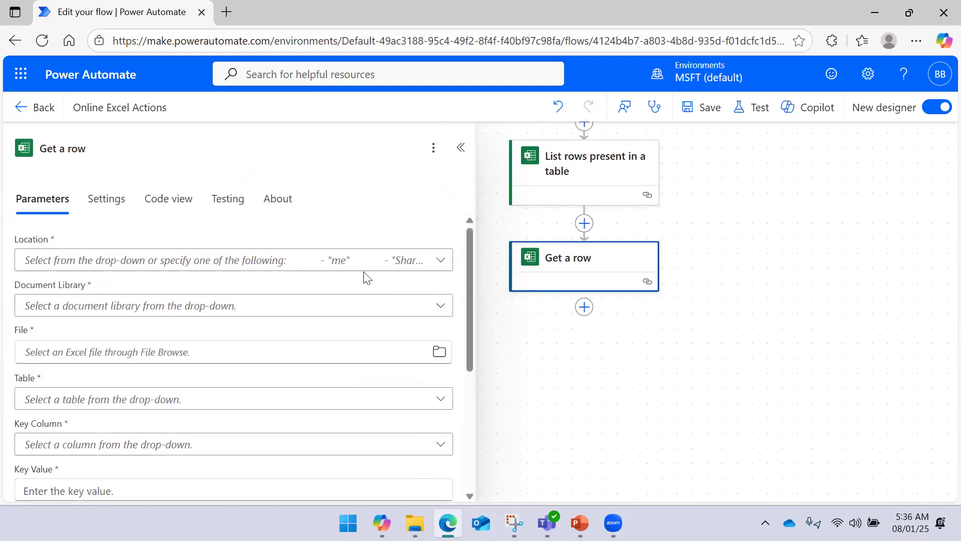
Set the Get a row location to OneDrive for Business and its document library to OneDrive.
{"action": "left_click", "coordinate": [437, 264]}
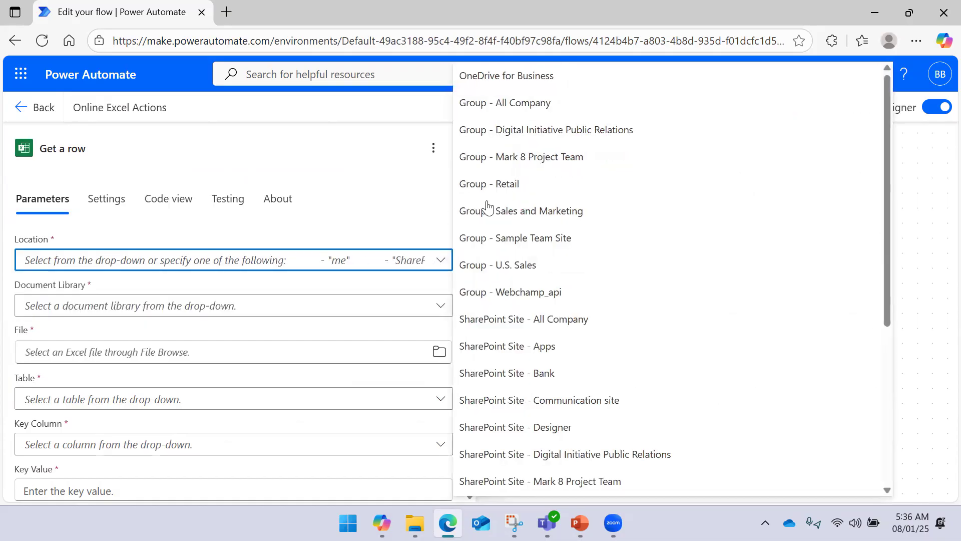
{"action": "left_click", "coordinate": [281, 310]}
{"action": "left_click", "coordinate": [428, 311]}
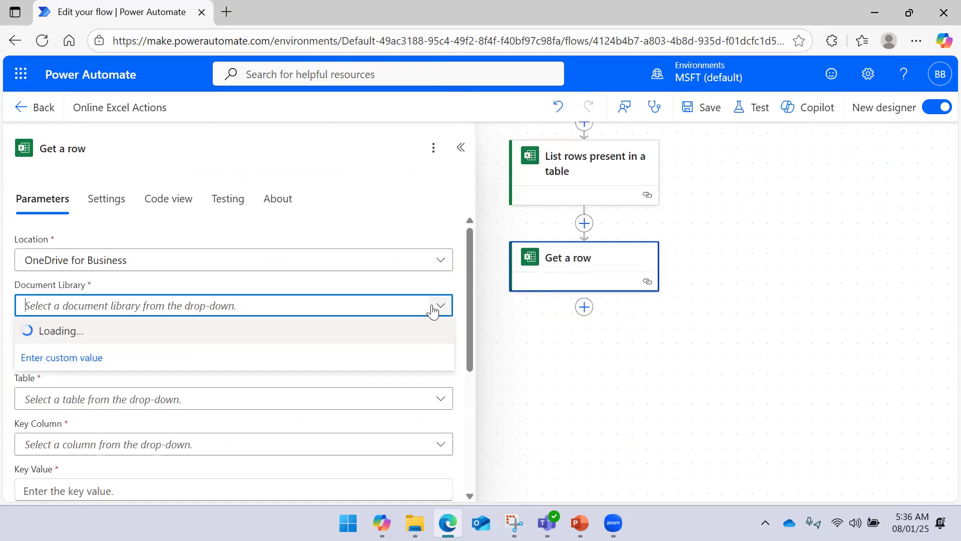
{"action": "left_click", "coordinate": [429, 310]}
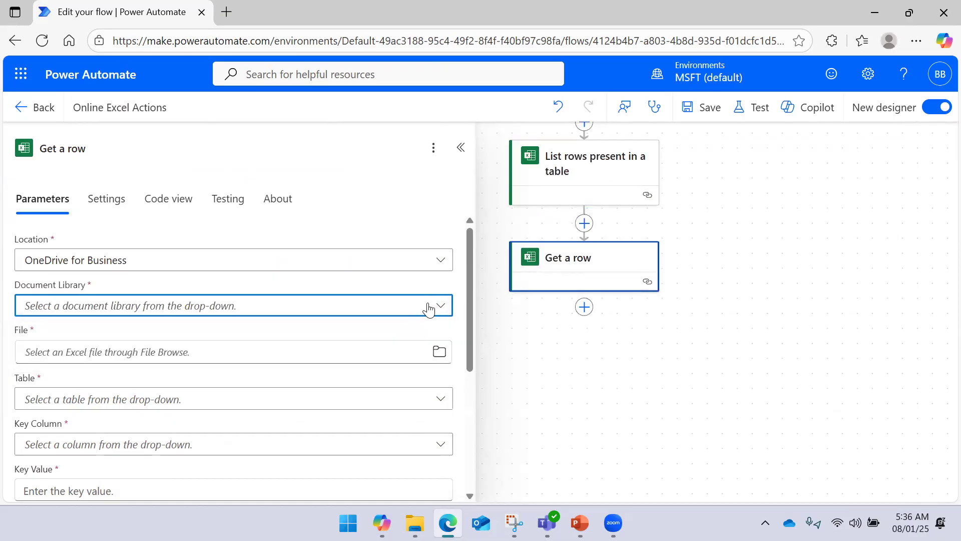
{"action": "left_click", "coordinate": [360, 312]}
{"action": "left_click", "coordinate": [168, 345]}
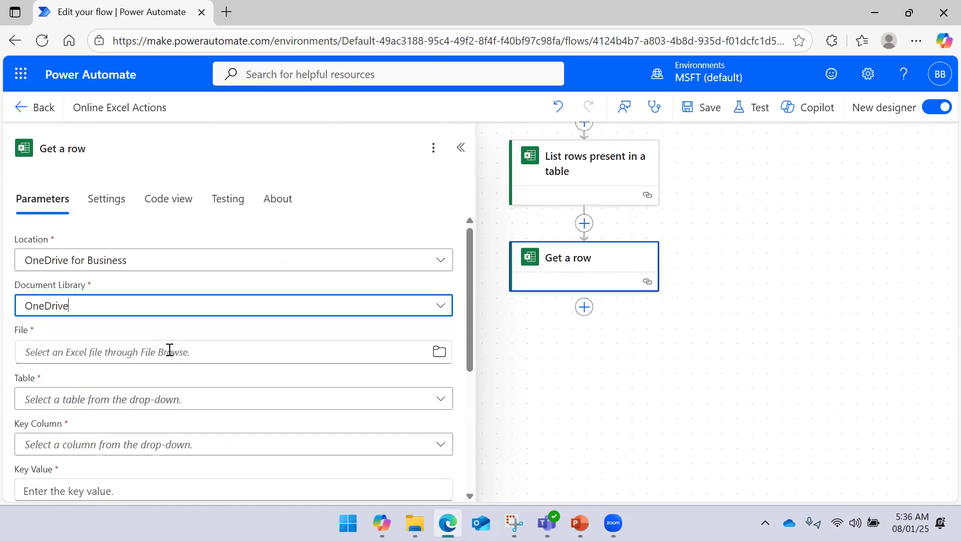
Choose Employee Leave Request Form.xlsx as the Get a row file and OfficeForms.Table as its table.
{"action": "left_click", "coordinate": [440, 351]}
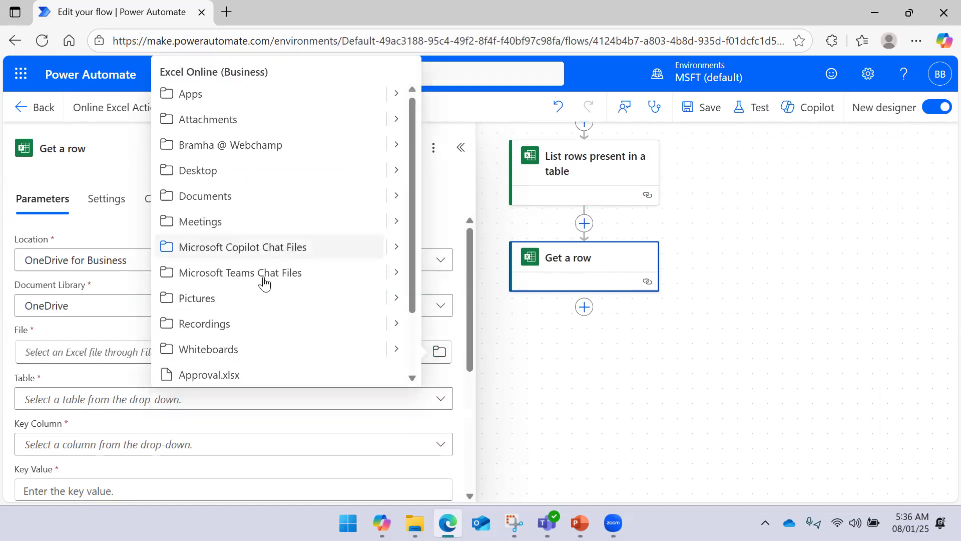
{"action": "scroll", "coordinate": [255, 290], "scroll_direction": "down", "scroll_amount": 2}
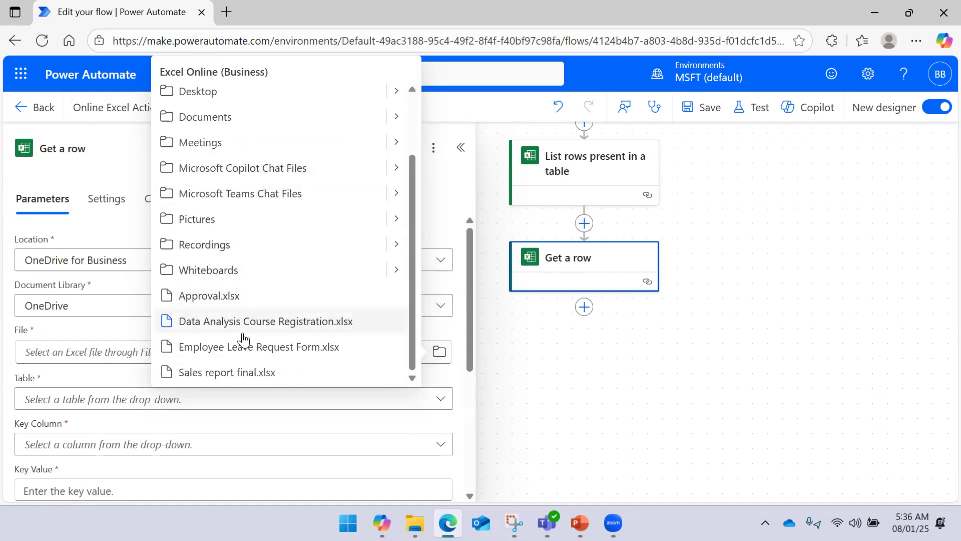
{"action": "left_click", "coordinate": [243, 347]}
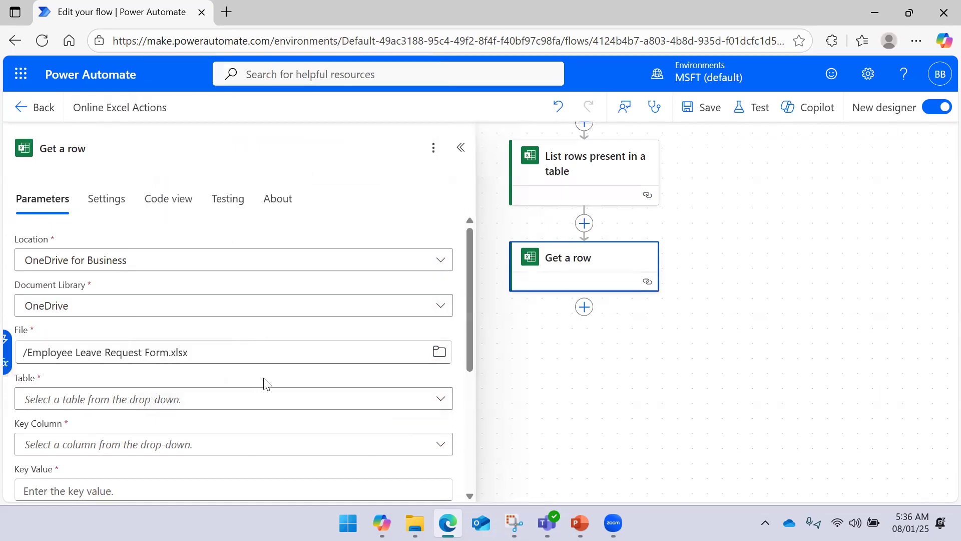
{"action": "scroll", "coordinate": [251, 358], "scroll_direction": "down", "scroll_amount": 5}
{"action": "scroll", "coordinate": [234, 345], "scroll_direction": "up", "scroll_amount": 3}
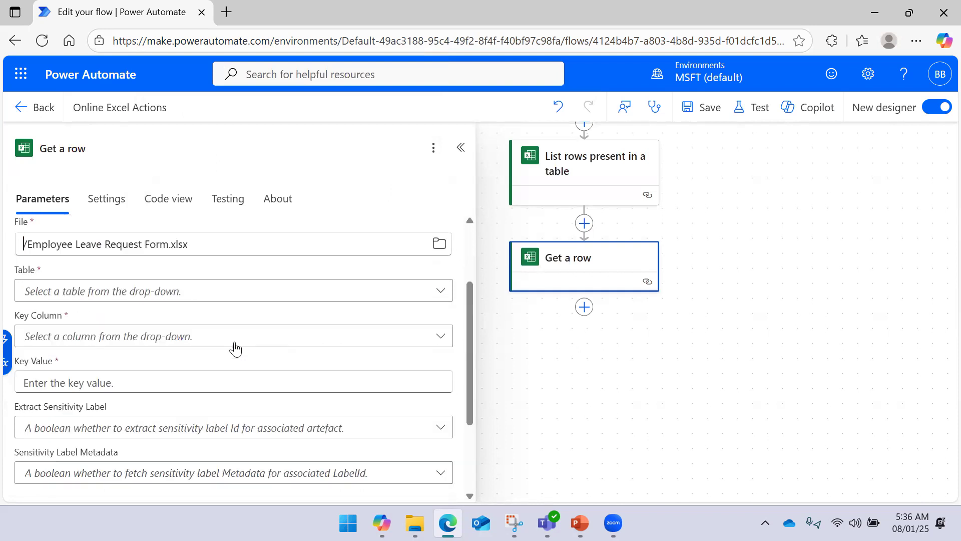
{"action": "left_click", "coordinate": [438, 294]}
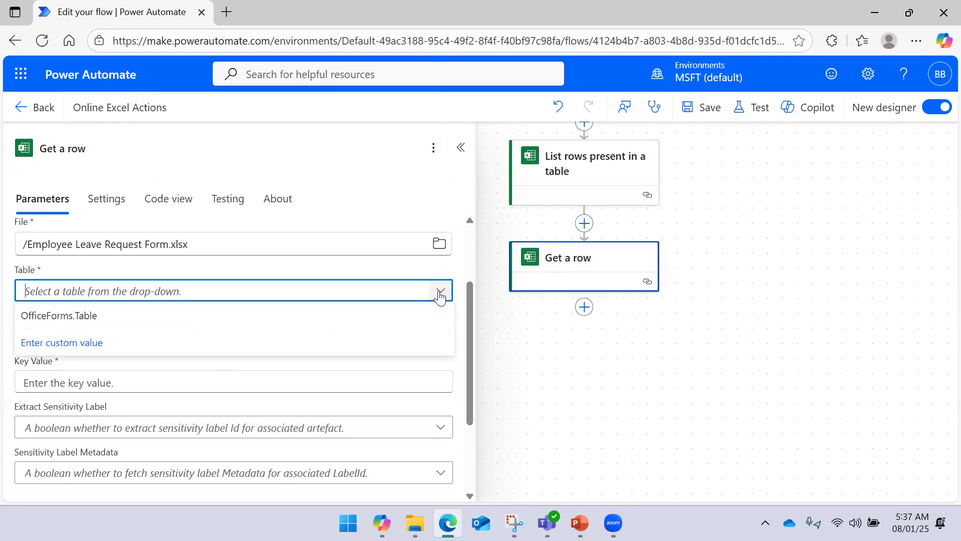
{"action": "left_click", "coordinate": [251, 314]}
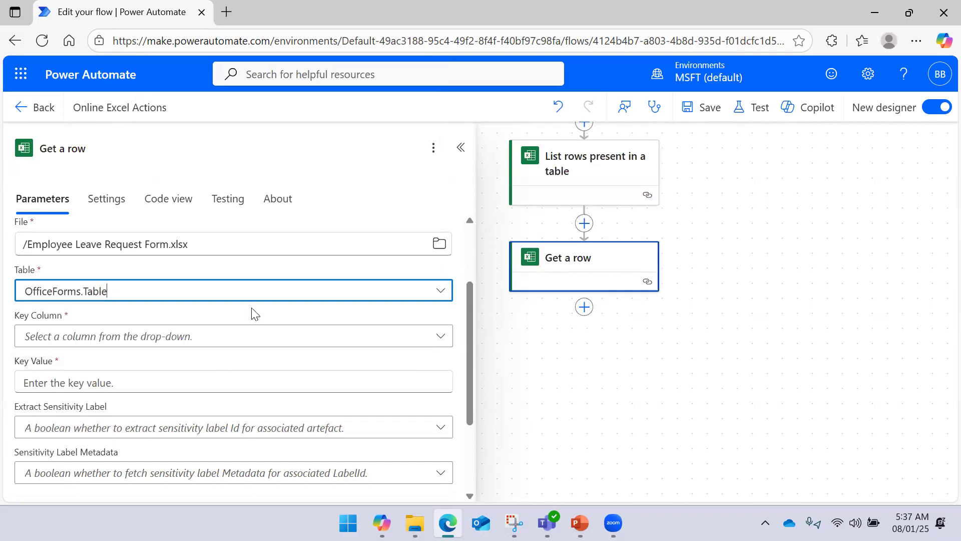
Set the key column to Employee_ID and enter the first employee's ID as the key value.
{"action": "left_click", "coordinate": [436, 336]}
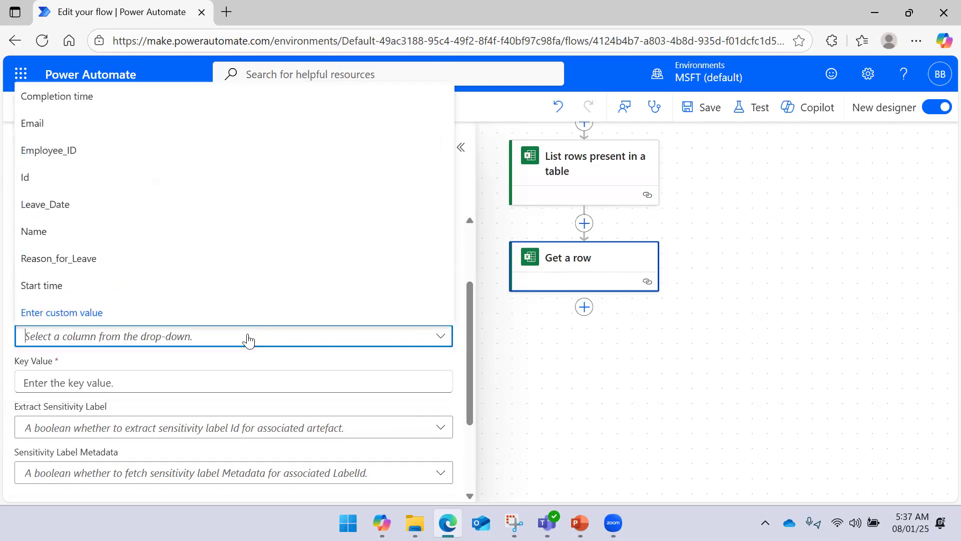
{"action": "left_click", "coordinate": [118, 155]}
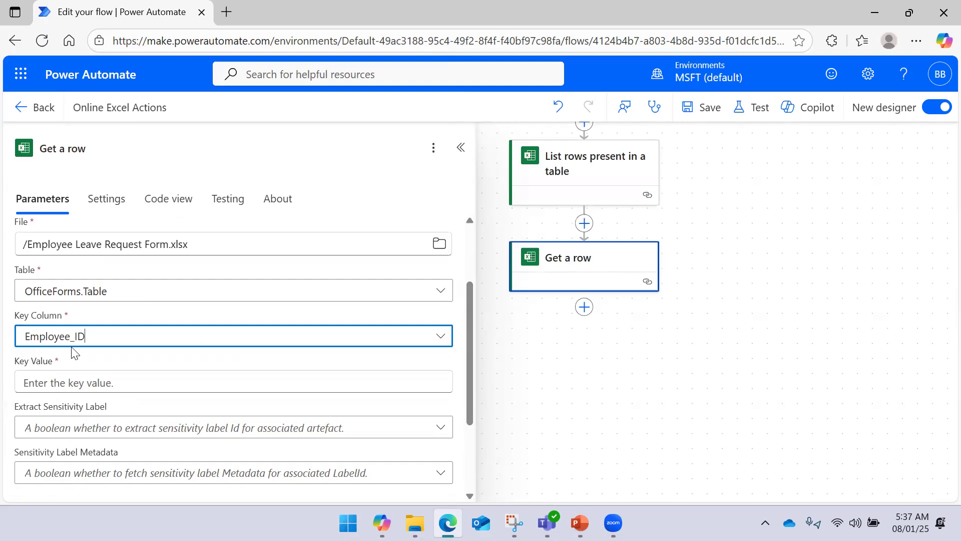
{"action": "left_click", "coordinate": [301, 381]}
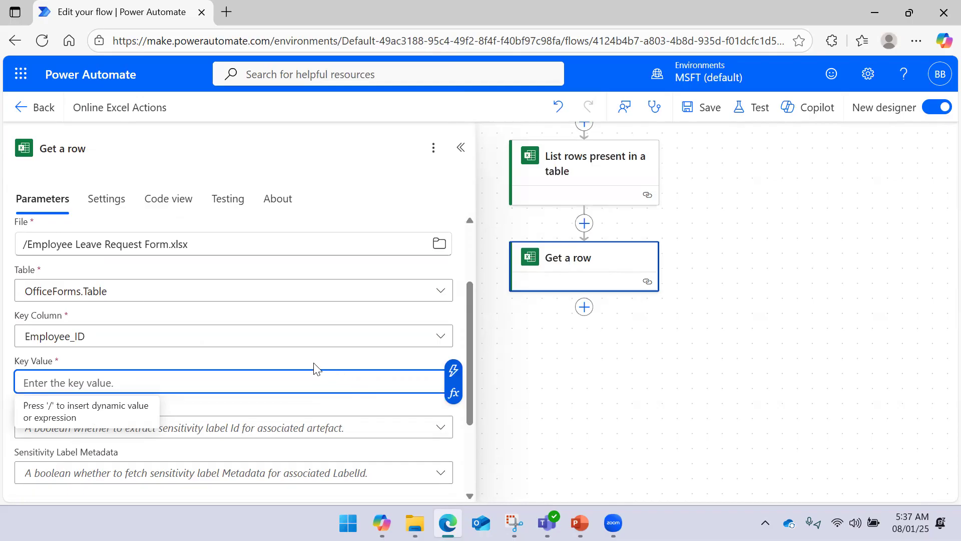
{"action": "scroll", "coordinate": [314, 369], "scroll_direction": "down", "scroll_amount": 3}
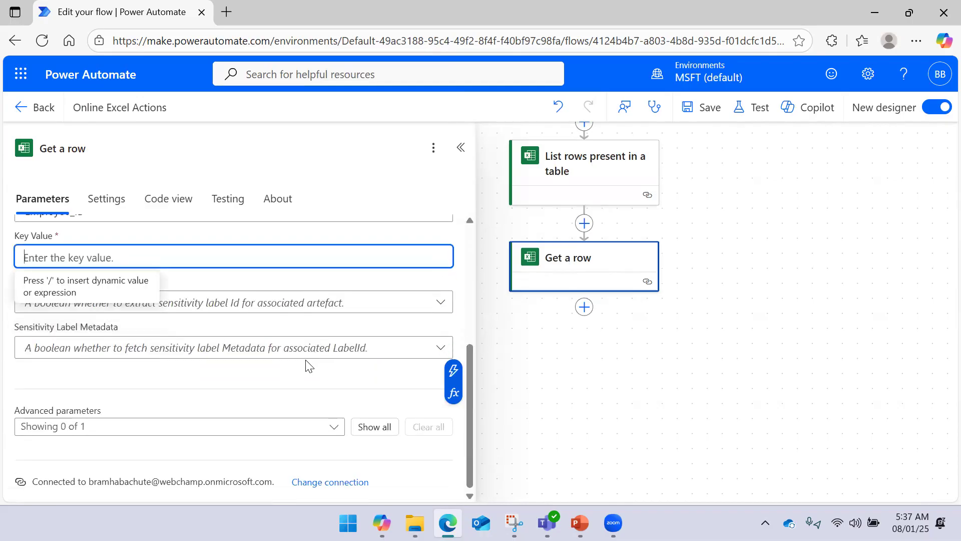
{"action": "type", "text": "10001"}
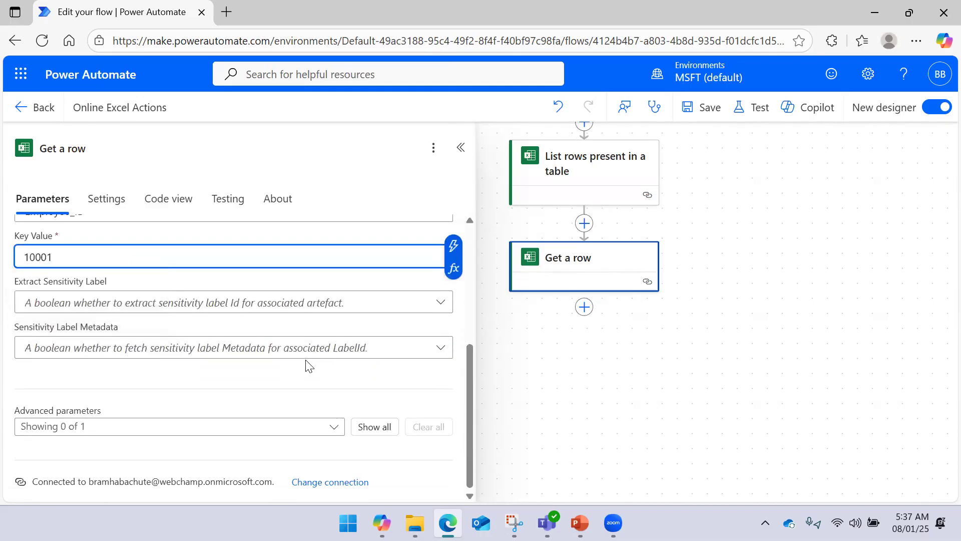
Open the Employee Leave Request Form workbook in Excel, check the Employee_ID column against the key value, and close it.
{"action": "left_click", "coordinate": [415, 523]}
{"action": "left_click", "coordinate": [465, 461]}
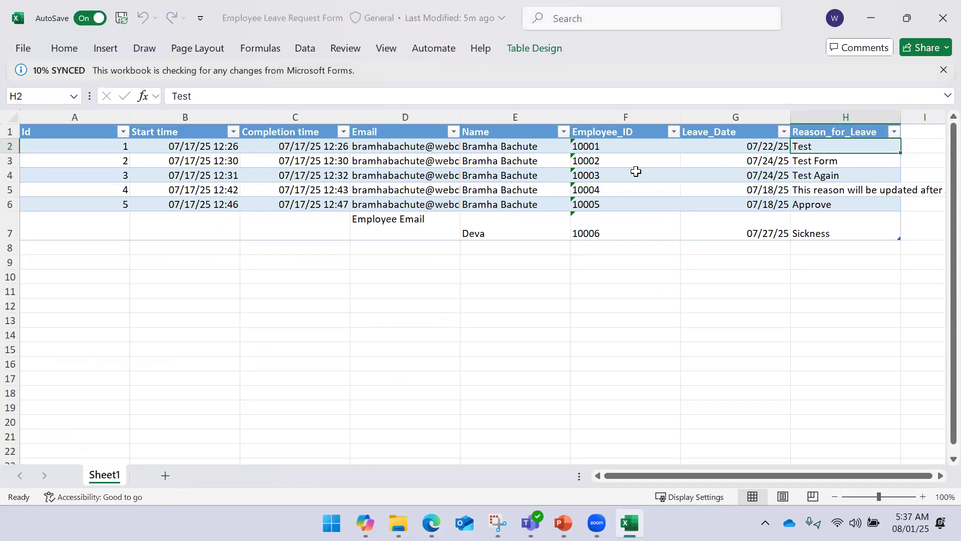
{"action": "left_click", "coordinate": [941, 17]}
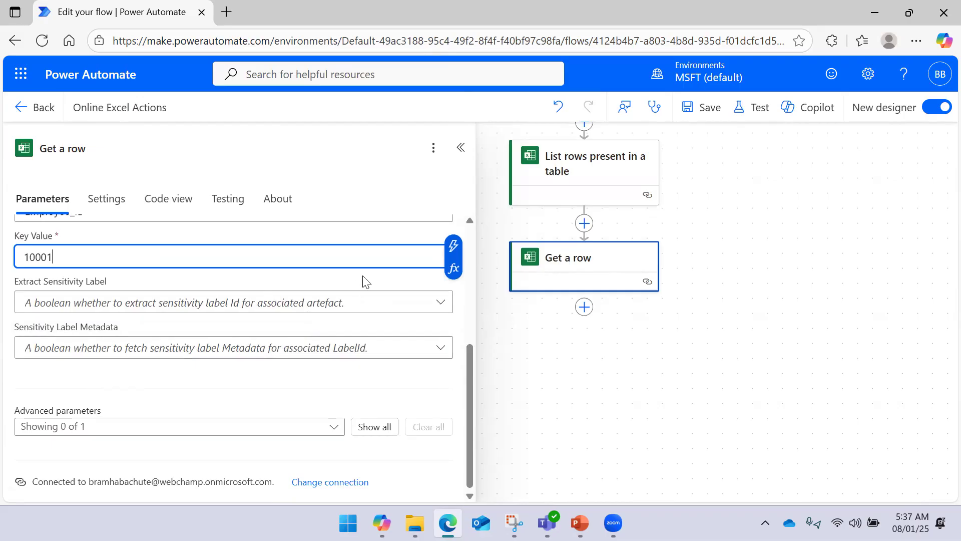
Save the flow with the configured Get a row action and collapse the action's details.
{"action": "left_click", "coordinate": [701, 106]}
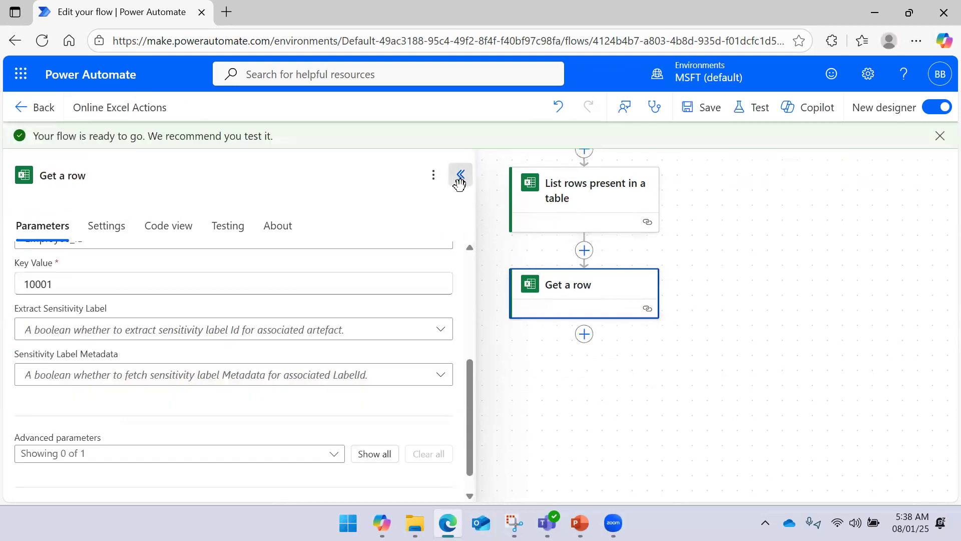
{"action": "left_click", "coordinate": [459, 175]}
{"action": "left_click_drag", "start_coordinate": [740, 223], "coordinate": [650, 234]}
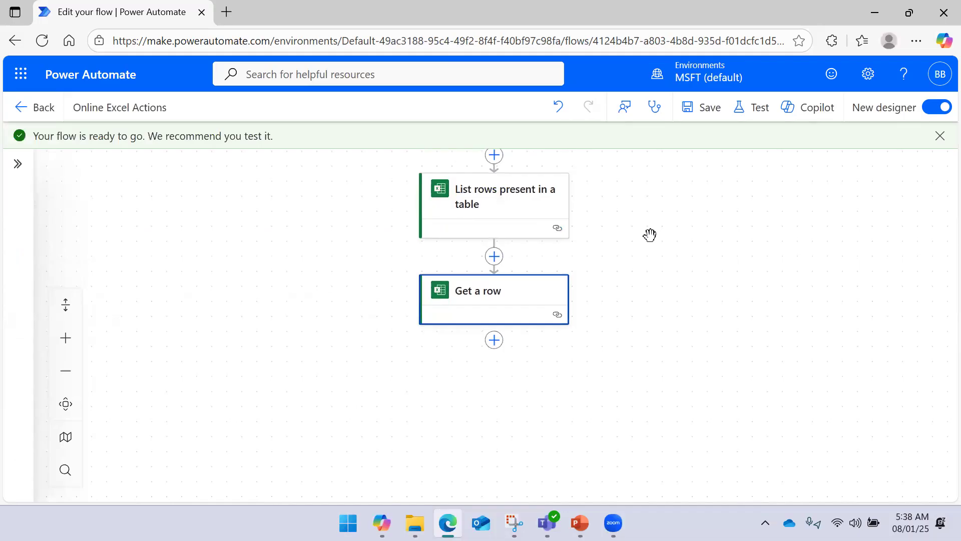
{"action": "left_click", "coordinate": [746, 107]}
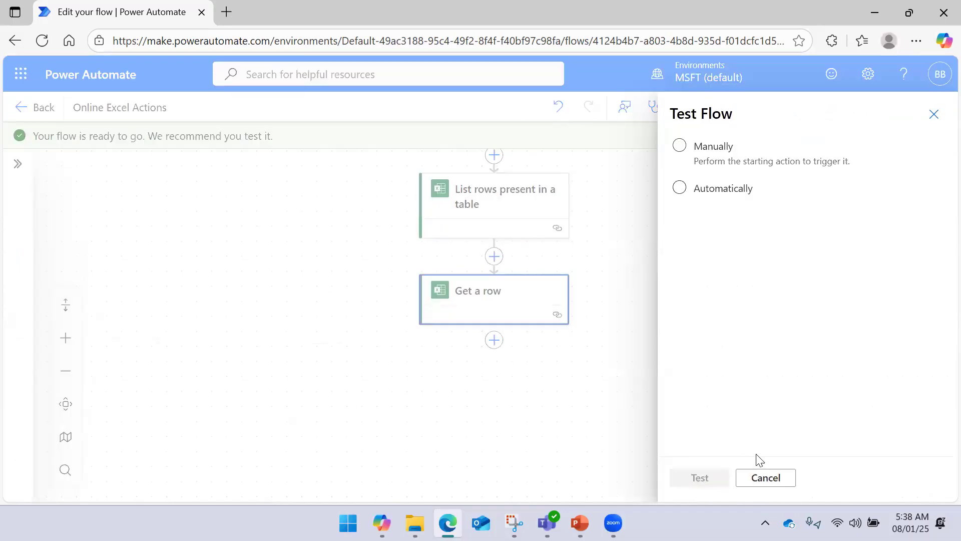
{"action": "left_click", "coordinate": [761, 478]}
{"action": "left_click_drag", "start_coordinate": [672, 230], "coordinate": [667, 284]}
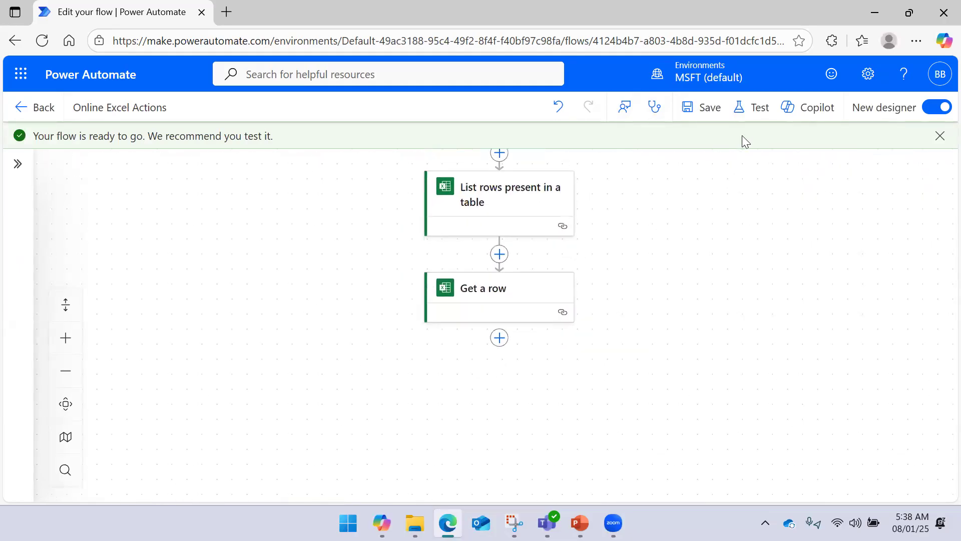
Run the Online Excel Actions flow as a manual test.
{"action": "left_click", "coordinate": [755, 119]}
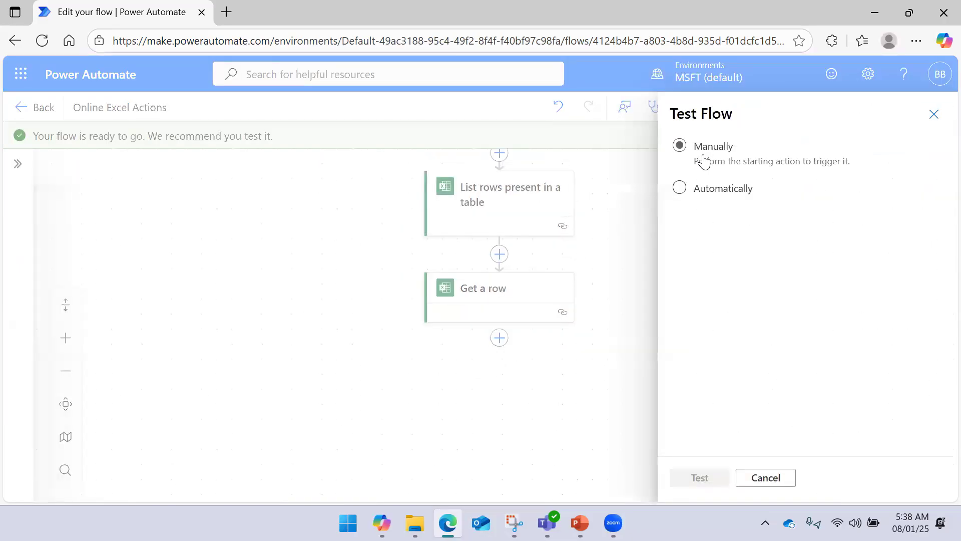
{"action": "left_click", "coordinate": [700, 479]}
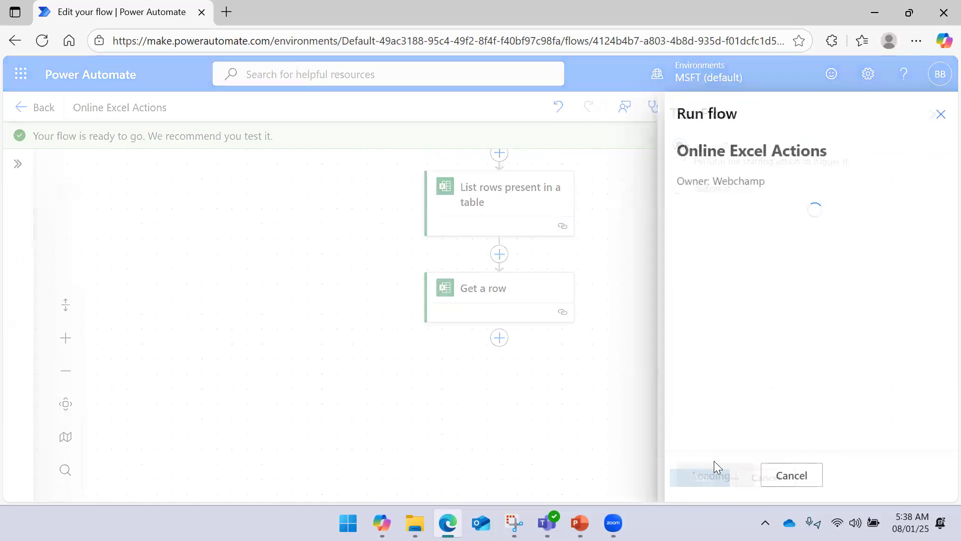
{"action": "left_click", "coordinate": [716, 476]}
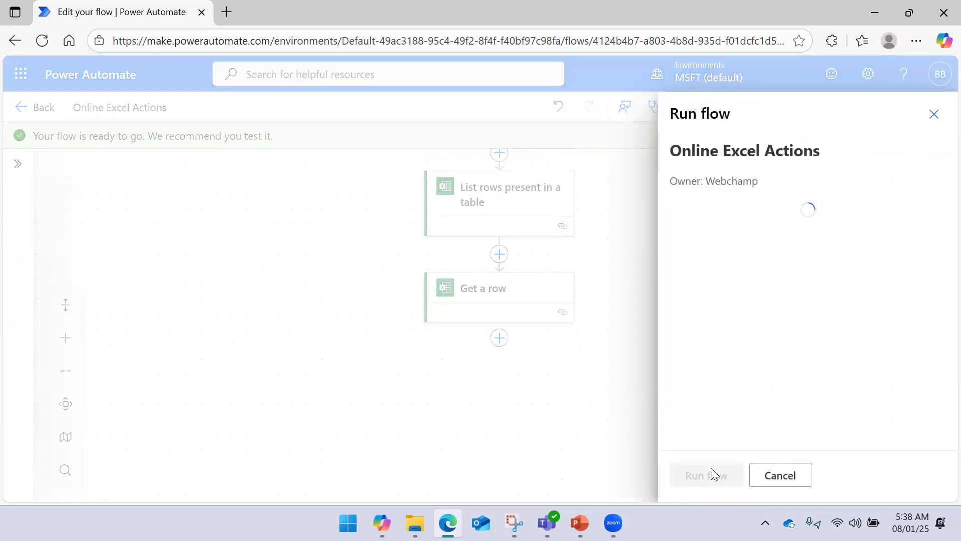
{"action": "left_click", "coordinate": [707, 481]}
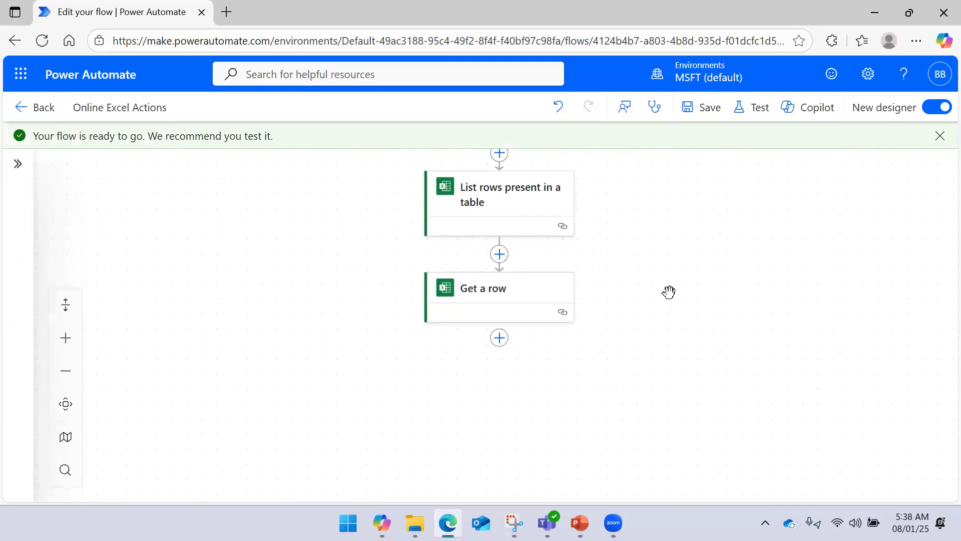
Examine the raw inputs and raw outputs of the Get a row action in the run results, then collapse its details.
{"action": "scroll", "coordinate": [689, 262], "scroll_direction": "down", "scroll_amount": 2}
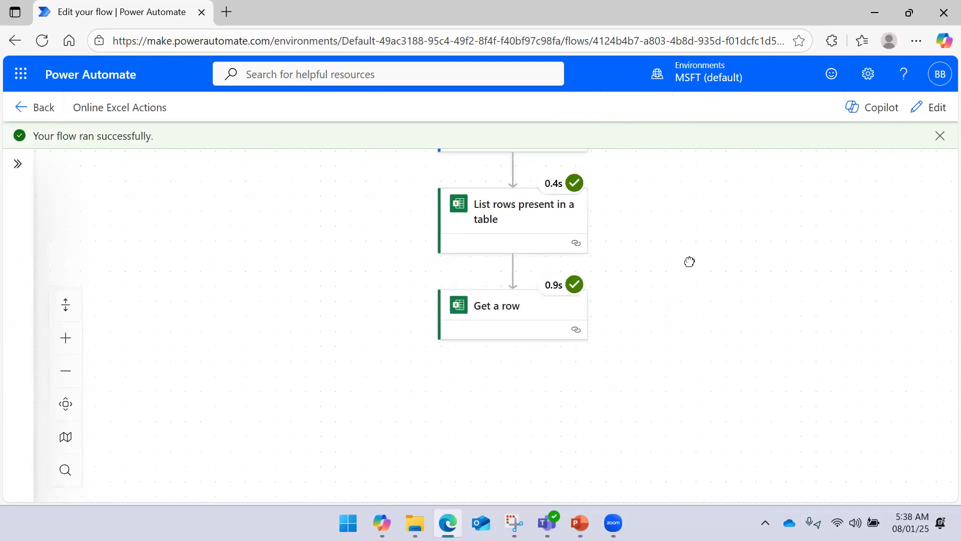
{"action": "left_click", "coordinate": [514, 289]}
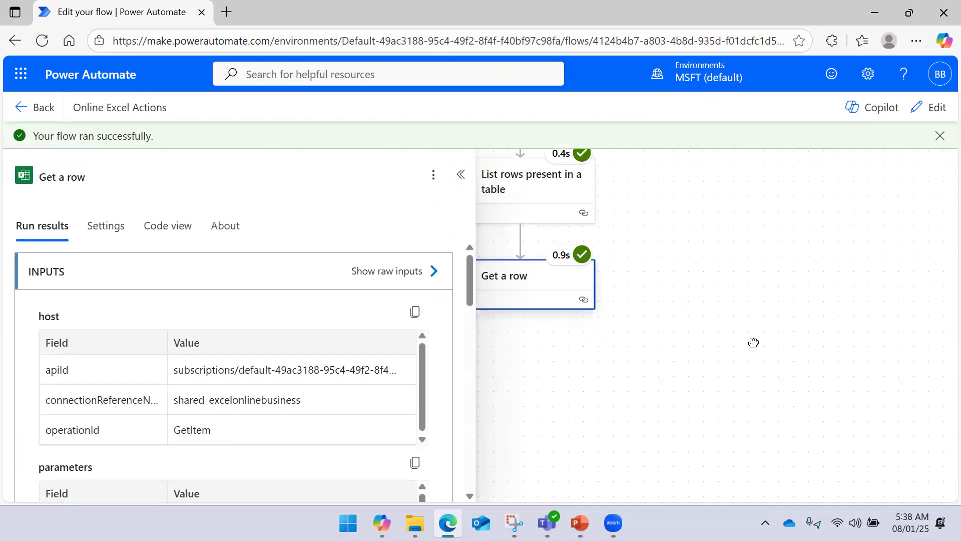
{"action": "left_click", "coordinate": [434, 272]}
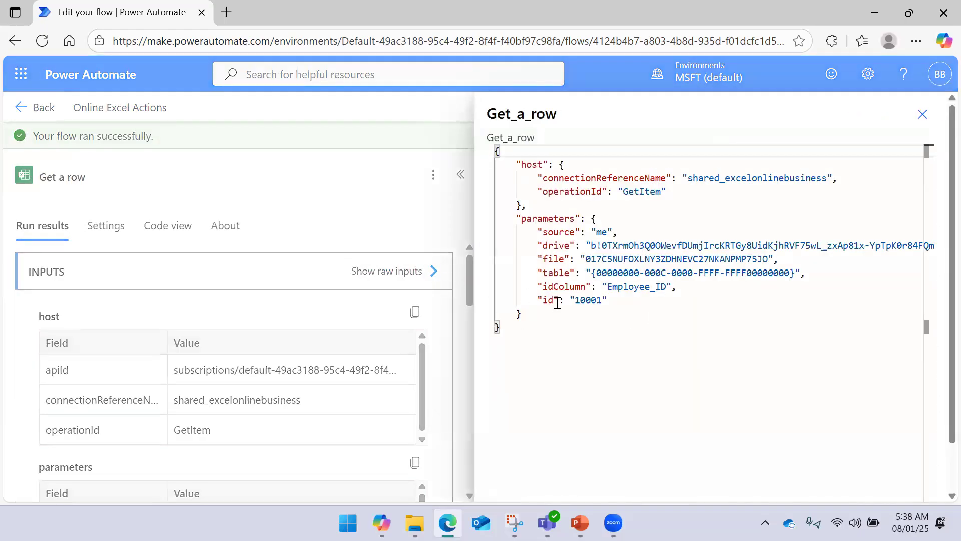
{"action": "left_click", "coordinate": [923, 116]}
{"action": "scroll", "coordinate": [351, 312], "scroll_direction": "down", "scroll_amount": 5}
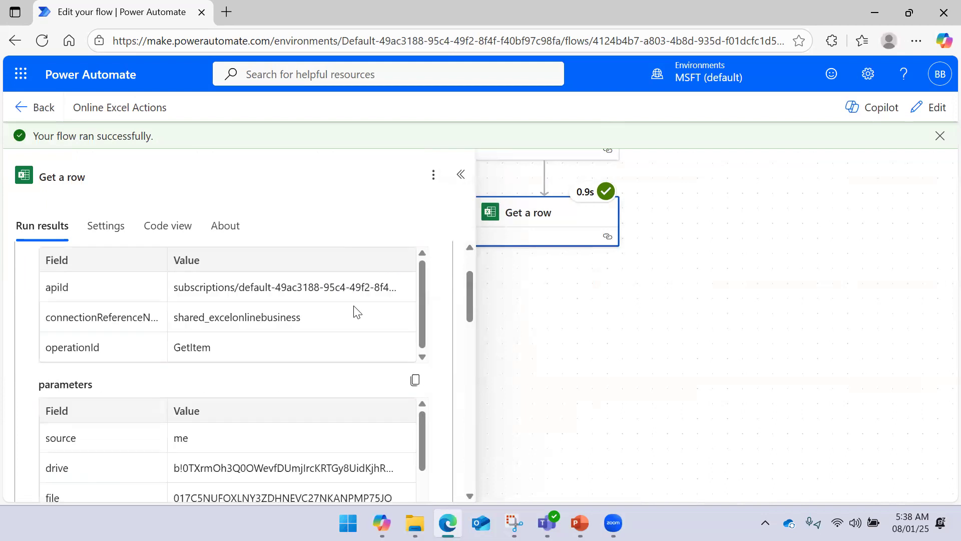
{"action": "left_click", "coordinate": [434, 405]}
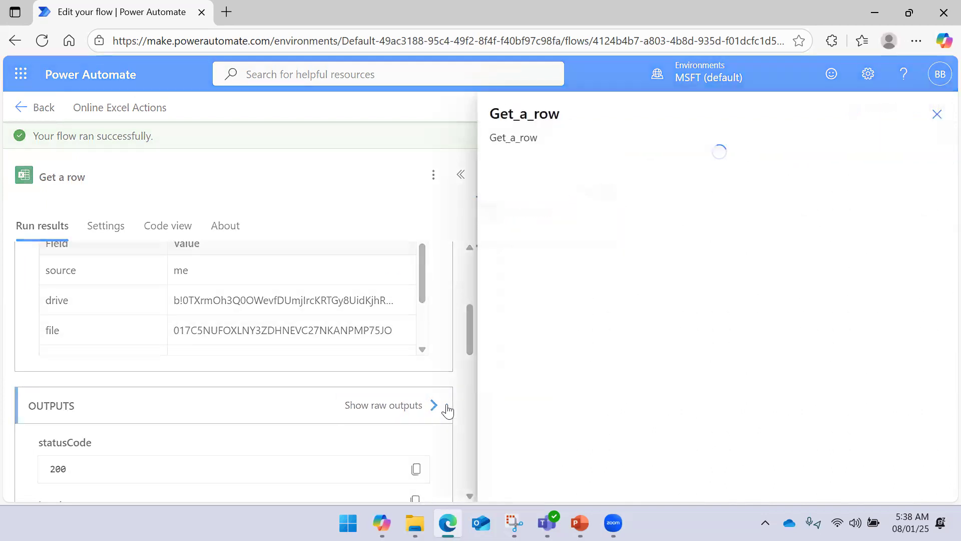
{"action": "scroll", "coordinate": [597, 313], "scroll_direction": "down", "scroll_amount": 3}
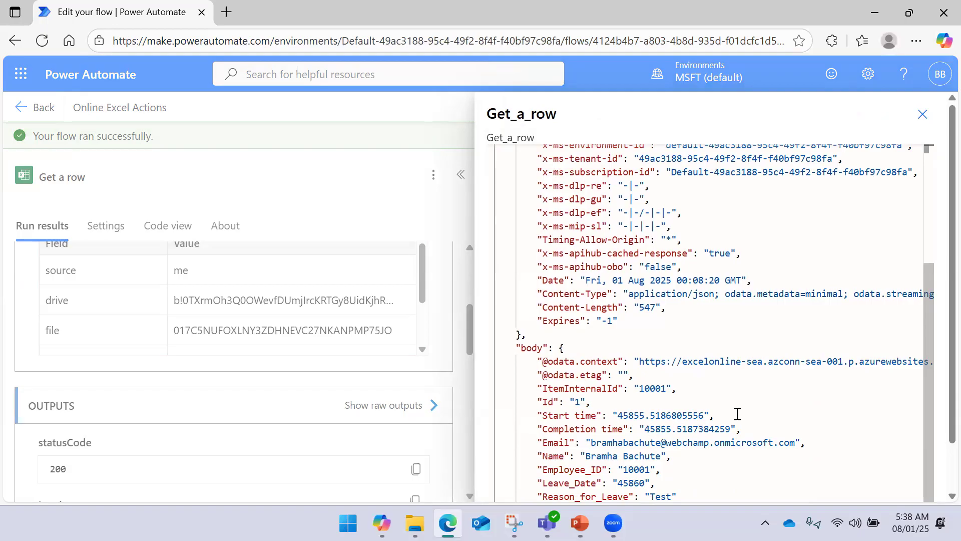
{"action": "left_click", "coordinate": [923, 114]}
{"action": "left_click_drag", "start_coordinate": [665, 296], "coordinate": [764, 300]}
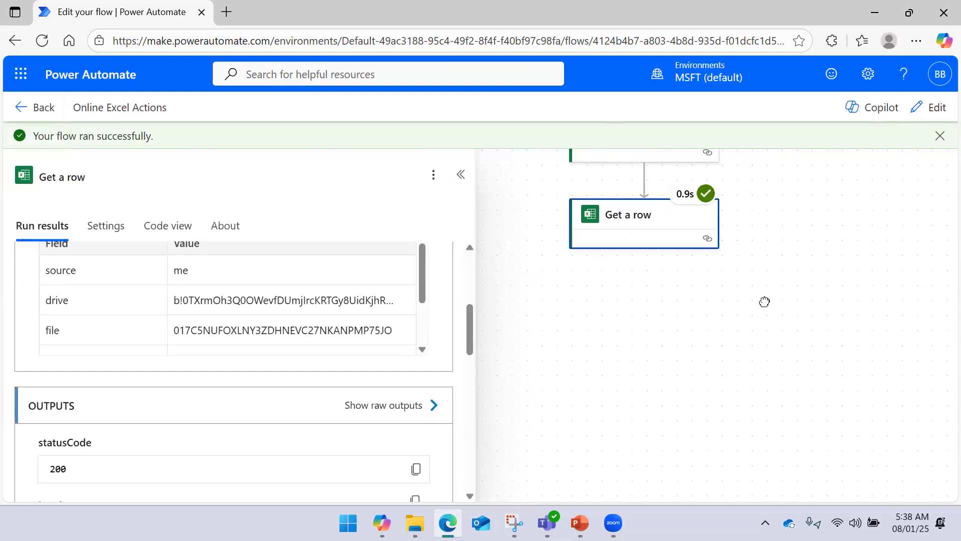
{"action": "left_click", "coordinate": [461, 175]}
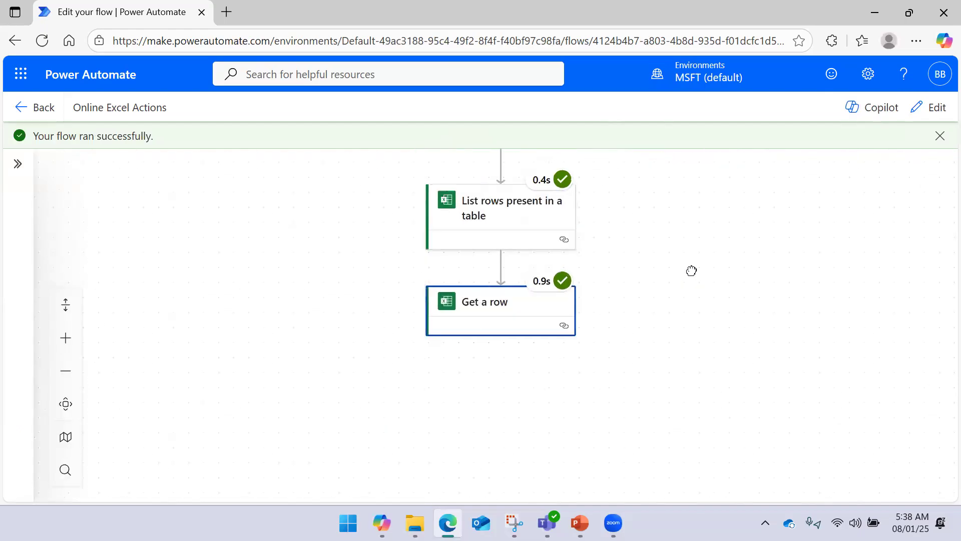
Return the flow to editing and add the Excel Online (Business) action Get worksheets after Get a row.
{"action": "left_click", "coordinate": [554, 269]}
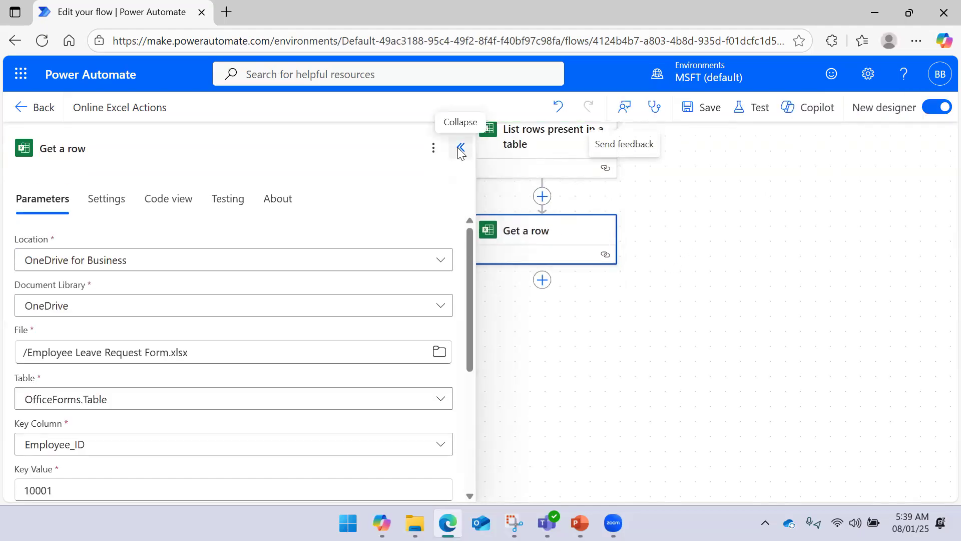
{"action": "left_click", "coordinate": [460, 148]}
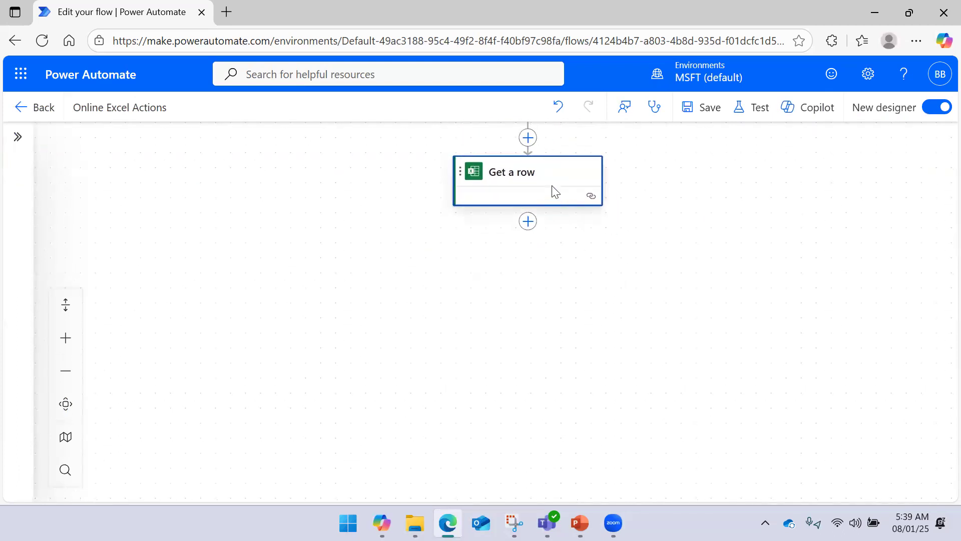
{"action": "left_click", "coordinate": [528, 221]}
{"action": "scroll", "coordinate": [260, 341], "scroll_direction": "down", "scroll_amount": 5}
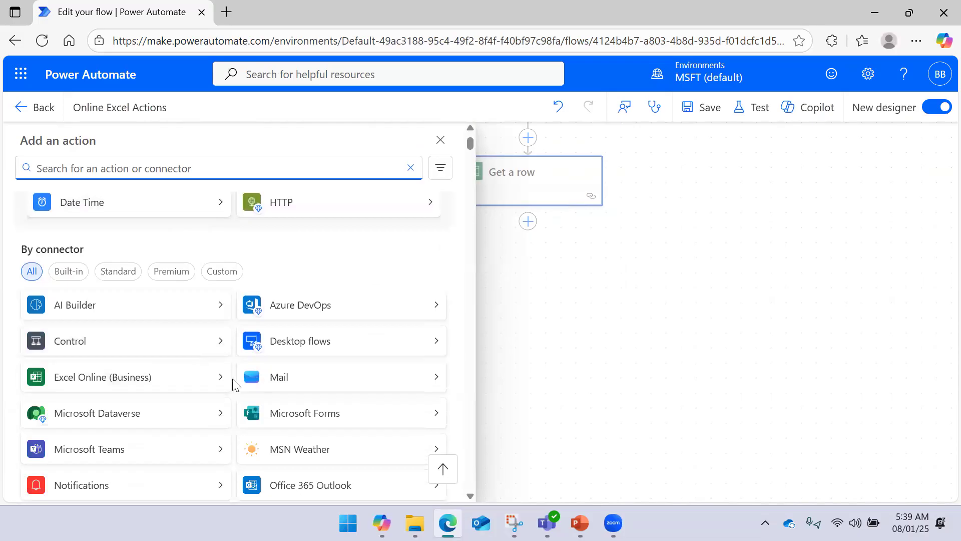
{"action": "left_click", "coordinate": [223, 384]}
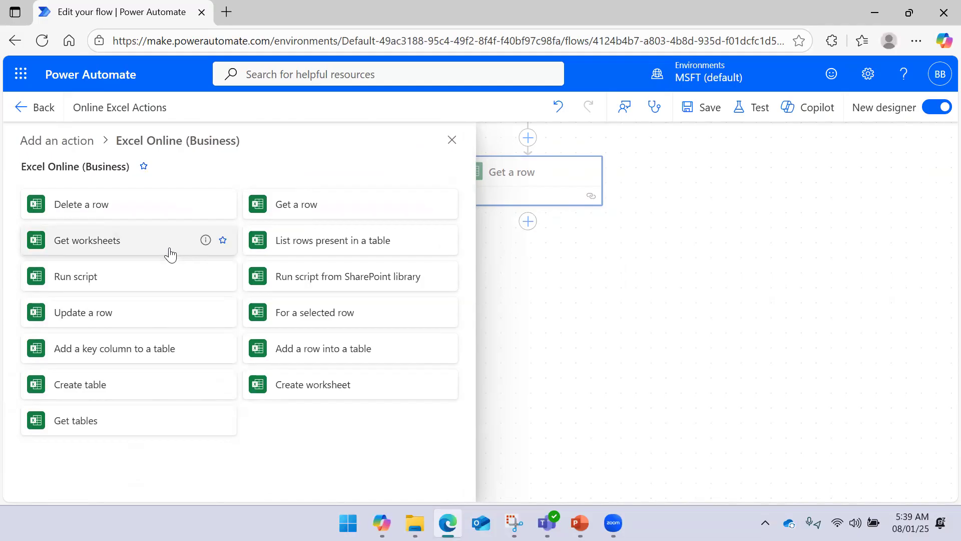
{"action": "mouse_move", "coordinate": [206, 247]}
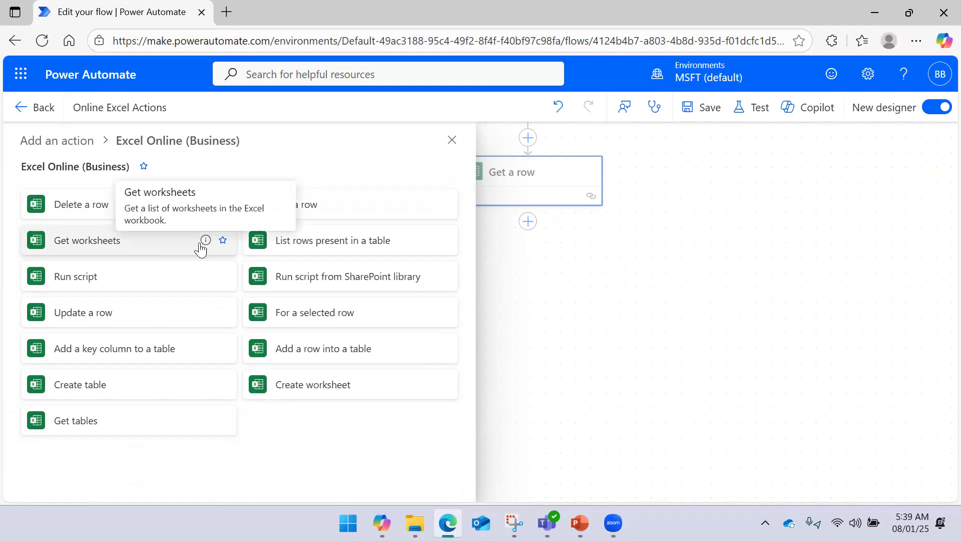
{"action": "left_click", "coordinate": [156, 251]}
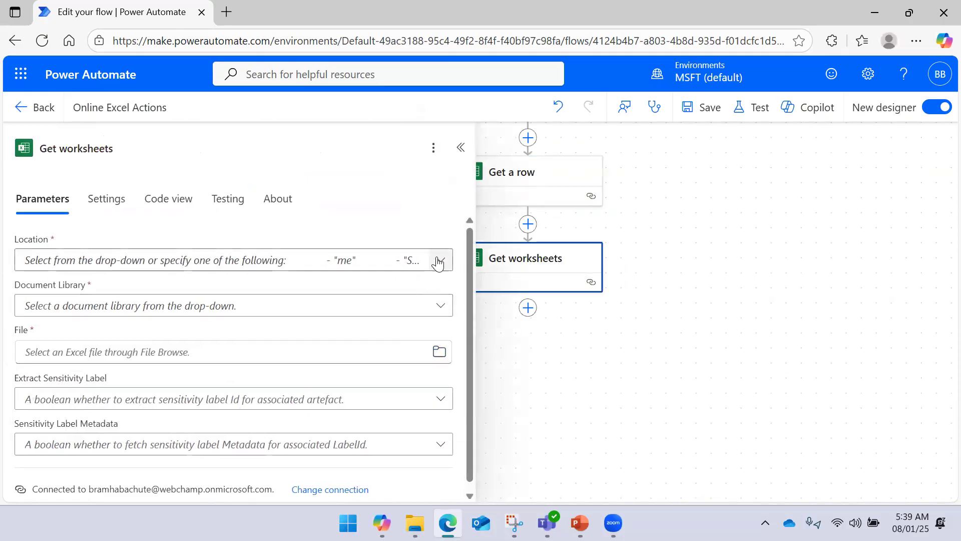
Point Get worksheets to OneDrive for Business, library OneDrive, file Employee Leave Request Form.xlsx, and save the flow.
{"action": "left_click", "coordinate": [439, 260]}
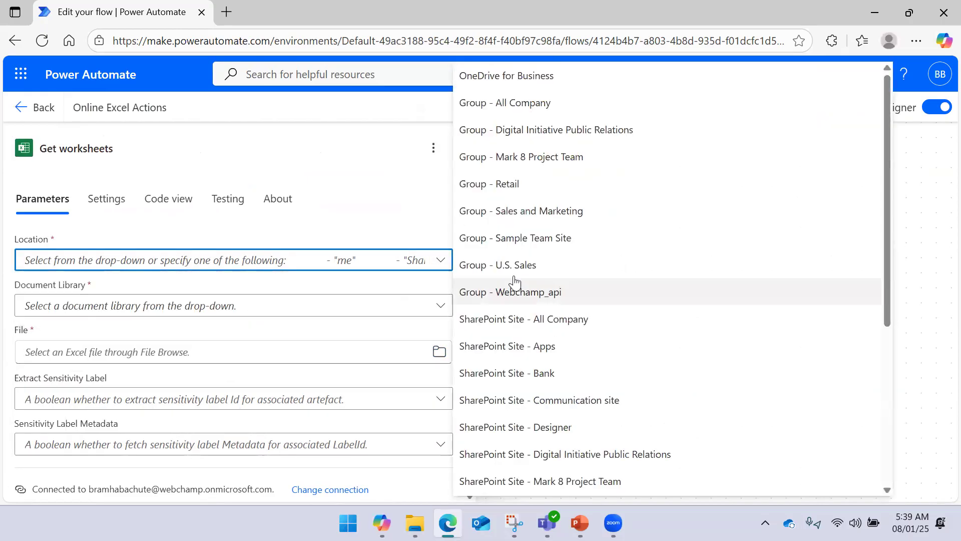
{"action": "left_click", "coordinate": [554, 87]}
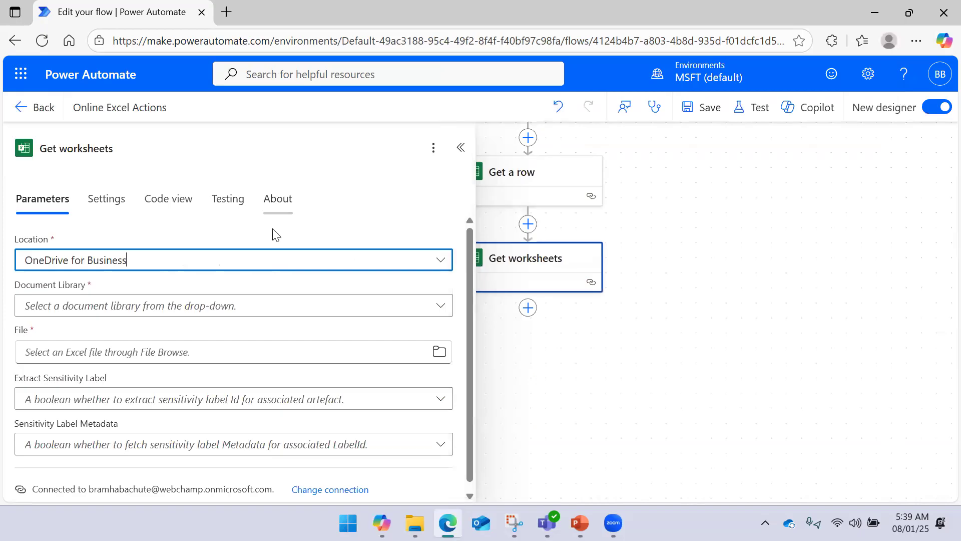
{"action": "left_click", "coordinate": [230, 307]}
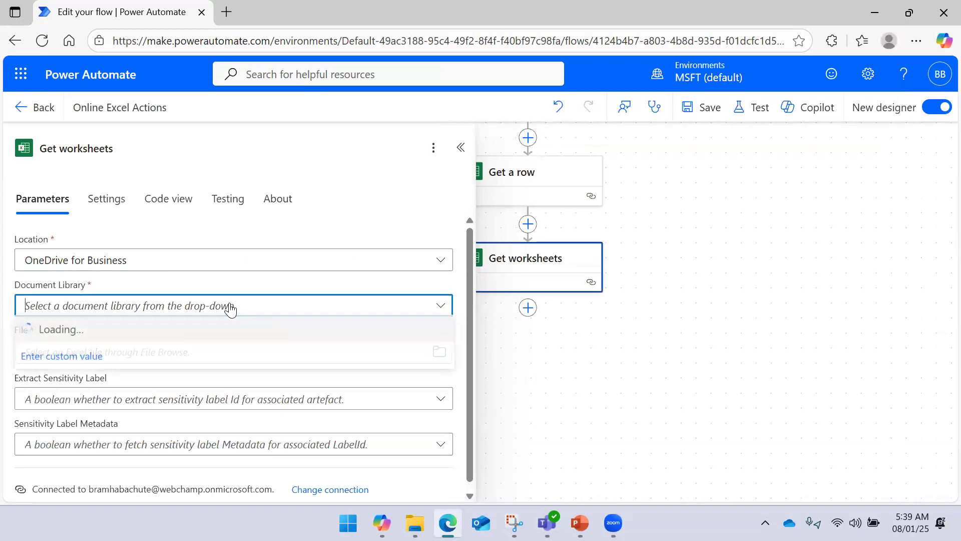
{"action": "left_click", "coordinate": [161, 336]}
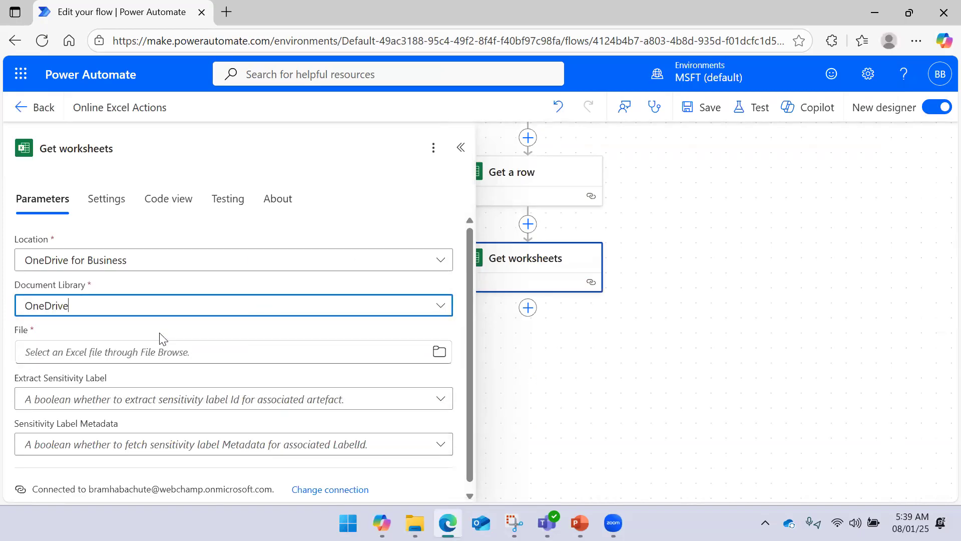
{"action": "left_click", "coordinate": [439, 351]}
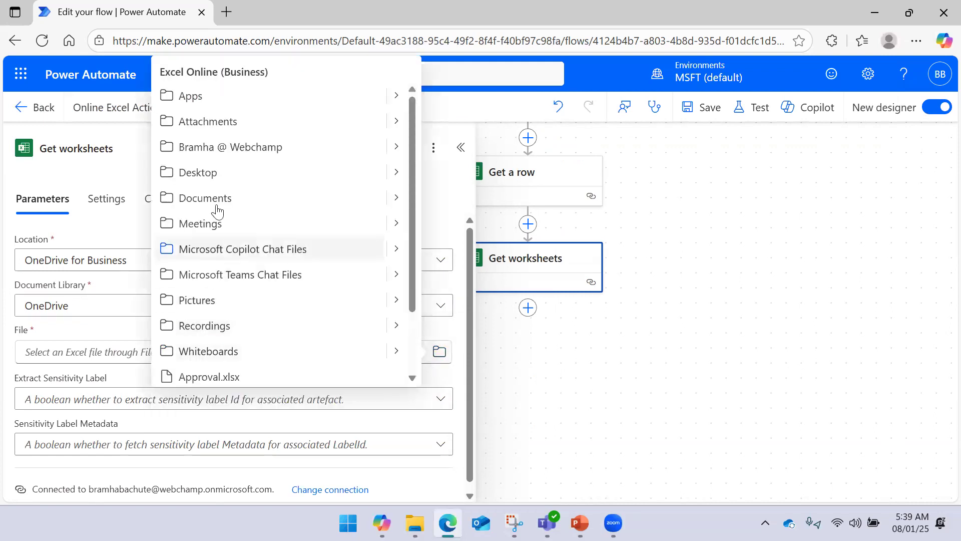
{"action": "scroll", "coordinate": [260, 212], "scroll_direction": "down", "scroll_amount": 2}
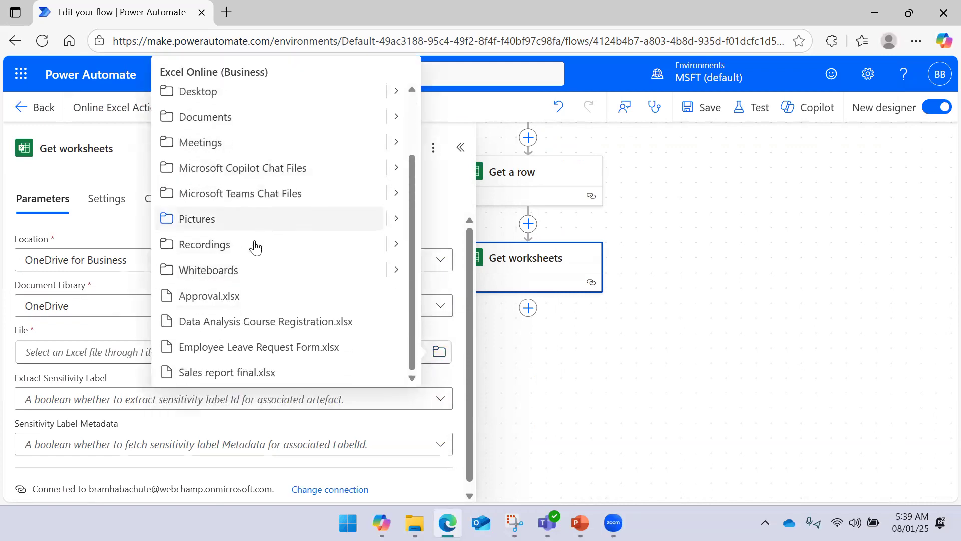
{"action": "left_click", "coordinate": [250, 349]}
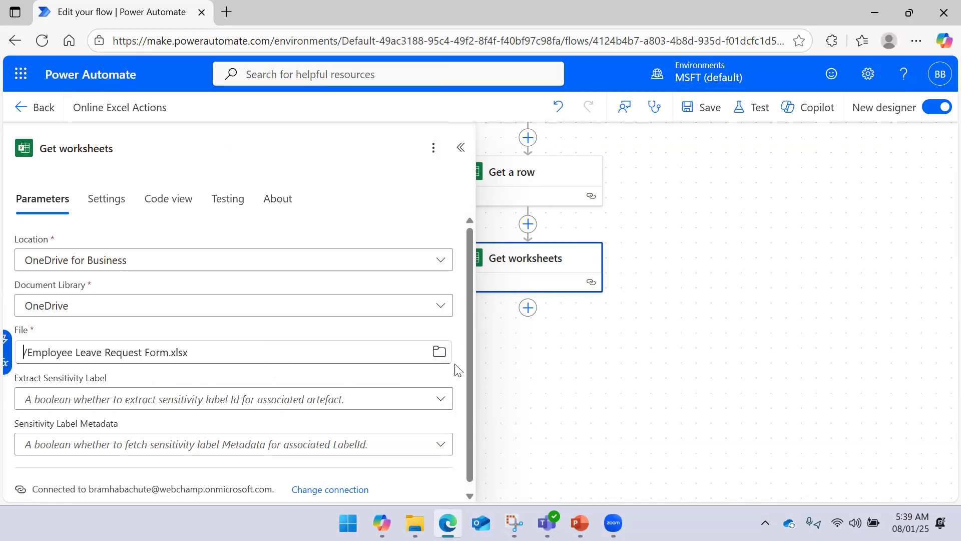
{"action": "left_click", "coordinate": [461, 147]}
{"action": "left_click", "coordinate": [703, 119]}
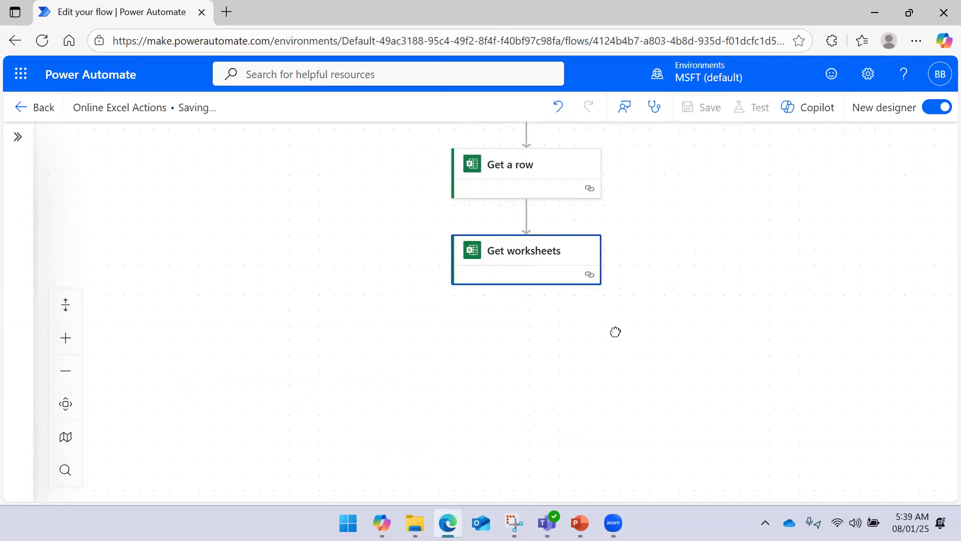
Open the Employee Leave Request Form workbook from the OneDrive folder in Excel and rename Sheet1 to Webchamp.
{"action": "mouse_move", "coordinate": [415, 523]}
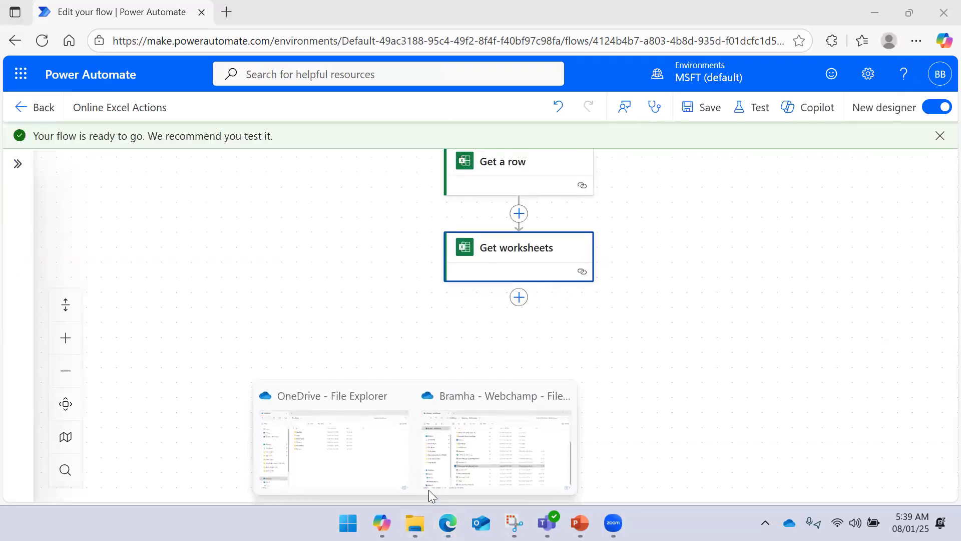
{"action": "left_click", "coordinate": [479, 452]}
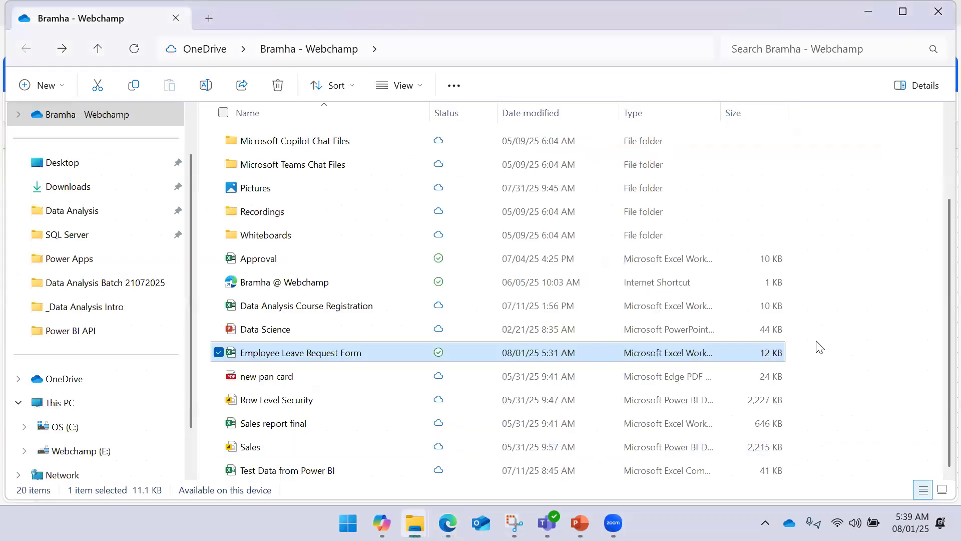
{"action": "double_click", "coordinate": [438, 355]}
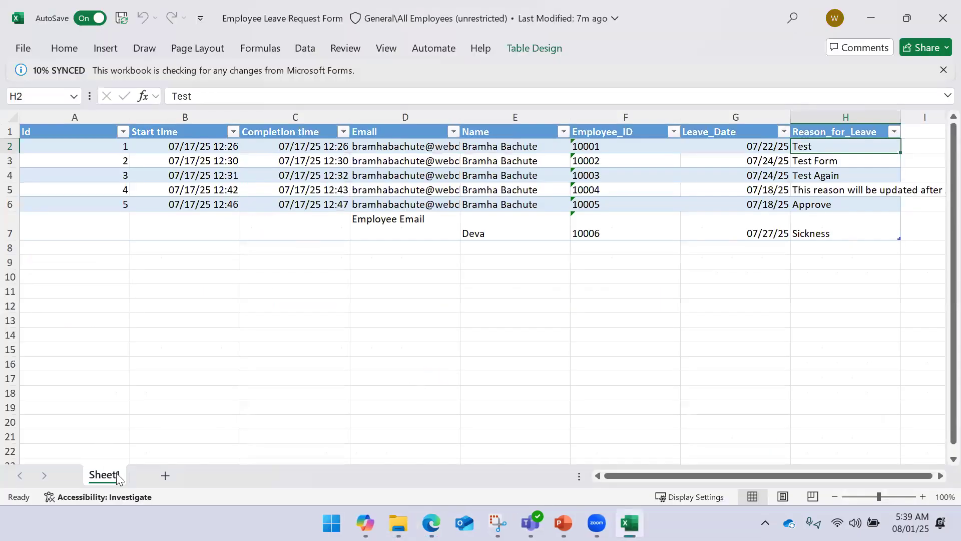
{"action": "left_click", "coordinate": [135, 421]}
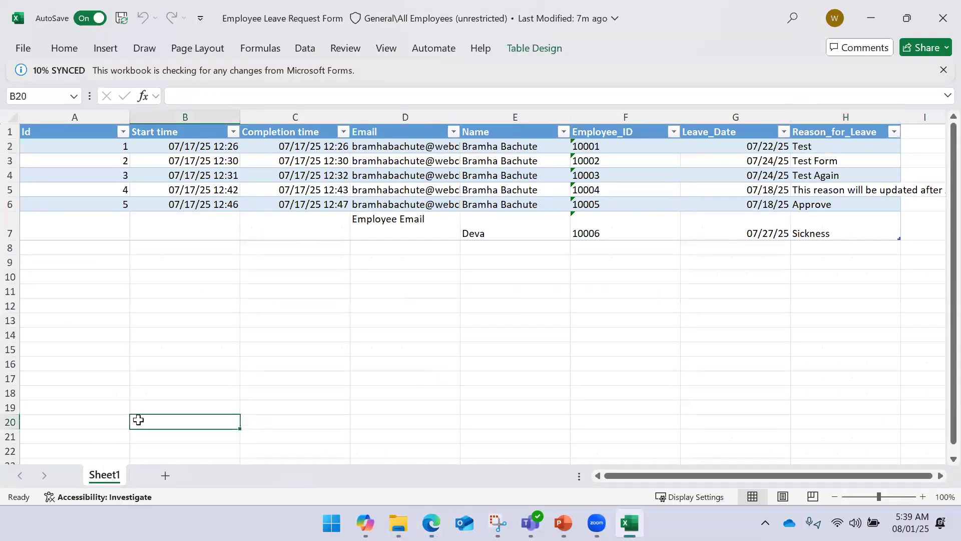
{"action": "double_click", "coordinate": [106, 474]}
{"action": "type", "text": "Webchamp"}
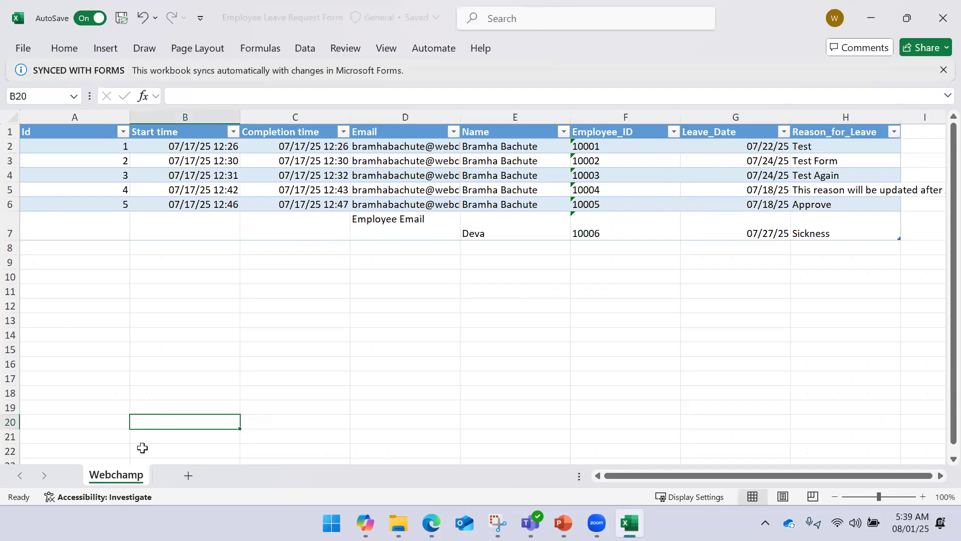
Add a second worksheet named Youtube to the workbook and close it.
{"action": "left_click", "coordinate": [189, 475]}
{"action": "double_click", "coordinate": [186, 471]}
{"action": "type", "text": "Youtu"}
{"action": "key", "text": "BackSpace"}
{"action": "key", "text": "BackSpace"}
{"action": "type", "text": "outube"}
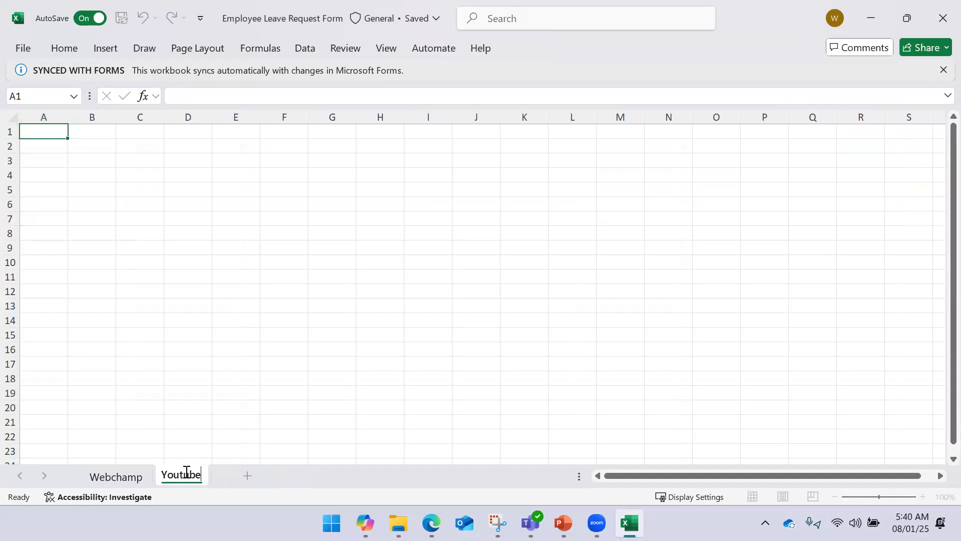
{"action": "key", "text": "Return"}
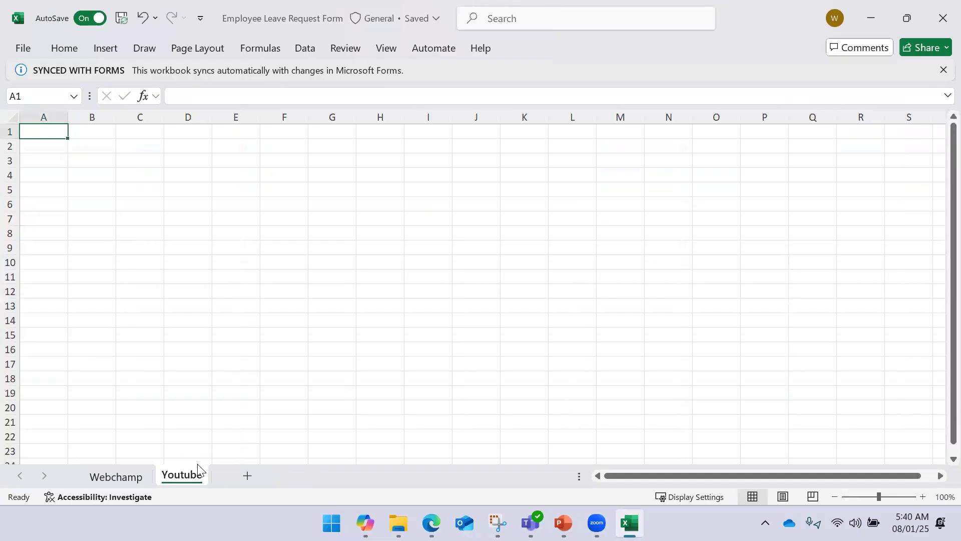
{"action": "left_click", "coordinate": [931, 31]}
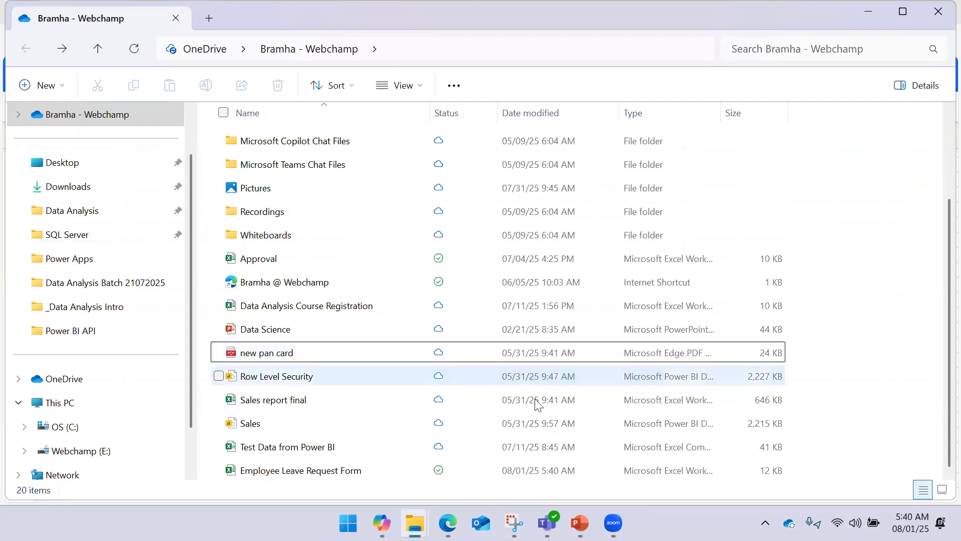
Switch back to Power Automate and run the flow with the Get worksheets action as a manual test.
{"action": "left_click", "coordinate": [452, 511]}
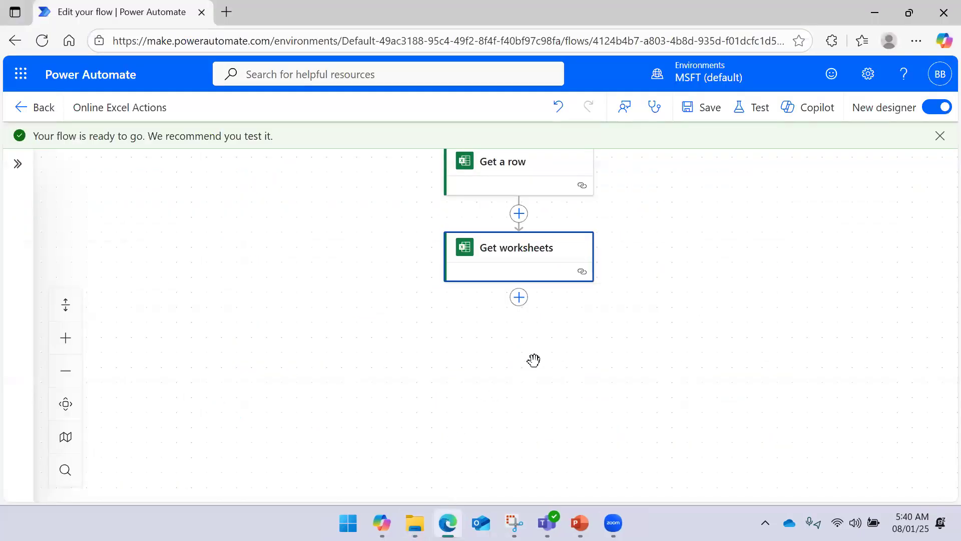
{"action": "left_click", "coordinate": [757, 117]}
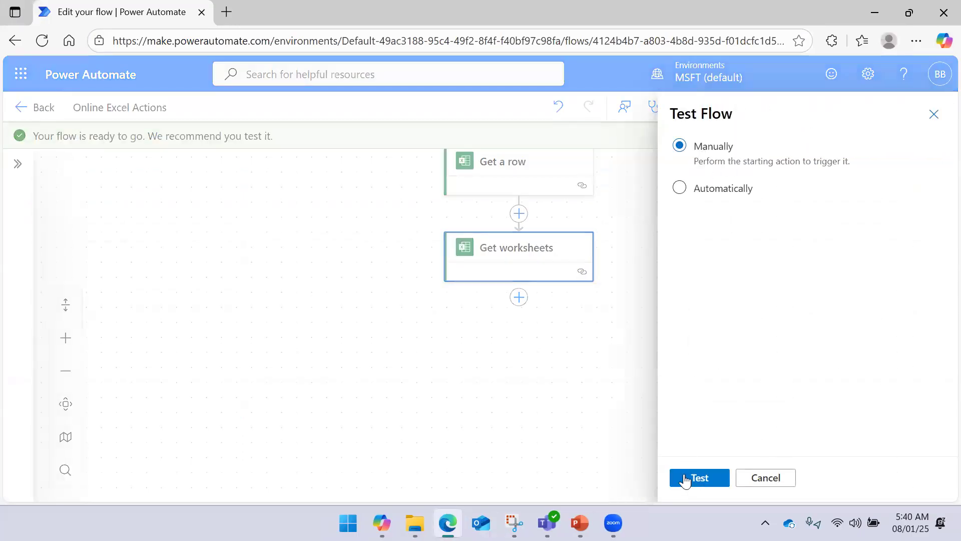
{"action": "left_click", "coordinate": [687, 481]}
{"action": "left_click", "coordinate": [711, 474]}
{"action": "left_click", "coordinate": [705, 468]}
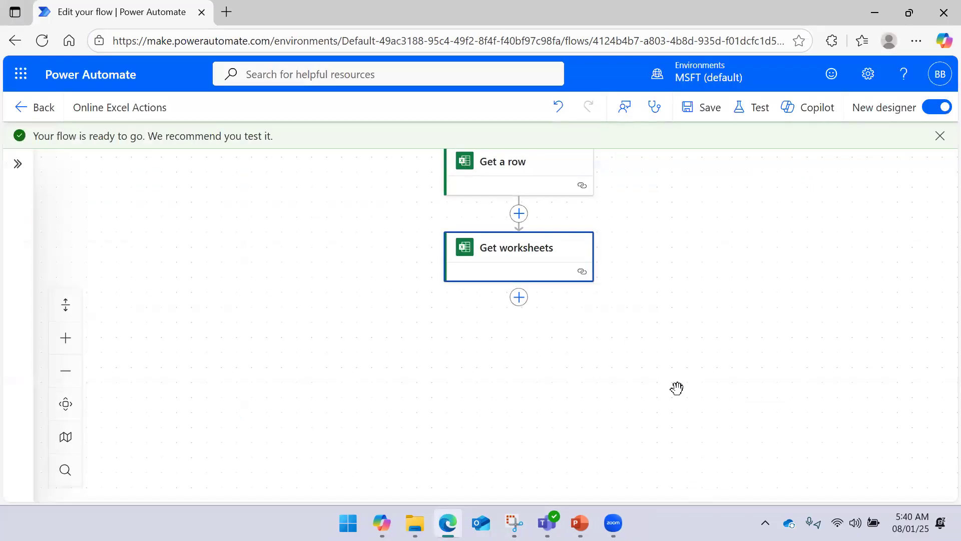
{"action": "left_click_drag", "start_coordinate": [675, 311], "coordinate": [675, 309]}
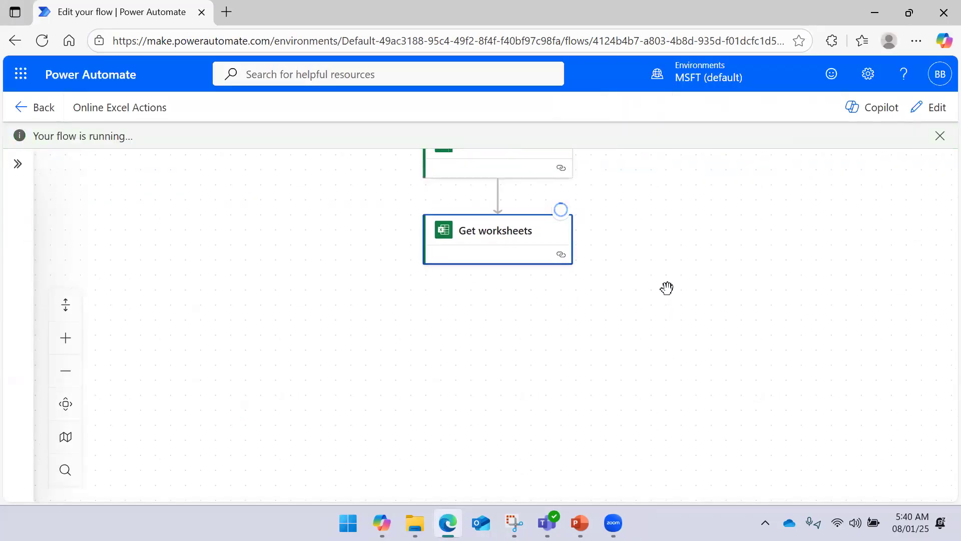
{"action": "scroll", "coordinate": [661, 271], "scroll_direction": "down", "scroll_amount": 1}
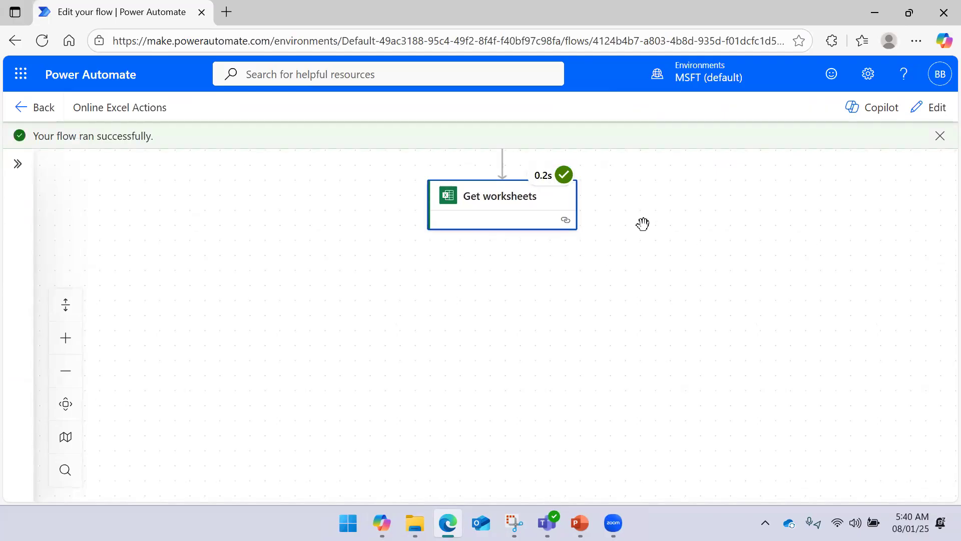
Examine the raw outputs of the Get worksheets run for each worksheet's name and visibility.
{"action": "left_click", "coordinate": [489, 207]}
{"action": "scroll", "coordinate": [337, 285], "scroll_direction": "down", "scroll_amount": 5}
{"action": "left_click", "coordinate": [432, 397]}
{"action": "scroll", "coordinate": [649, 246], "scroll_direction": "down", "scroll_amount": 5}
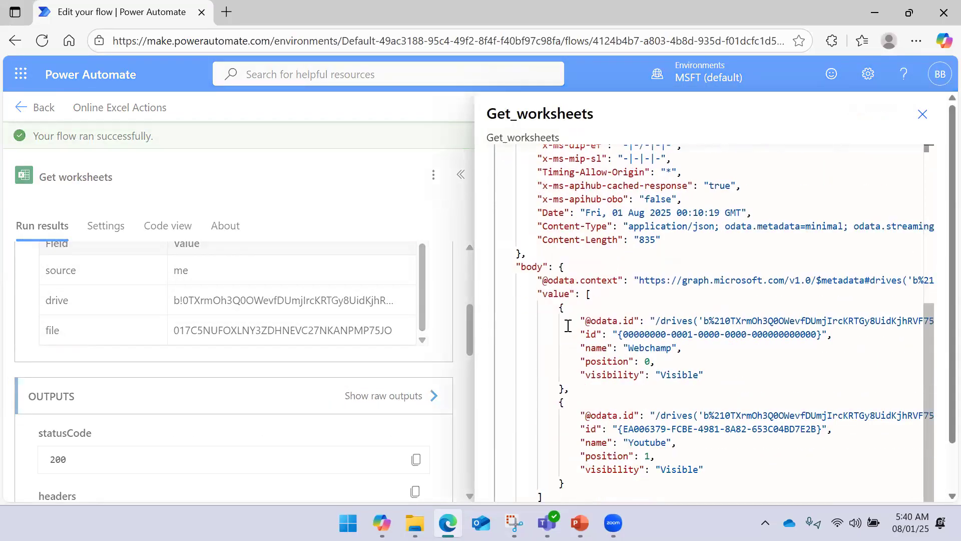
{"action": "left_click_drag", "start_coordinate": [576, 354], "coordinate": [672, 346]}
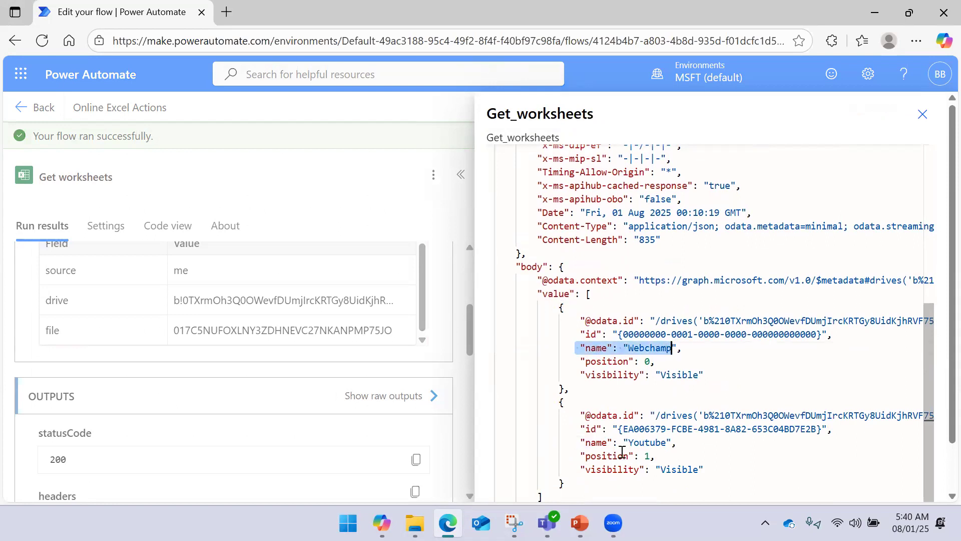
{"action": "left_click_drag", "start_coordinate": [587, 442], "coordinate": [698, 444]}
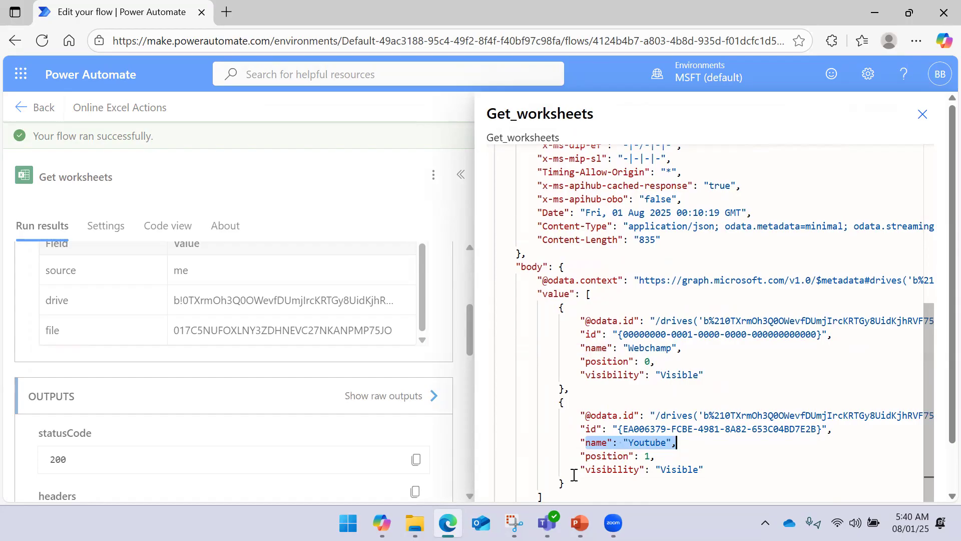
{"action": "left_click_drag", "start_coordinate": [574, 471], "coordinate": [718, 466]}
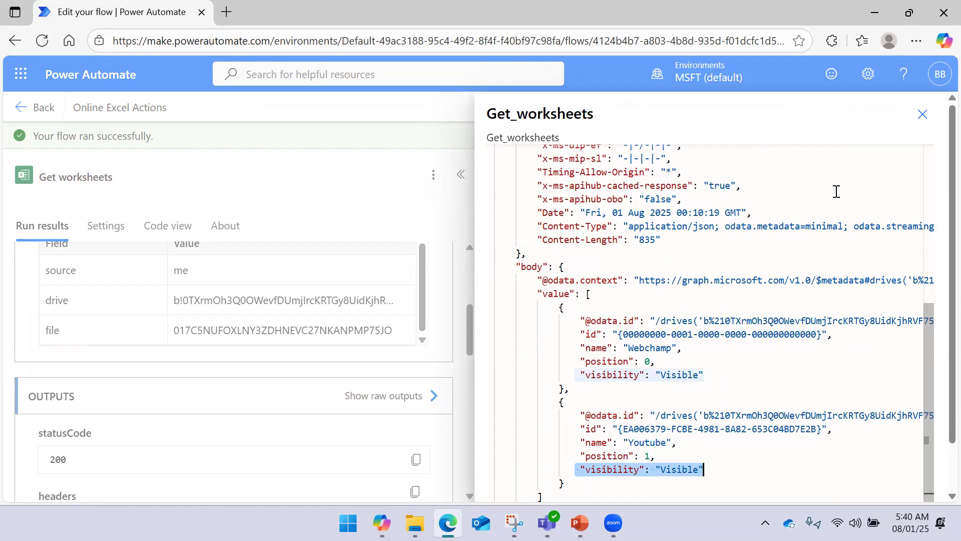
{"action": "left_click", "coordinate": [922, 114]}
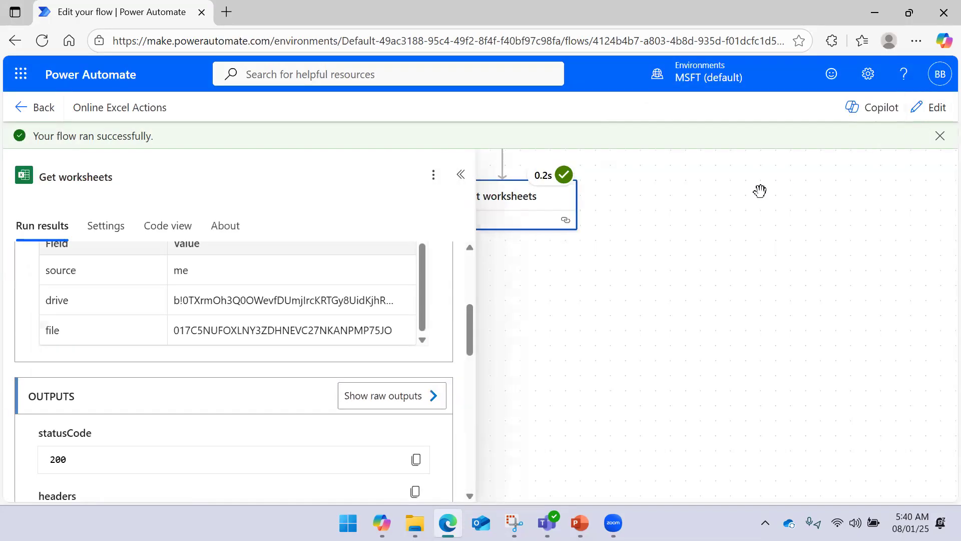
{"action": "left_click", "coordinate": [461, 175]}
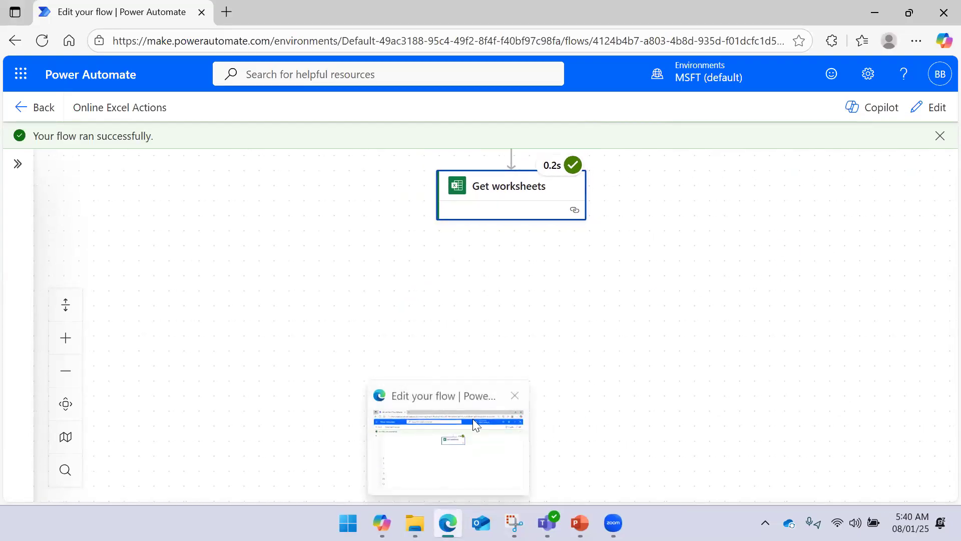
Return the flow to editing and add the Excel Online (Business) action Delete a row after Get worksheets.
{"action": "left_click", "coordinate": [925, 115]}
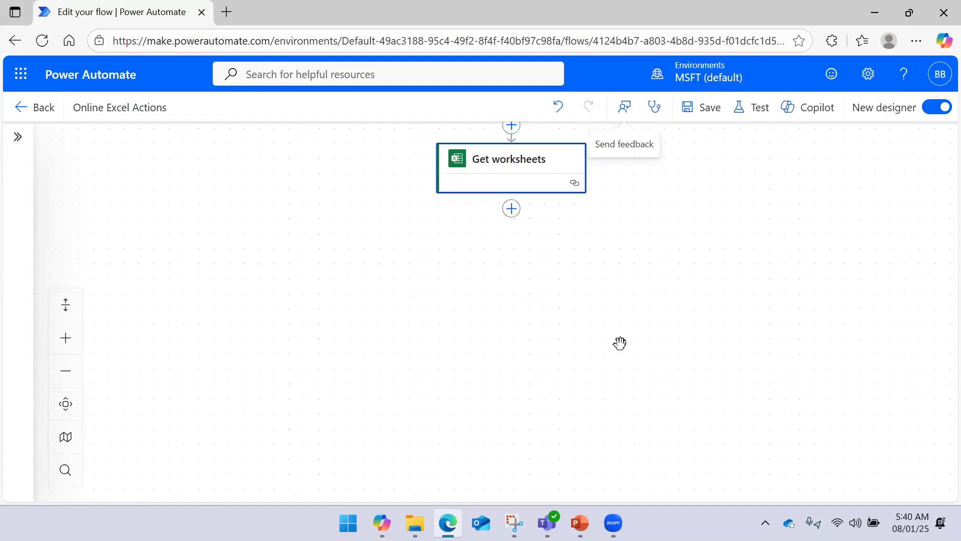
{"action": "left_click", "coordinate": [514, 214]}
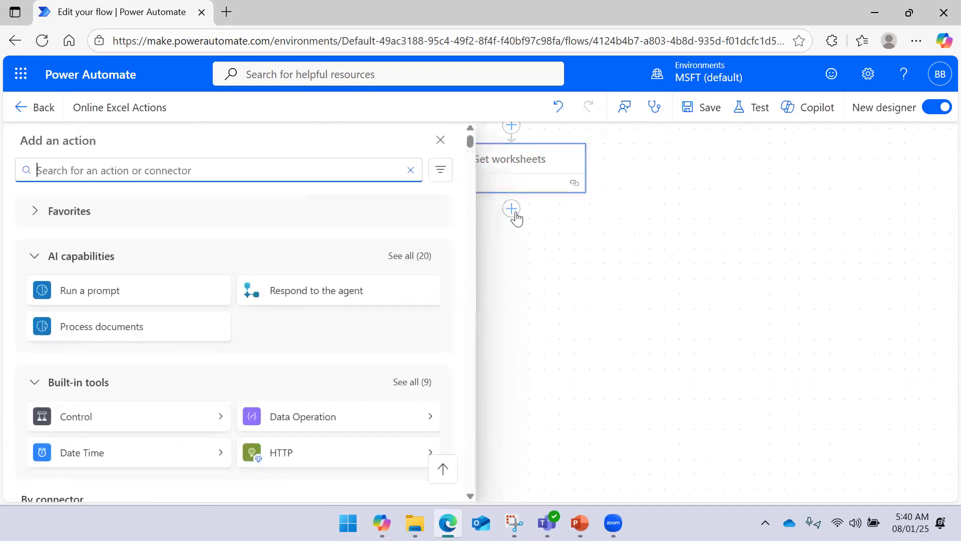
{"action": "scroll", "coordinate": [185, 283], "scroll_direction": "down", "scroll_amount": 2}
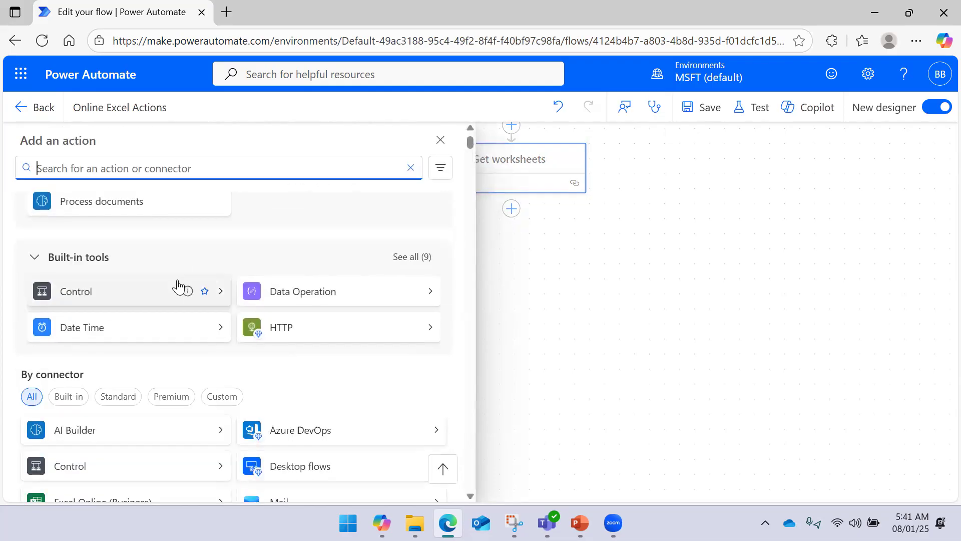
{"action": "scroll", "coordinate": [178, 288], "scroll_direction": "down", "scroll_amount": 2}
{"action": "left_click", "coordinate": [220, 384]}
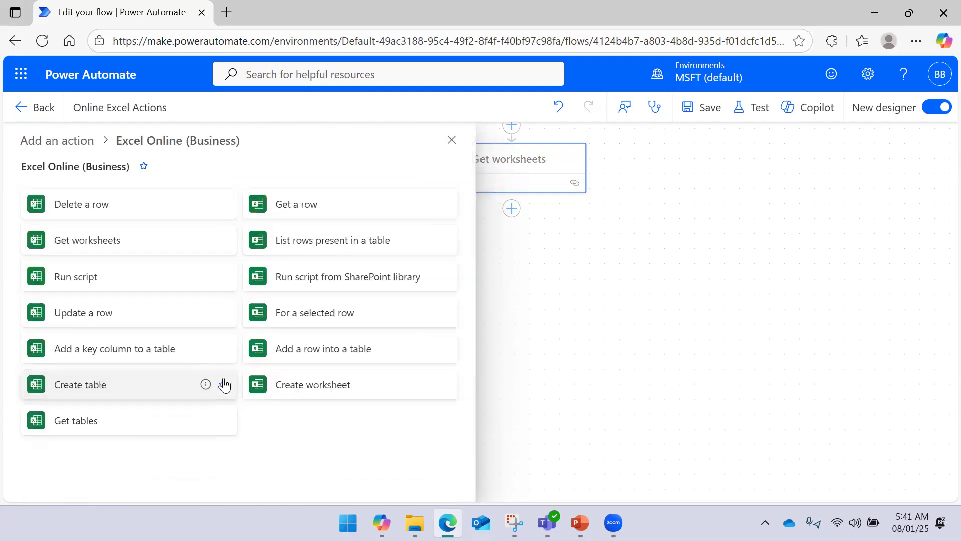
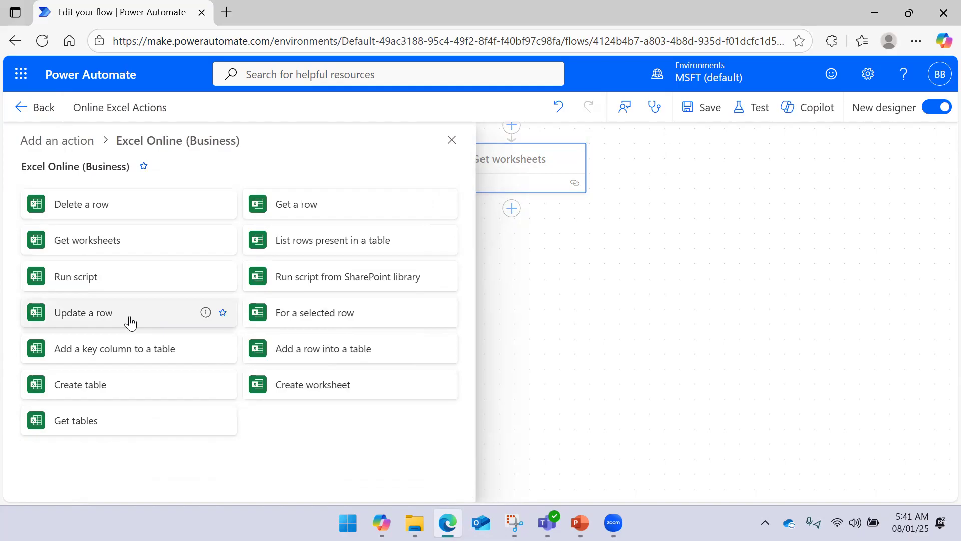
{"action": "mouse_move", "coordinate": [201, 203]}
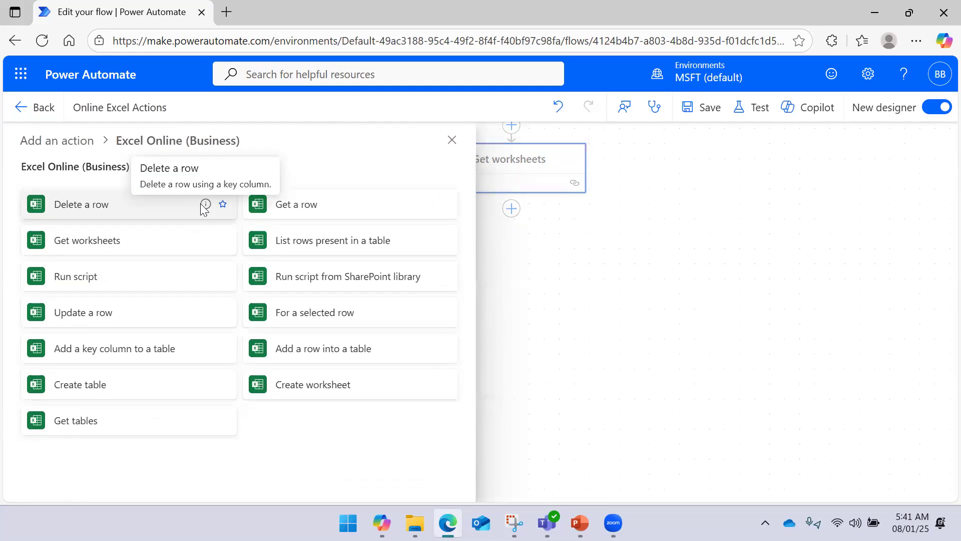
{"action": "left_click", "coordinate": [185, 203]}
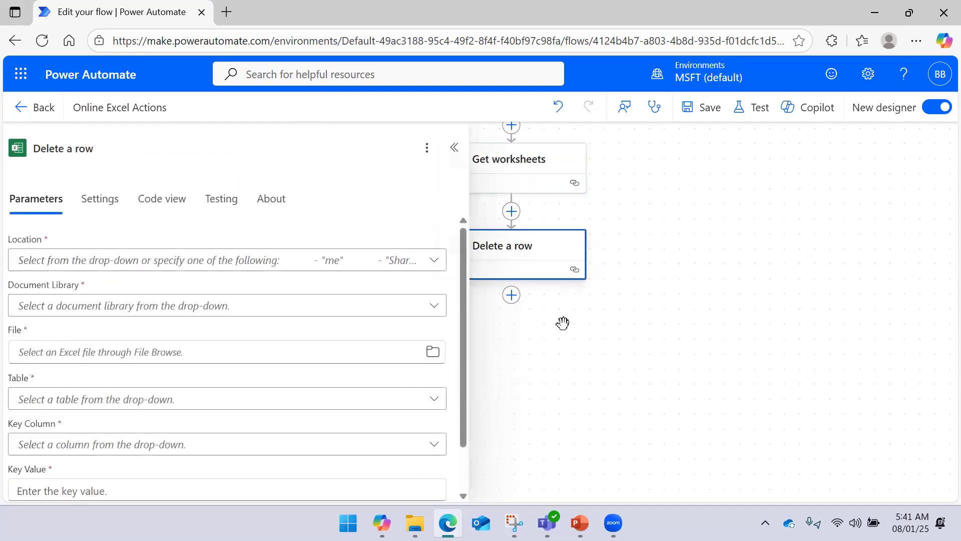
Point Delete a row to OneDrive for Business, document library OneDrive, file Employee Leave Request Form.xlsx.
{"action": "left_click", "coordinate": [442, 265]}
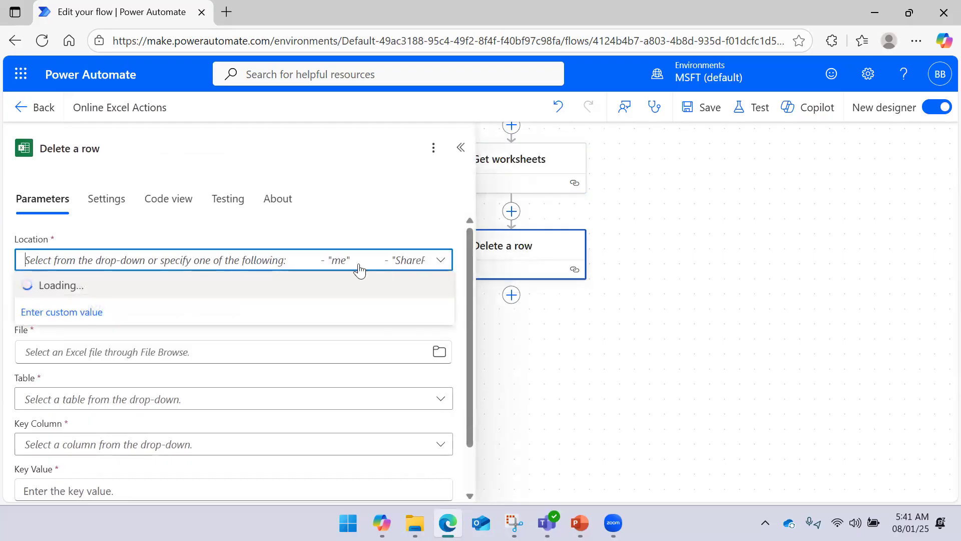
{"action": "left_click", "coordinate": [496, 79]}
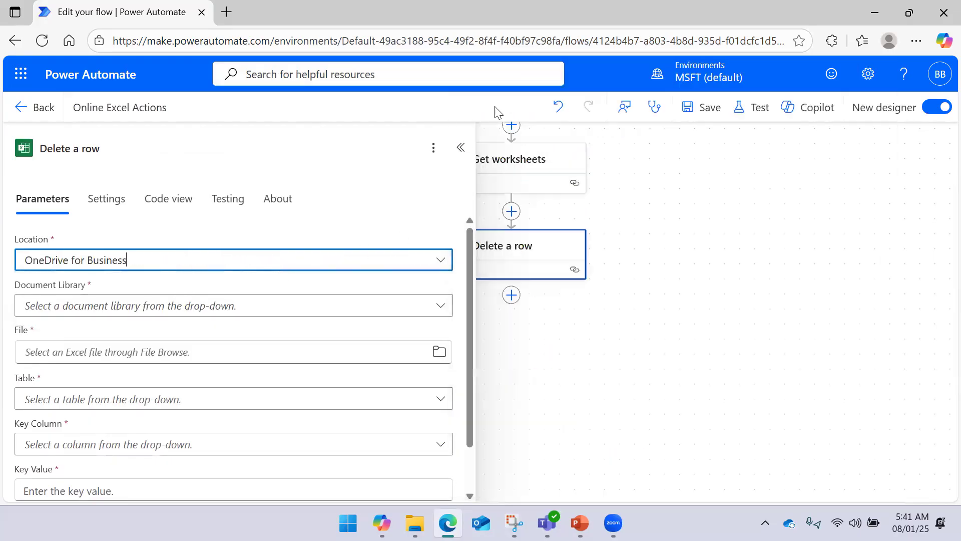
{"action": "left_click", "coordinate": [440, 306]}
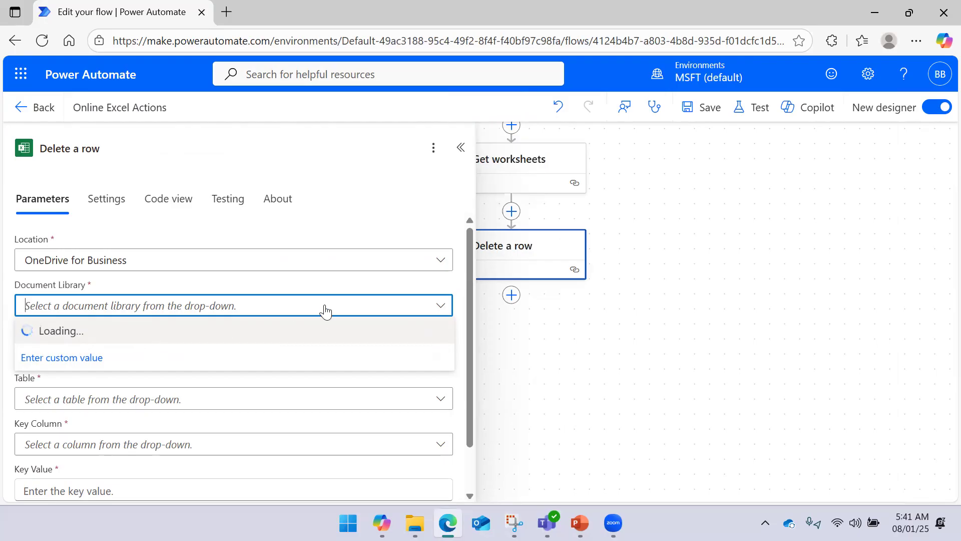
{"action": "left_click_drag", "start_coordinate": [543, 333], "coordinate": [703, 306]}
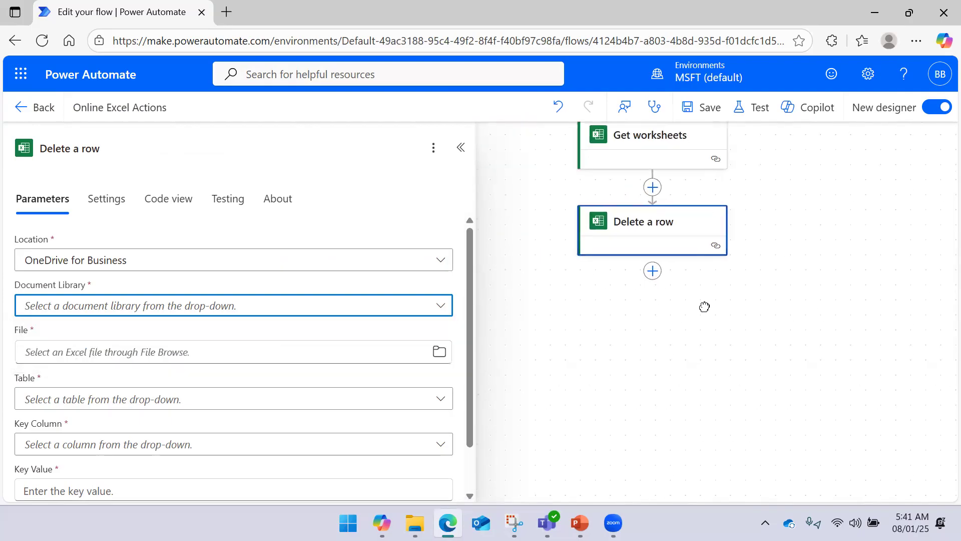
{"action": "left_click", "coordinate": [441, 307]}
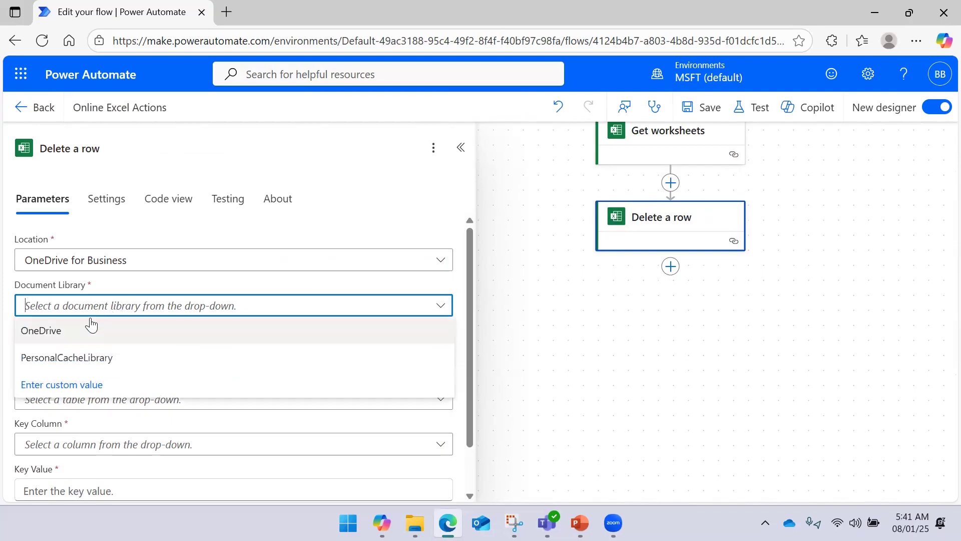
{"action": "left_click", "coordinate": [86, 330]}
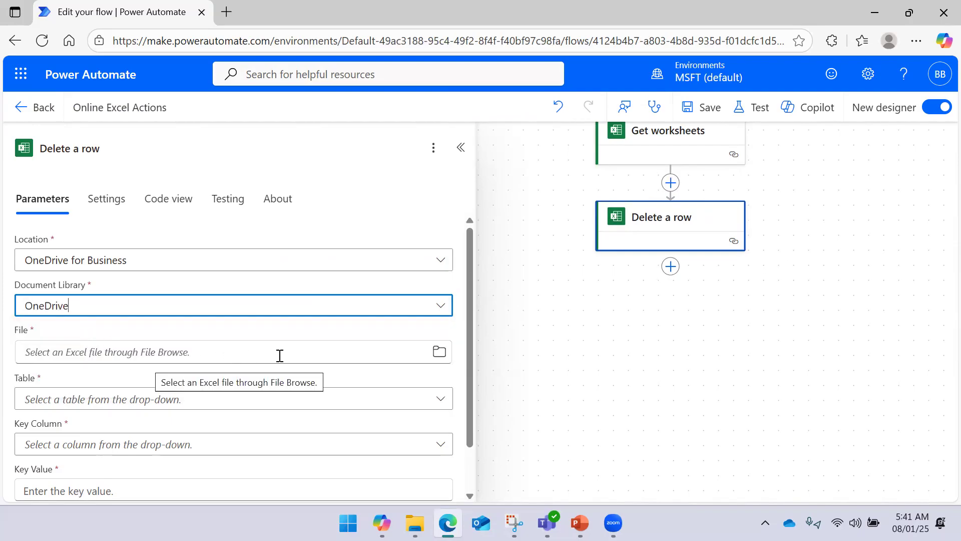
{"action": "left_click", "coordinate": [437, 353]}
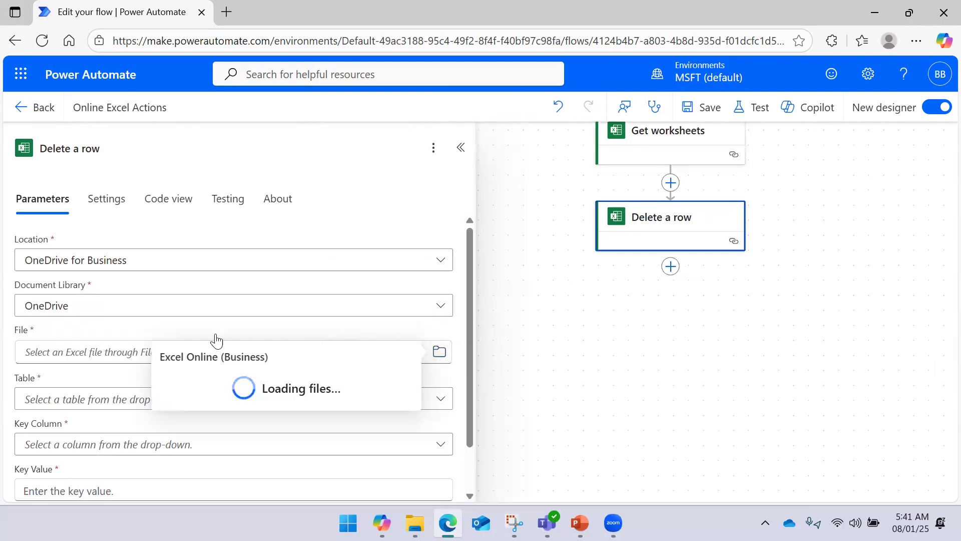
{"action": "scroll", "coordinate": [253, 283], "scroll_direction": "down", "scroll_amount": 2}
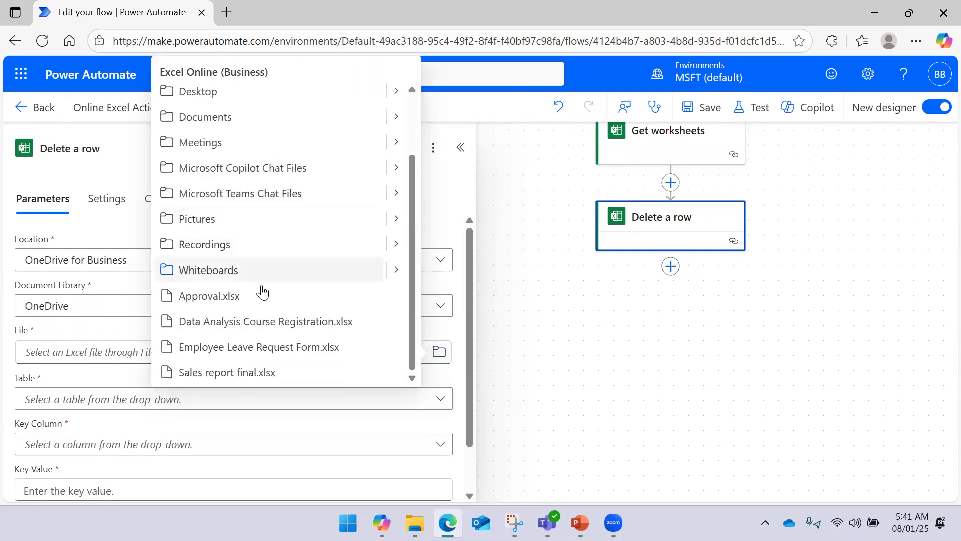
{"action": "left_click", "coordinate": [250, 344]}
{"action": "scroll", "coordinate": [194, 345], "scroll_direction": "down", "scroll_amount": 1}
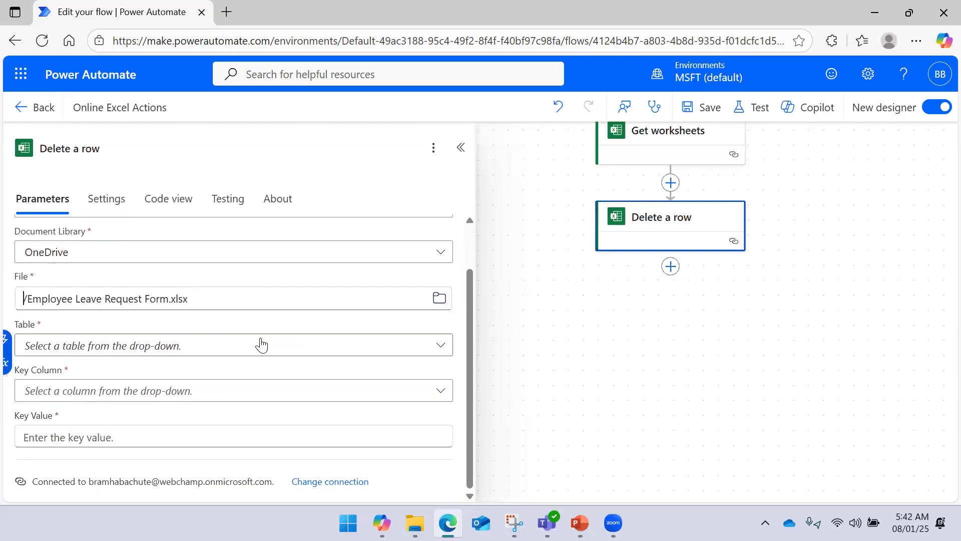
Set Delete a row's table to OfficeForms.Table, key column to Employee_ID and key value to the employee's ID, and save the flow.
{"action": "left_click", "coordinate": [438, 348]}
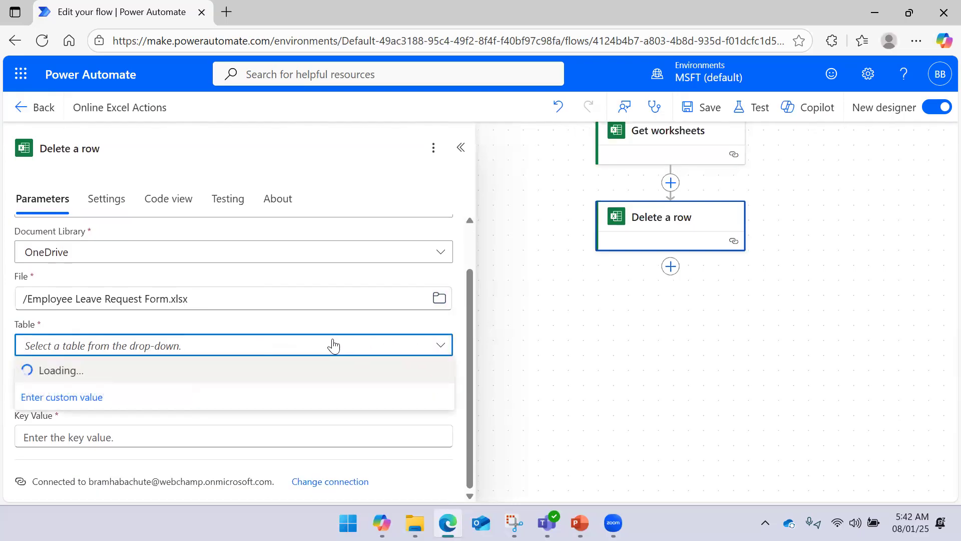
{"action": "left_click", "coordinate": [203, 370]}
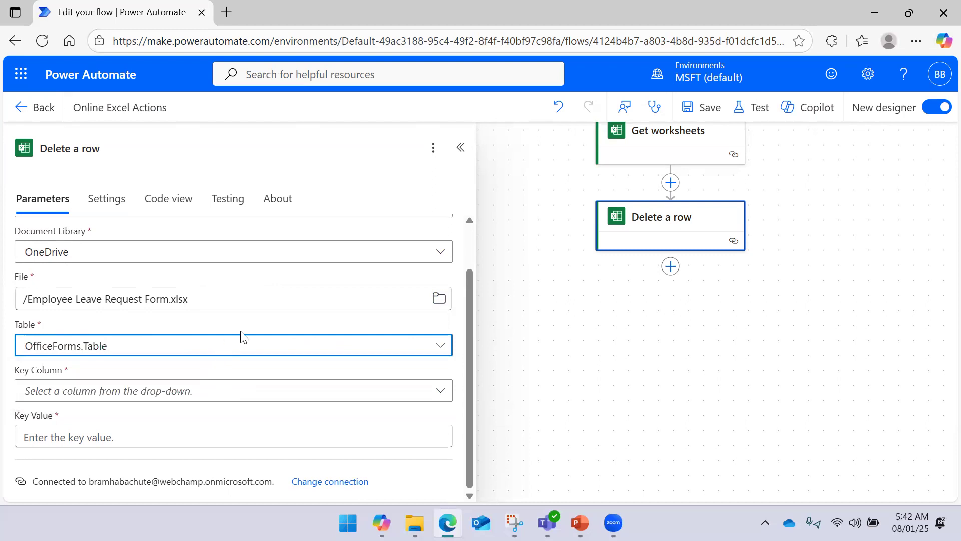
{"action": "left_click", "coordinate": [128, 396]}
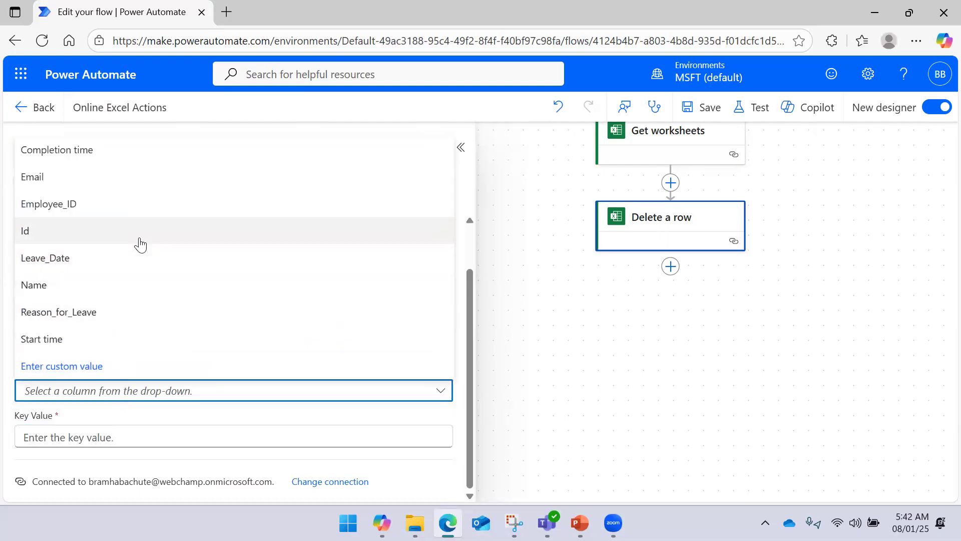
{"action": "left_click", "coordinate": [131, 210]}
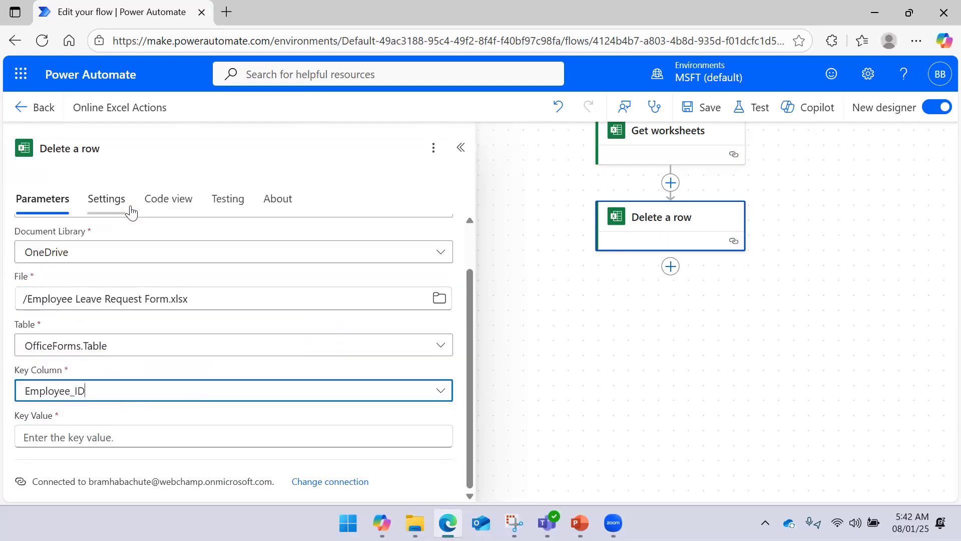
{"action": "left_click", "coordinate": [115, 437]}
{"action": "type", "text": "10006"}
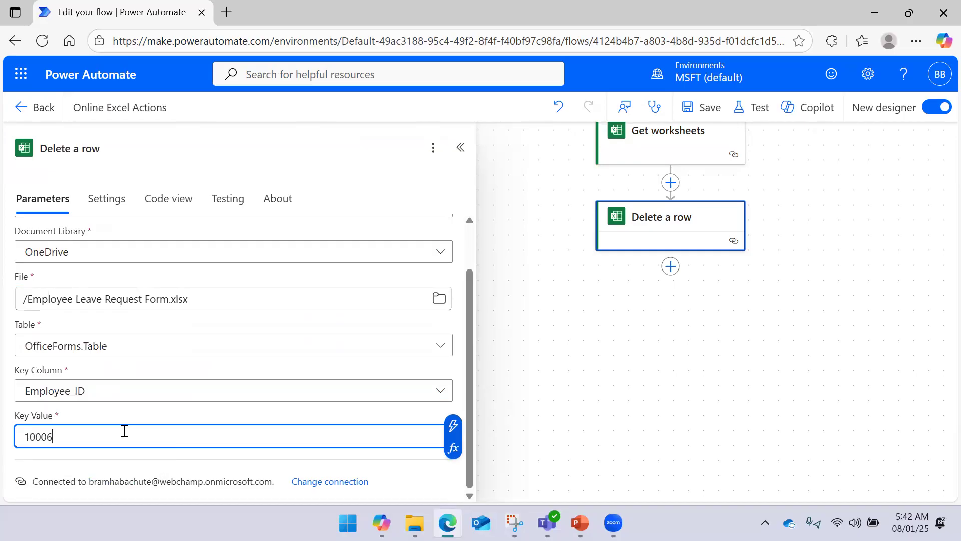
{"action": "left_click", "coordinate": [682, 124]}
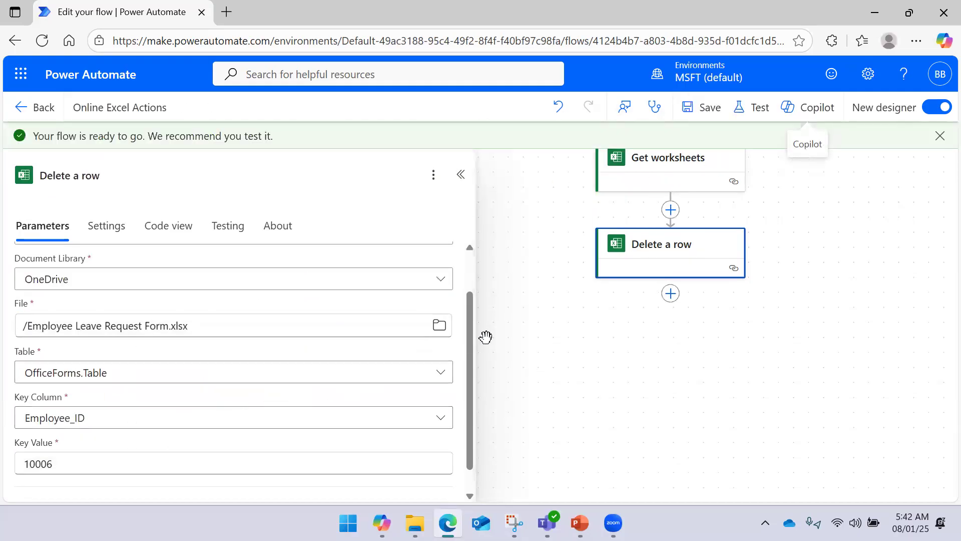
{"action": "left_click", "coordinate": [459, 174]}
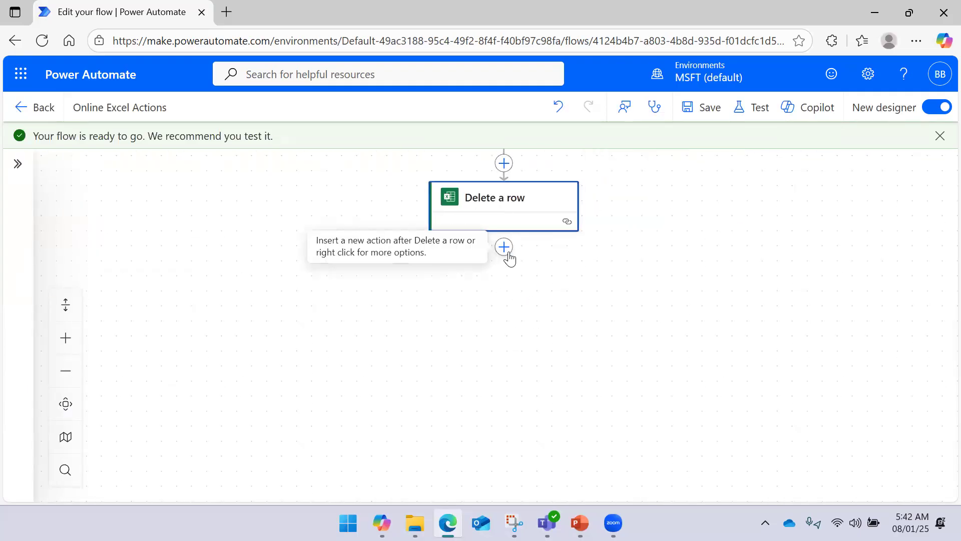
Add the Excel Online (Business) action Update a row after Delete a row.
{"action": "left_click", "coordinate": [504, 247]}
{"action": "scroll", "coordinate": [198, 381], "scroll_direction": "down", "scroll_amount": 3}
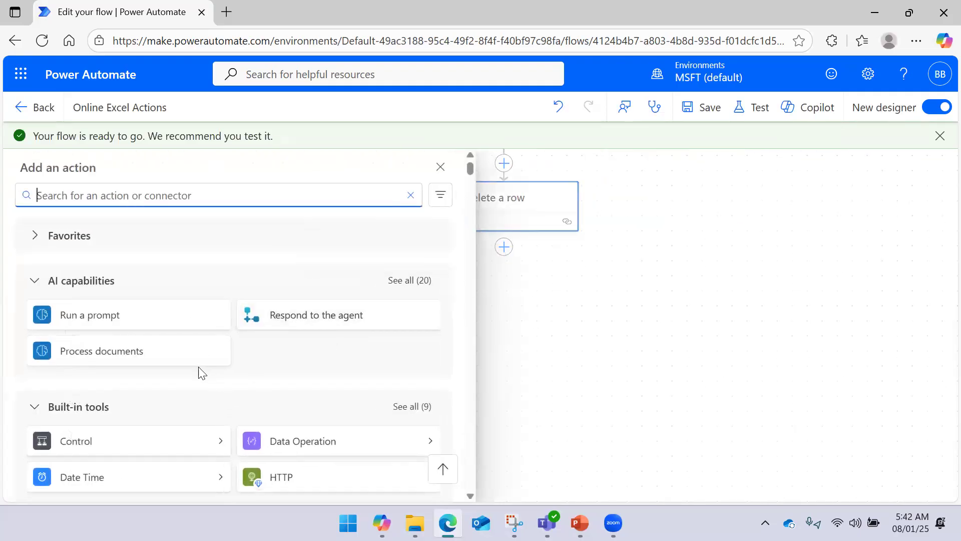
{"action": "scroll", "coordinate": [193, 394], "scroll_direction": "down", "scroll_amount": 2}
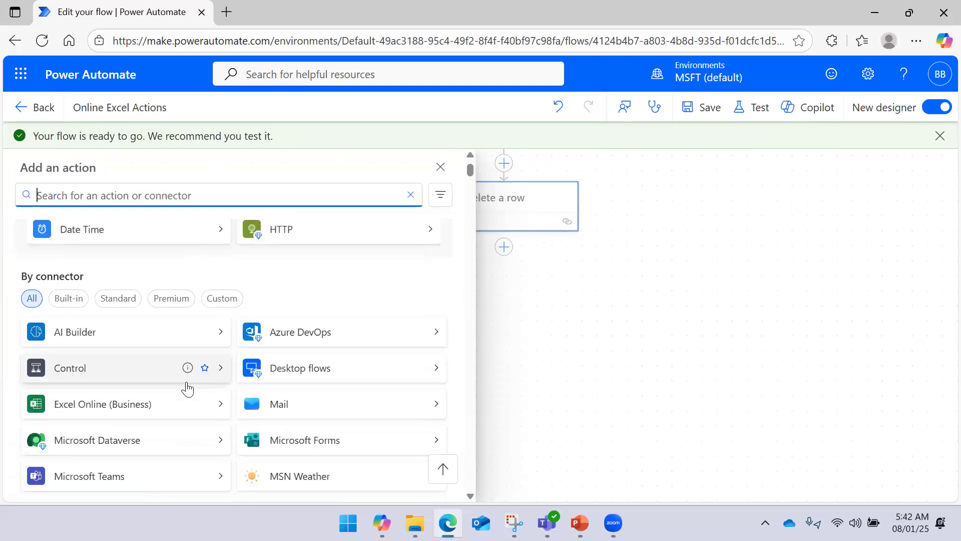
{"action": "left_click", "coordinate": [221, 403]}
{"action": "left_click", "coordinate": [139, 346]}
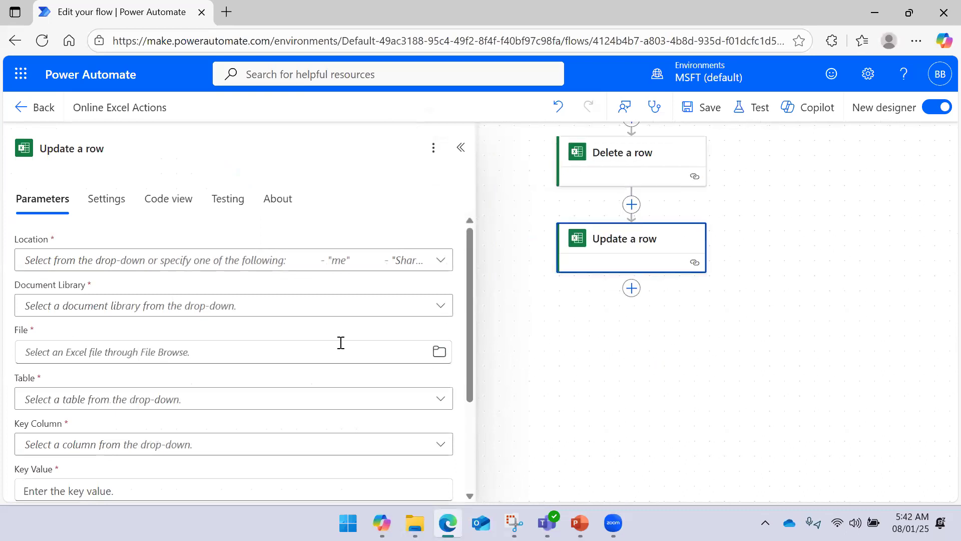
Point Update a row to OneDrive for Business, document library OneDrive, file Employee Leave Request Form.xlsx.
{"action": "left_click", "coordinate": [440, 261]}
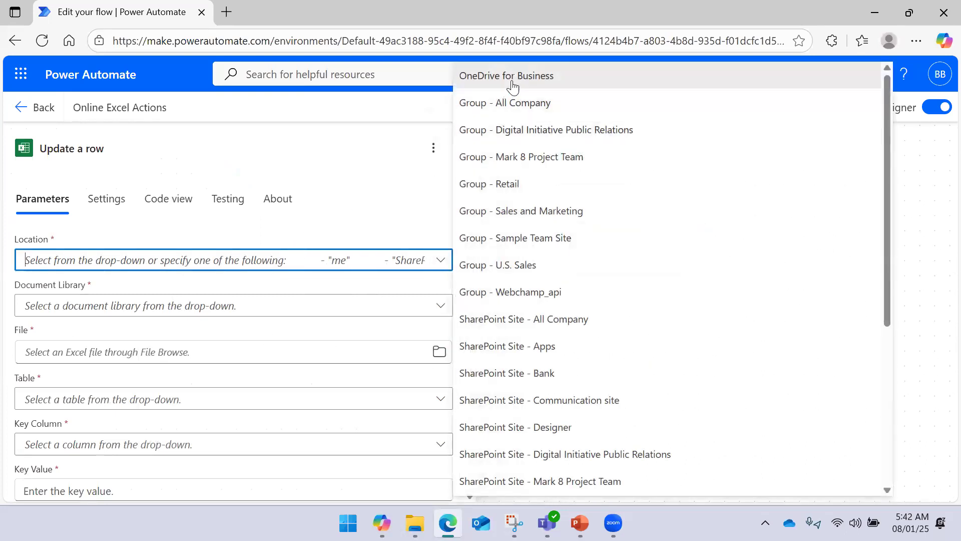
{"action": "left_click", "coordinate": [483, 80]}
{"action": "left_click", "coordinate": [429, 306]}
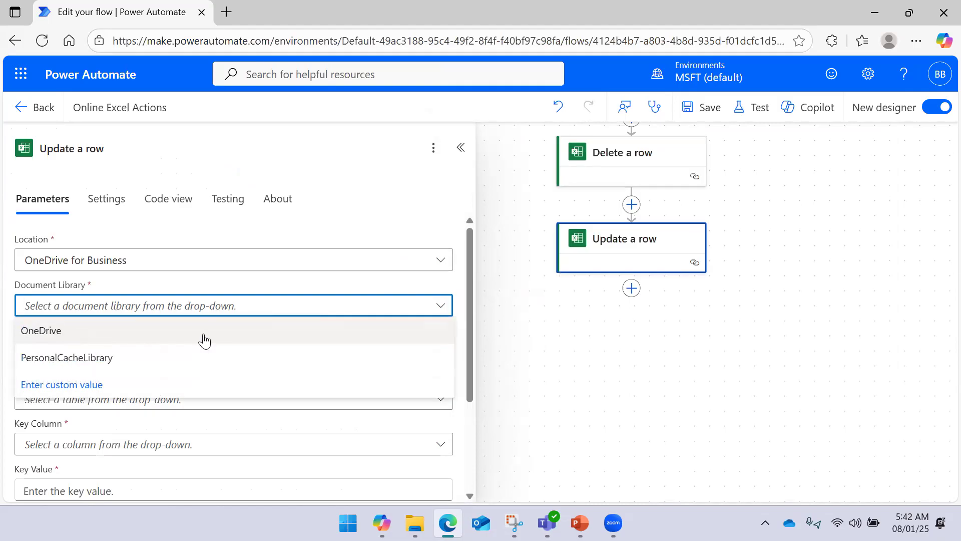
{"action": "left_click", "coordinate": [202, 340]}
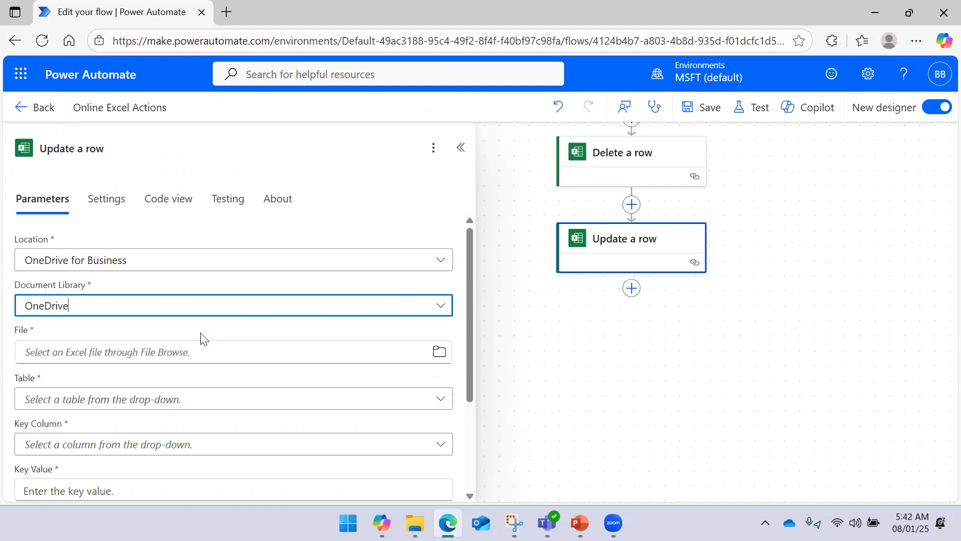
{"action": "left_click", "coordinate": [440, 352]}
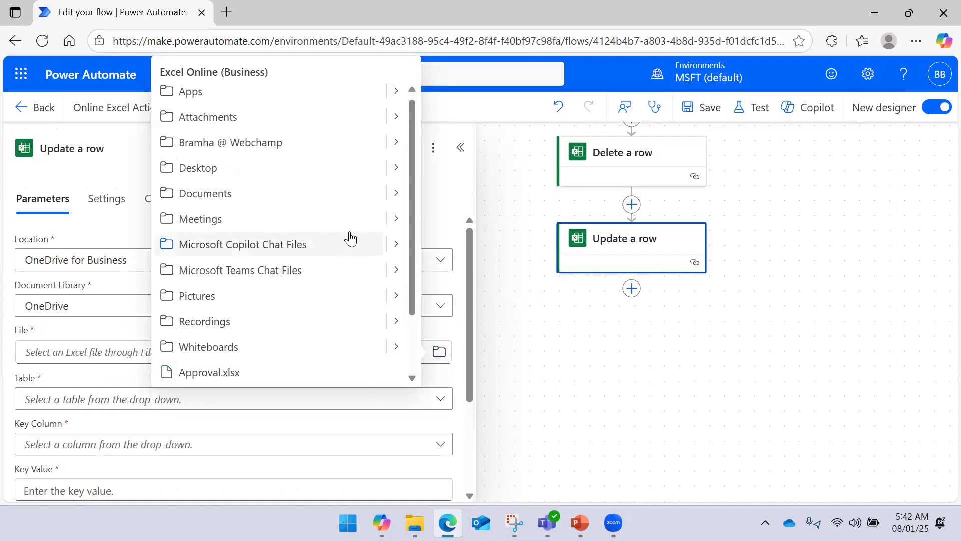
{"action": "scroll", "coordinate": [307, 257], "scroll_direction": "down", "scroll_amount": 3}
{"action": "left_click", "coordinate": [268, 346]}
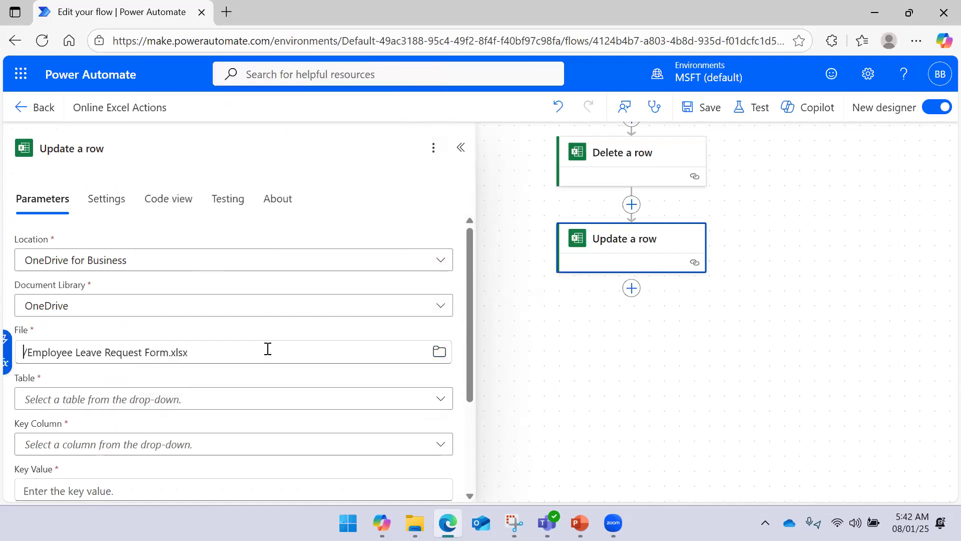
Set Update a row's table to OfficeForms.Table, key column to Employee_ID and key value to the employee's ID.
{"action": "left_click", "coordinate": [171, 401]}
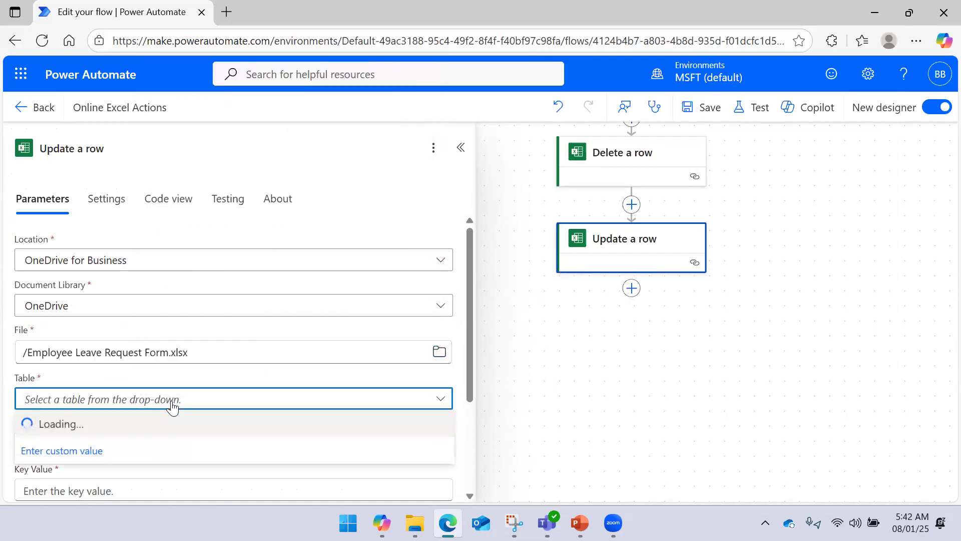
{"action": "left_click", "coordinate": [148, 427]}
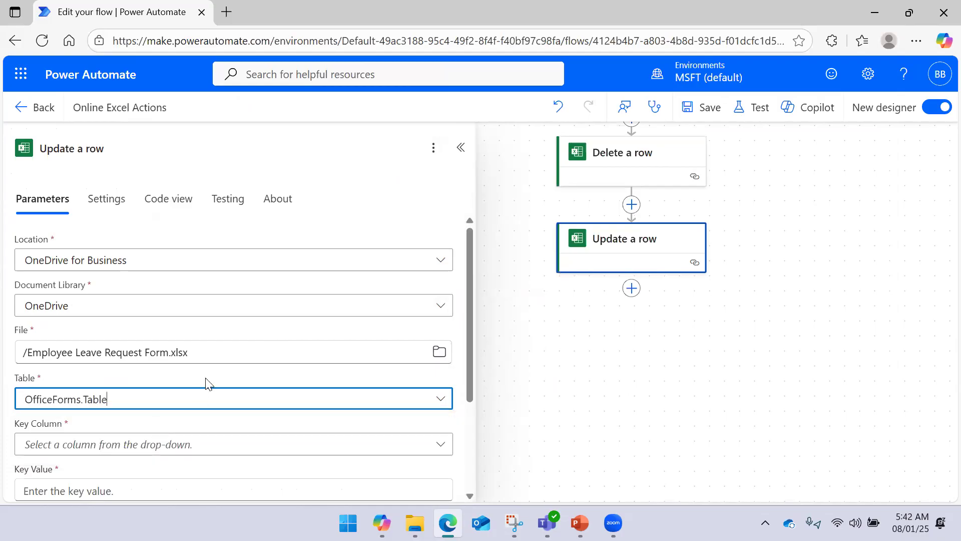
{"action": "scroll", "coordinate": [211, 356], "scroll_direction": "down", "scroll_amount": 3}
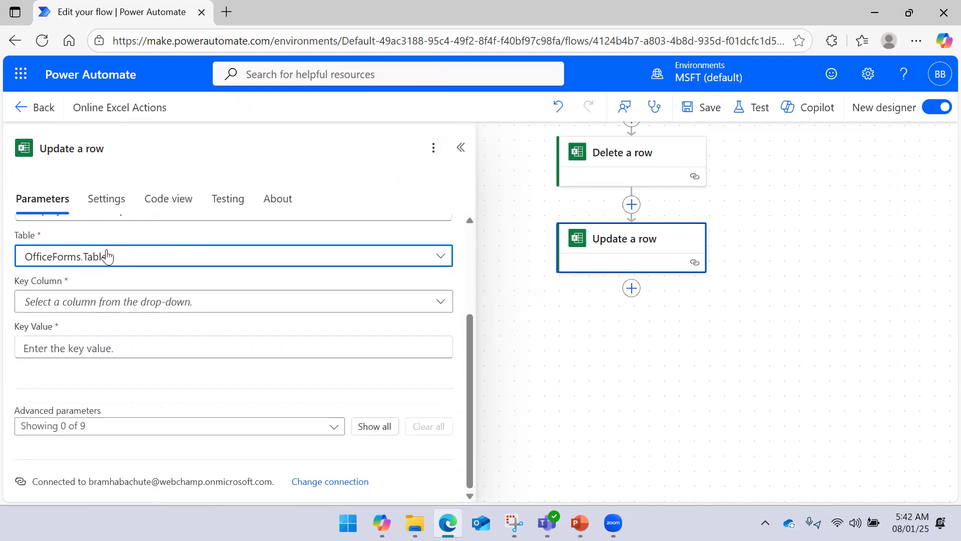
{"action": "left_click_drag", "start_coordinate": [107, 255], "coordinate": [20, 250]}
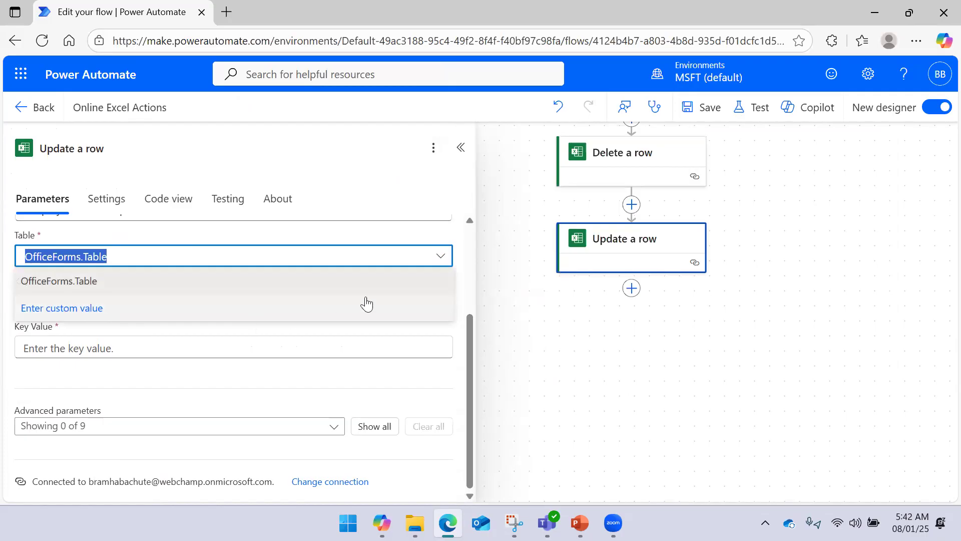
{"action": "left_click", "coordinate": [454, 238]}
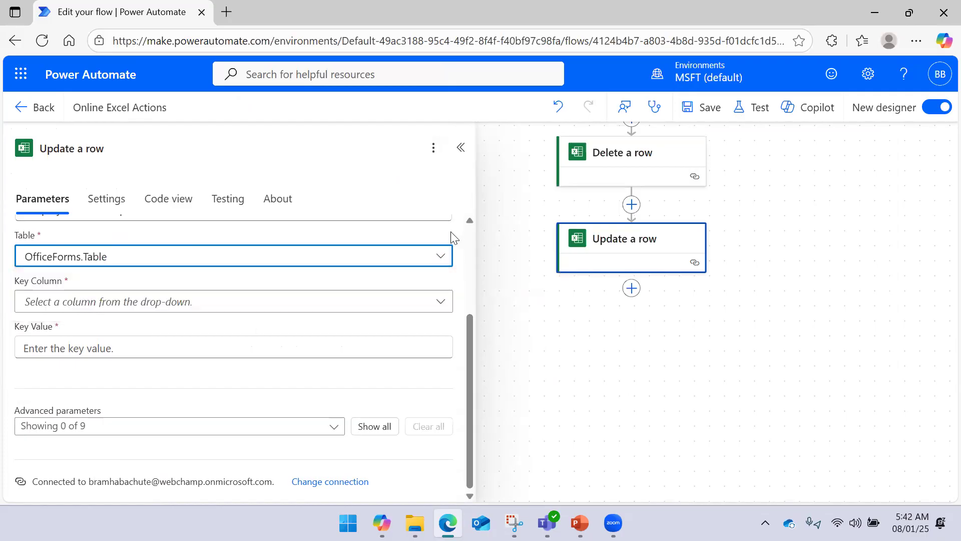
{"action": "left_click", "coordinate": [141, 308]}
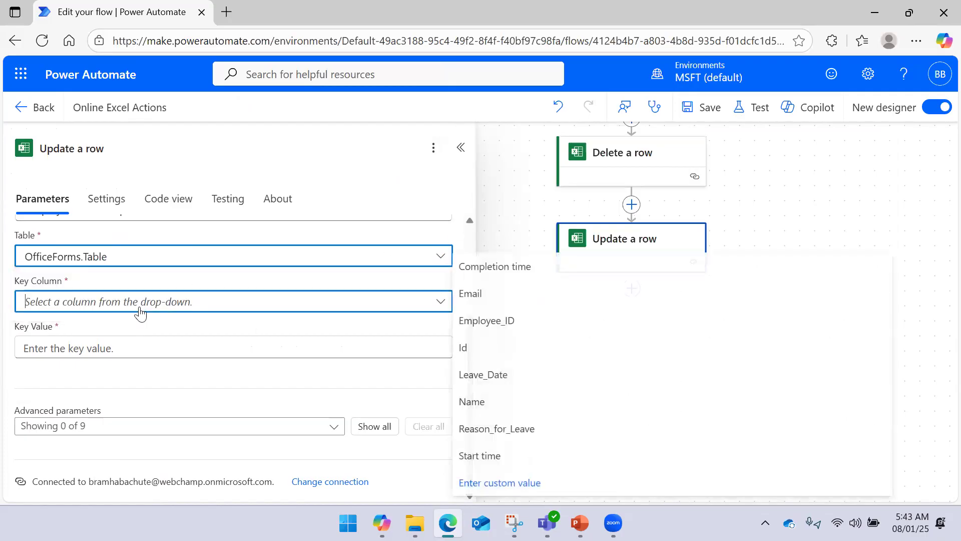
{"action": "left_click", "coordinate": [494, 323]}
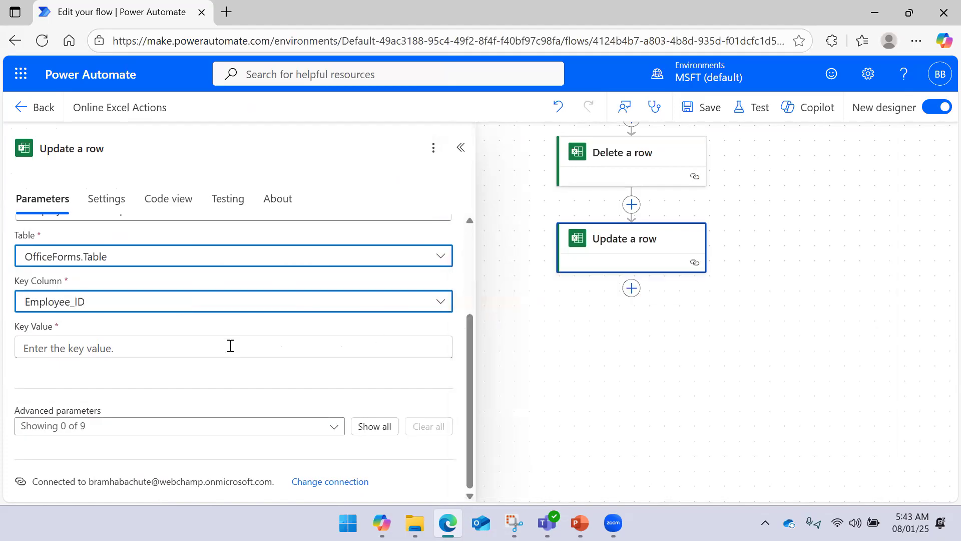
{"action": "left_click", "coordinate": [154, 350]}
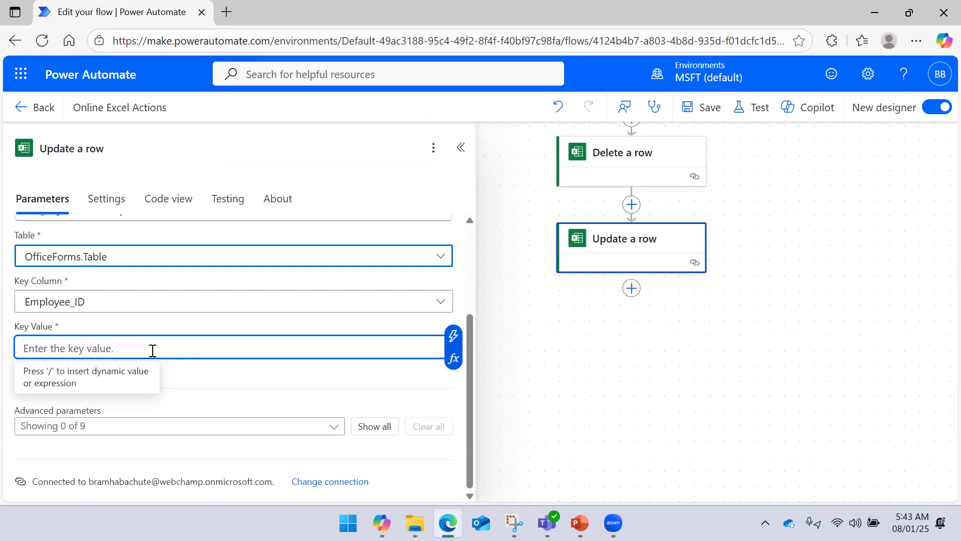
{"action": "type", "text": "10001"}
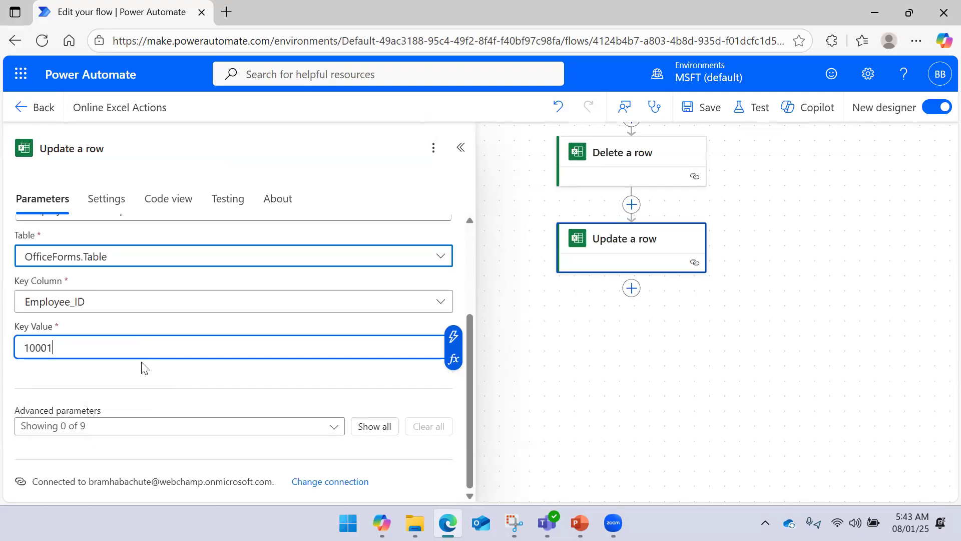
{"action": "left_click", "coordinate": [145, 377]}
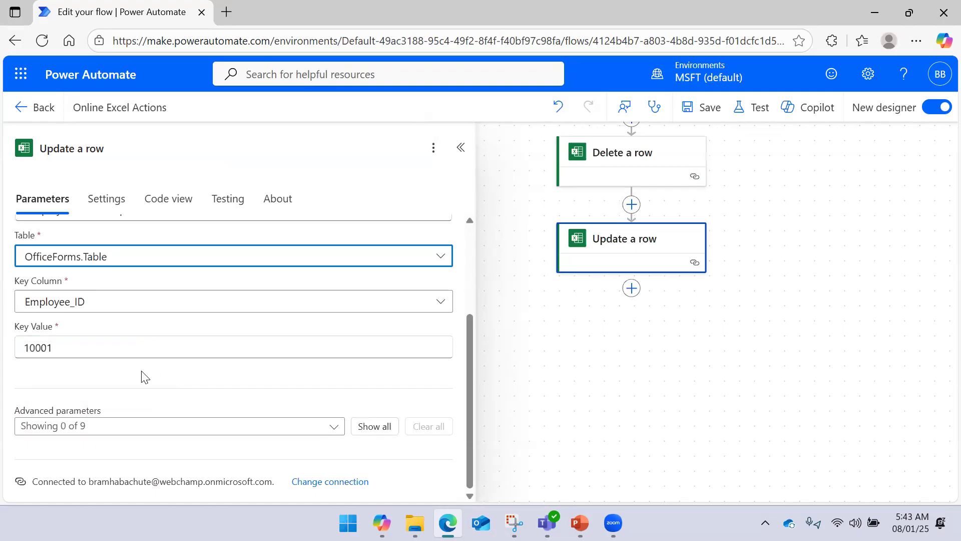
Show the advanced parameters Email, Name and Reason_for_Leave in Update a row.
{"action": "left_click", "coordinate": [135, 423]}
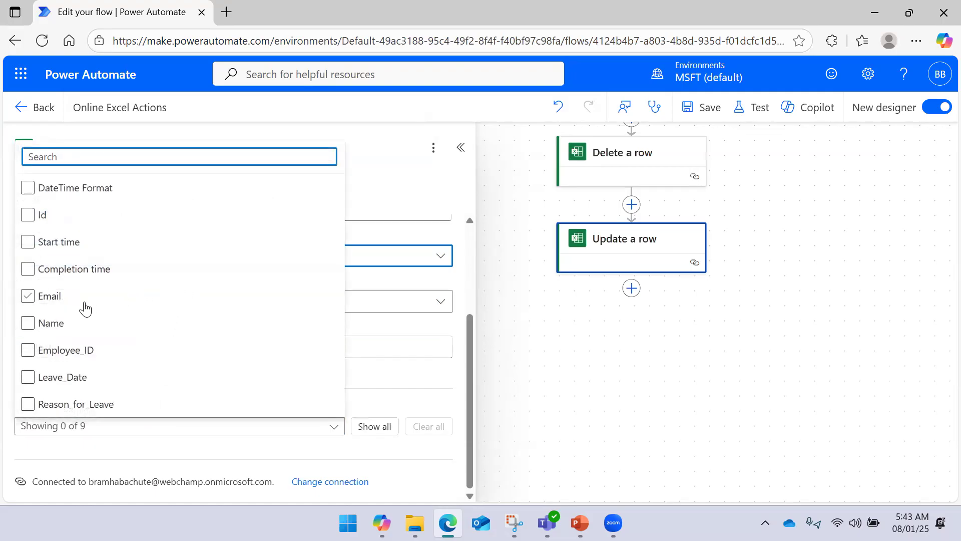
{"action": "left_click", "coordinate": [28, 297]}
{"action": "left_click", "coordinate": [29, 322]}
{"action": "left_click", "coordinate": [29, 350]}
{"action": "left_click", "coordinate": [28, 376]}
{"action": "left_click", "coordinate": [28, 403]}
{"action": "left_click", "coordinate": [29, 353]}
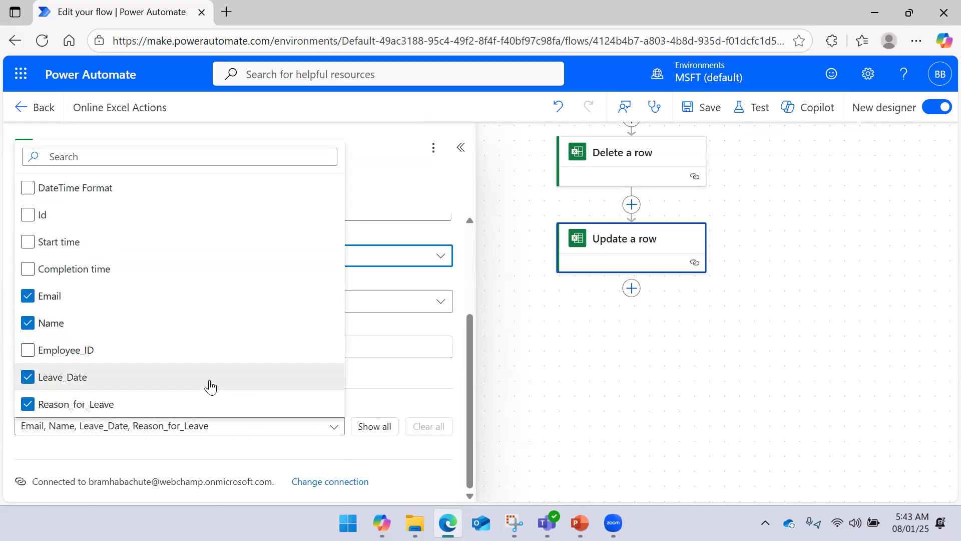
{"action": "left_click", "coordinate": [27, 377]}
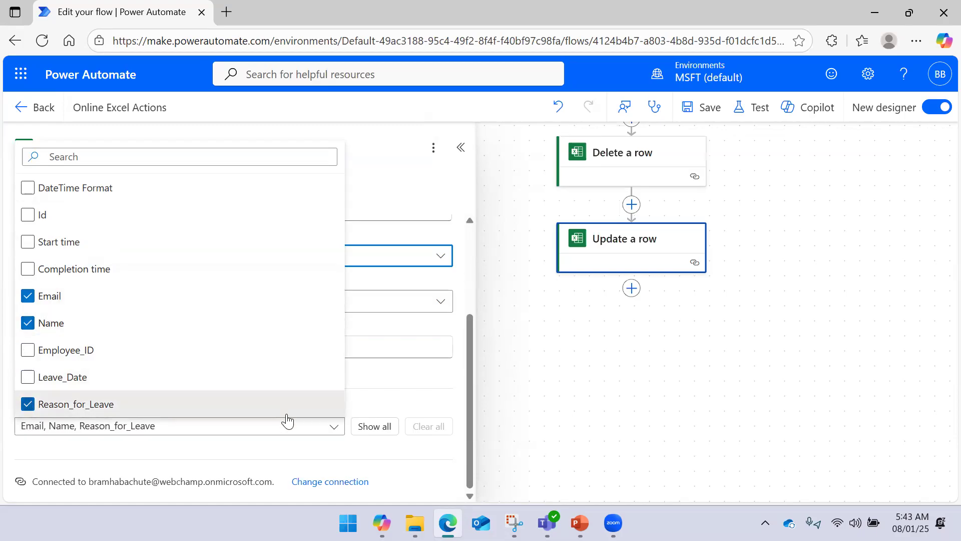
{"action": "left_click", "coordinate": [407, 404]}
{"action": "scroll", "coordinate": [237, 385], "scroll_direction": "down", "scroll_amount": 3}
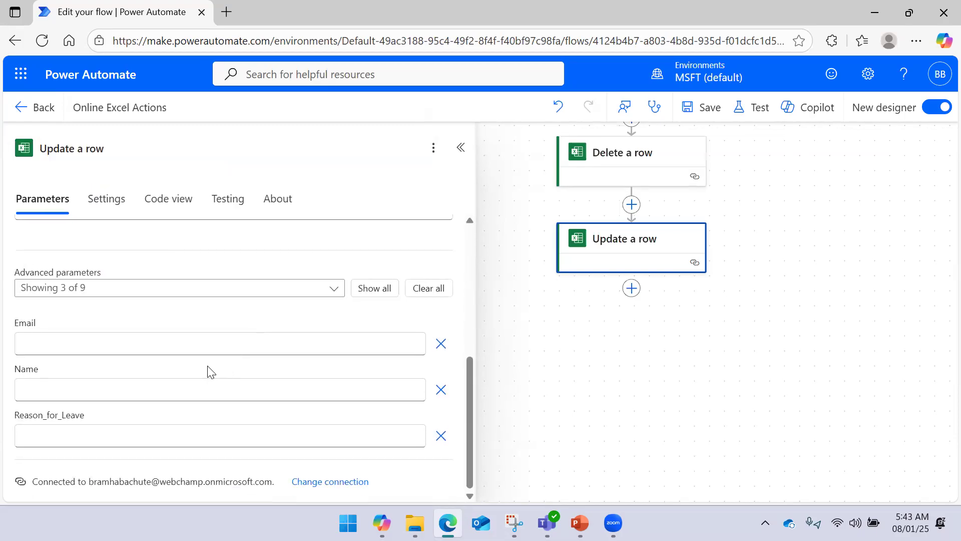
Examine the dynamic content available for Update a row's Email field.
{"action": "left_click", "coordinate": [202, 339]}
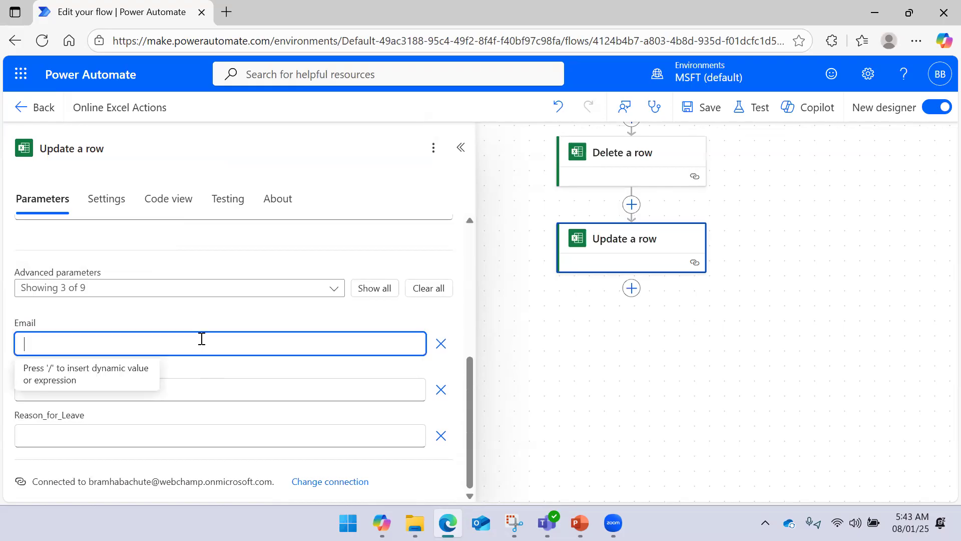
{"action": "left_click", "coordinate": [426, 331]}
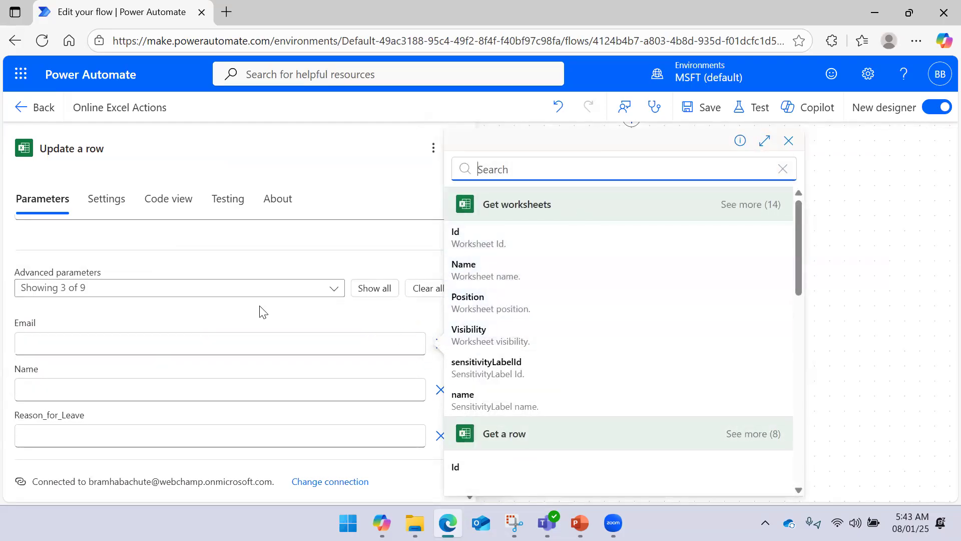
{"action": "left_click", "coordinate": [169, 350]}
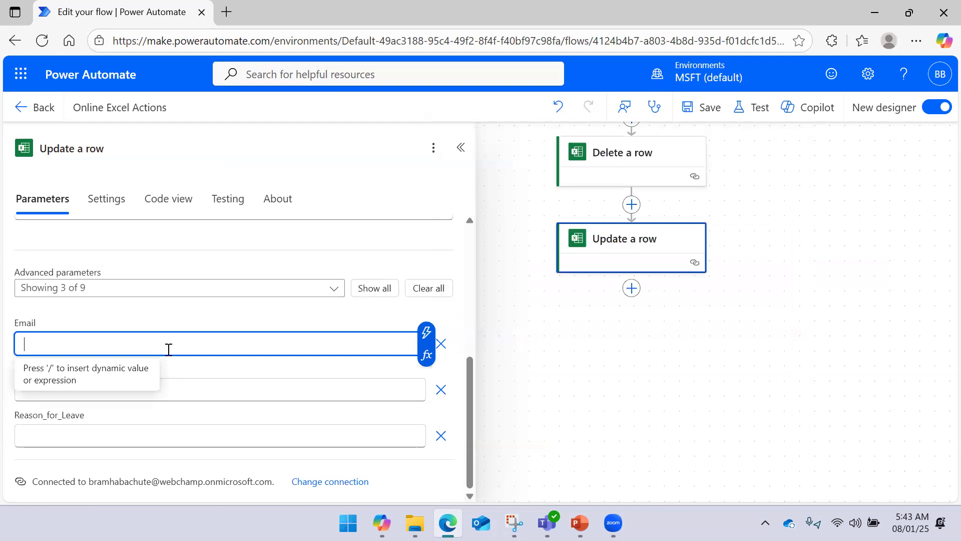
{"action": "left_click", "coordinate": [199, 392]}
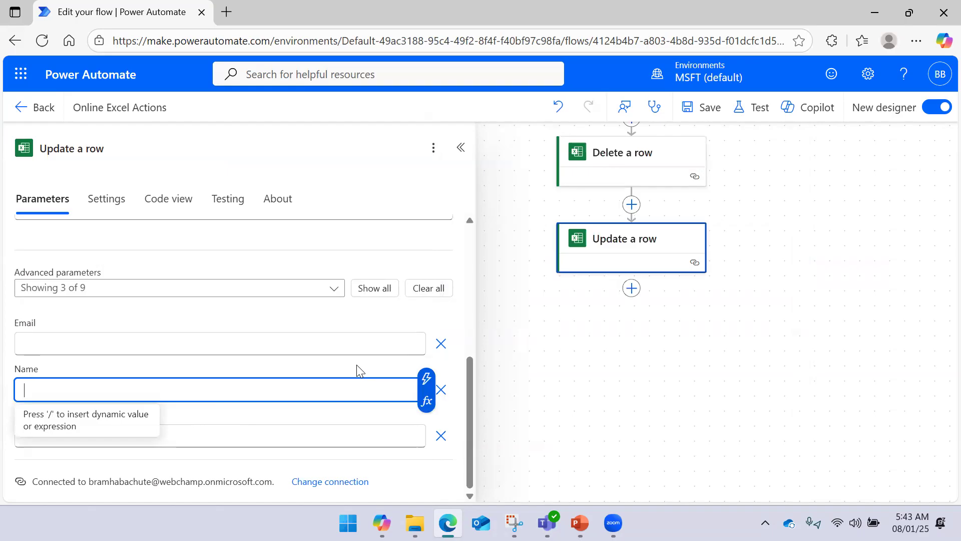
{"action": "left_click", "coordinate": [247, 345]}
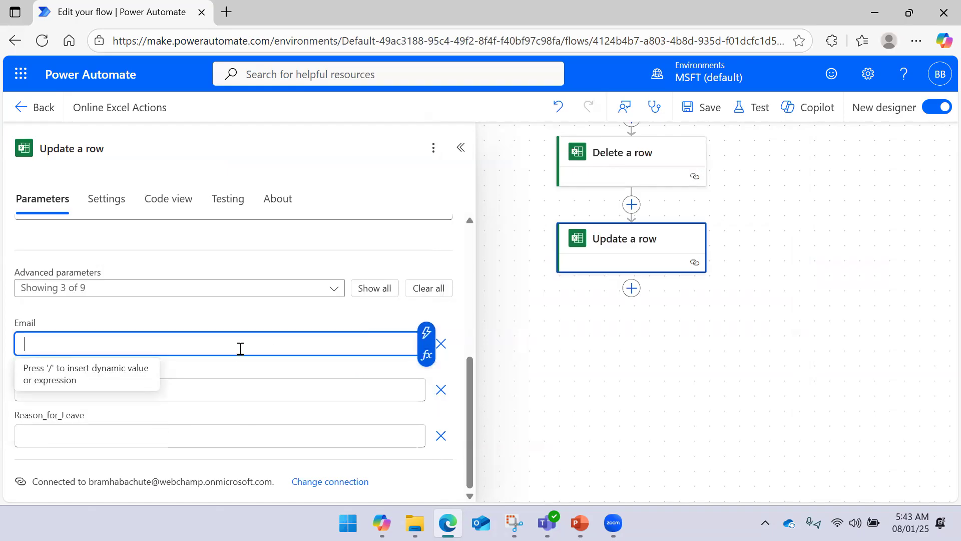
{"action": "left_click", "coordinate": [238, 380]}
{"action": "left_click", "coordinate": [346, 343]}
{"action": "left_click", "coordinate": [426, 332]}
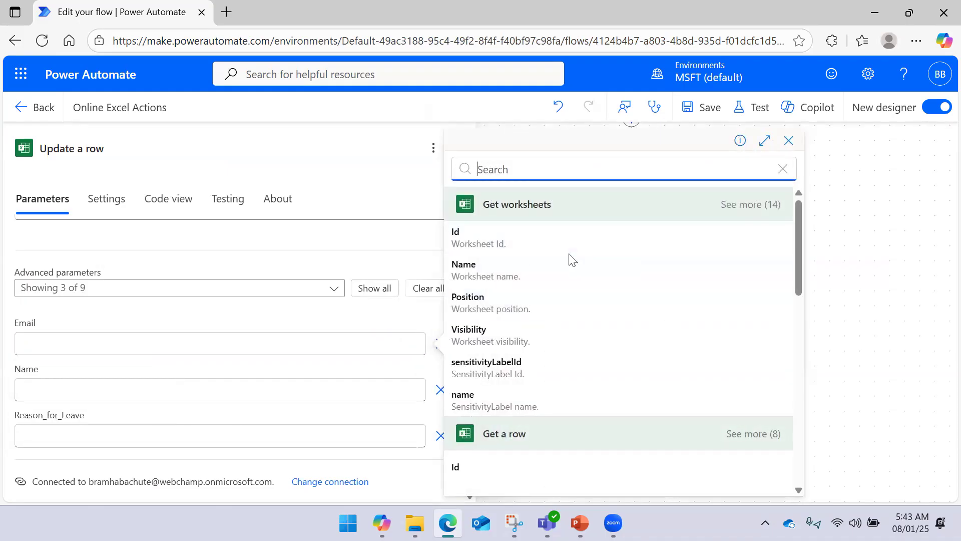
{"action": "scroll", "coordinate": [568, 260], "scroll_direction": "down", "scroll_amount": 10}
{"action": "scroll", "coordinate": [536, 272], "scroll_direction": "up", "scroll_amount": 10}
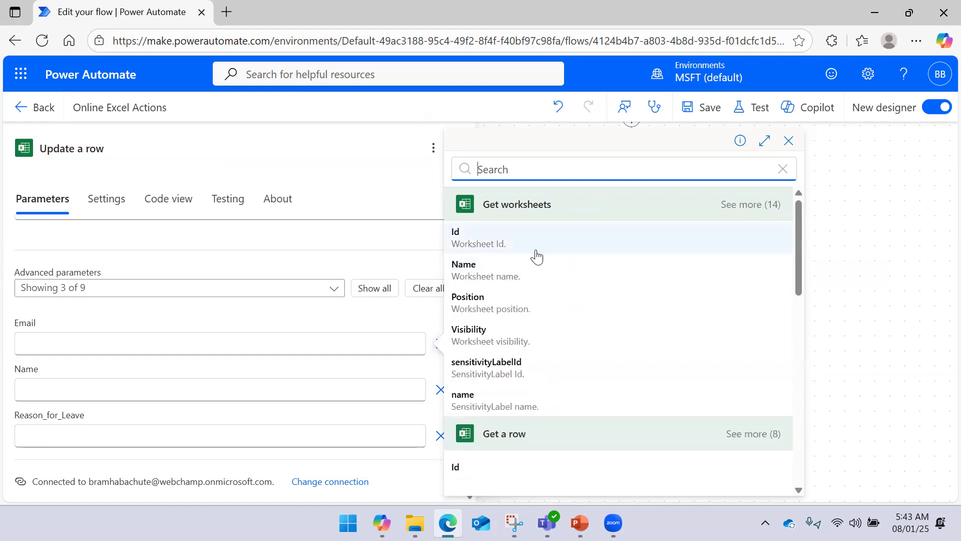
{"action": "left_click", "coordinate": [261, 320]}
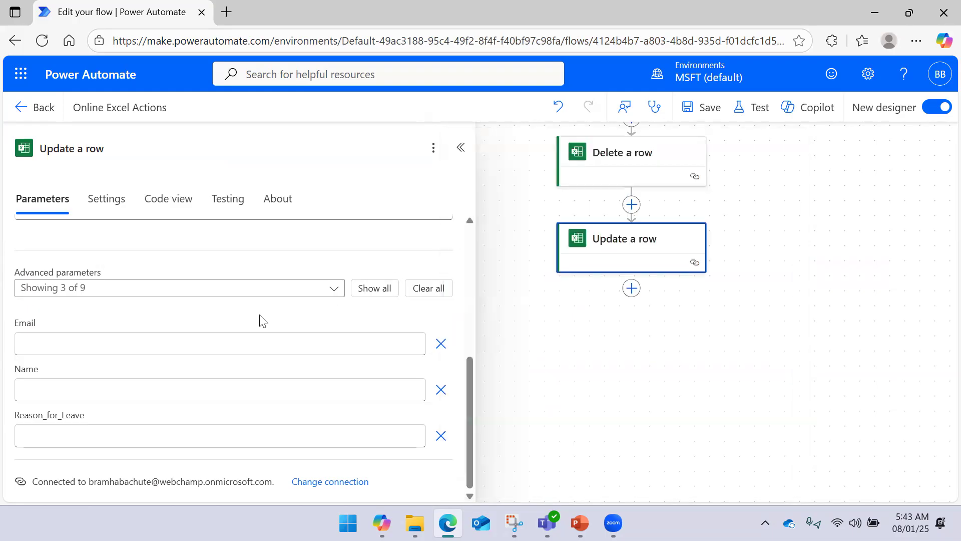
{"action": "left_click", "coordinate": [190, 345]}
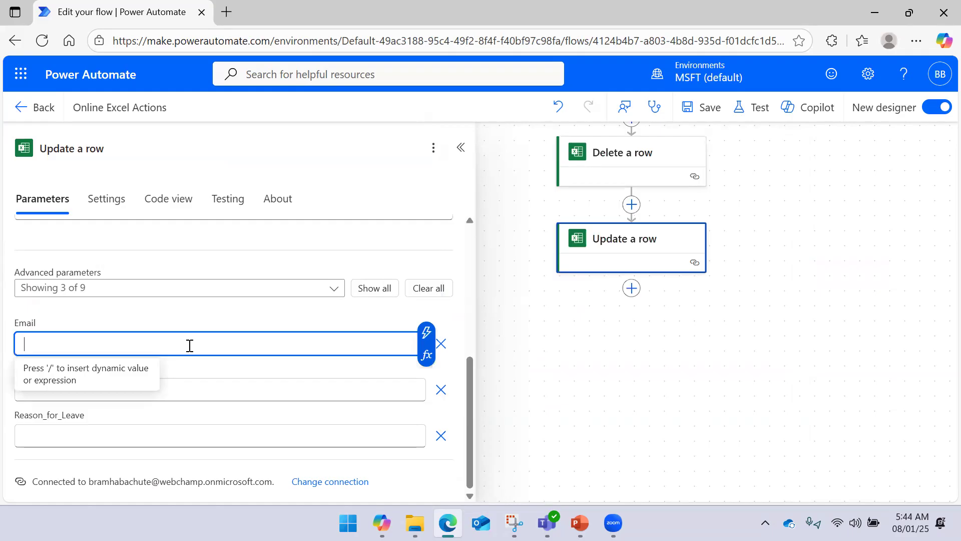
{"action": "left_click", "coordinate": [461, 147]}
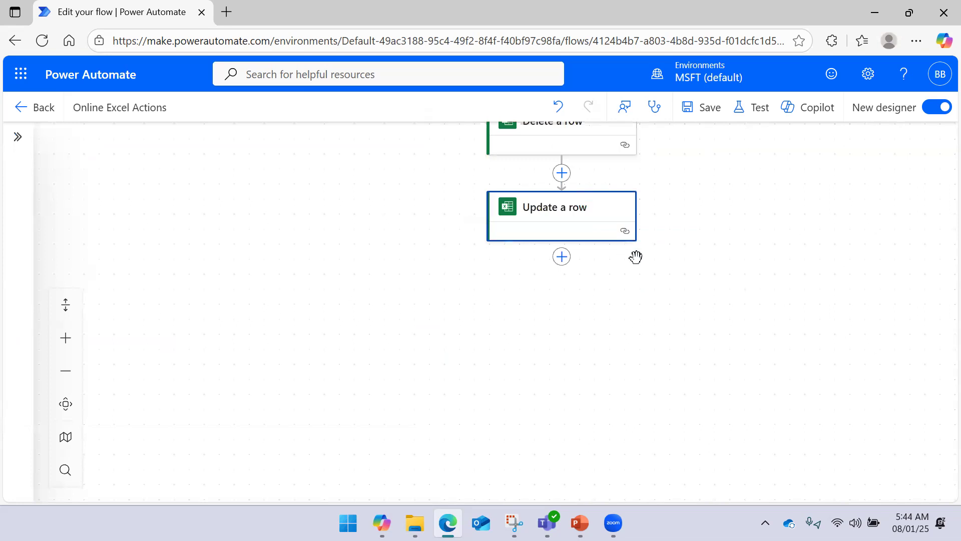
{"action": "left_click", "coordinate": [518, 232]}
{"action": "scroll", "coordinate": [198, 338], "scroll_direction": "down", "scroll_amount": 5}
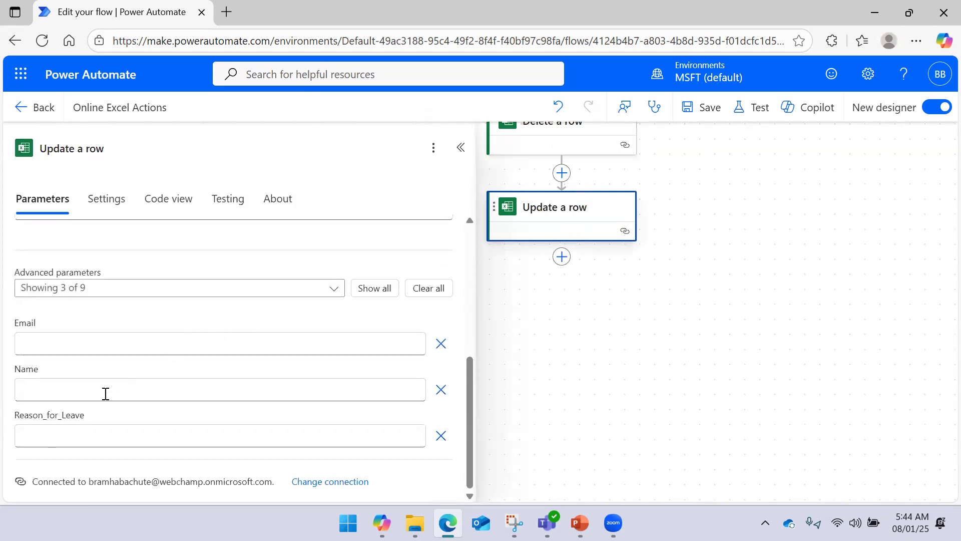
{"action": "left_click", "coordinate": [460, 148]}
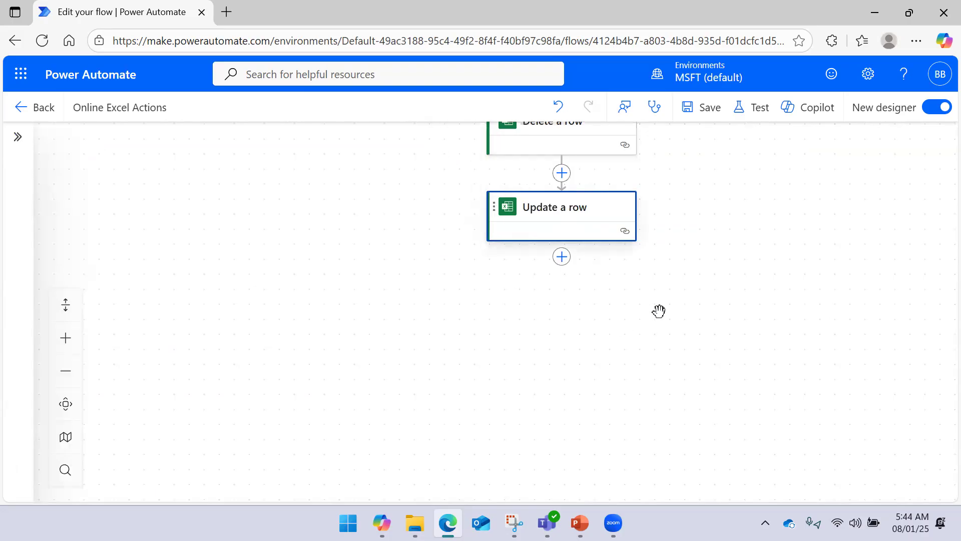
Start adding an action after Update a row and review the full list of Excel Online (Business) actions.
{"action": "left_click_drag", "start_coordinate": [658, 311], "coordinate": [640, 277]}
{"action": "left_click", "coordinate": [556, 228]}
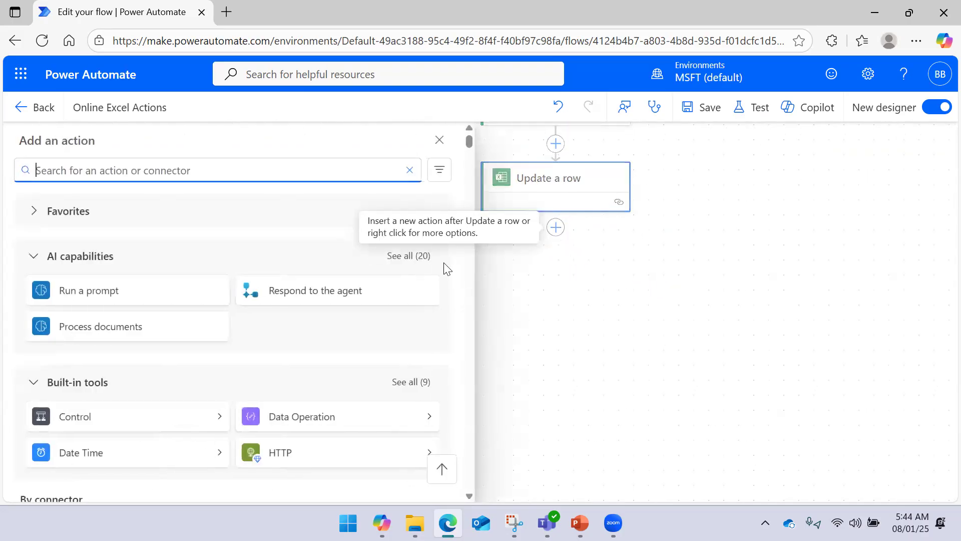
{"action": "scroll", "coordinate": [199, 294], "scroll_direction": "down", "scroll_amount": 5}
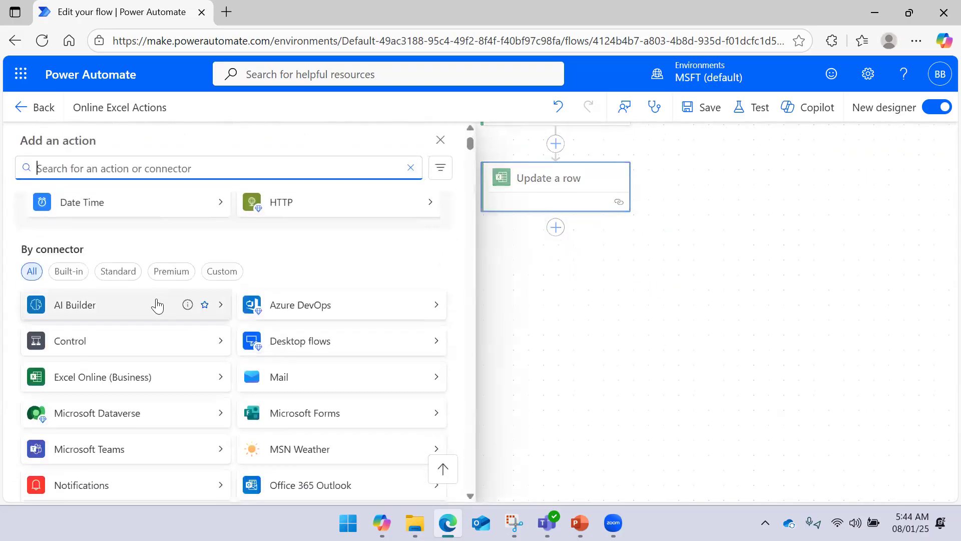
{"action": "left_click", "coordinate": [224, 384]}
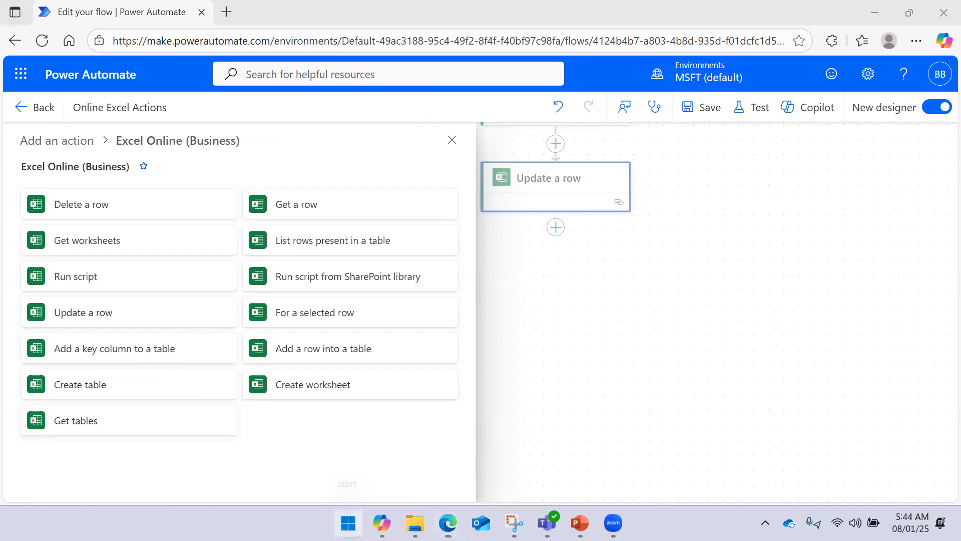
Switch to Excel and create a blank workbook.
{"action": "left_click", "coordinate": [348, 522]}
{"action": "type", "text": "exce"}
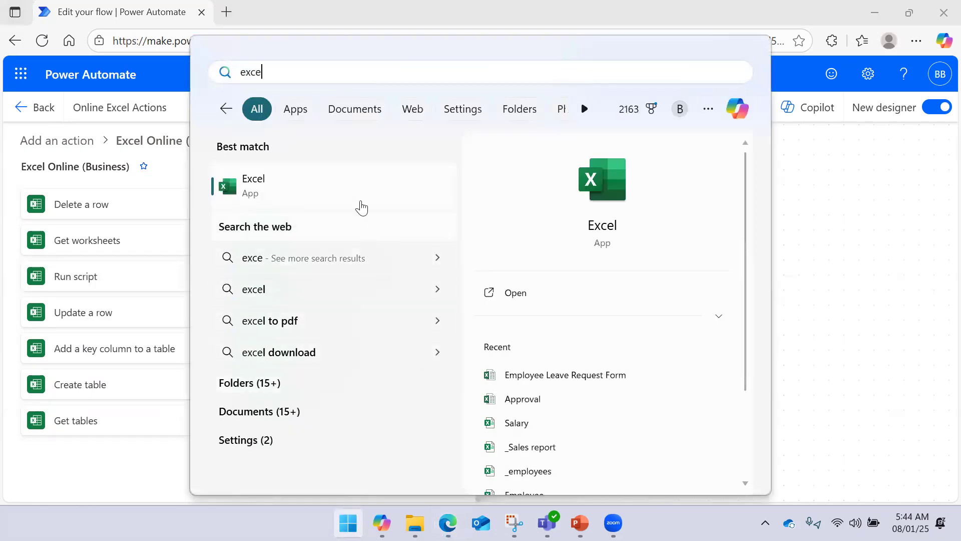
{"action": "left_click", "coordinate": [360, 198]}
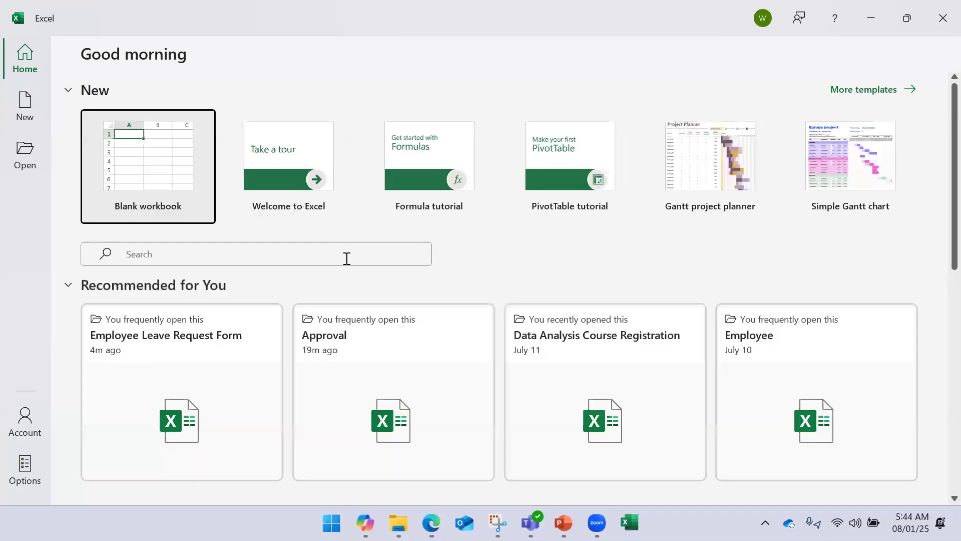
{"action": "left_click", "coordinate": [183, 189]}
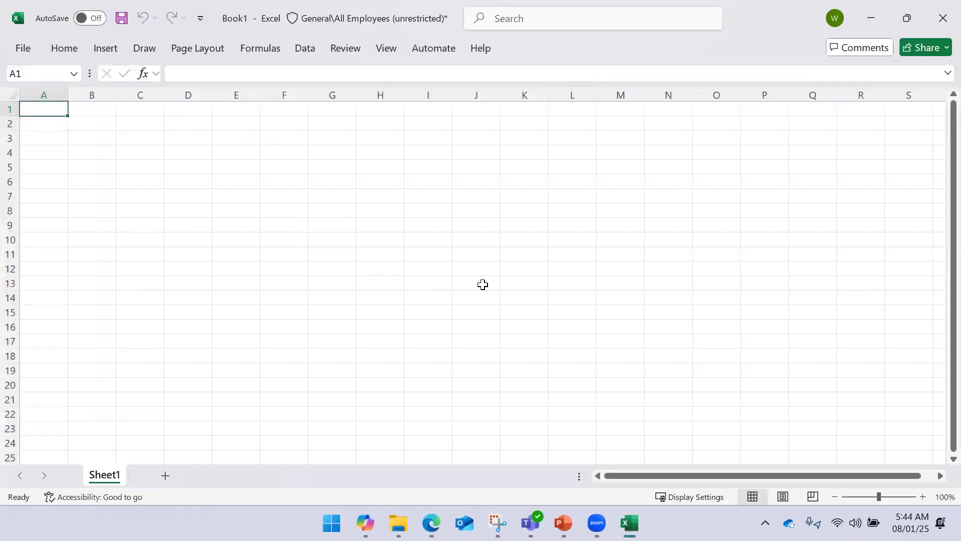
Examine the sample Office Script Create a New PivotTable from a Table, including its description and access details, and close Excel.
{"action": "left_click", "coordinate": [435, 52]}
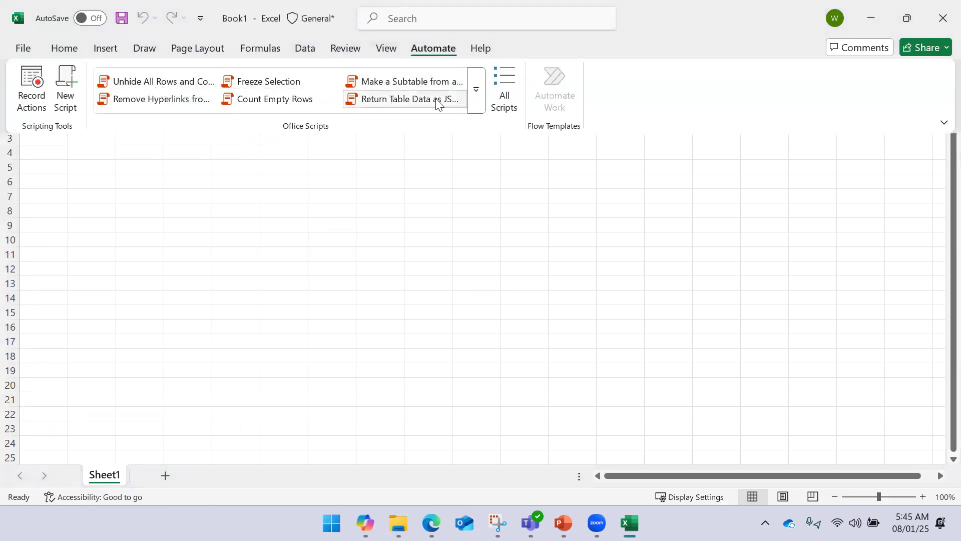
{"action": "left_click", "coordinate": [480, 104]}
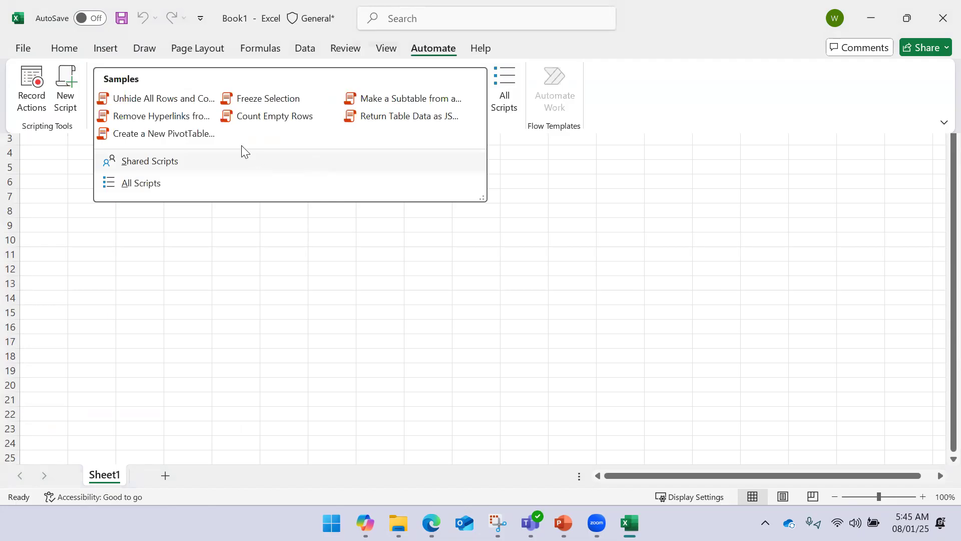
{"action": "left_click", "coordinate": [179, 135]}
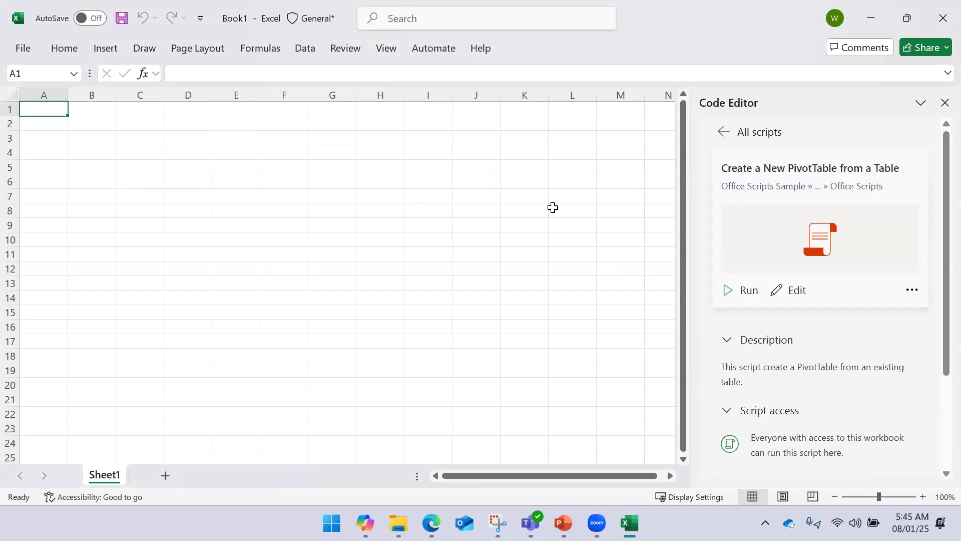
{"action": "scroll", "coordinate": [781, 228], "scroll_direction": "down", "scroll_amount": 3}
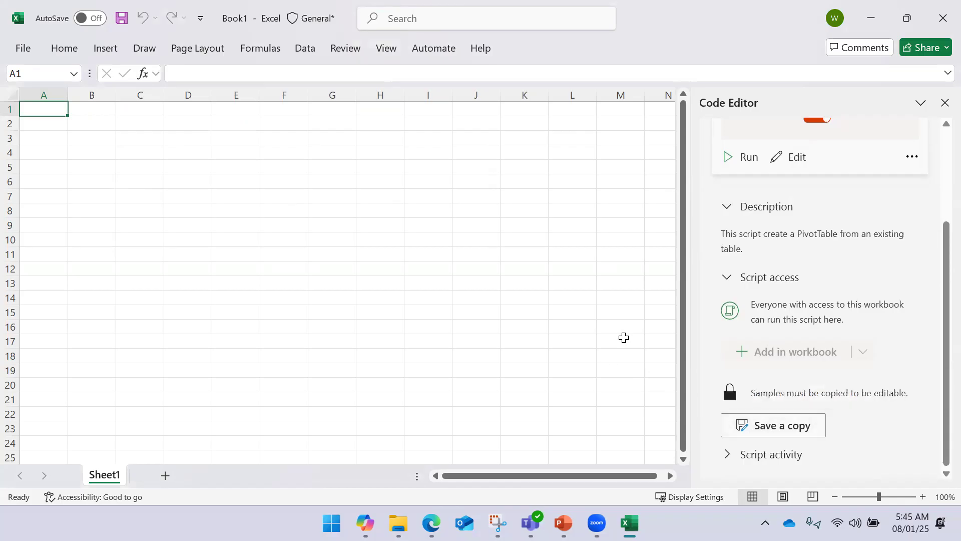
{"action": "scroll", "coordinate": [836, 277], "scroll_direction": "up", "scroll_amount": 3}
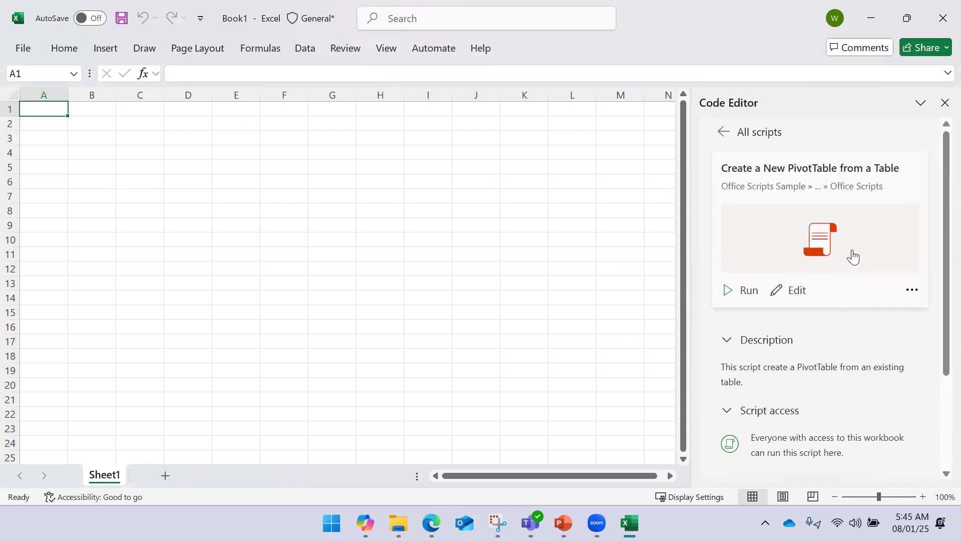
{"action": "left_click", "coordinate": [944, 103]}
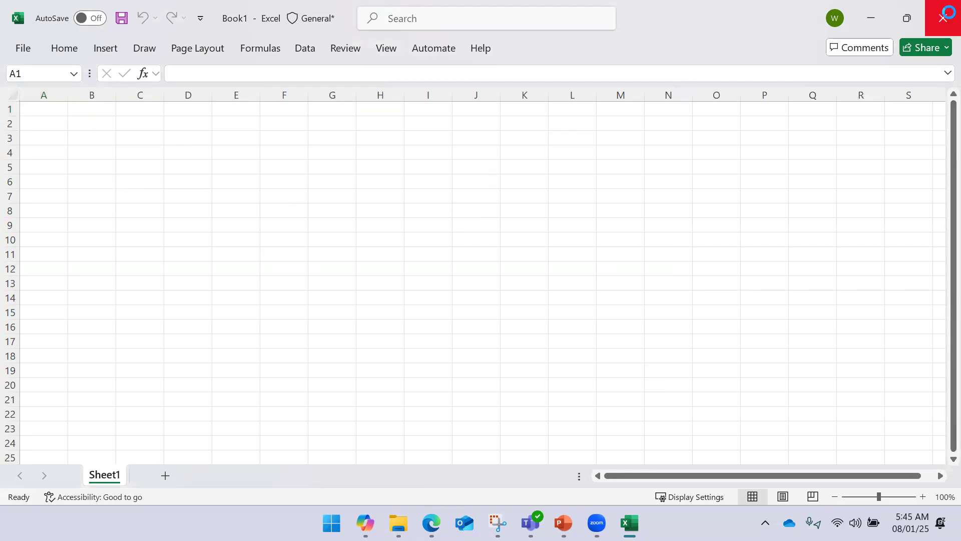
{"action": "left_click", "coordinate": [943, 18]}
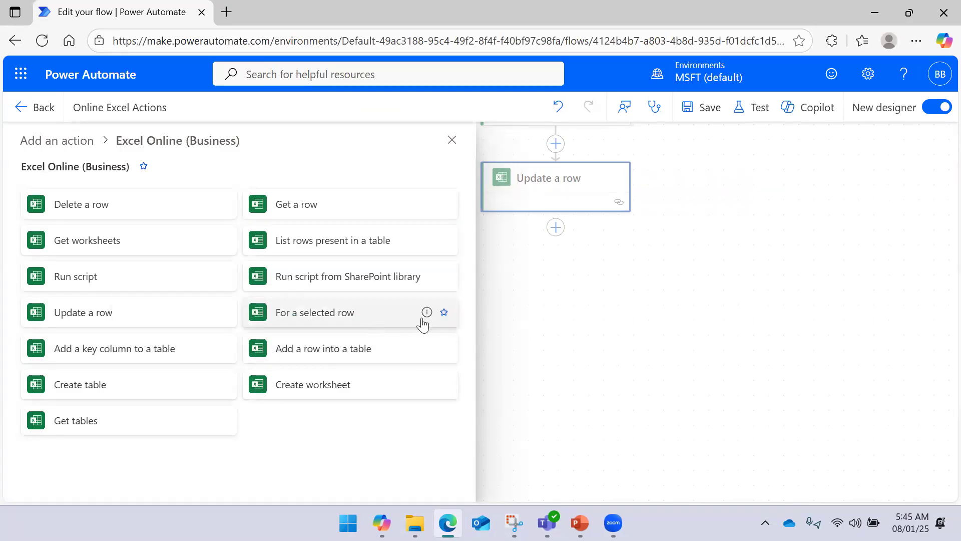
Add For a selected row after Update a row, with location OneDrive for Business and document library OneDrive.
{"action": "mouse_move", "coordinate": [426, 319]}
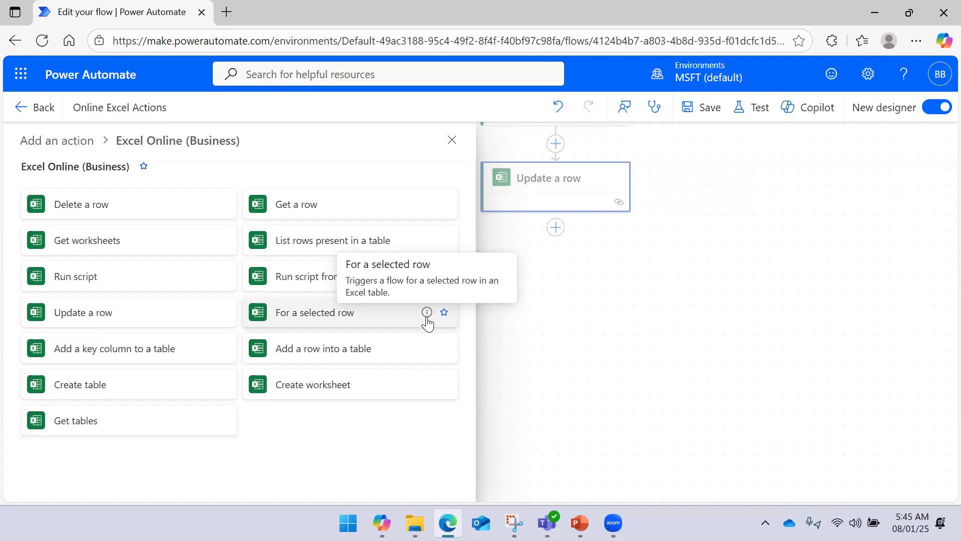
{"action": "left_click", "coordinate": [392, 316]}
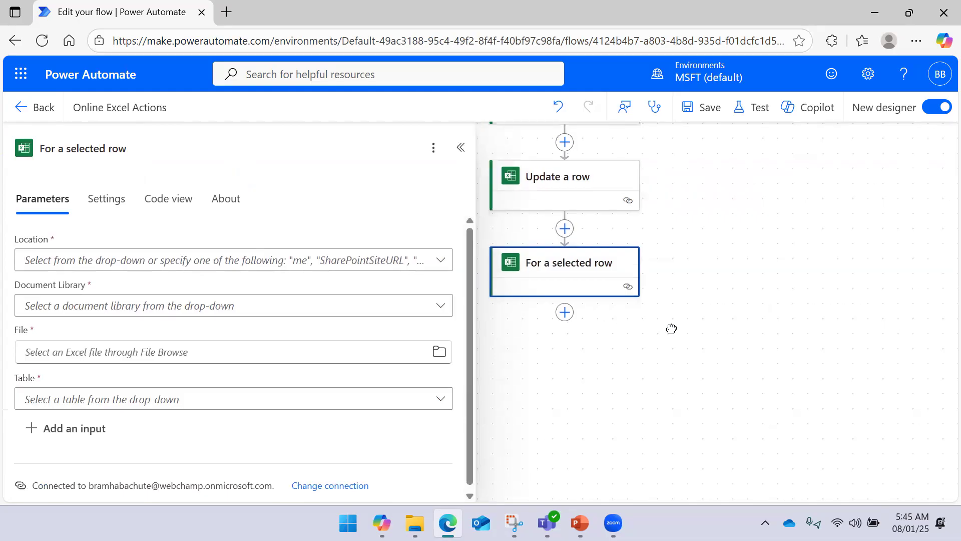
{"action": "left_click", "coordinate": [281, 265]}
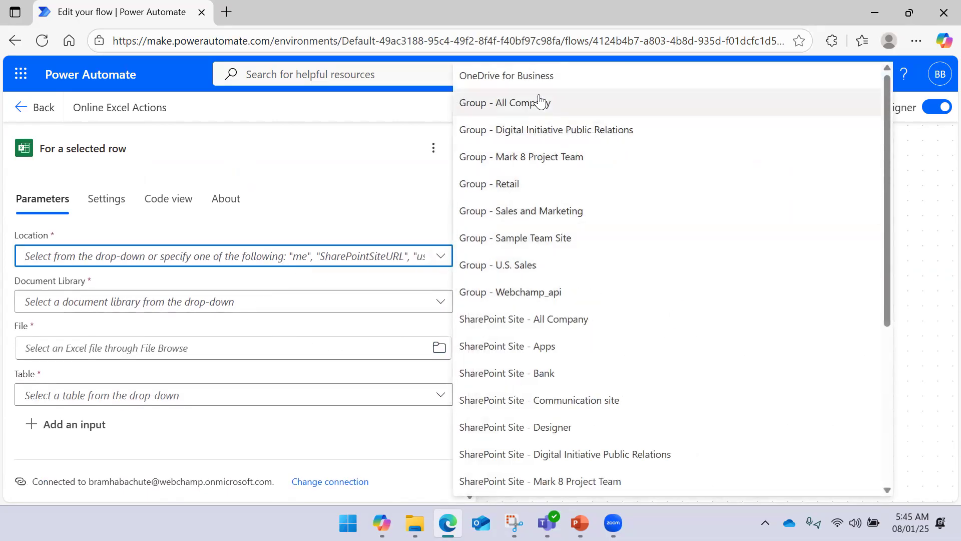
{"action": "left_click", "coordinate": [526, 77]}
{"action": "left_click", "coordinate": [279, 299]}
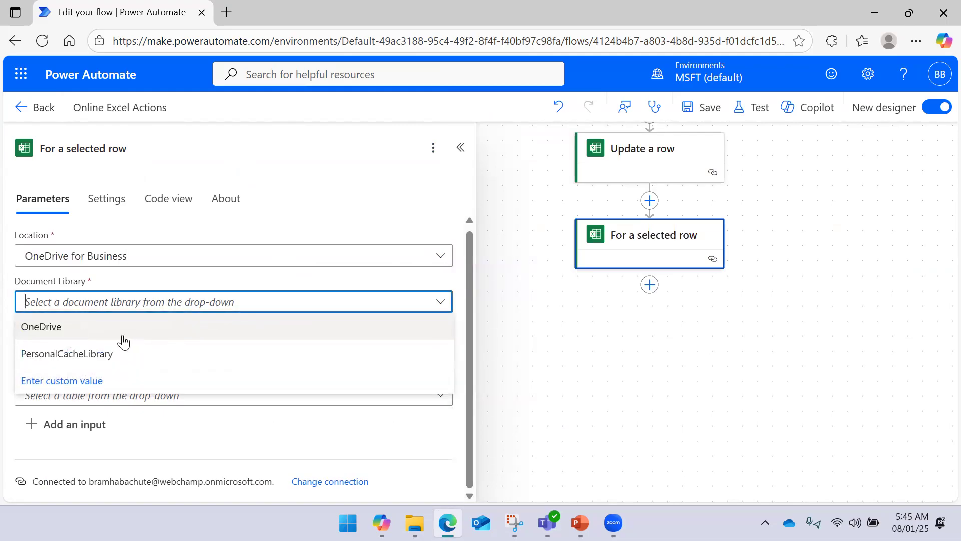
{"action": "left_click", "coordinate": [105, 339]}
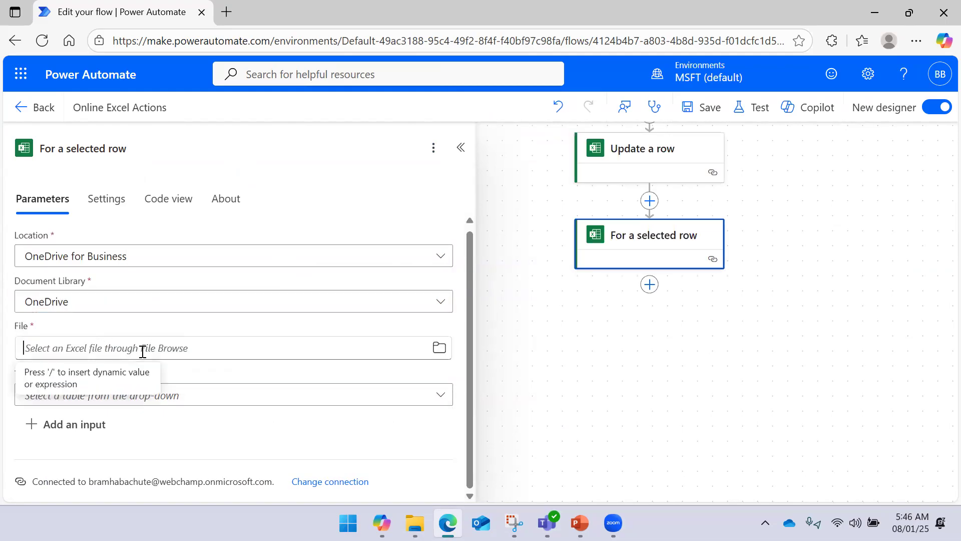
Set the file of For a selected row to /Employee Leave Request Form.xlsx and its table to OfficeForms.Table.
{"action": "left_click", "coordinate": [439, 353]}
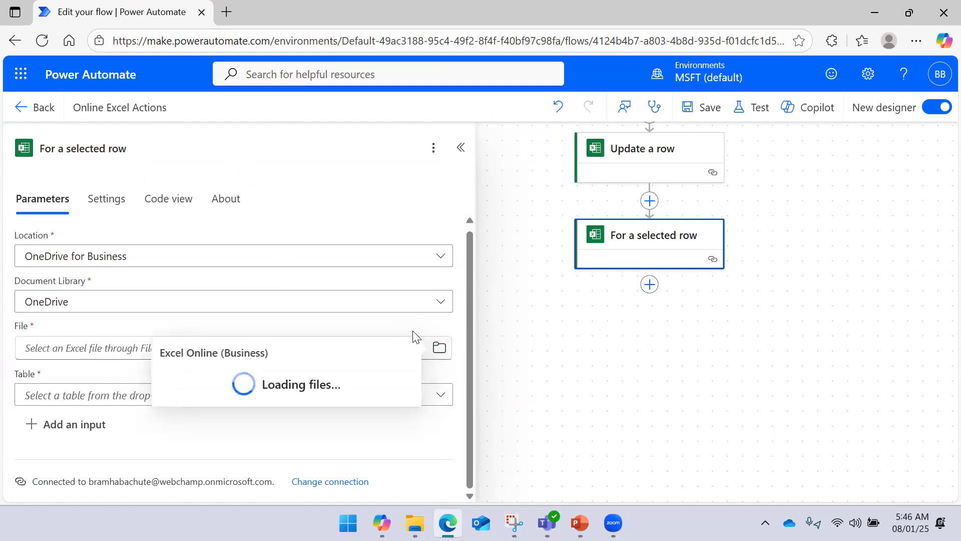
{"action": "scroll", "coordinate": [306, 326], "scroll_direction": "down", "scroll_amount": 1}
{"action": "scroll", "coordinate": [306, 326], "scroll_direction": "down", "scroll_amount": 2}
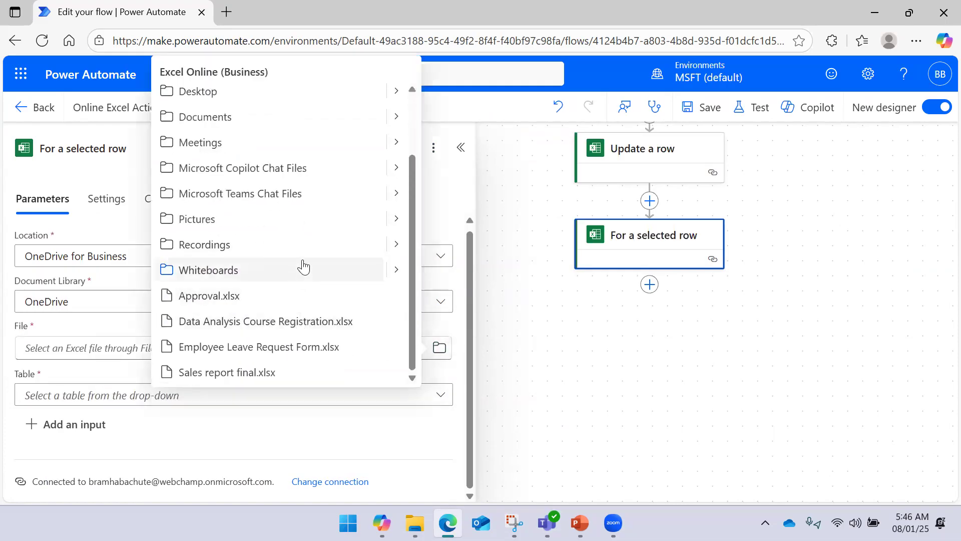
{"action": "left_click", "coordinate": [258, 347]}
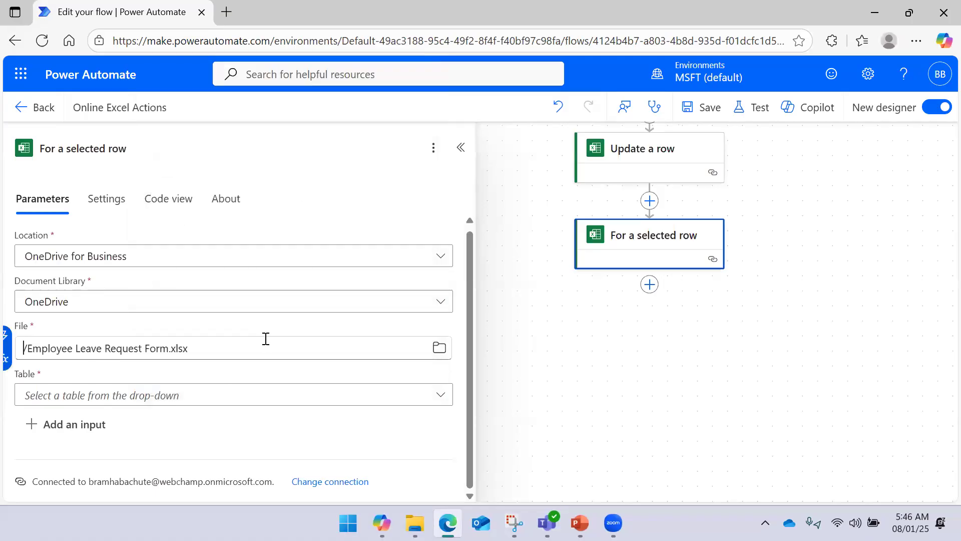
{"action": "left_click", "coordinate": [368, 397]}
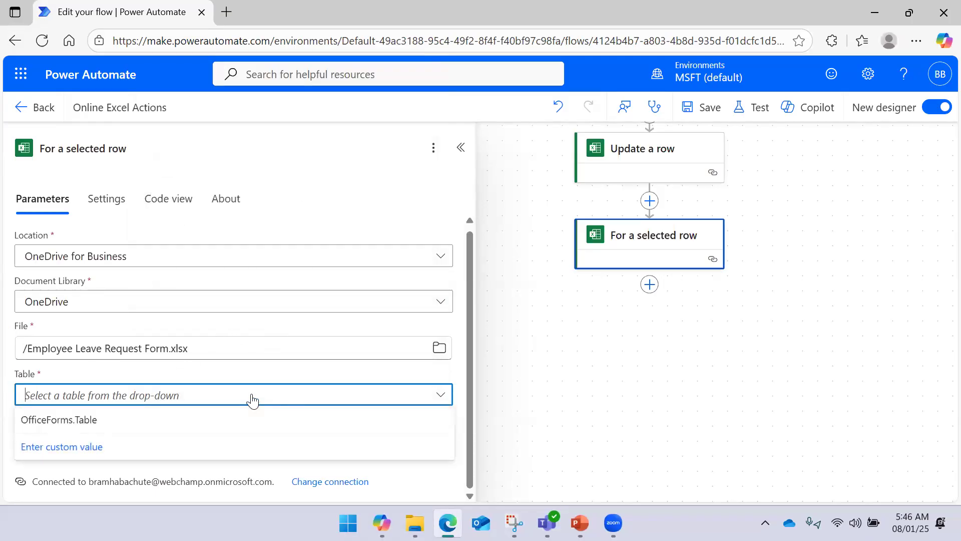
{"action": "left_click", "coordinate": [133, 431]}
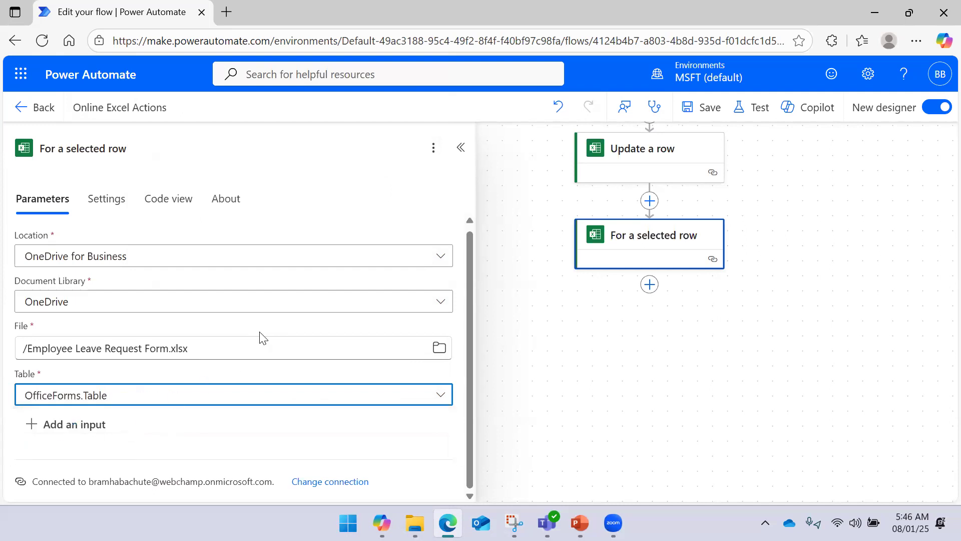
Review the user input types offered by For a selected row and its configured parameters.
{"action": "left_click", "coordinate": [193, 421]}
{"action": "left_click", "coordinate": [97, 425]}
{"action": "scroll", "coordinate": [249, 327], "scroll_direction": "down", "scroll_amount": 2}
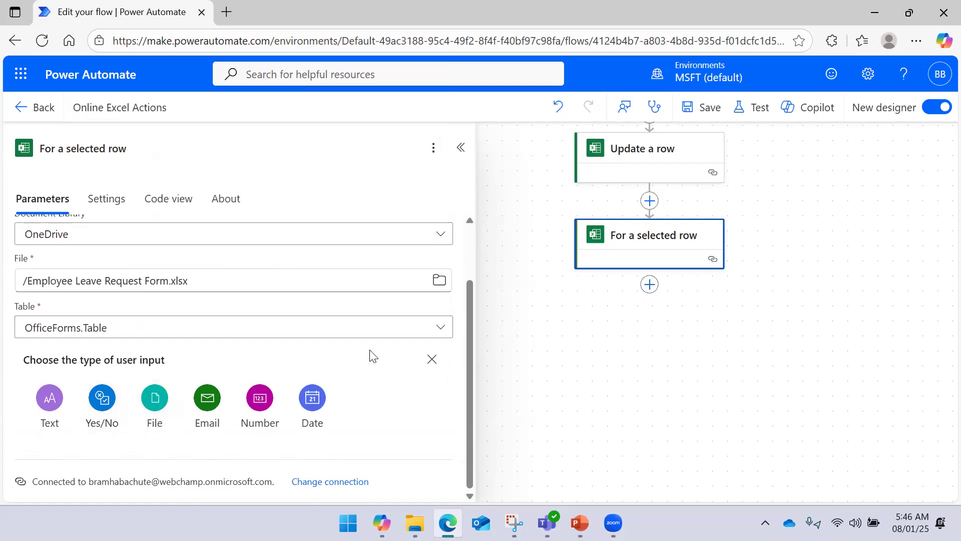
{"action": "left_click", "coordinate": [432, 359]}
{"action": "left_click", "coordinate": [560, 334]}
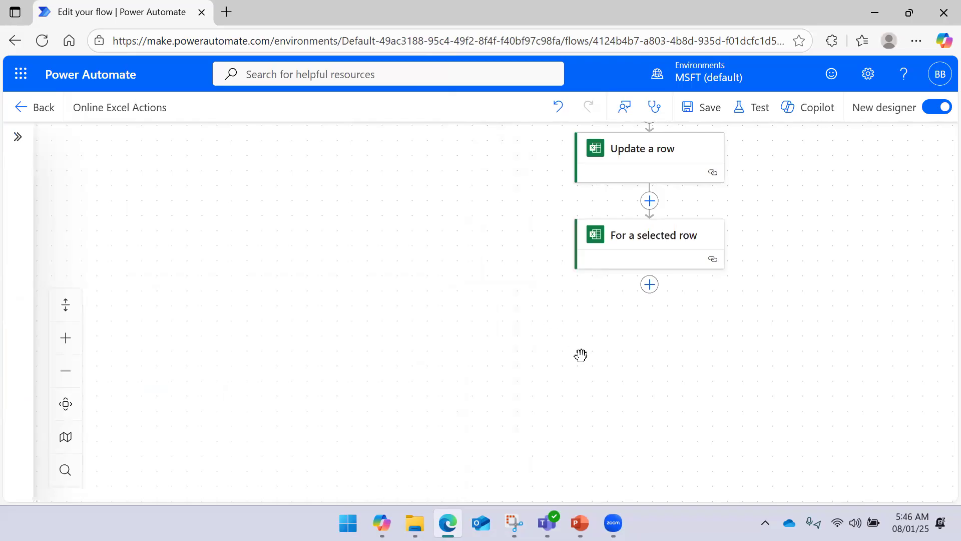
{"action": "left_click", "coordinate": [610, 203]}
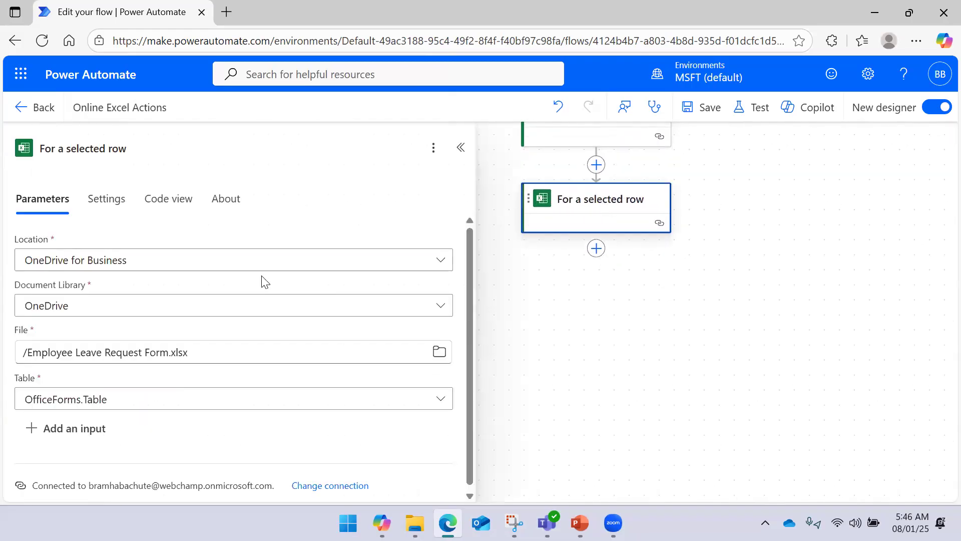
{"action": "scroll", "coordinate": [246, 279], "scroll_direction": "down", "scroll_amount": 1}
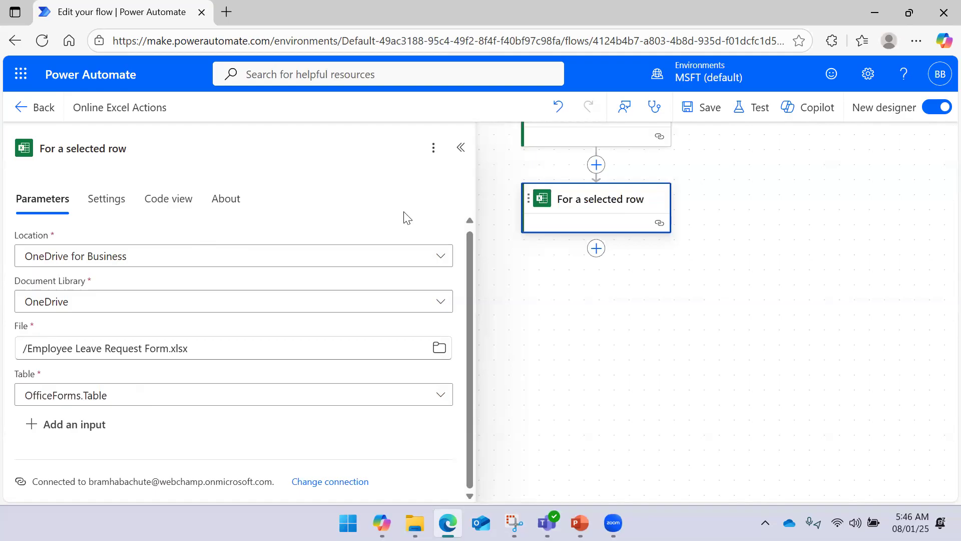
{"action": "left_click", "coordinate": [461, 149]}
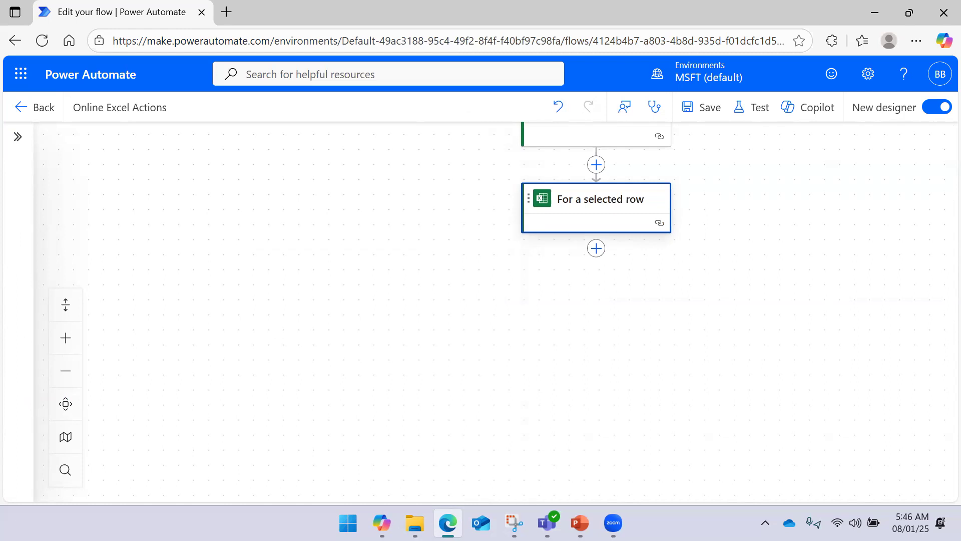
{"action": "key", "text": "alt+Tab"}
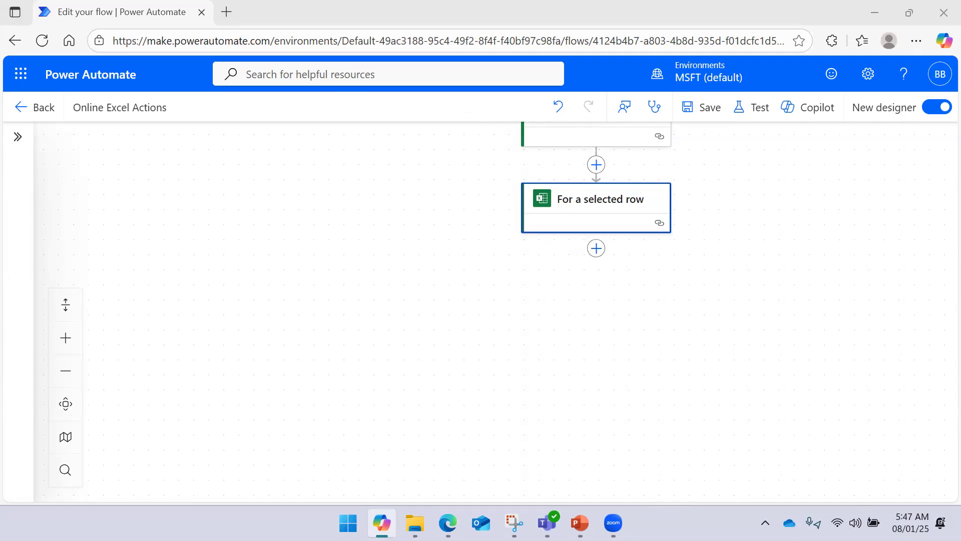
{"action": "left_click_drag", "start_coordinate": [758, 280], "coordinate": [645, 284]}
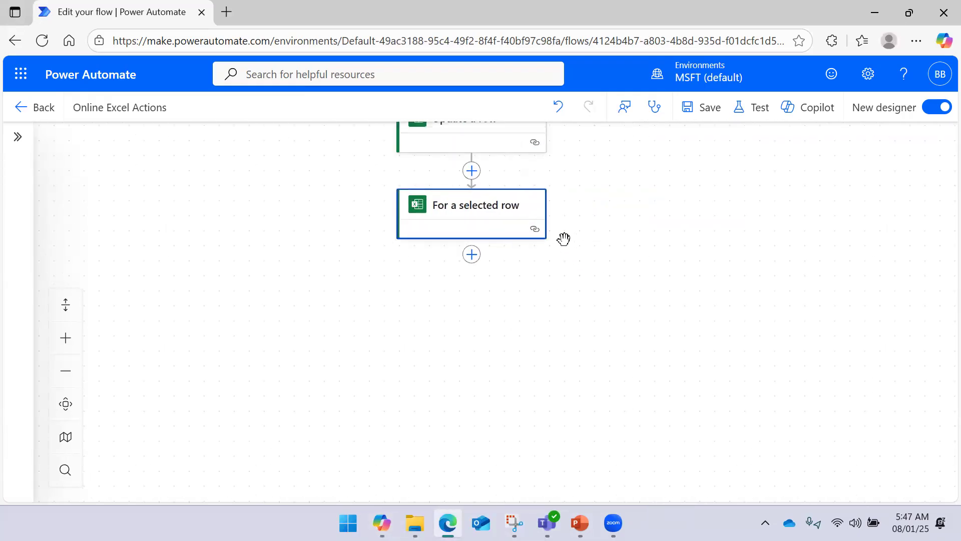
{"action": "left_click", "coordinate": [530, 219]}
{"action": "left_click", "coordinate": [671, 201]}
{"action": "scroll", "coordinate": [671, 201], "scroll_direction": "up", "scroll_amount": 3}
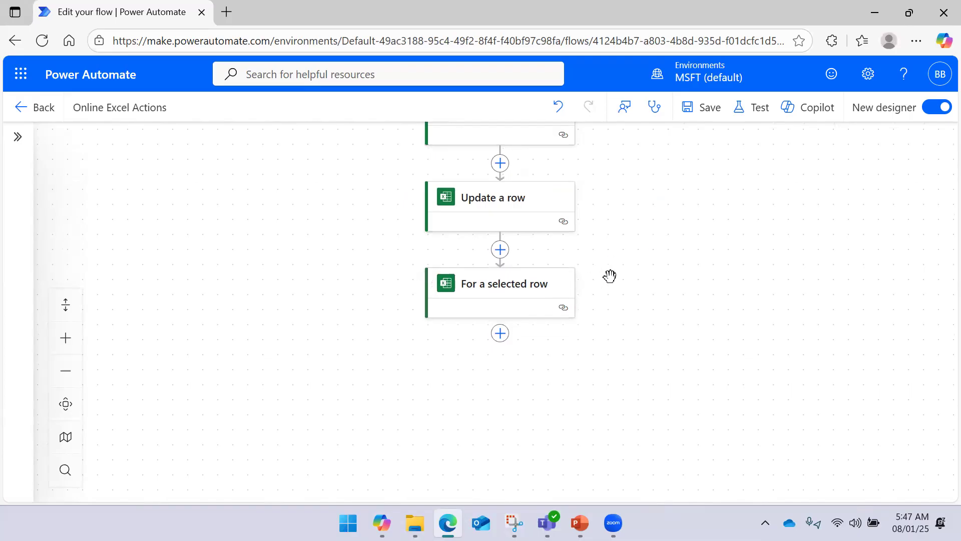
{"action": "left_click", "coordinate": [563, 297]}
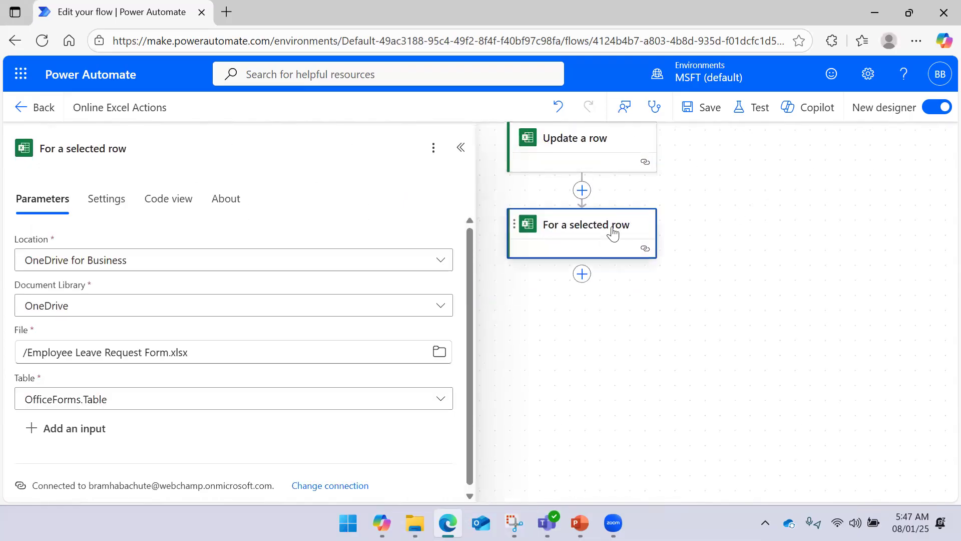
{"action": "left_click", "coordinate": [695, 216]}
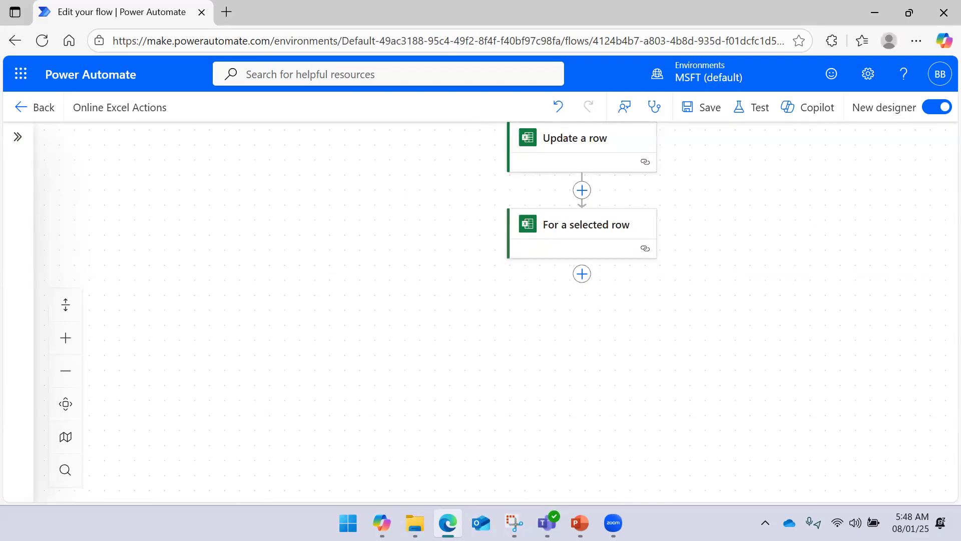
Try adding a File user input to For a selected row, and delete that input again.
{"action": "left_click", "coordinate": [601, 233]}
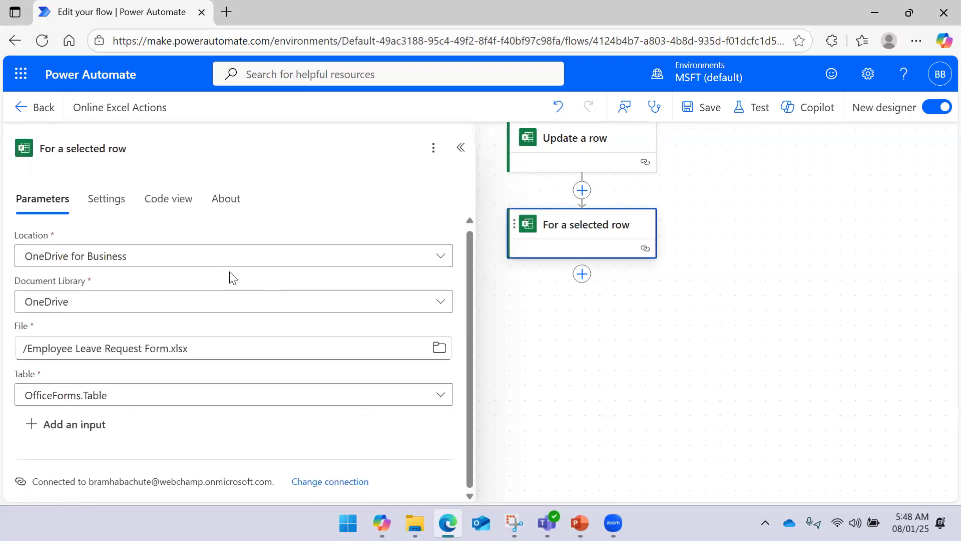
{"action": "left_click", "coordinate": [75, 425]}
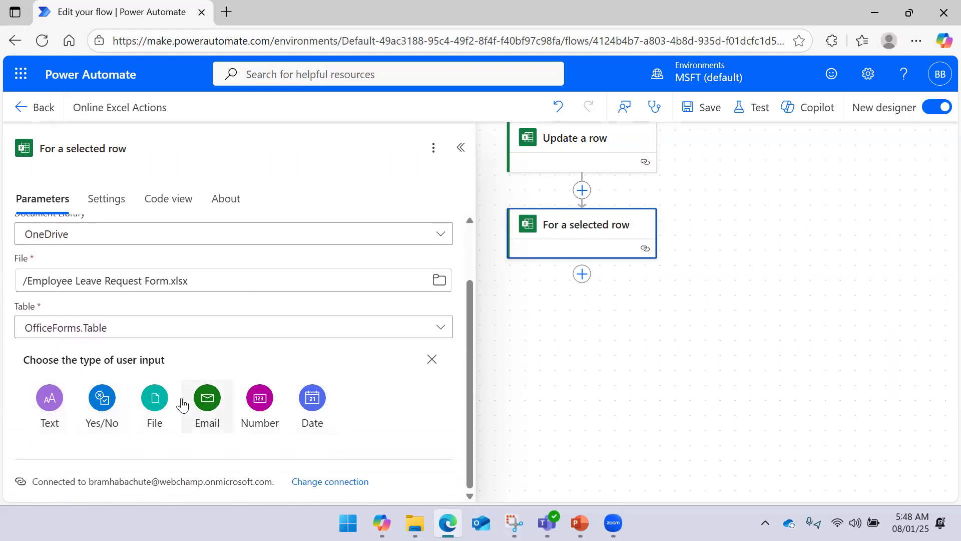
{"action": "left_click", "coordinate": [154, 398]}
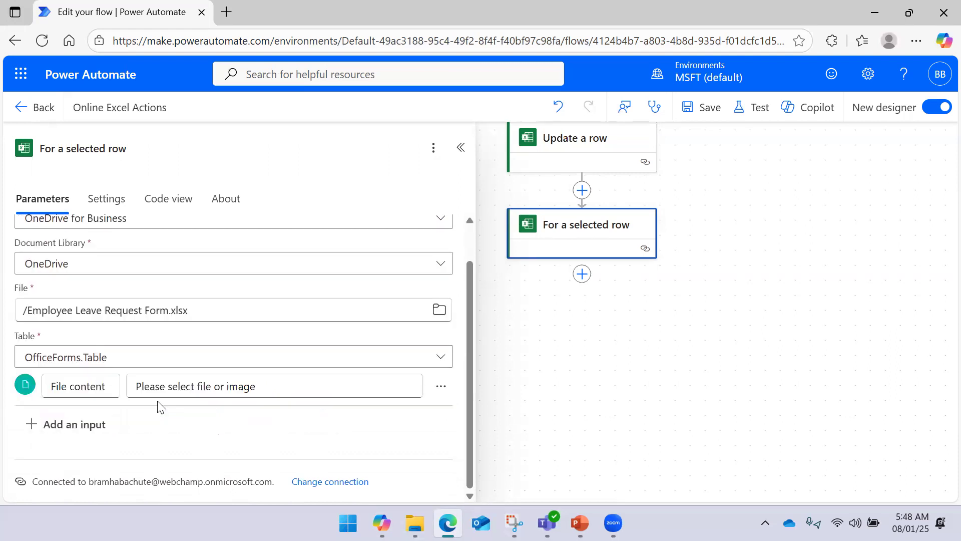
{"action": "scroll", "coordinate": [143, 345], "scroll_direction": "up", "scroll_amount": 1}
{"action": "scroll", "coordinate": [141, 347], "scroll_direction": "down", "scroll_amount": 1}
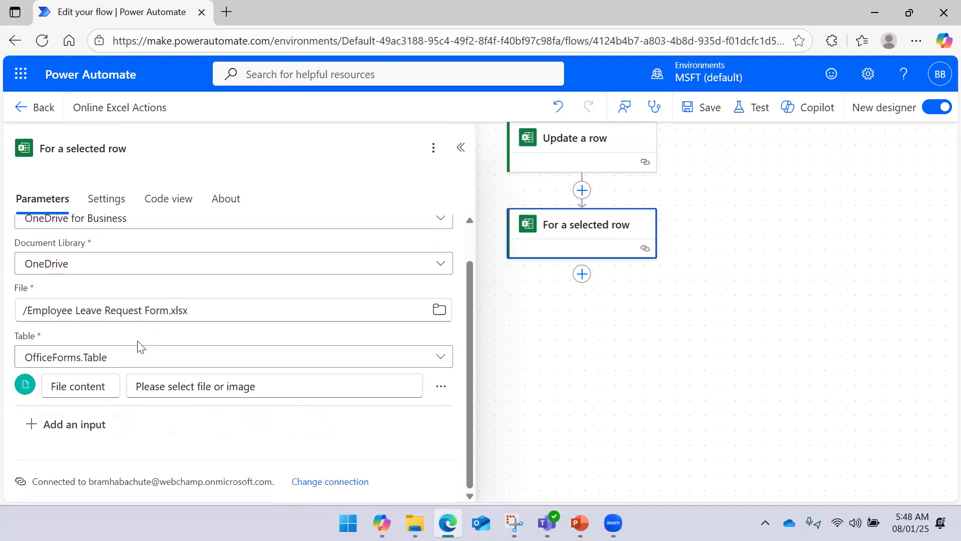
{"action": "left_click", "coordinate": [441, 386]}
{"action": "left_click", "coordinate": [478, 454]}
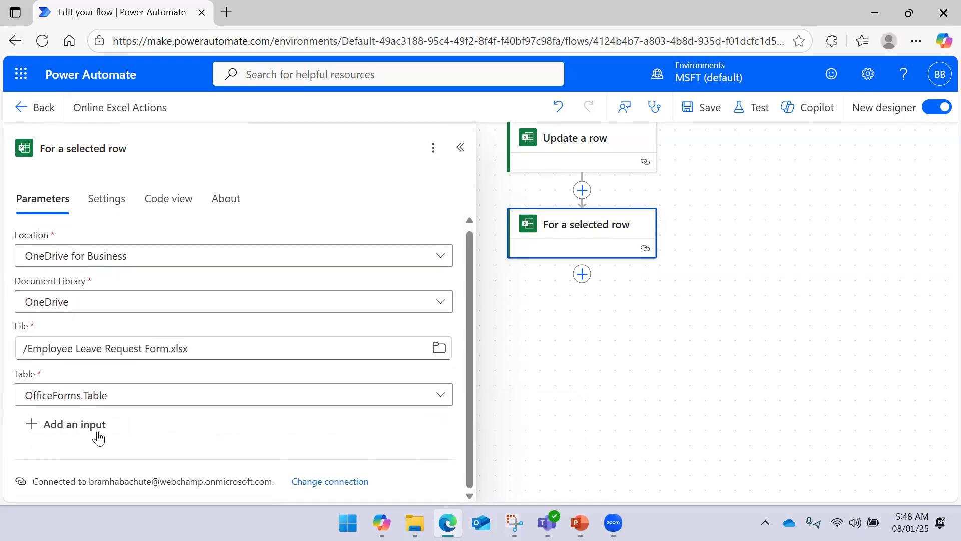
Examine the types of user input that can be added to For a selected row, without adding one.
{"action": "left_click", "coordinate": [71, 424]}
{"action": "scroll", "coordinate": [160, 335], "scroll_direction": "down", "scroll_amount": 1}
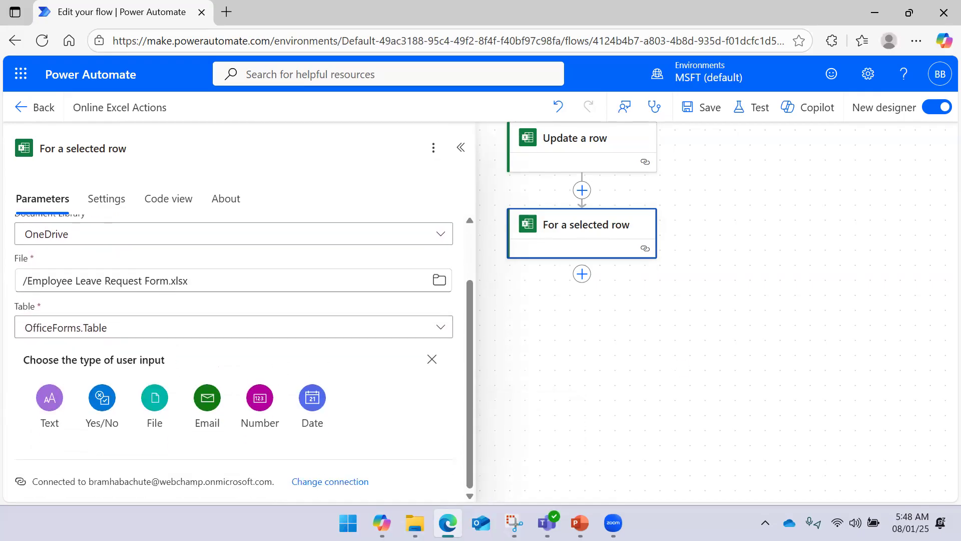
{"action": "left_click", "coordinate": [434, 360]}
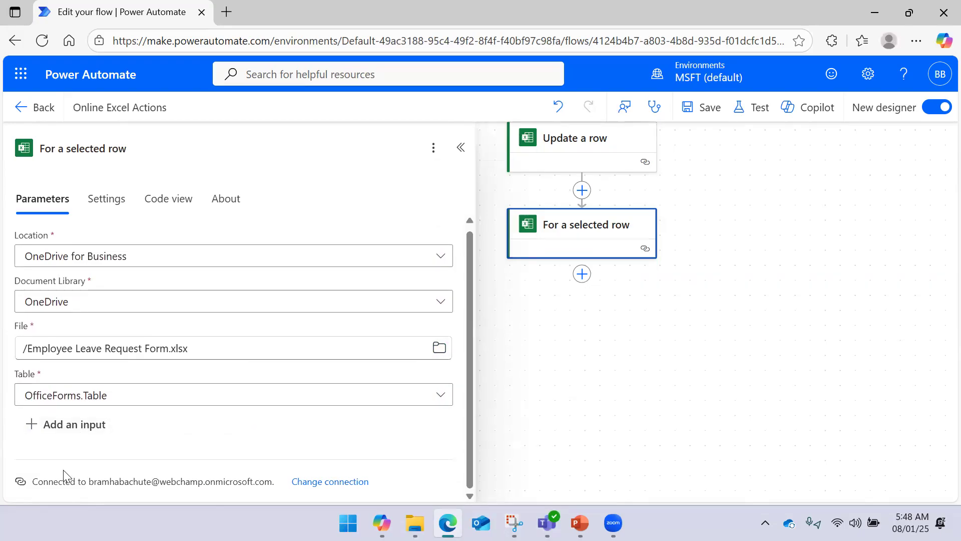
{"action": "left_click", "coordinate": [70, 424]}
{"action": "scroll", "coordinate": [73, 421], "scroll_direction": "down", "scroll_amount": 2}
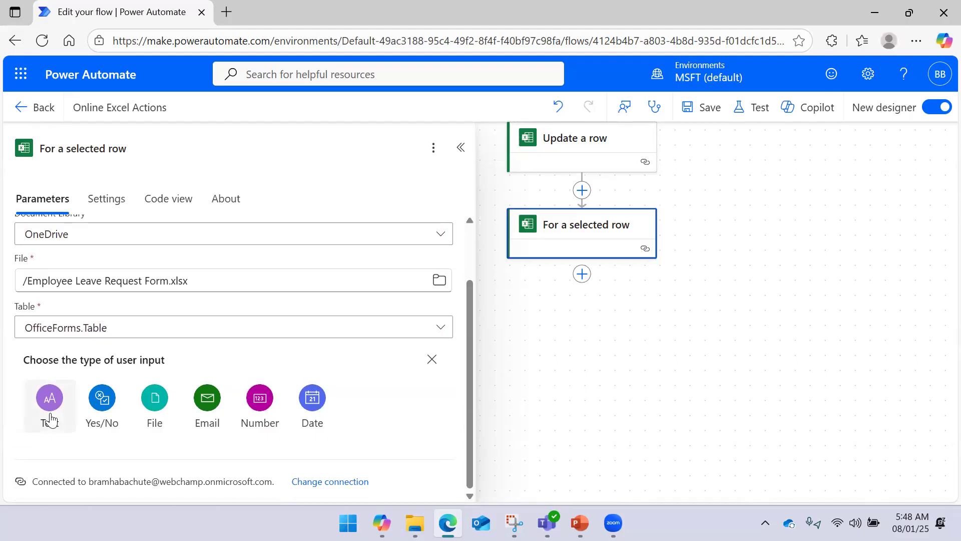
{"action": "left_click", "coordinate": [434, 360]}
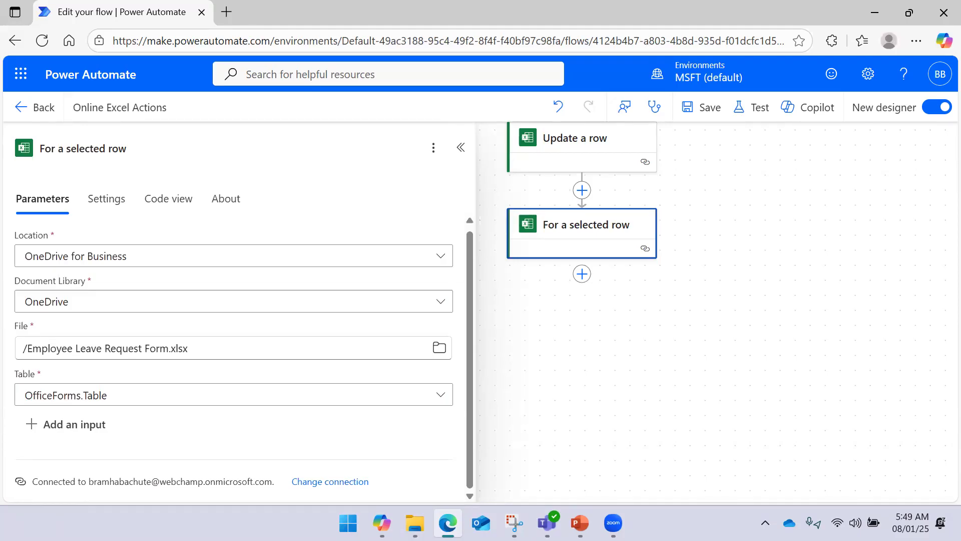
Review the location, document library, file and table configured in For a selected row.
{"action": "left_click", "coordinate": [460, 148]}
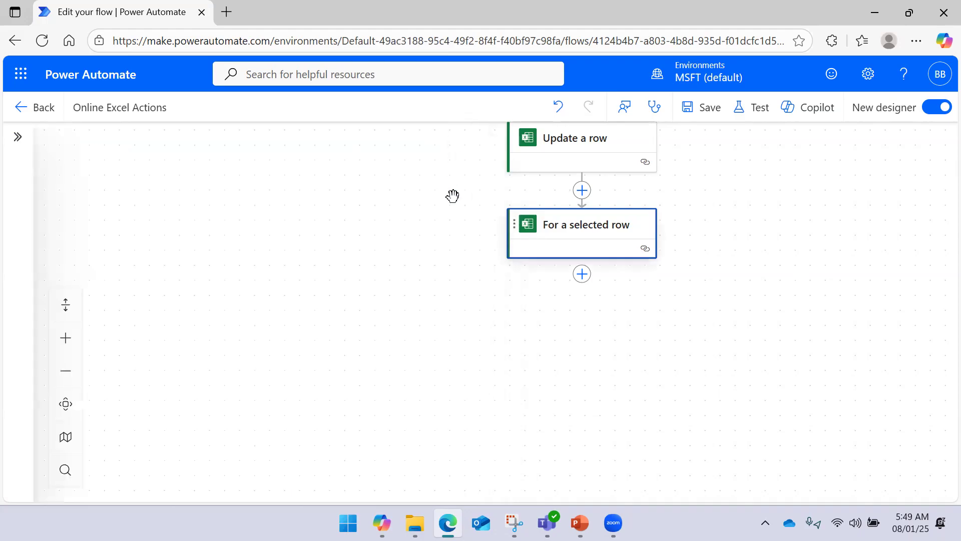
{"action": "left_click", "coordinate": [554, 242]}
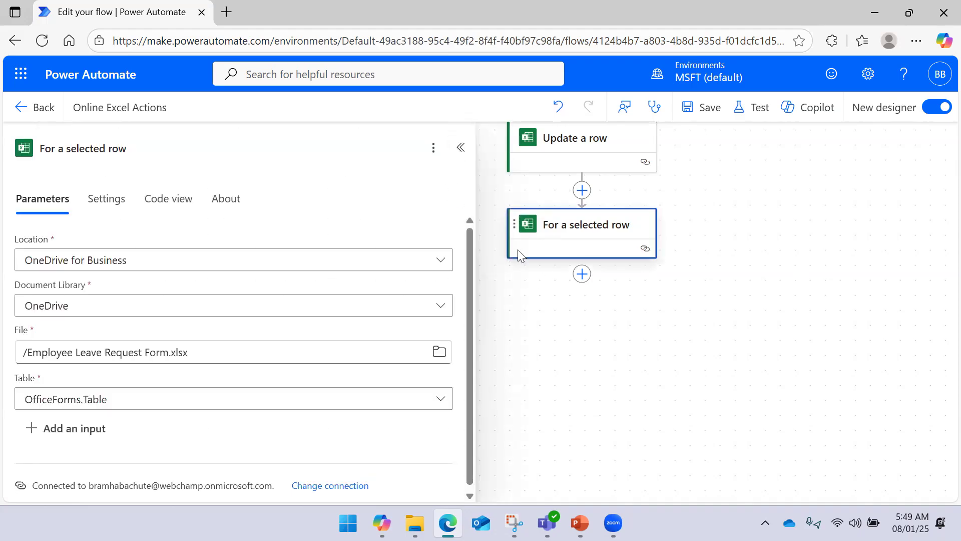
{"action": "left_click", "coordinate": [704, 305]}
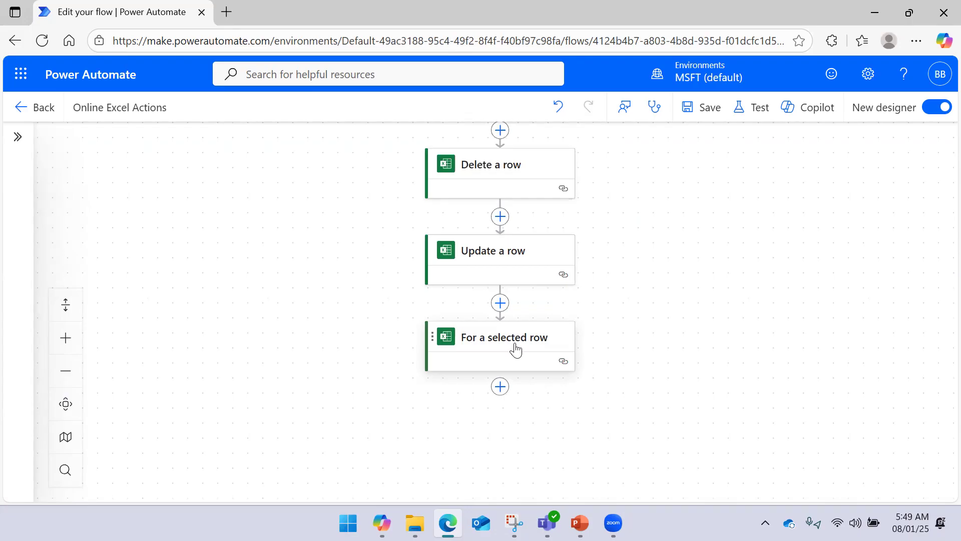
{"action": "left_click_drag", "start_coordinate": [640, 357], "coordinate": [682, 278]}
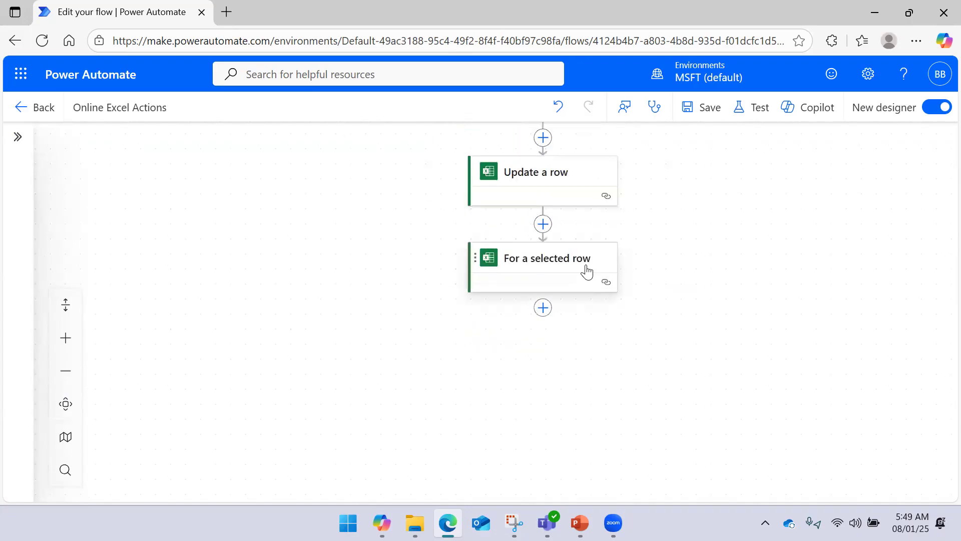
{"action": "left_click", "coordinate": [587, 271]}
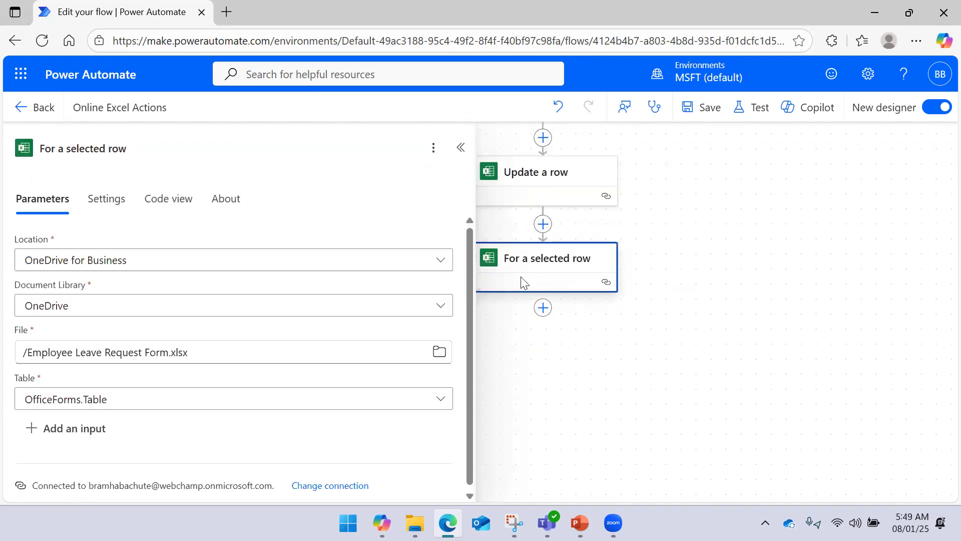
{"action": "left_click", "coordinate": [707, 234]}
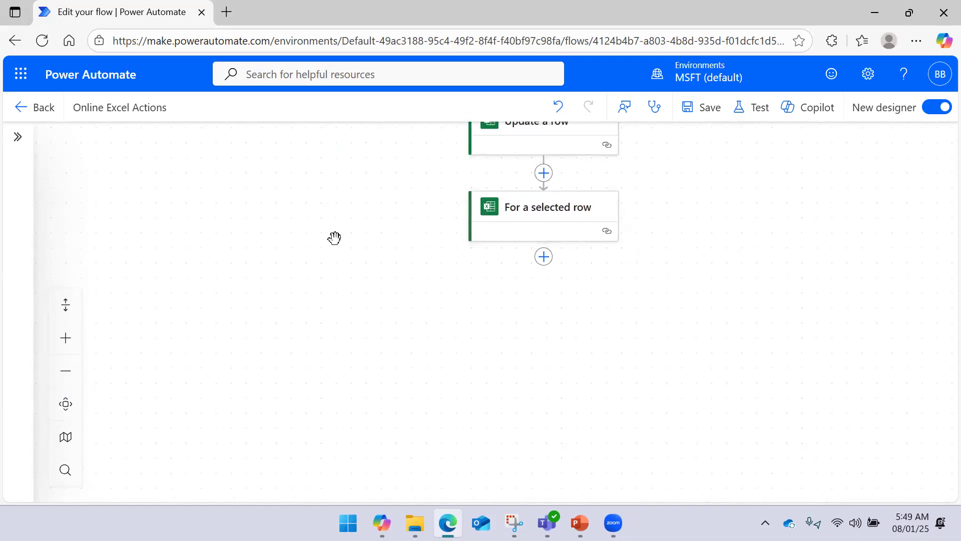
{"action": "left_click", "coordinate": [542, 217]}
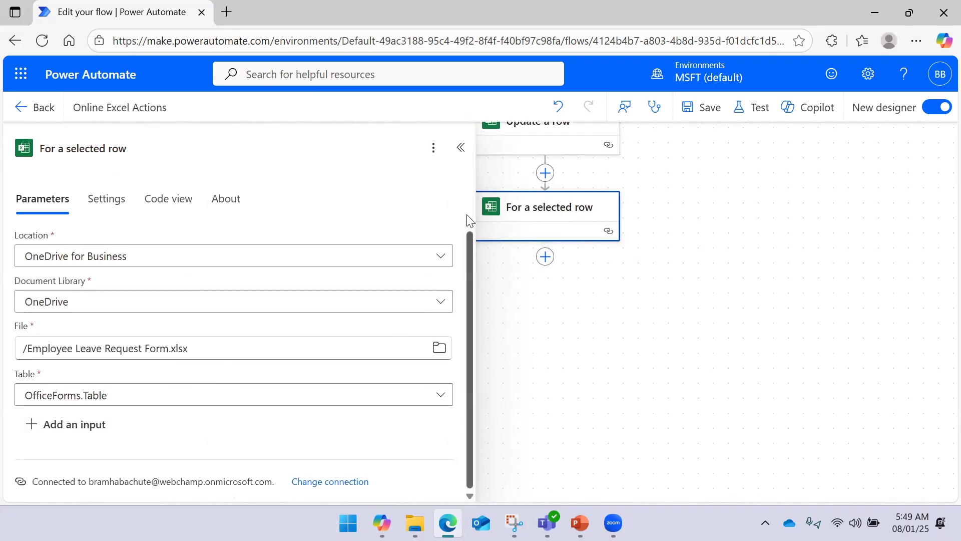
{"action": "left_click", "coordinate": [460, 148]}
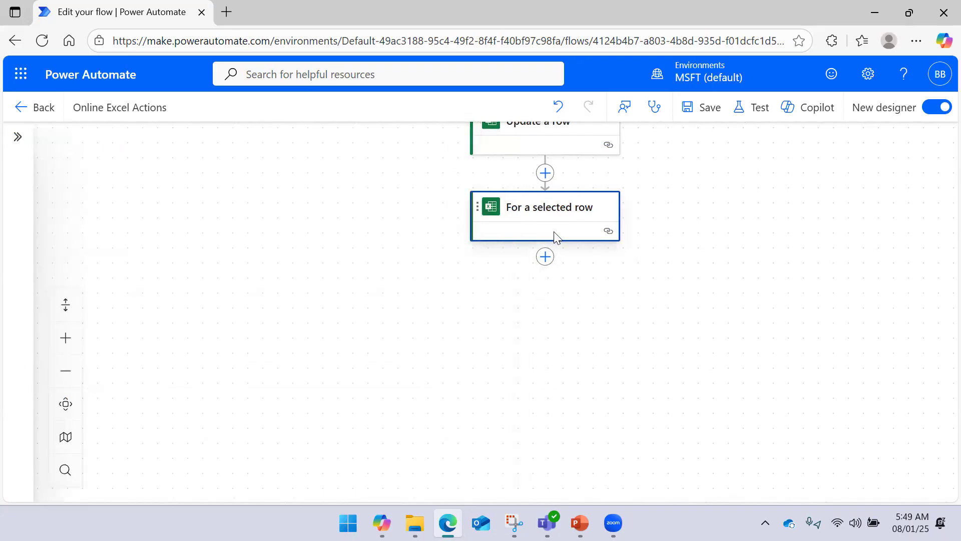
Add the Excel Online (Business) action Add a row into a table after For a selected row.
{"action": "left_click", "coordinate": [545, 257]}
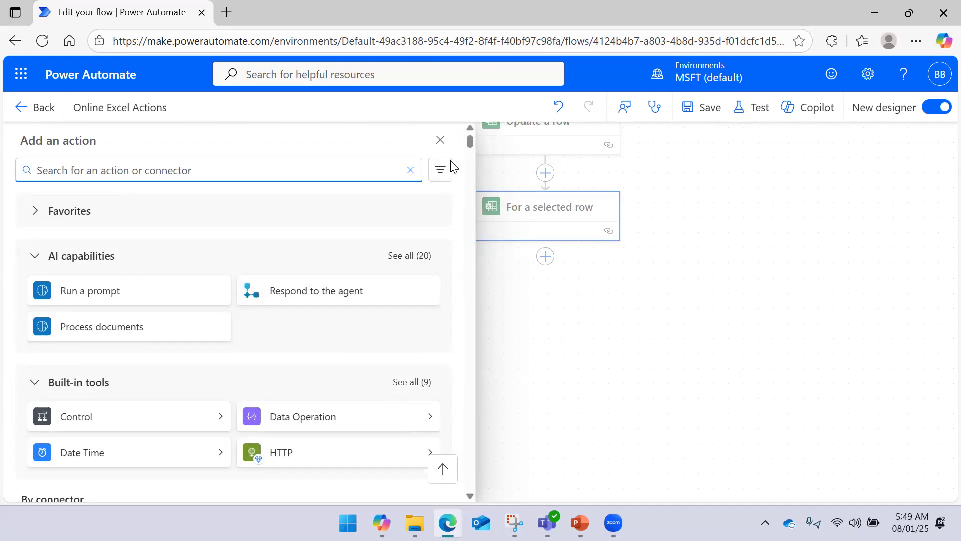
{"action": "left_click", "coordinate": [441, 140]}
{"action": "left_click_drag", "start_coordinate": [557, 301], "coordinate": [553, 251]}
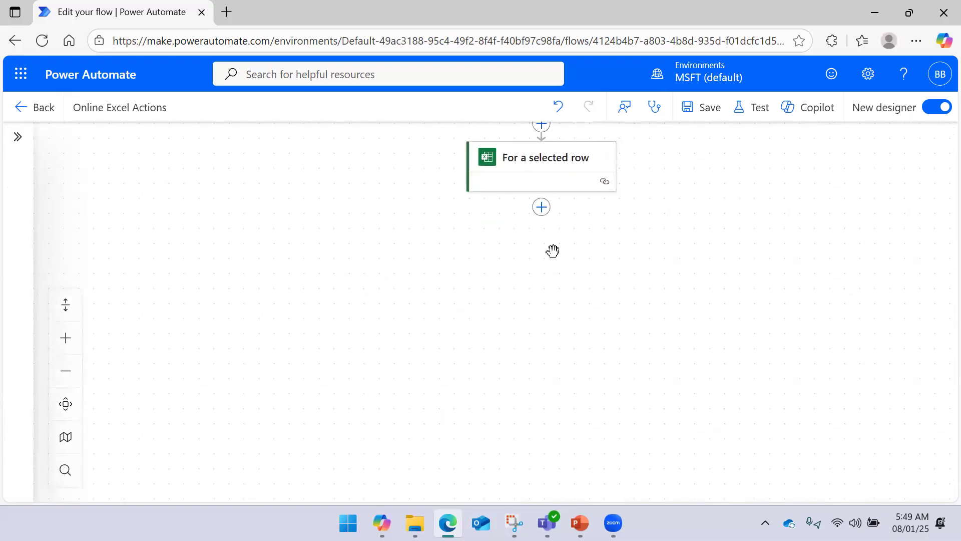
{"action": "left_click", "coordinate": [542, 207]}
{"action": "scroll", "coordinate": [220, 271], "scroll_direction": "down", "scroll_amount": 5}
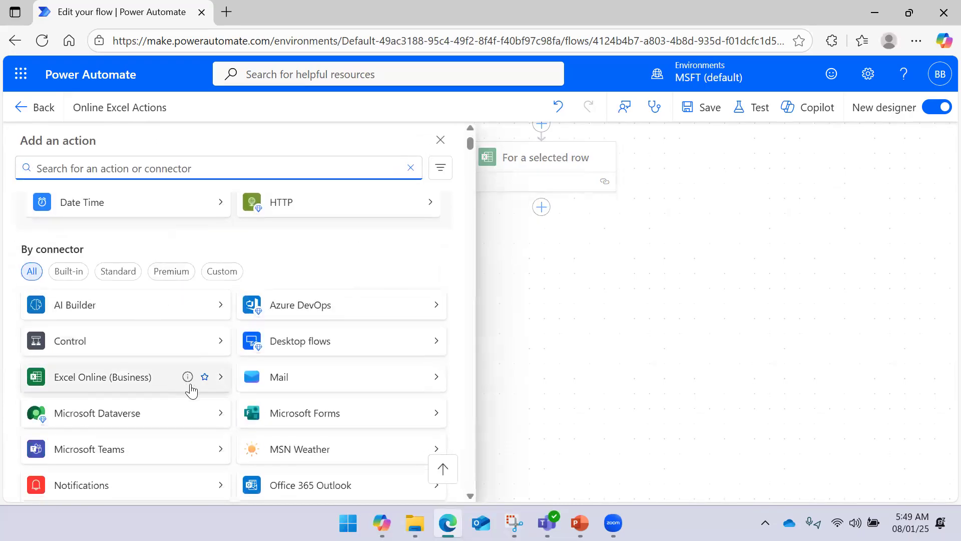
{"action": "left_click", "coordinate": [221, 388]}
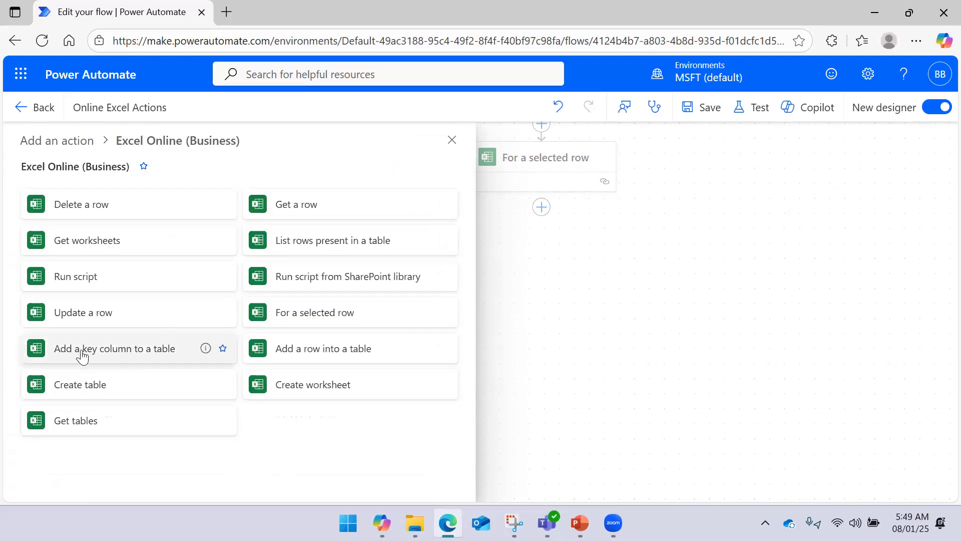
{"action": "mouse_move", "coordinate": [205, 353]}
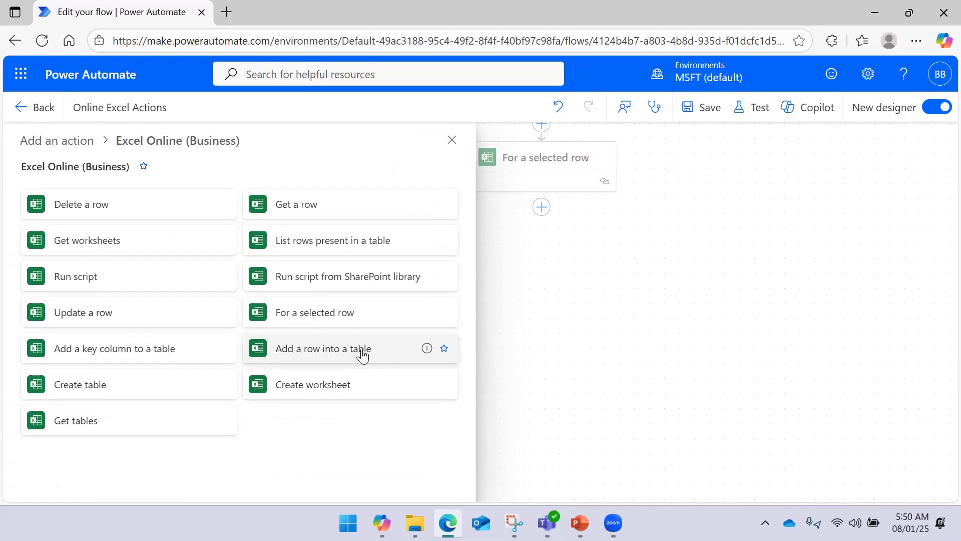
{"action": "mouse_move", "coordinate": [429, 352]}
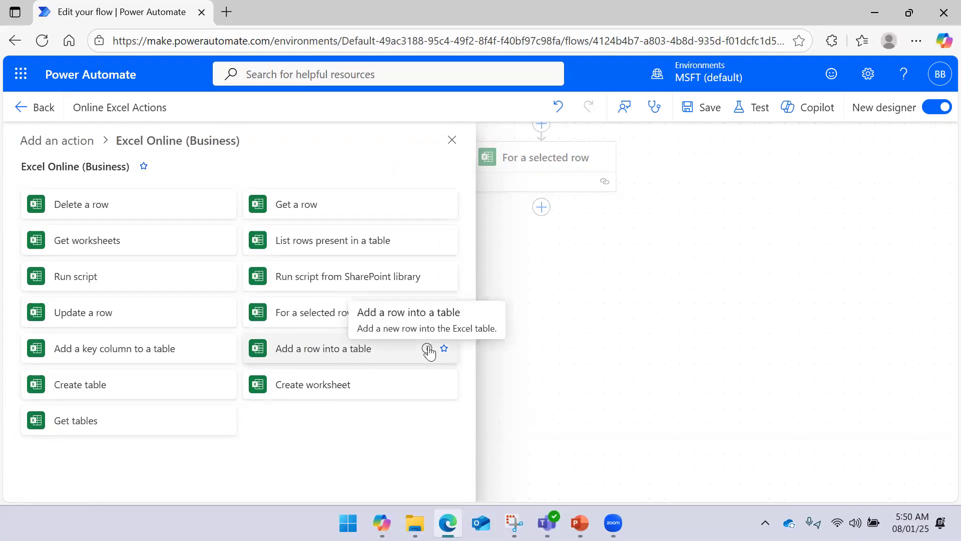
{"action": "left_click", "coordinate": [429, 351]}
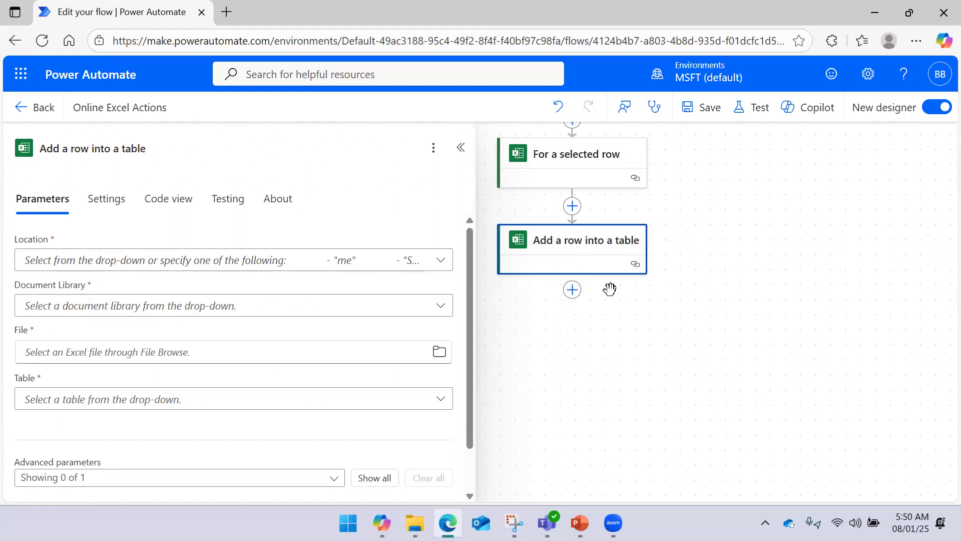
Review the remaining Excel Online (Business) actions, including the descriptions of Get worksheets, Get tables, Create worksheet and Create table.
{"action": "left_click", "coordinate": [575, 300]}
{"action": "left_click", "coordinate": [575, 295]}
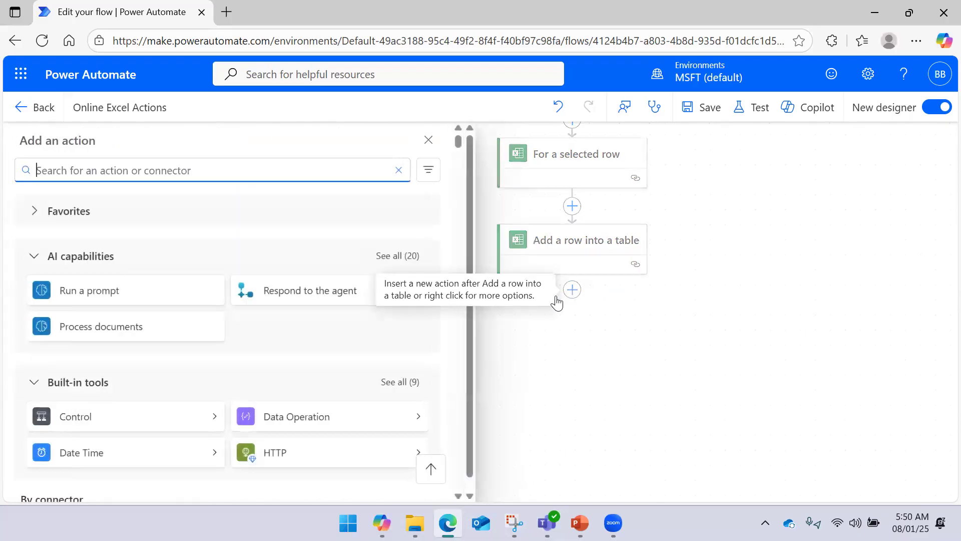
{"action": "scroll", "coordinate": [189, 320], "scroll_direction": "down", "scroll_amount": 5}
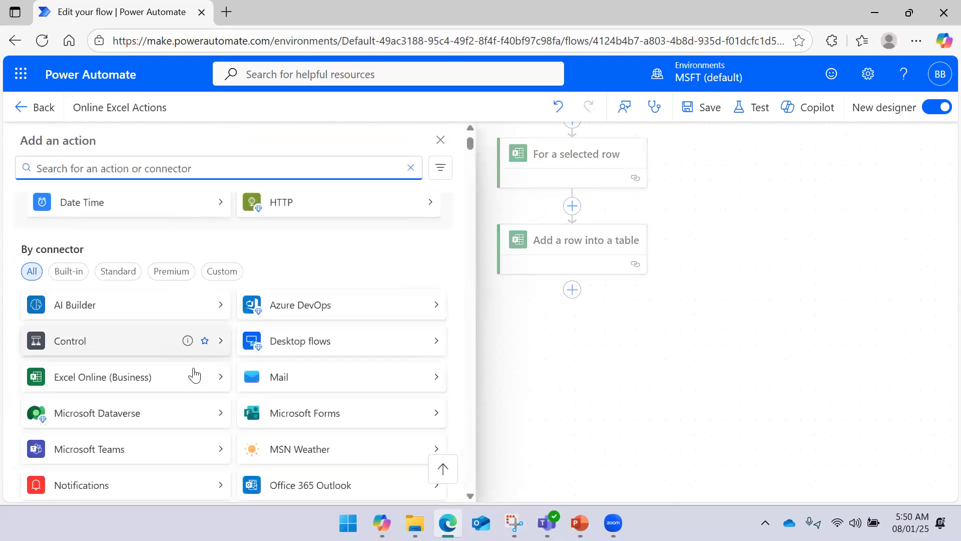
{"action": "left_click", "coordinate": [219, 379]}
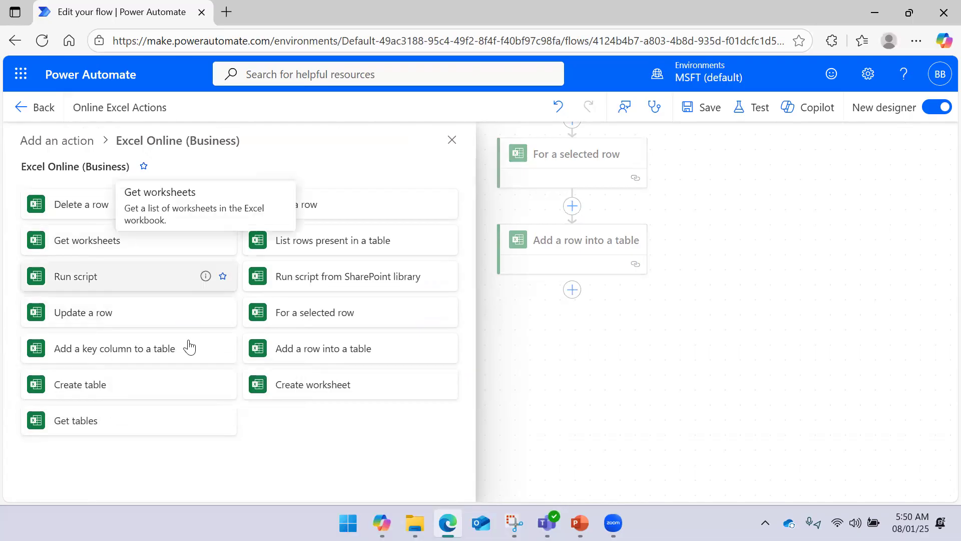
{"action": "mouse_move", "coordinate": [206, 423]}
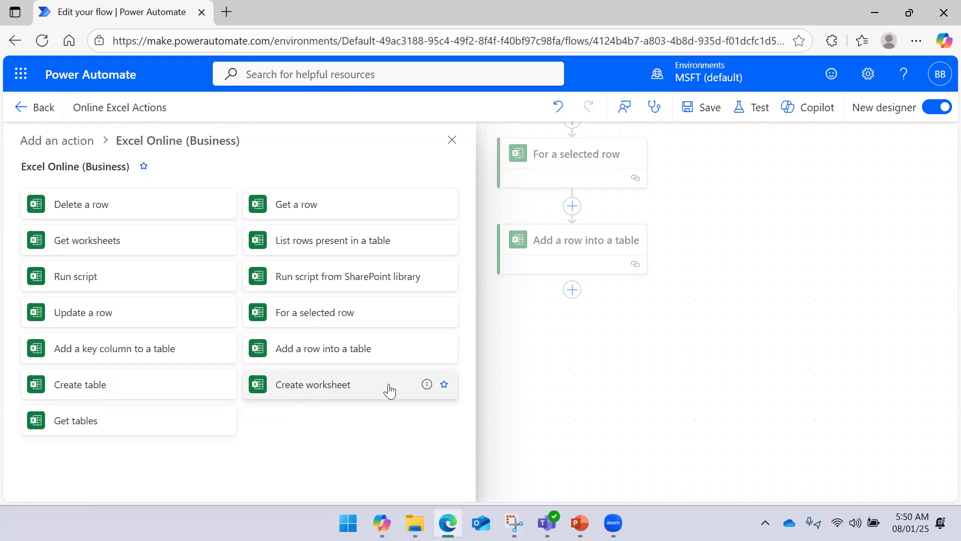
{"action": "mouse_move", "coordinate": [426, 391]}
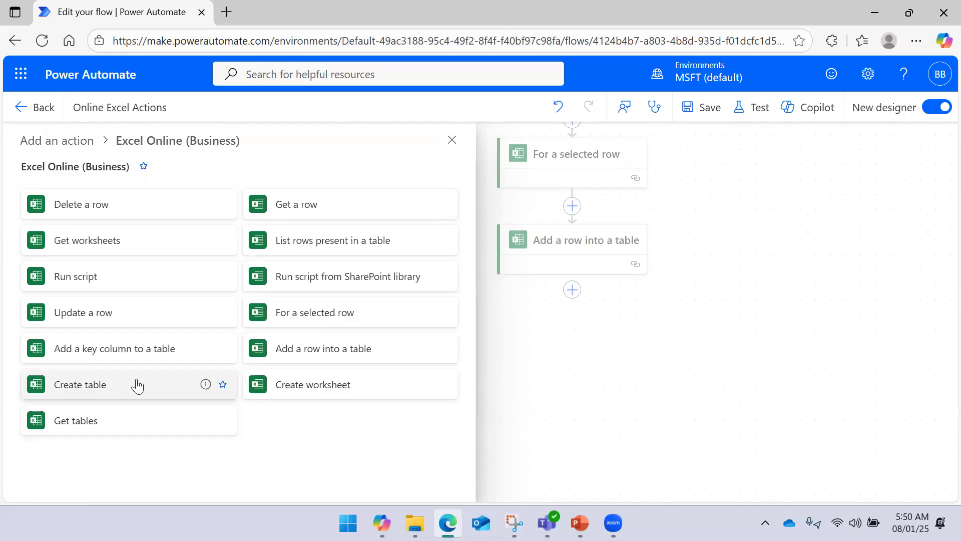
{"action": "mouse_move", "coordinate": [205, 385]}
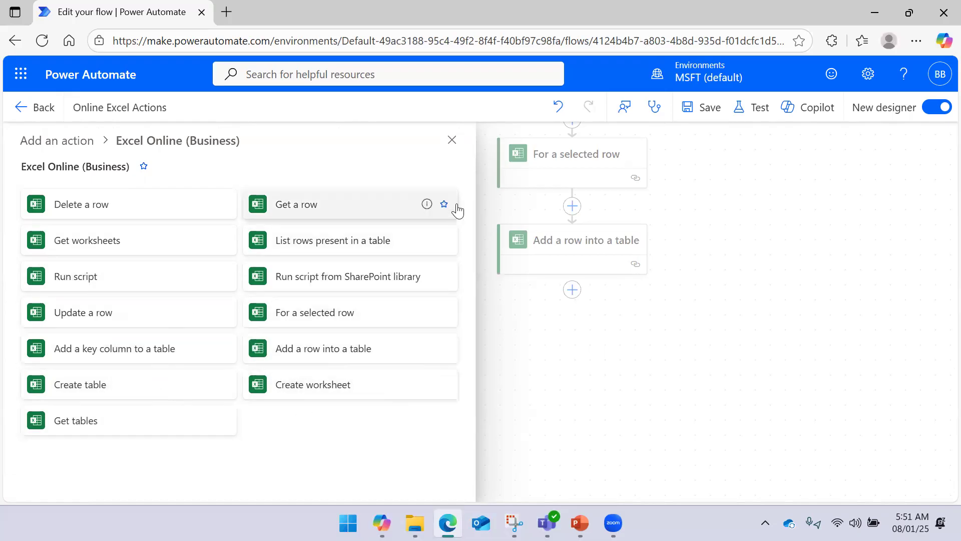
{"action": "left_click", "coordinate": [451, 140]}
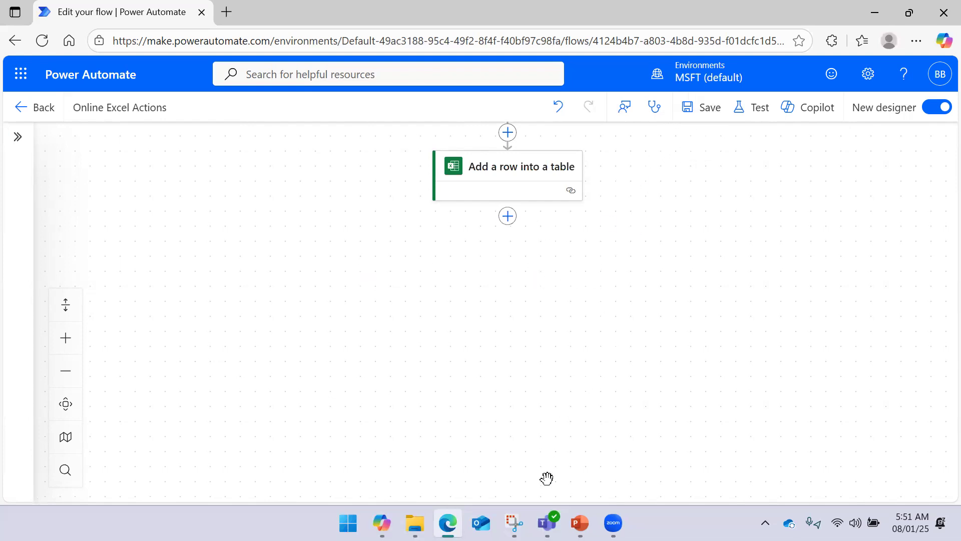
Switch to the PowerPoint slide show and review the Excel Online action slides, ending on the closing slide.
{"action": "key", "text": "alt+Tab"}
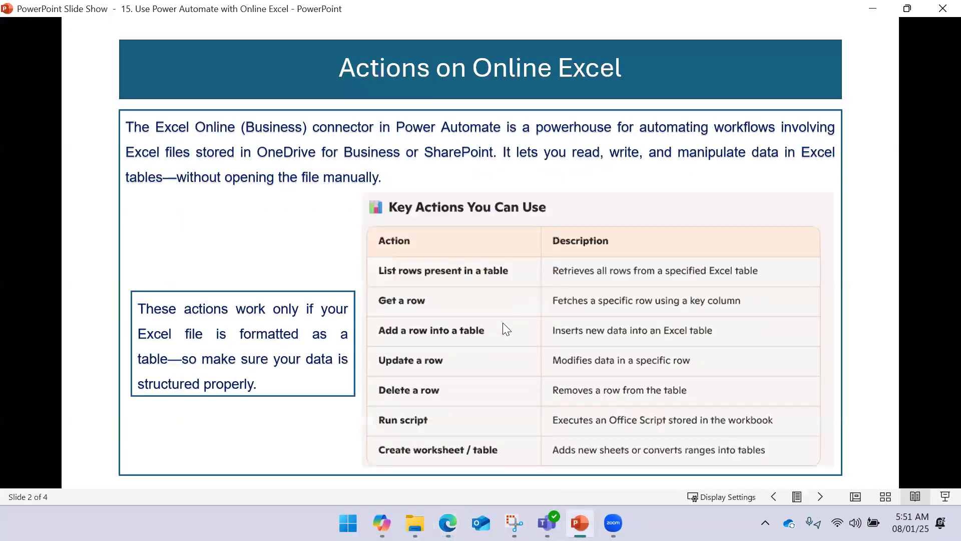
{"action": "key", "text": "Right"}
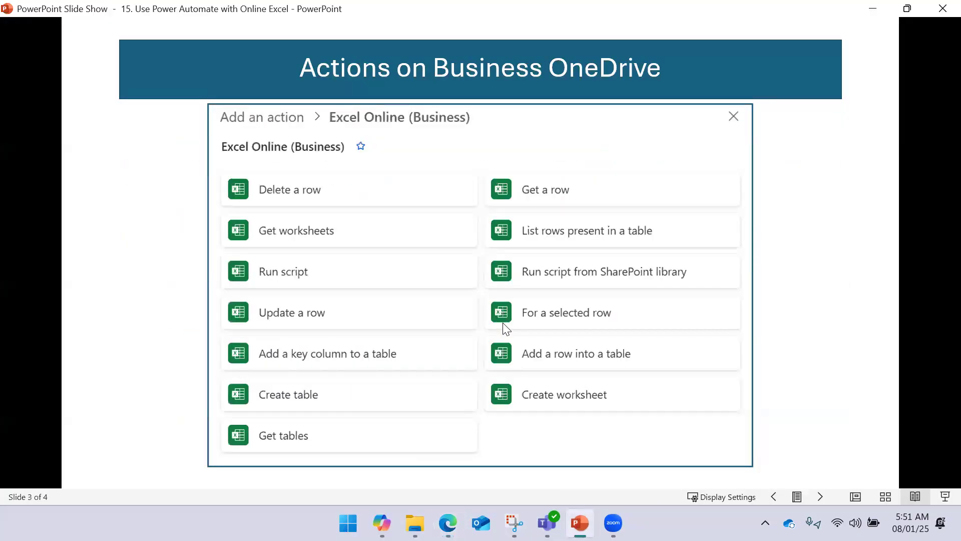
{"action": "key", "text": "Right"}
{"action": "key", "text": "Right"}
{"action": "key", "text": "Left"}
{"action": "key", "text": "Left"}
{"action": "key", "text": "Left"}
{"action": "key", "text": "Right"}
{"action": "key", "text": "Right"}
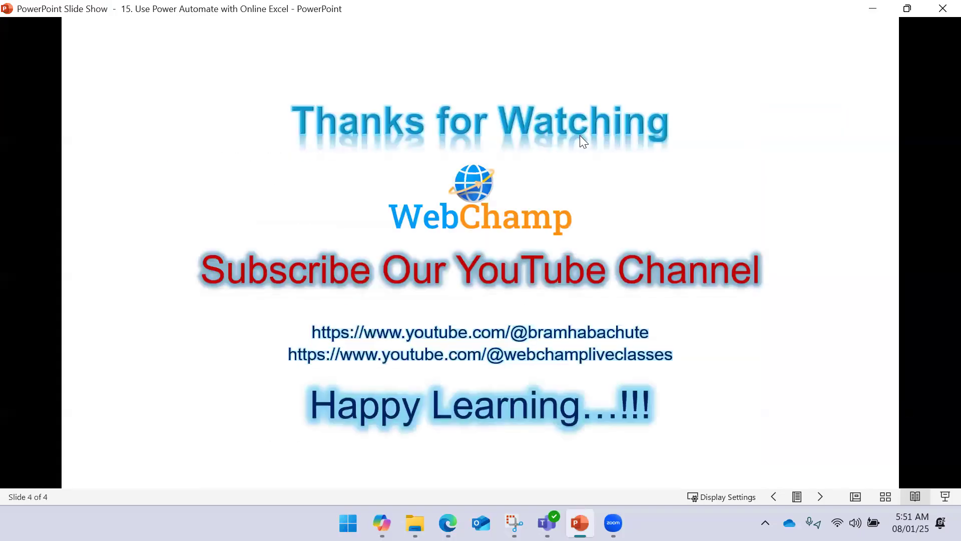